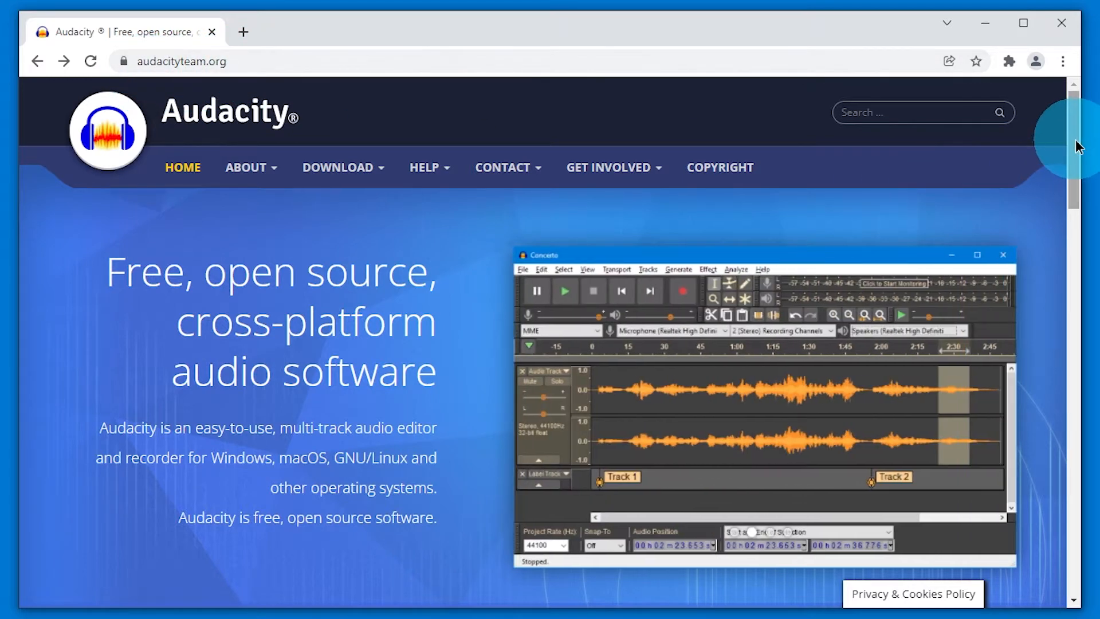
Download the 64-bit Windows installer for Audacity 3.1.3 from the Audacity website and run it.
{"action": "left_click_drag", "start_coordinate": [1070, 143], "coordinate": [1069, 211]}
{"action": "left_click", "coordinate": [319, 400]}
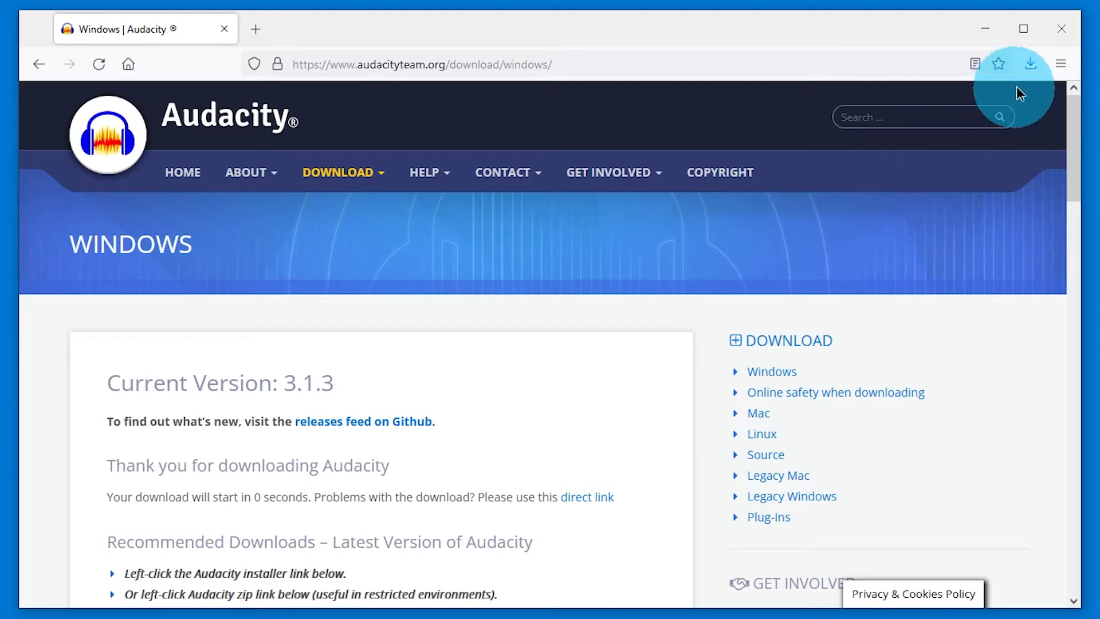
{"action": "left_click", "coordinate": [1030, 63]}
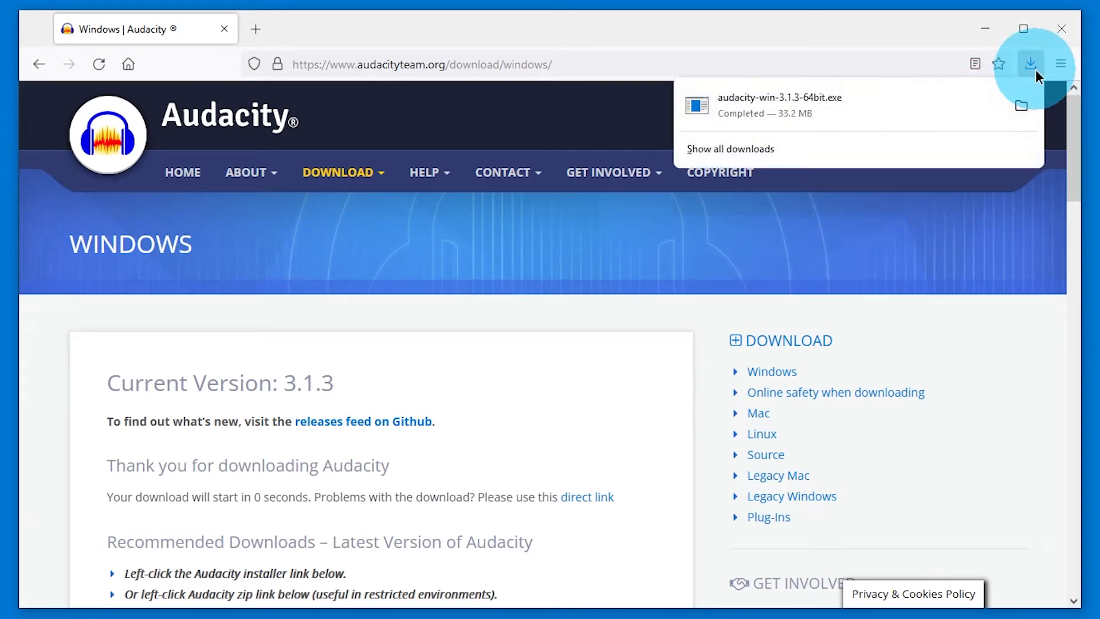
{"action": "left_click", "coordinate": [792, 114]}
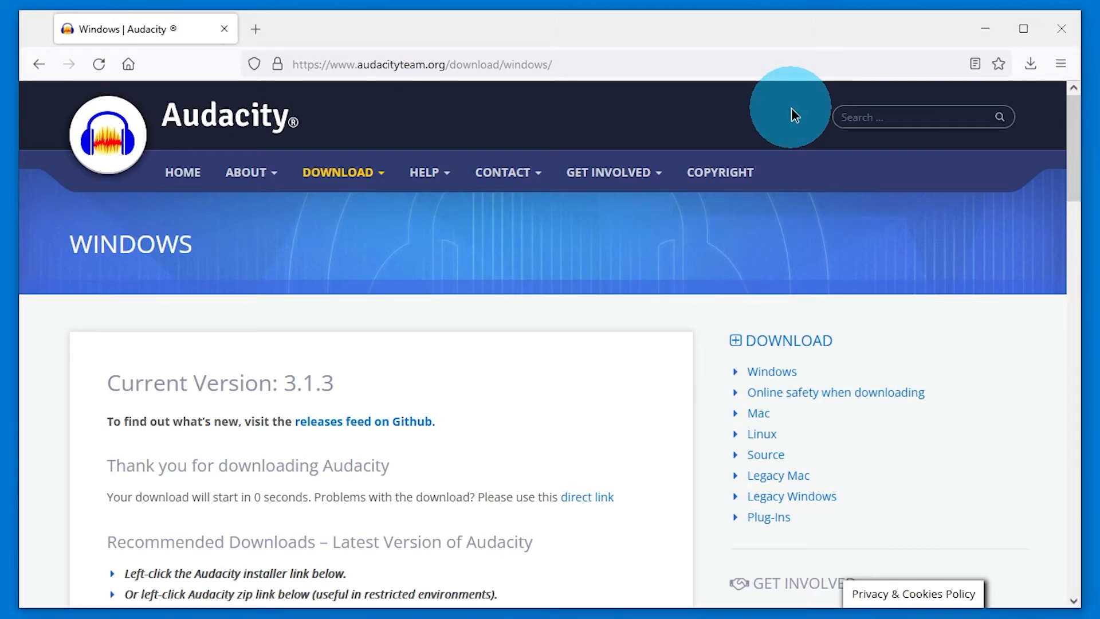
{"action": "left_click", "coordinate": [465, 414]}
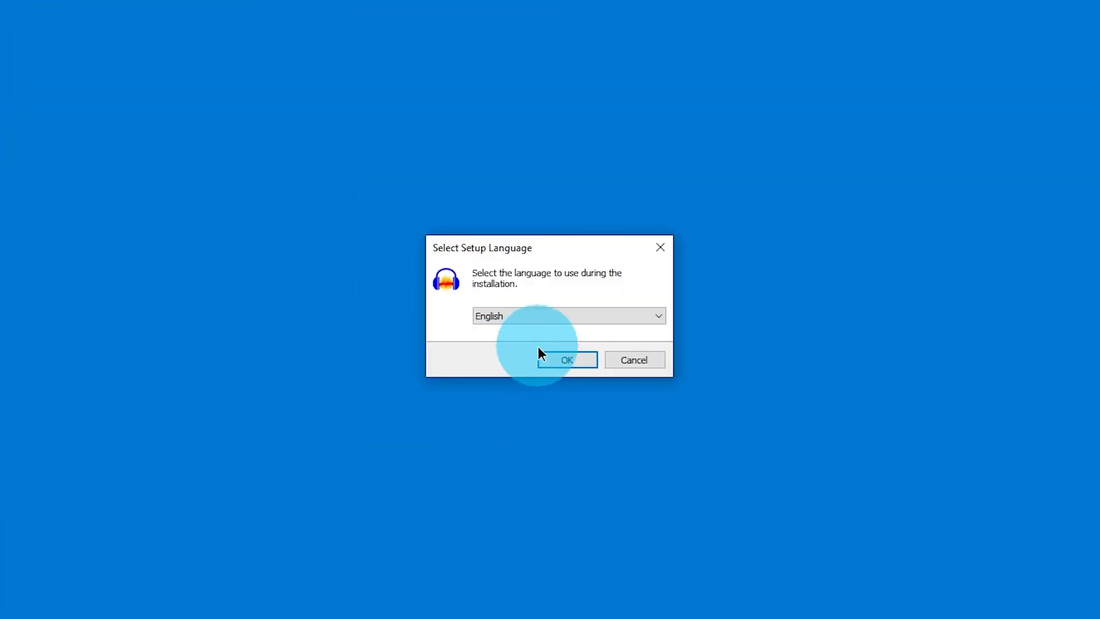
Install Audacity in English, leaving the desktop shortcut and Reset Preferences options off.
{"action": "left_click", "coordinate": [565, 359]}
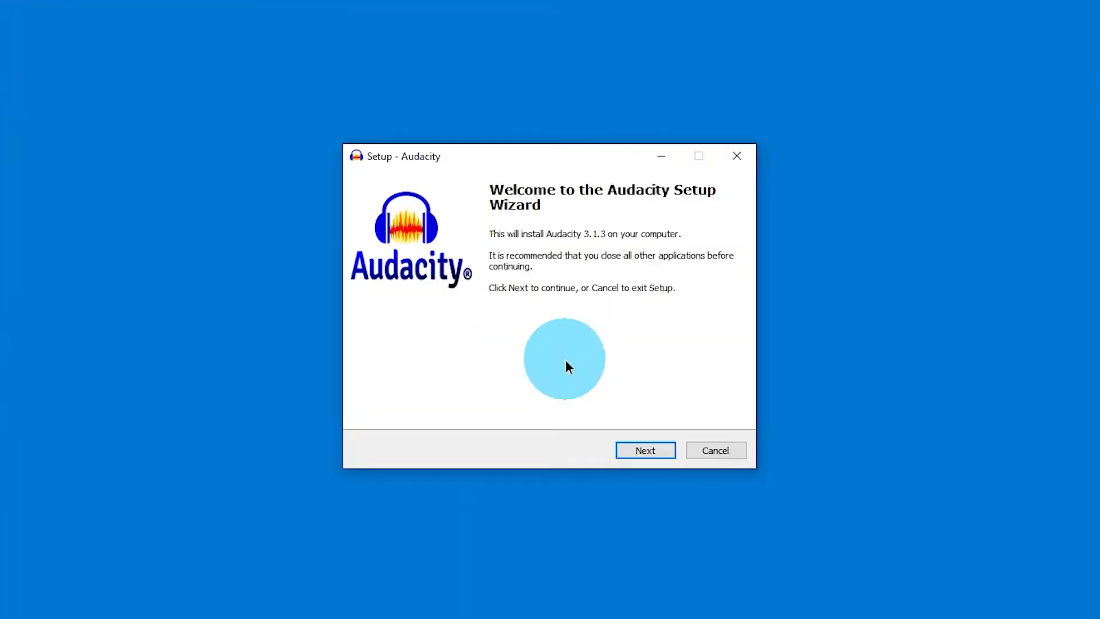
{"action": "left_click", "coordinate": [661, 457]}
{"action": "left_click", "coordinate": [650, 452]}
{"action": "left_click", "coordinate": [629, 395]}
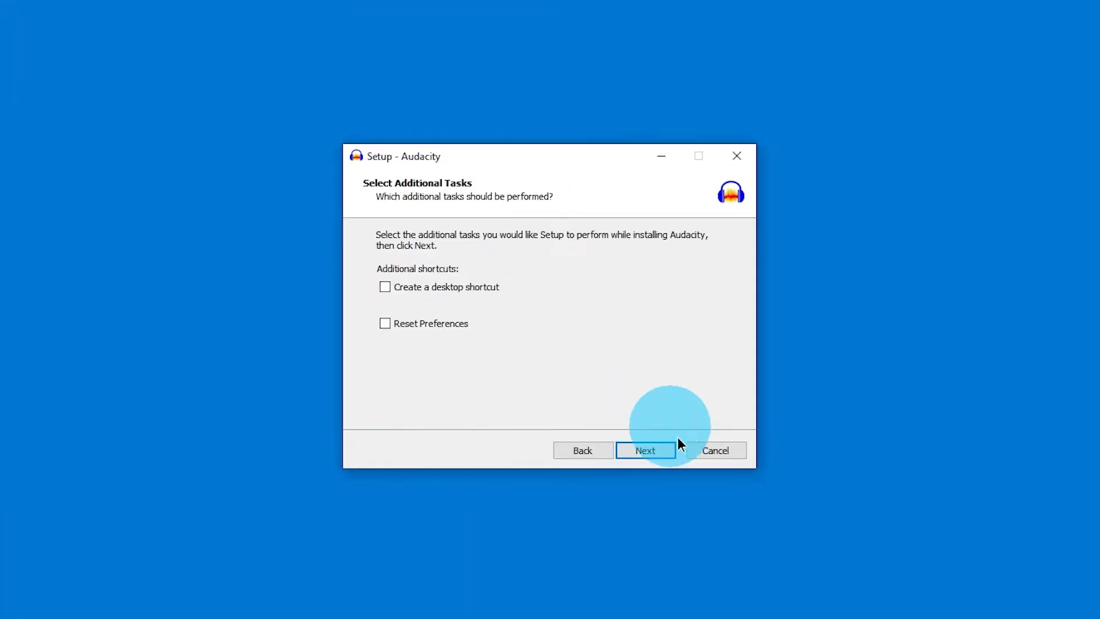
{"action": "left_click", "coordinate": [658, 455]}
{"action": "left_click", "coordinate": [657, 455]}
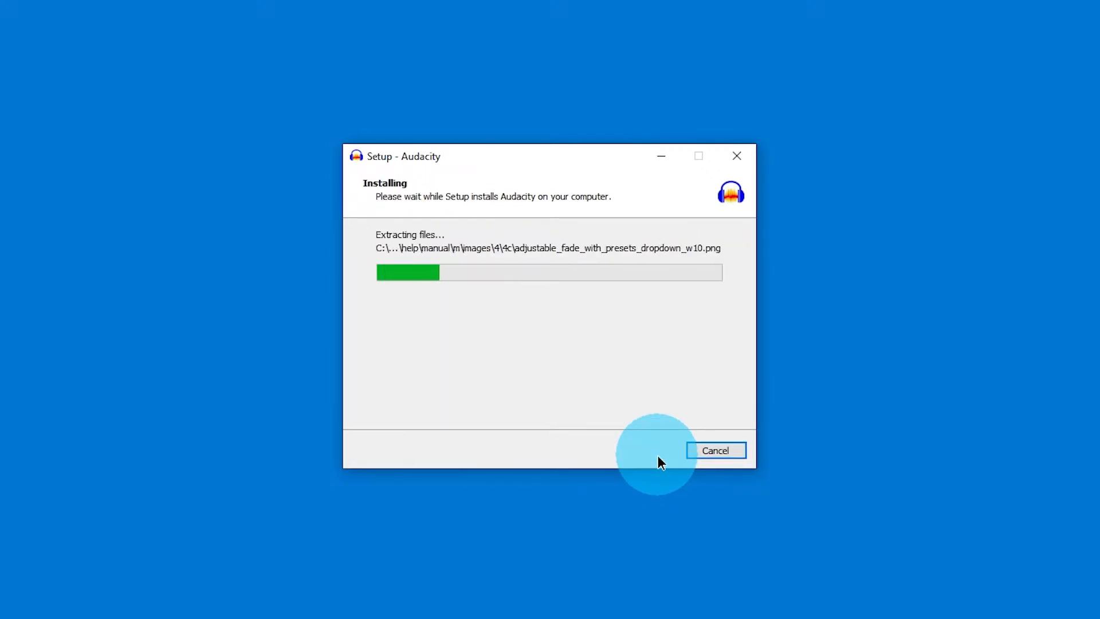
{"action": "left_click", "coordinate": [657, 455]}
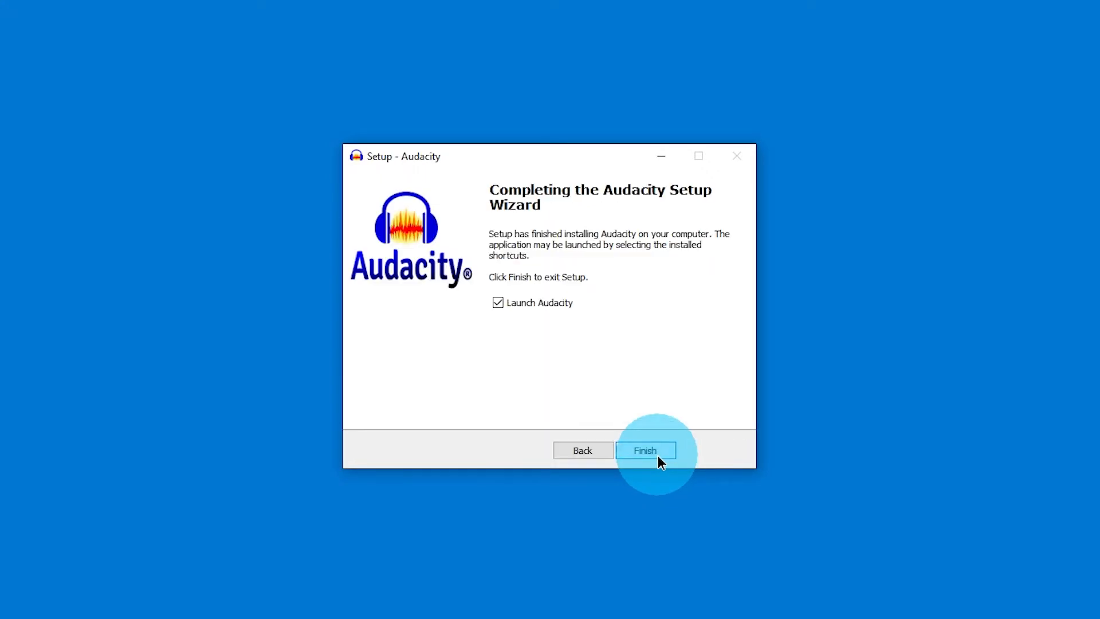
Finish the setup with Audacity launching, and close its welcome window so that it no longer shows at start up.
{"action": "left_click", "coordinate": [657, 455]}
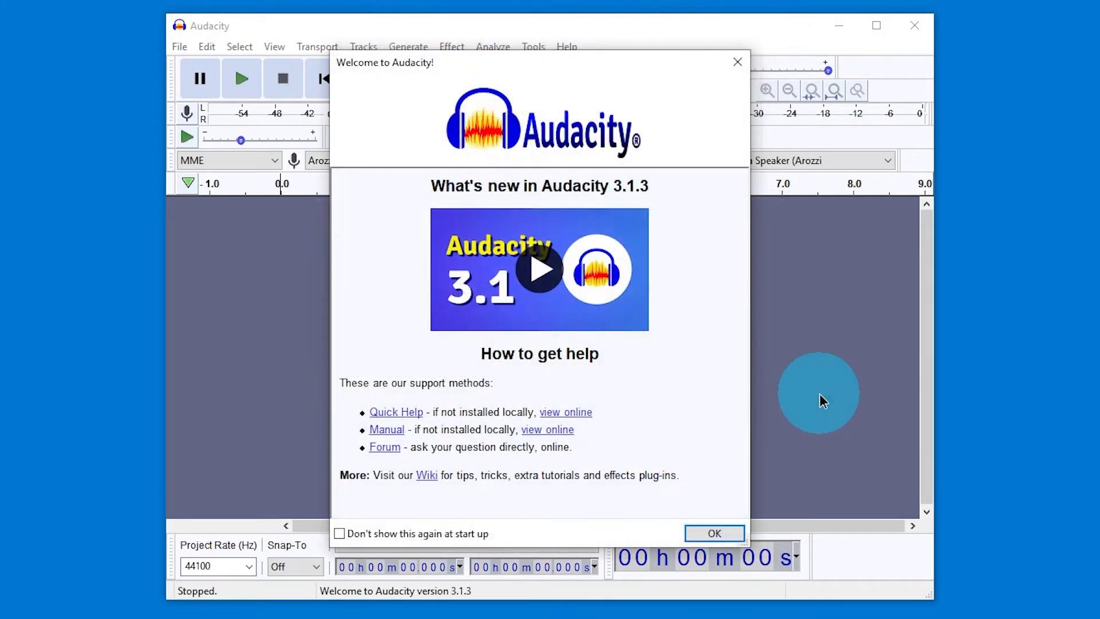
{"action": "left_click", "coordinate": [340, 533]}
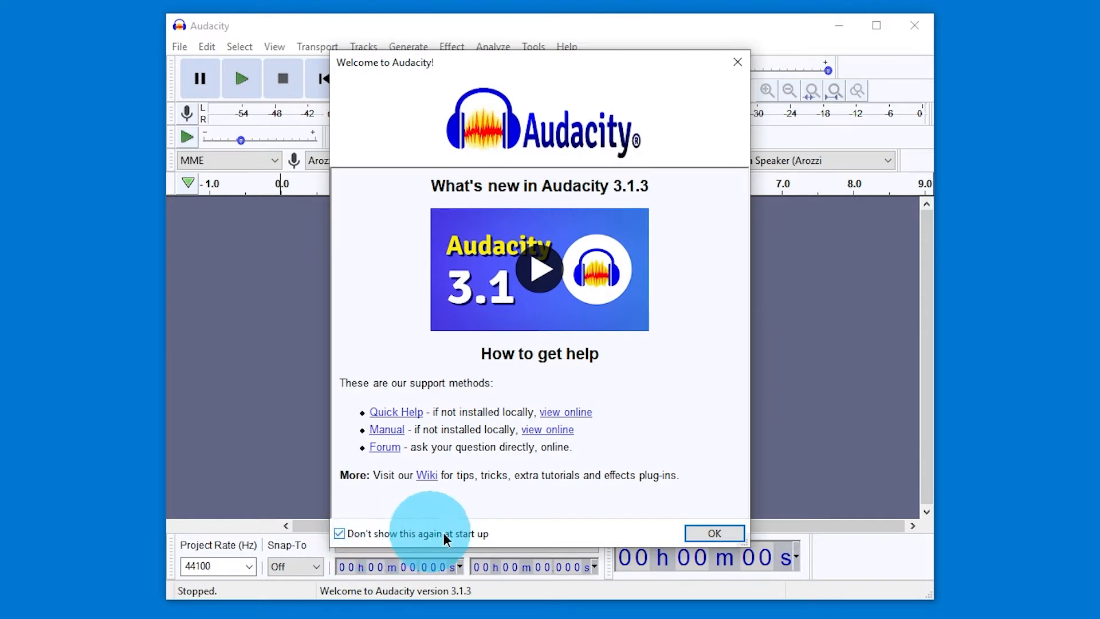
{"action": "left_click", "coordinate": [697, 533]}
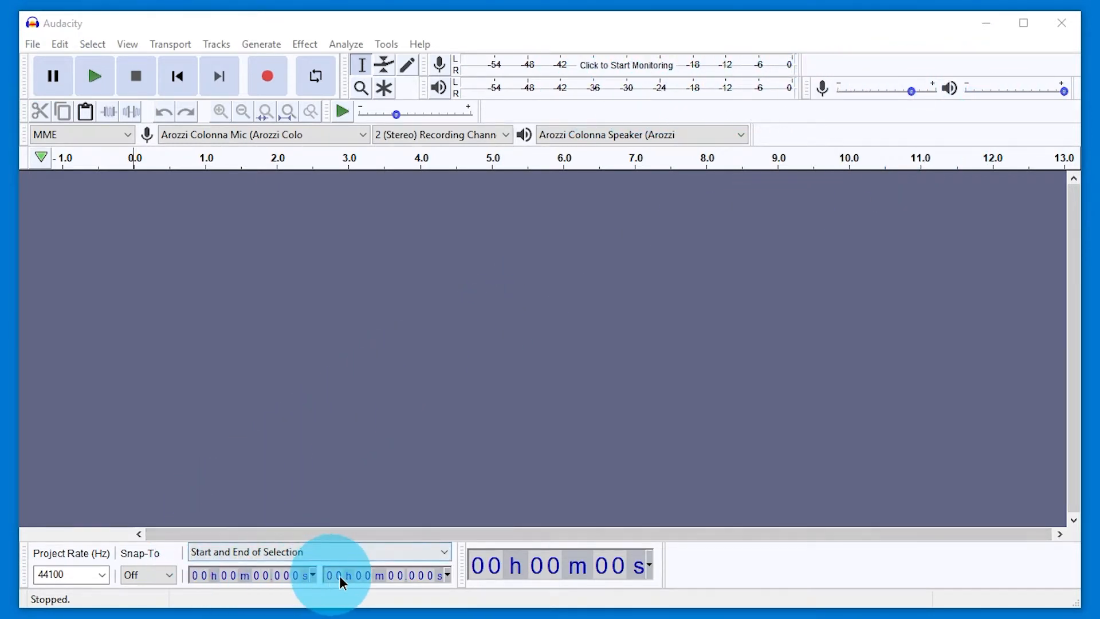
Review the project sample rates available in Audacity.
{"action": "left_click", "coordinate": [97, 575]}
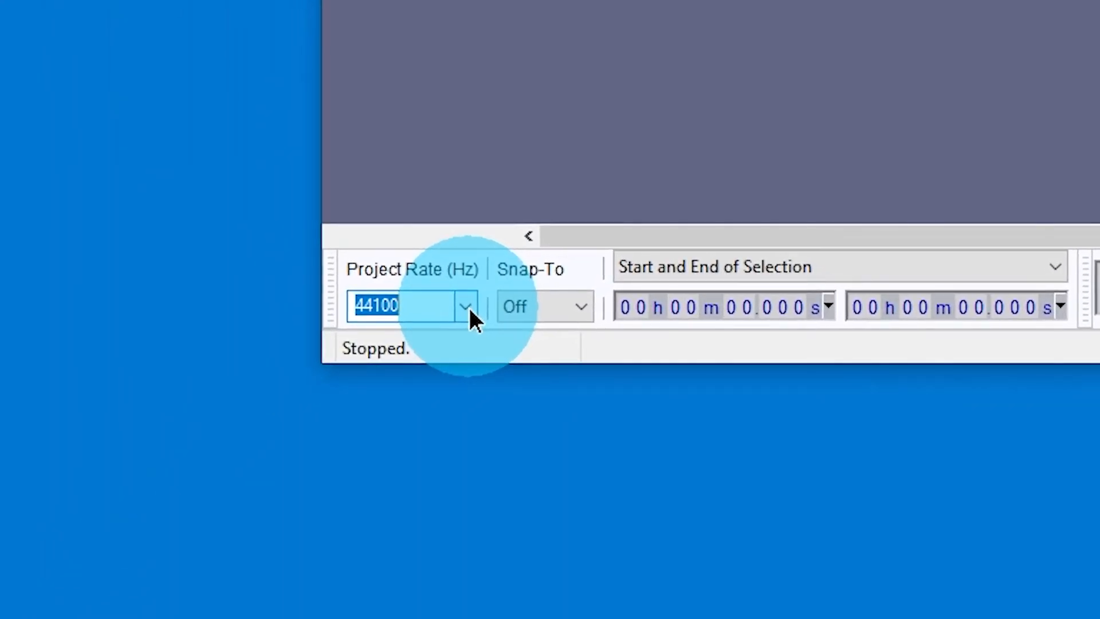
{"action": "left_click", "coordinate": [467, 307]}
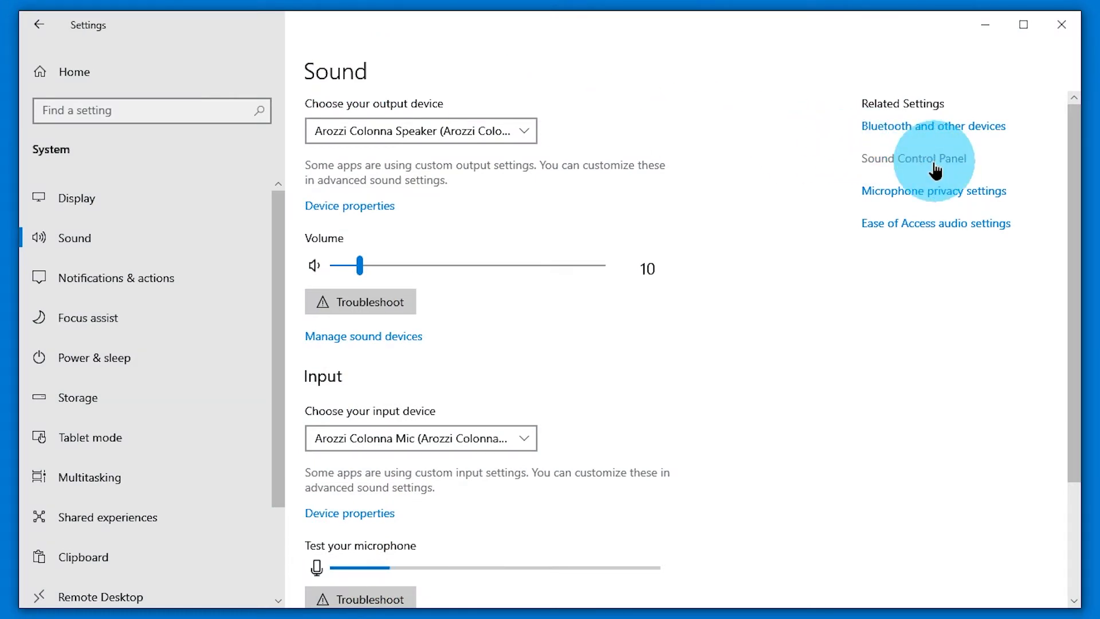
In the Windows Sound Control Panel, choose 2 channel, 16 bit, 48000 Hz (DVD Quality) as the Arozzi Colonna Mic's default format.
{"action": "left_click", "coordinate": [932, 159]}
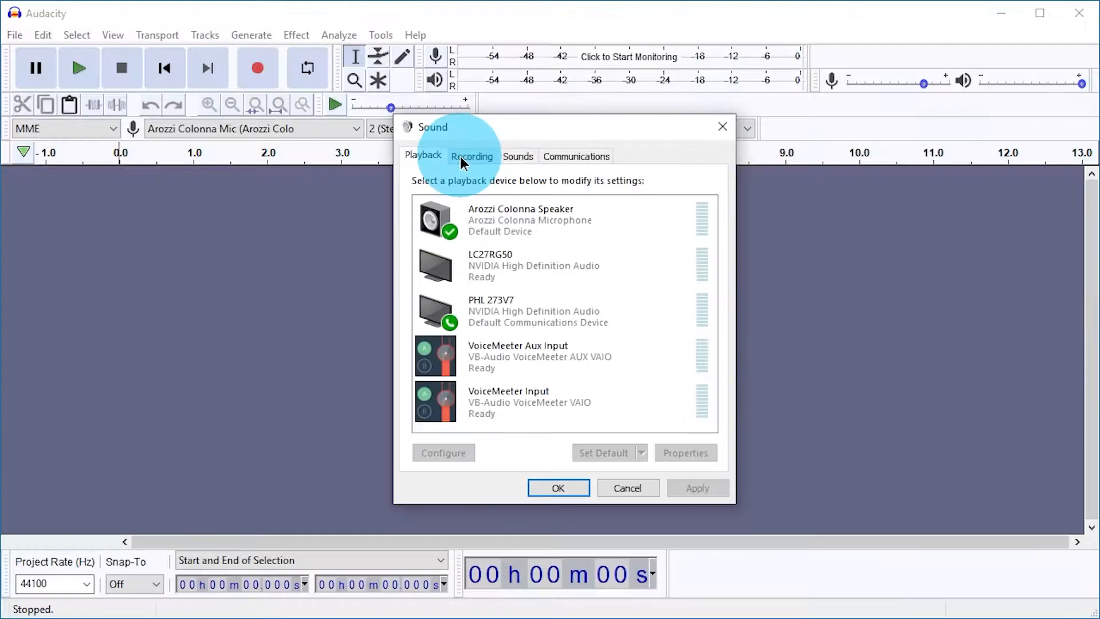
{"action": "left_click", "coordinate": [462, 158]}
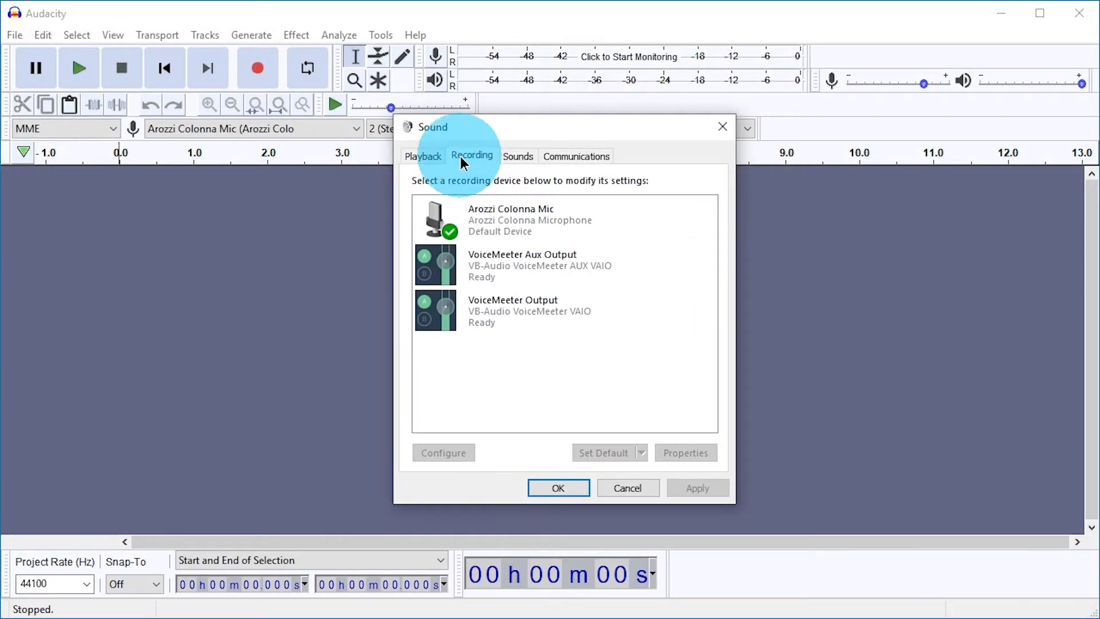
{"action": "right_click", "coordinate": [504, 215]}
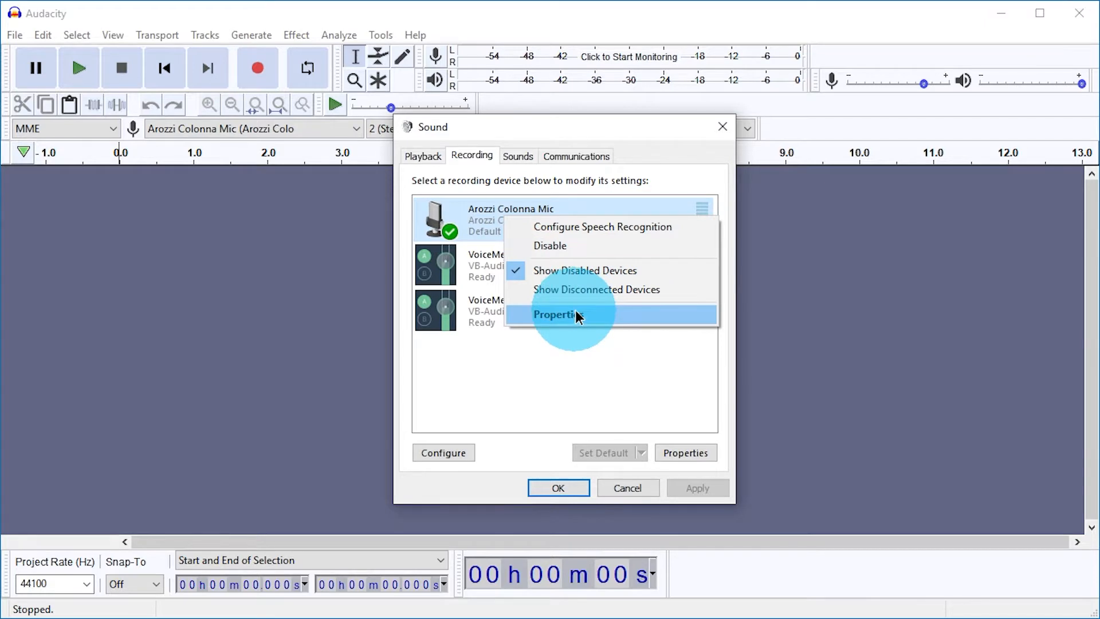
{"action": "left_click", "coordinate": [575, 310]}
{"action": "left_click", "coordinate": [570, 221]}
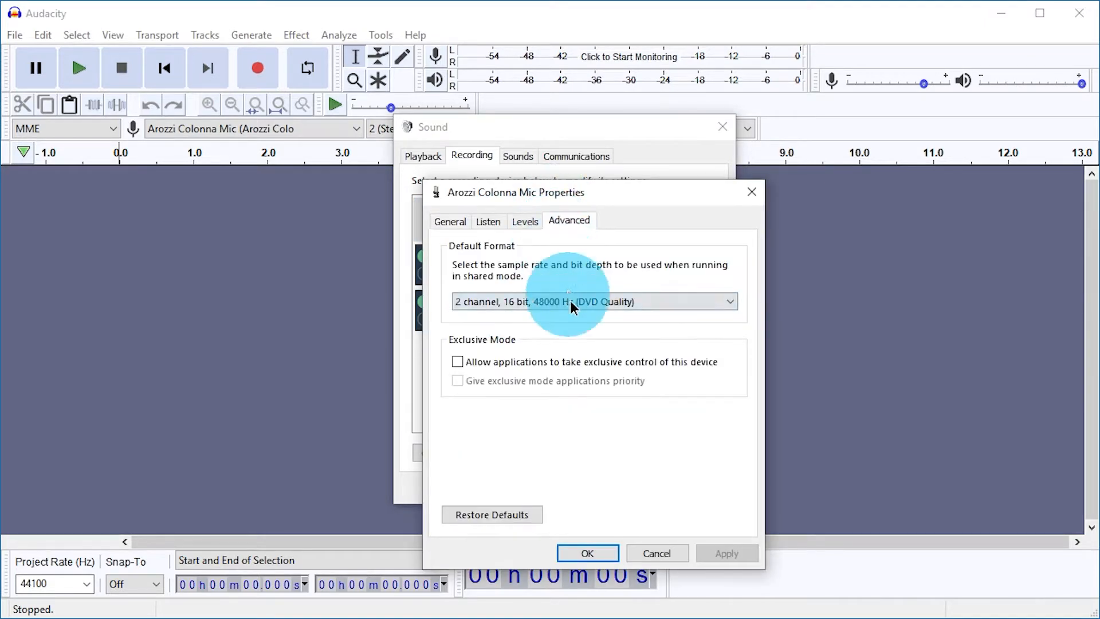
{"action": "left_click", "coordinate": [490, 301]}
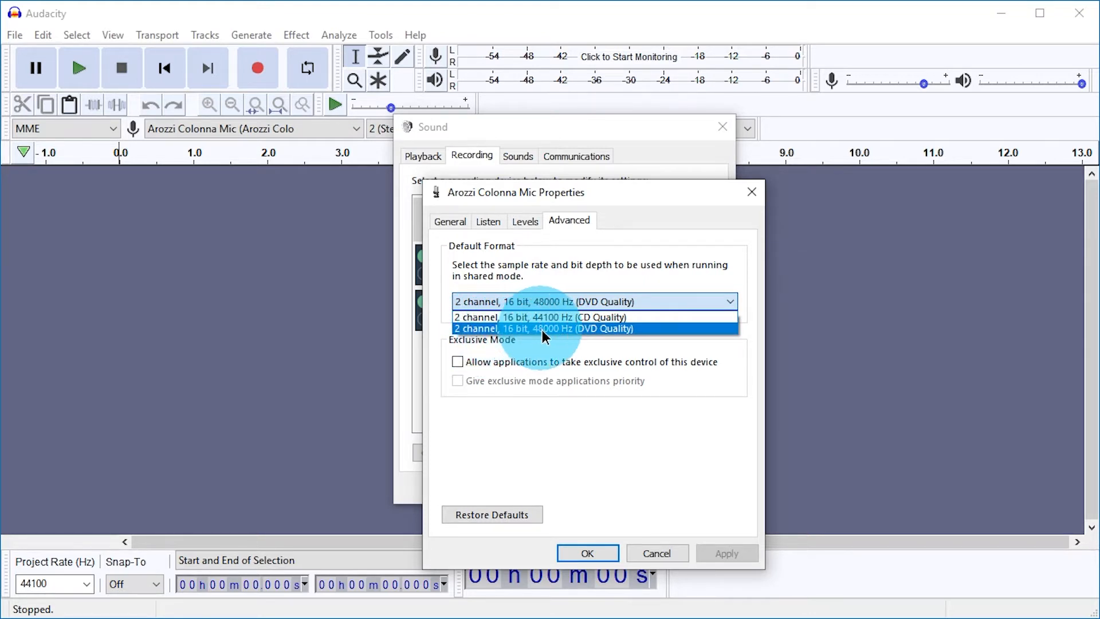
{"action": "left_click", "coordinate": [564, 331]}
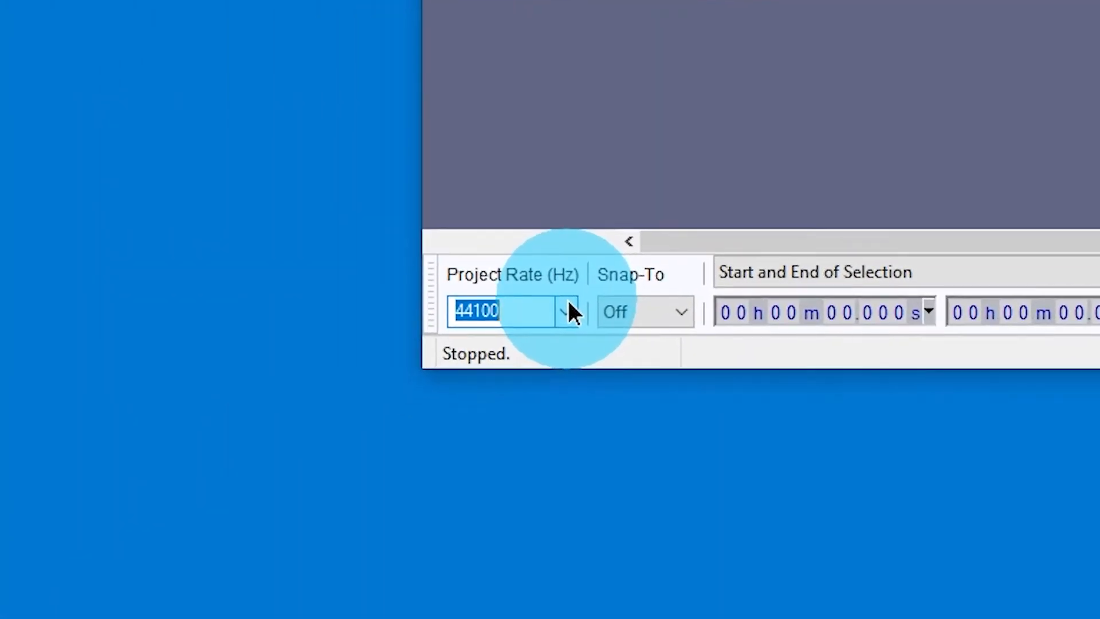
Back in Audacity, compare the project rate choices with the microphone's sample rate.
{"action": "left_click", "coordinate": [569, 311]}
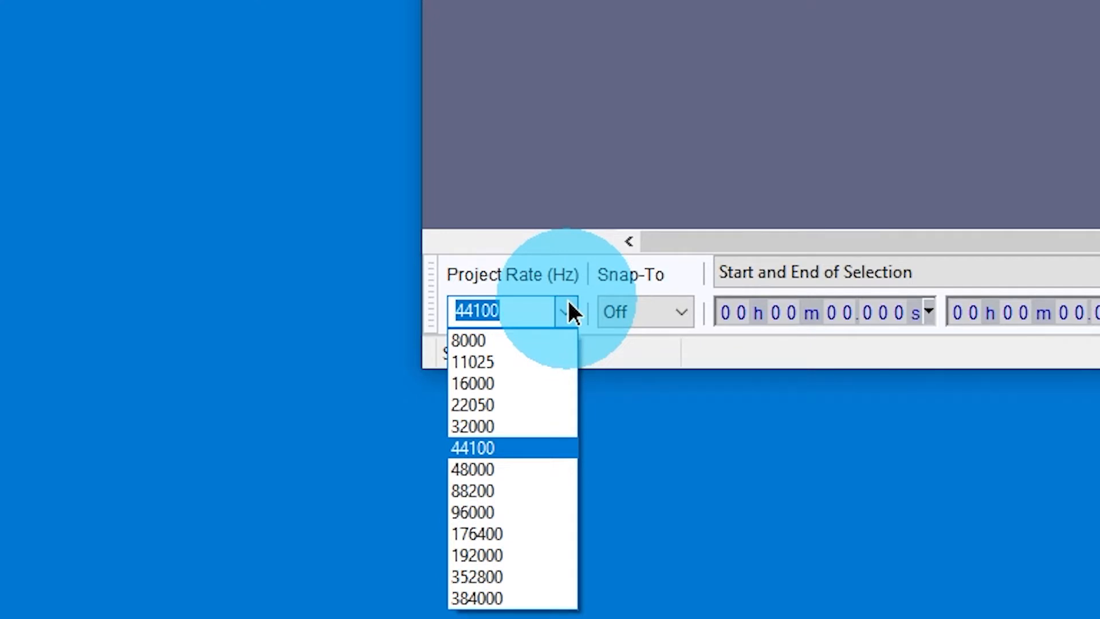
{"action": "left_click", "coordinate": [568, 303]}
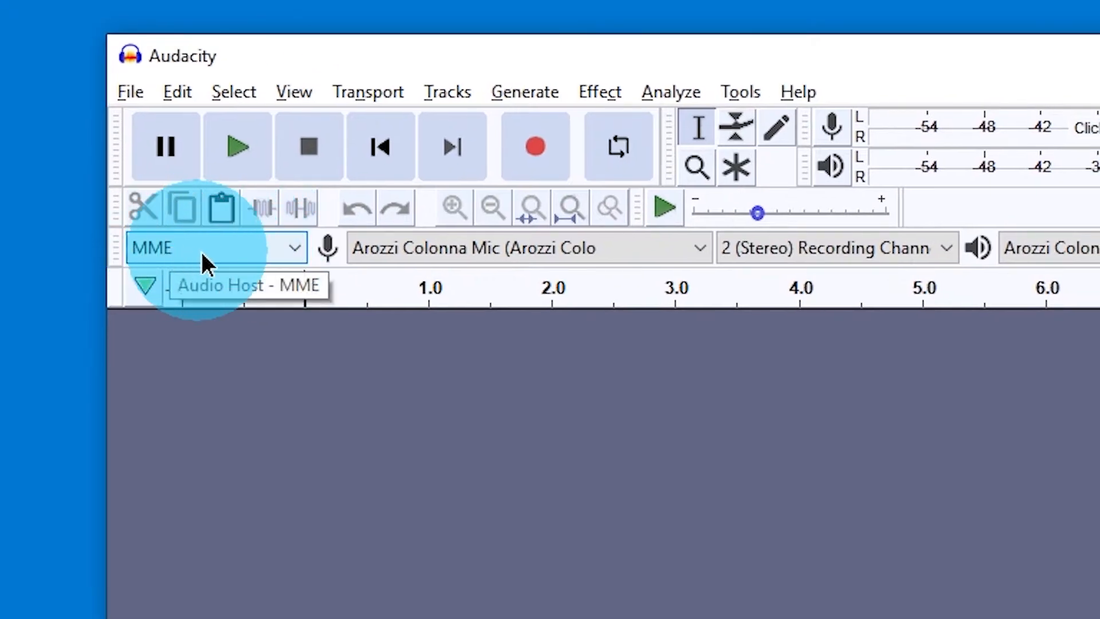
Set the audio host to Windows WASAPI.
{"action": "left_click", "coordinate": [285, 256]}
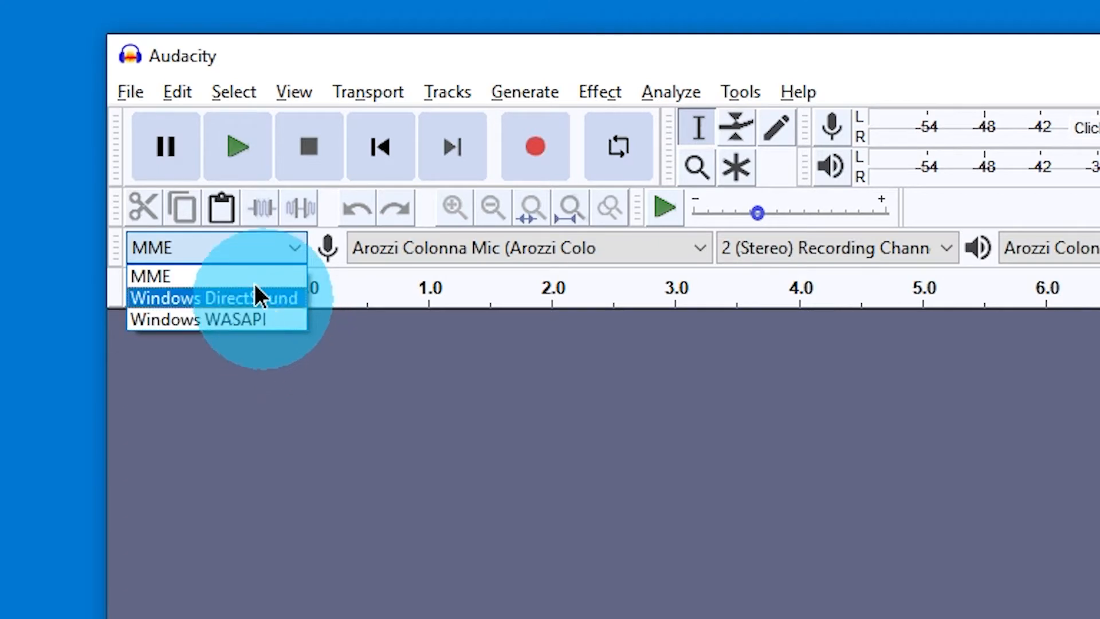
{"action": "left_click", "coordinate": [274, 316]}
{"action": "left_click", "coordinate": [286, 252]}
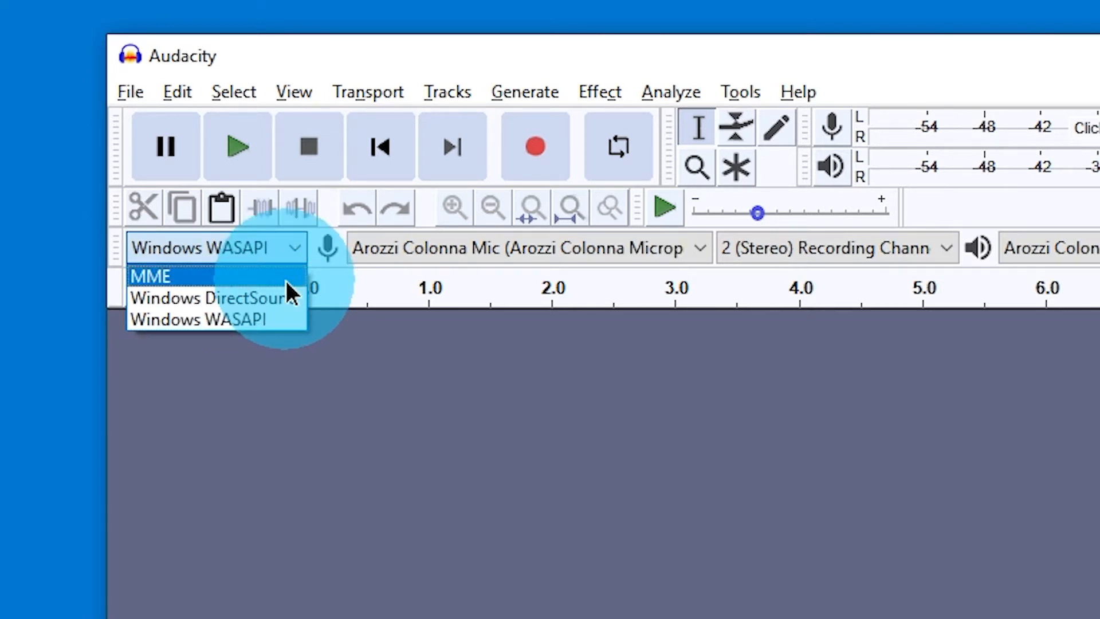
{"action": "left_click", "coordinate": [274, 318]}
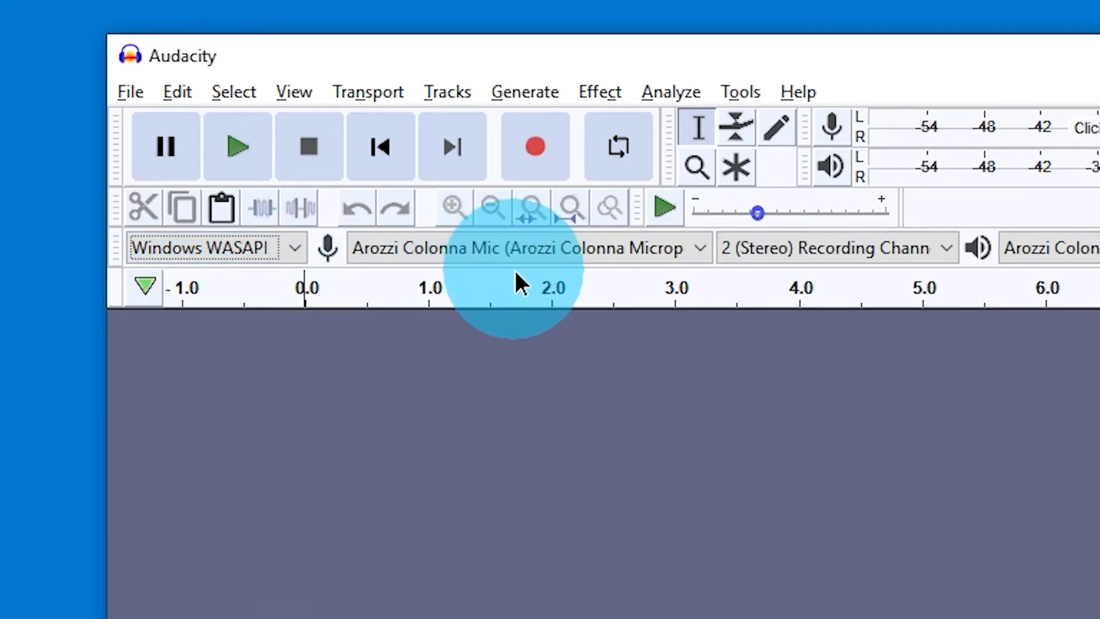
Compare the recording devices offered under Windows WASAPI, MME and Windows DirectSound, and return the audio host to Windows WASAPI.
{"action": "left_click", "coordinate": [548, 250]}
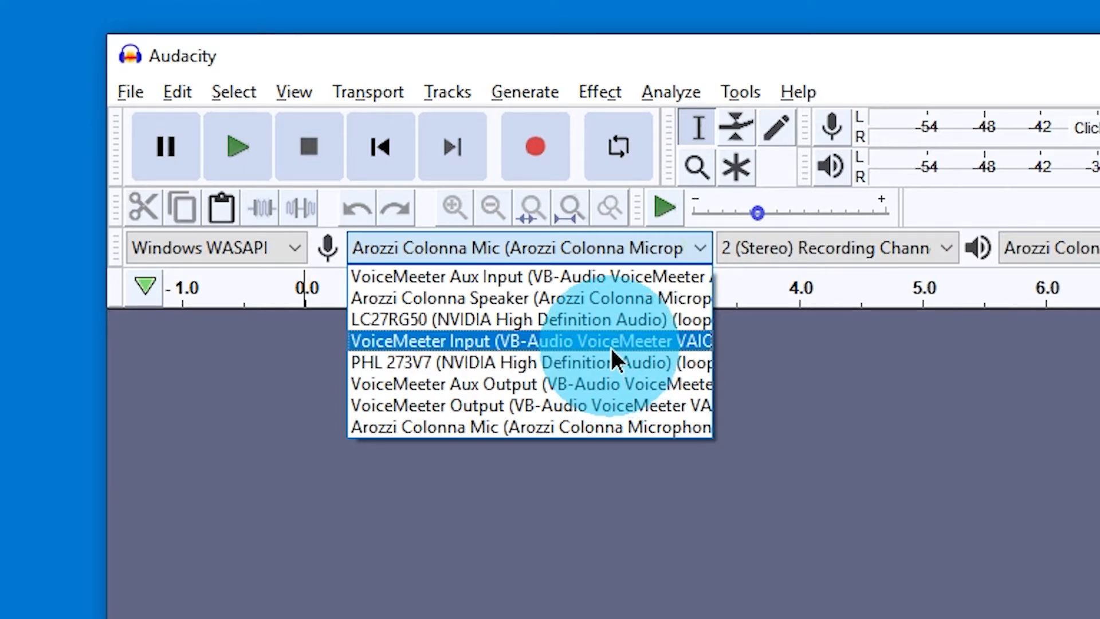
{"action": "left_click", "coordinate": [289, 247]}
{"action": "left_click", "coordinate": [277, 277]}
{"action": "left_click", "coordinate": [504, 252]}
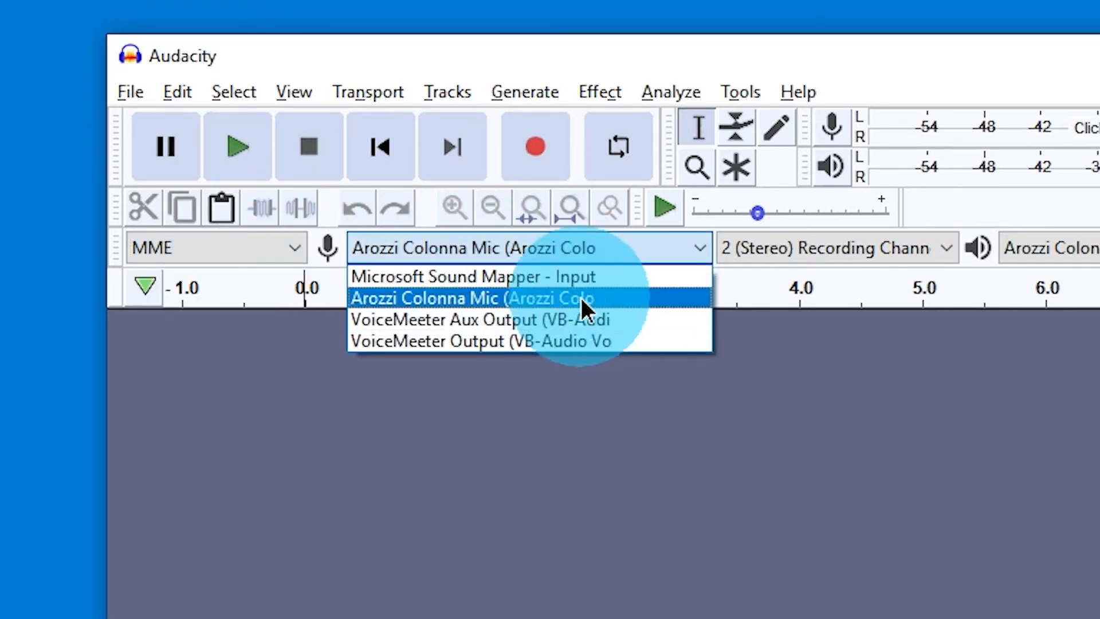
{"action": "left_click", "coordinate": [275, 252]}
{"action": "left_click", "coordinate": [223, 297]}
{"action": "left_click", "coordinate": [547, 252]}
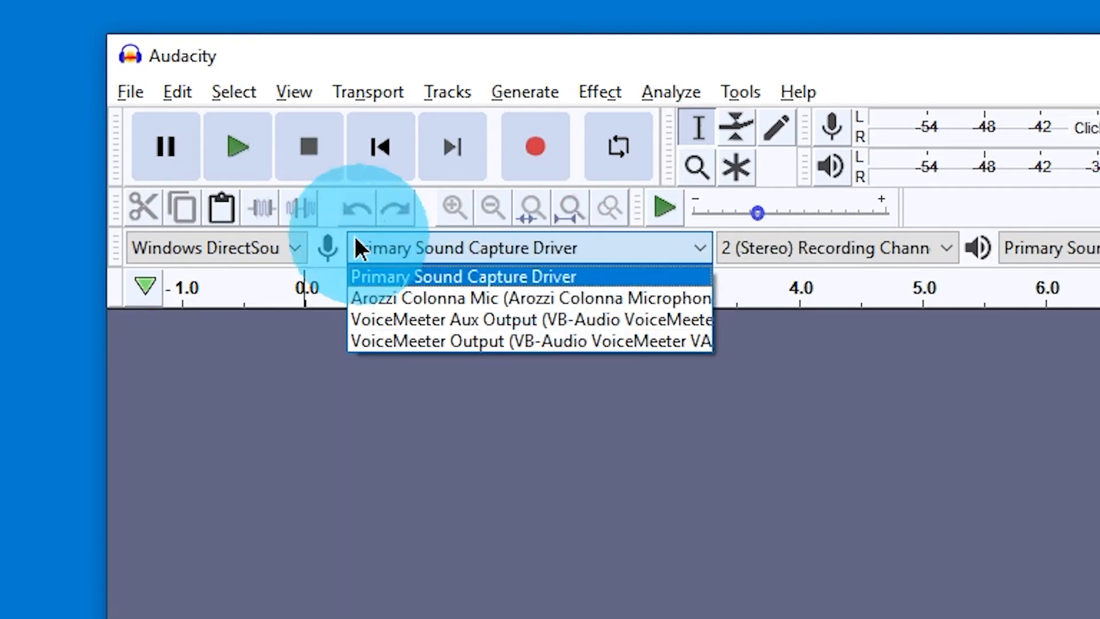
{"action": "left_click", "coordinate": [275, 247]}
{"action": "left_click", "coordinate": [282, 319]}
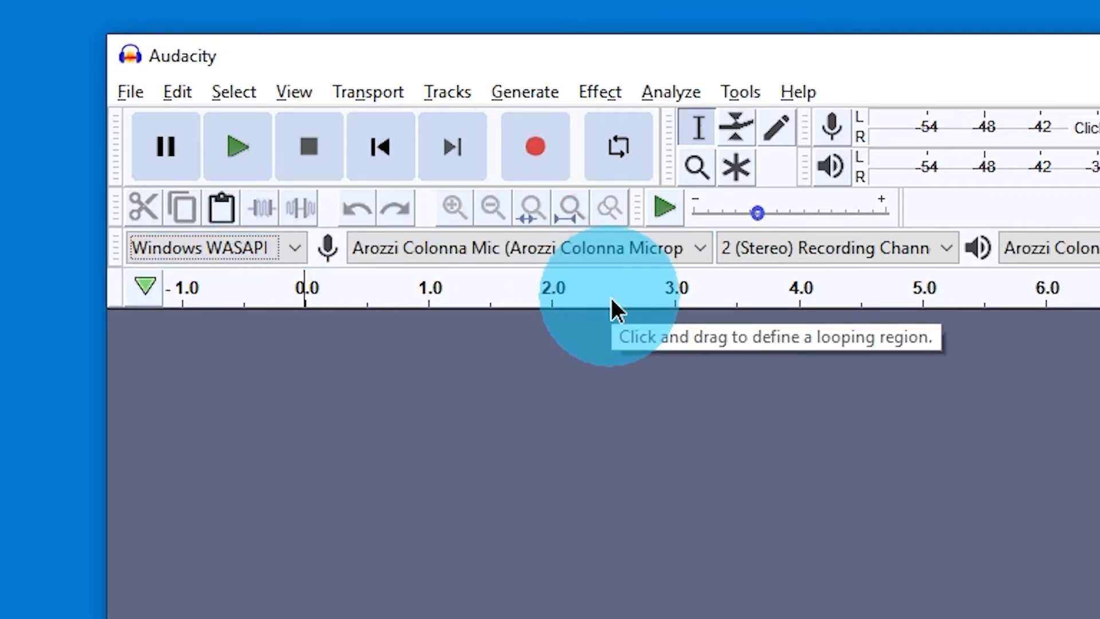
Keep the Arozzi Colonna Mic as the recording device and set the recording channels to 1 (Mono).
{"action": "left_click", "coordinate": [598, 249]}
{"action": "left_click", "coordinate": [491, 247]}
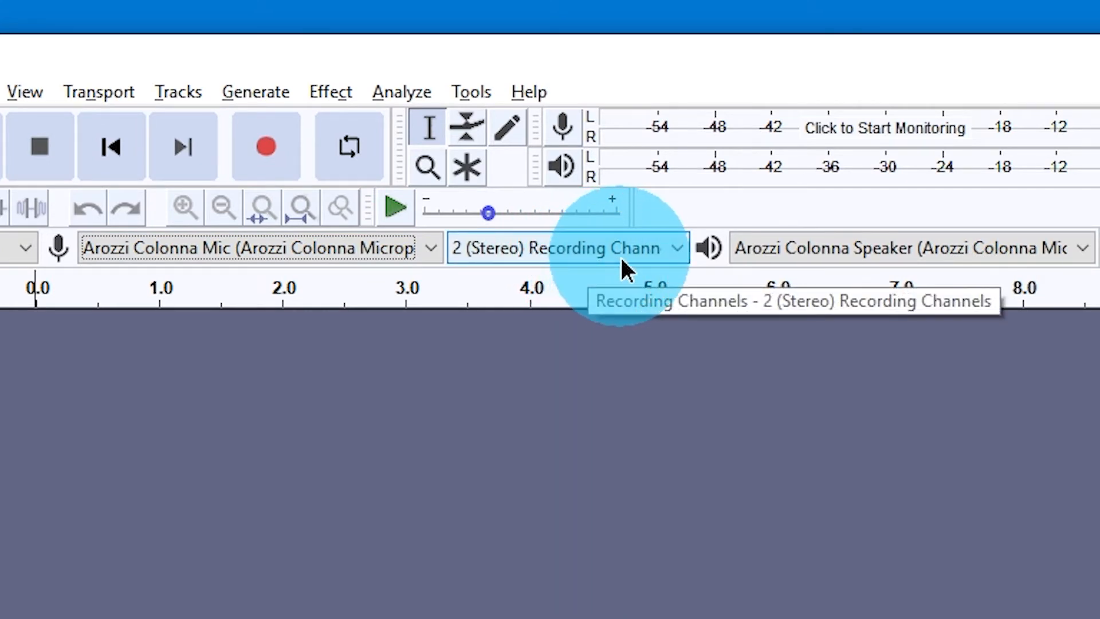
{"action": "left_click", "coordinate": [651, 249]}
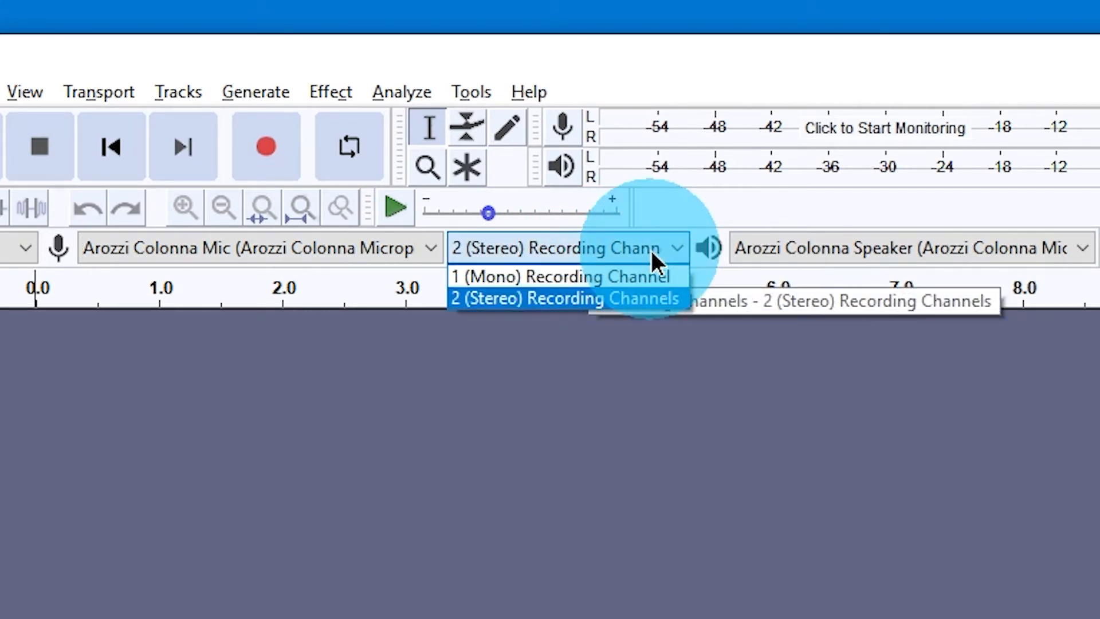
{"action": "left_click", "coordinate": [631, 277]}
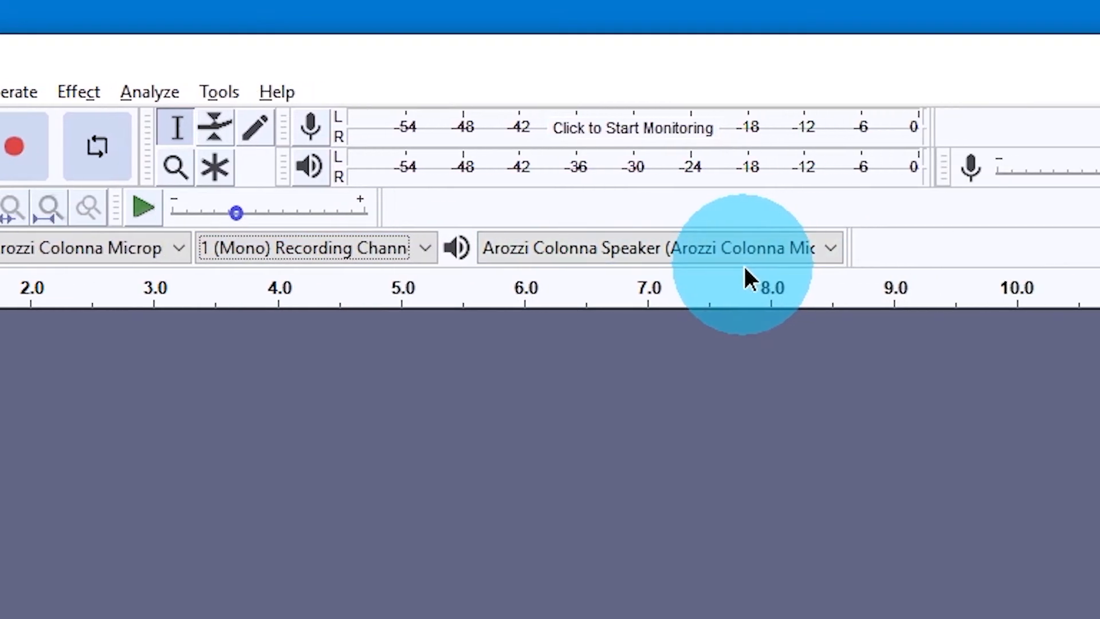
Select the Arozzi Colonna Speaker as the playback device.
{"action": "left_click", "coordinate": [928, 250]}
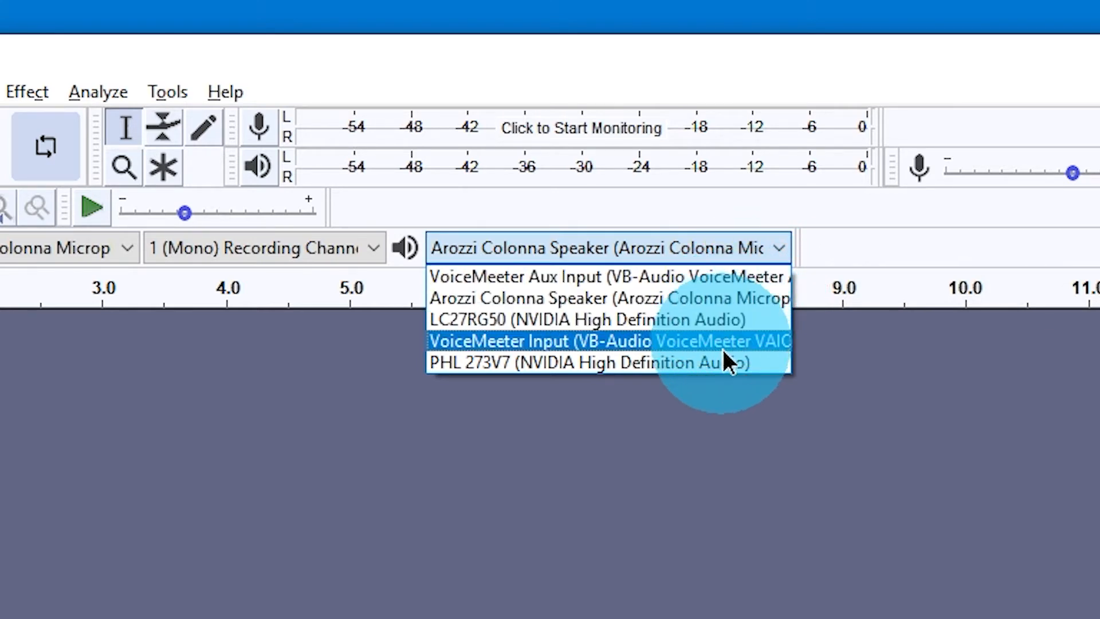
{"action": "left_click", "coordinate": [719, 299]}
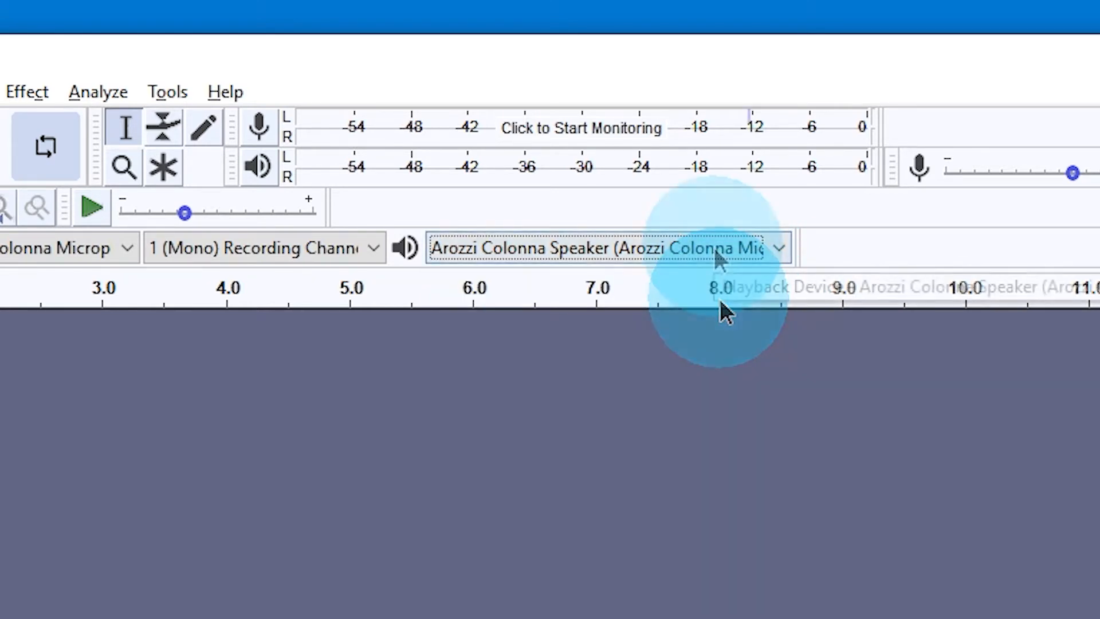
Start monitoring the microphone input and adjust the recording volume, comparing it with the Arozzi Colonna Mic level in the Windows device properties.
{"action": "left_click", "coordinate": [605, 135]}
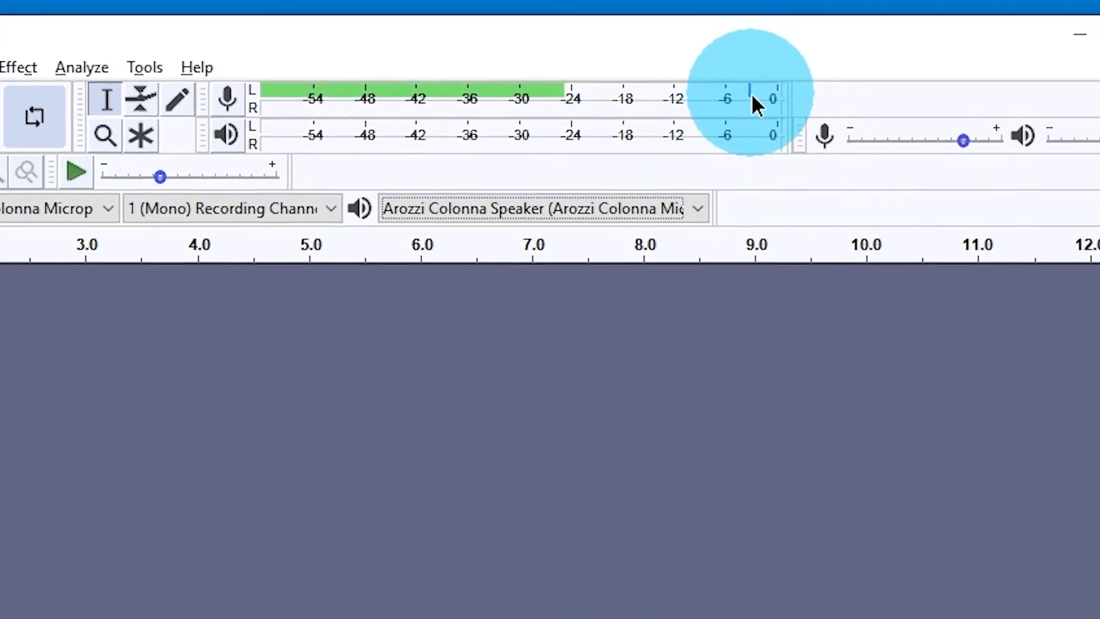
{"action": "mouse_move", "coordinate": [962, 143]}
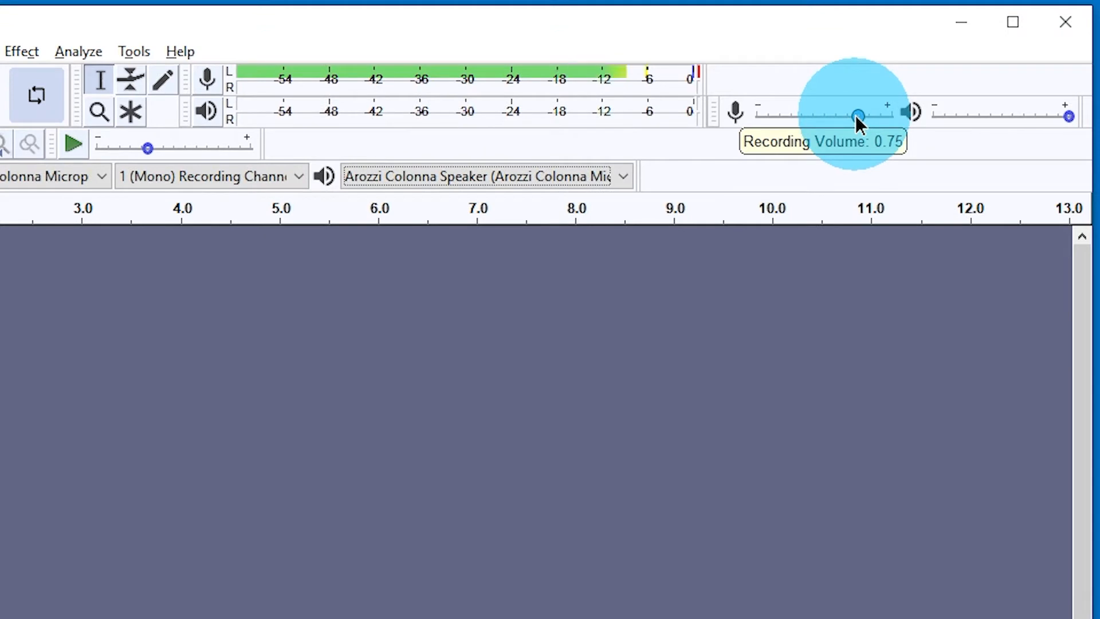
{"action": "left_click_drag", "start_coordinate": [856, 117], "coordinate": [901, 139]}
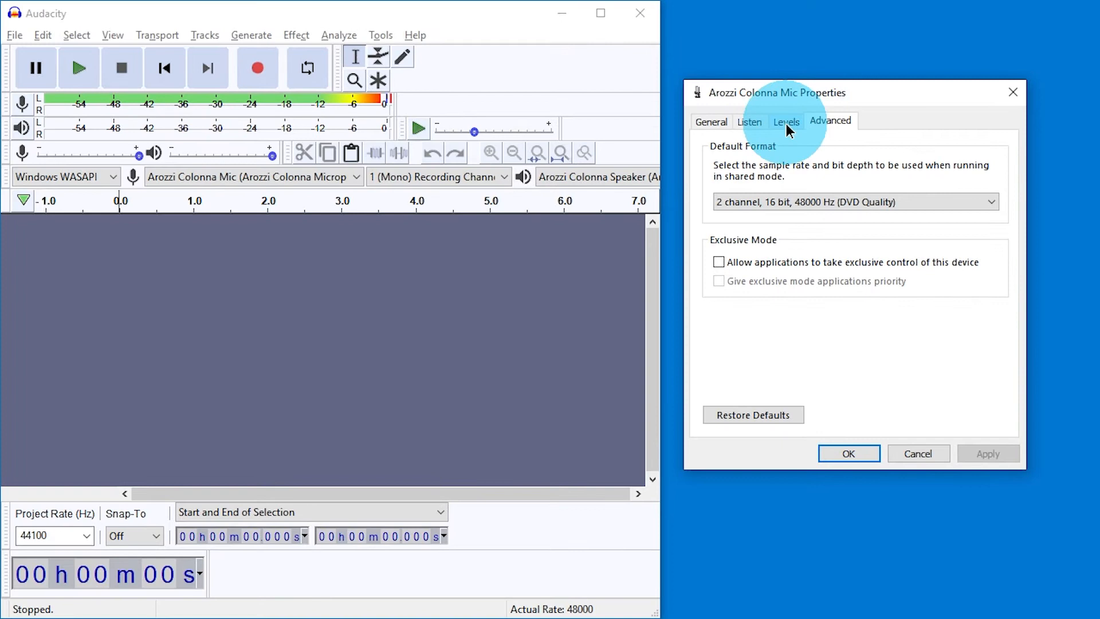
{"action": "left_click", "coordinate": [731, 143]}
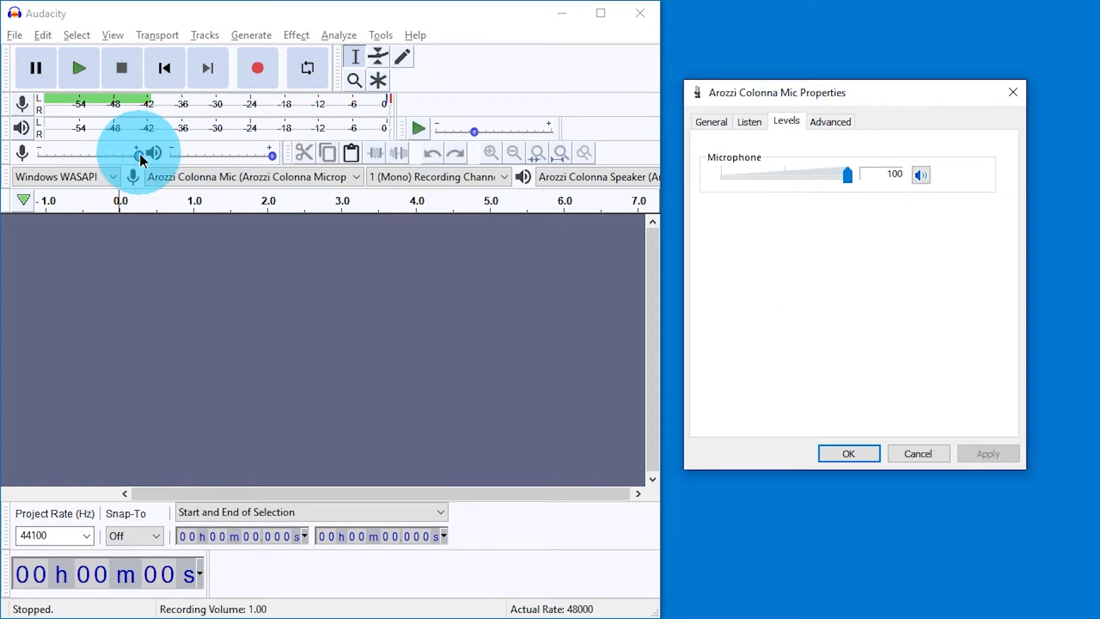
{"action": "left_click_drag", "start_coordinate": [141, 152], "coordinate": [155, 179]}
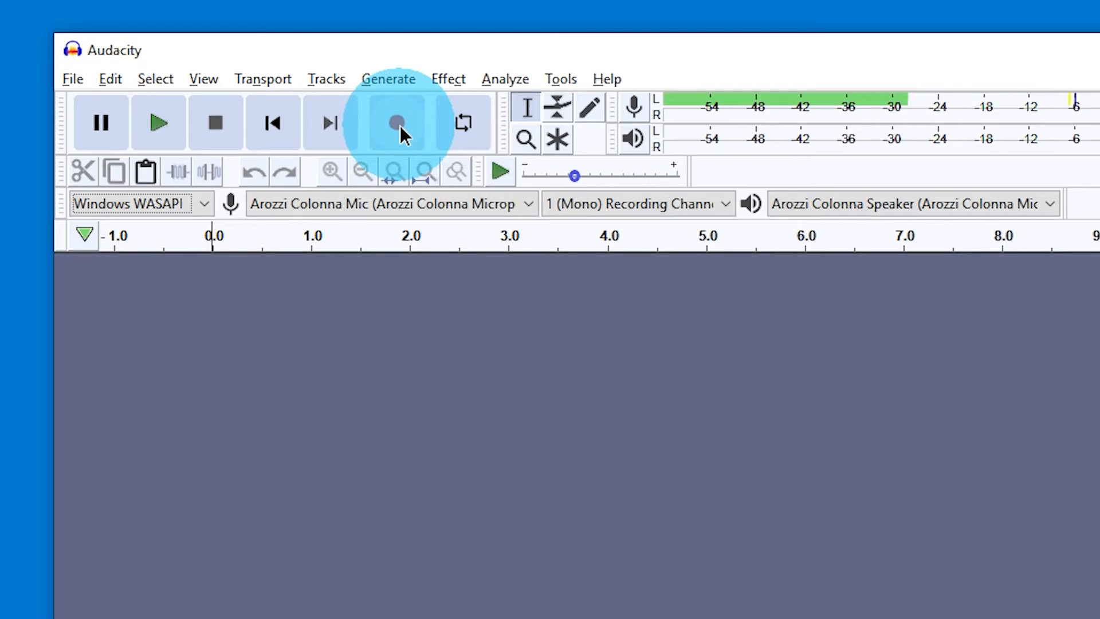
Record a short test clip of about 2 seconds, stop, and play it back.
{"action": "left_click", "coordinate": [399, 125]}
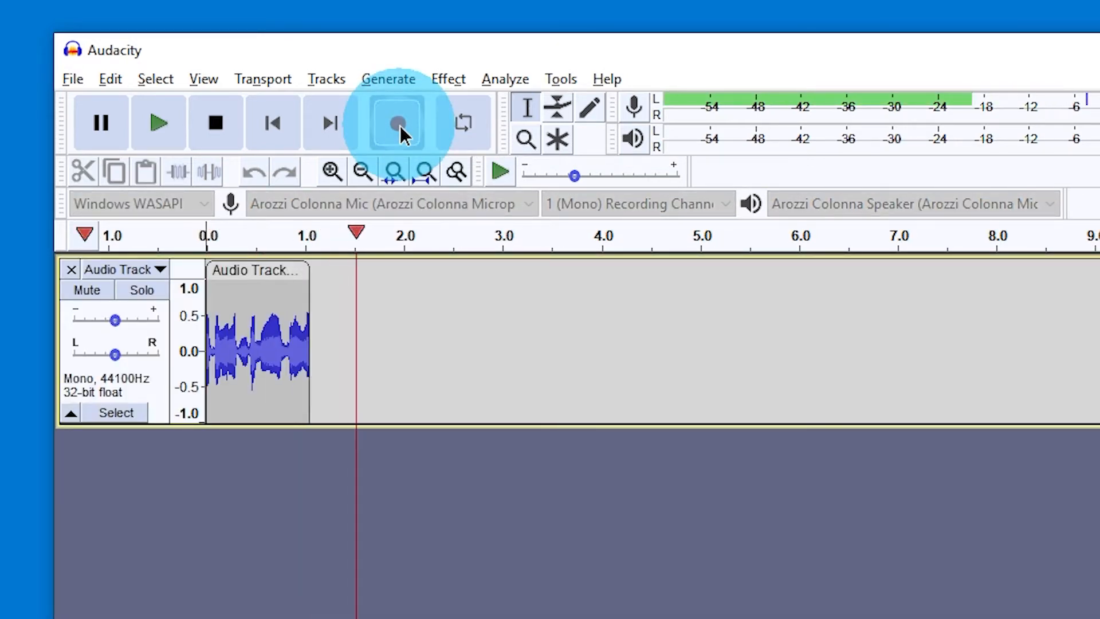
{"action": "key", "text": "space"}
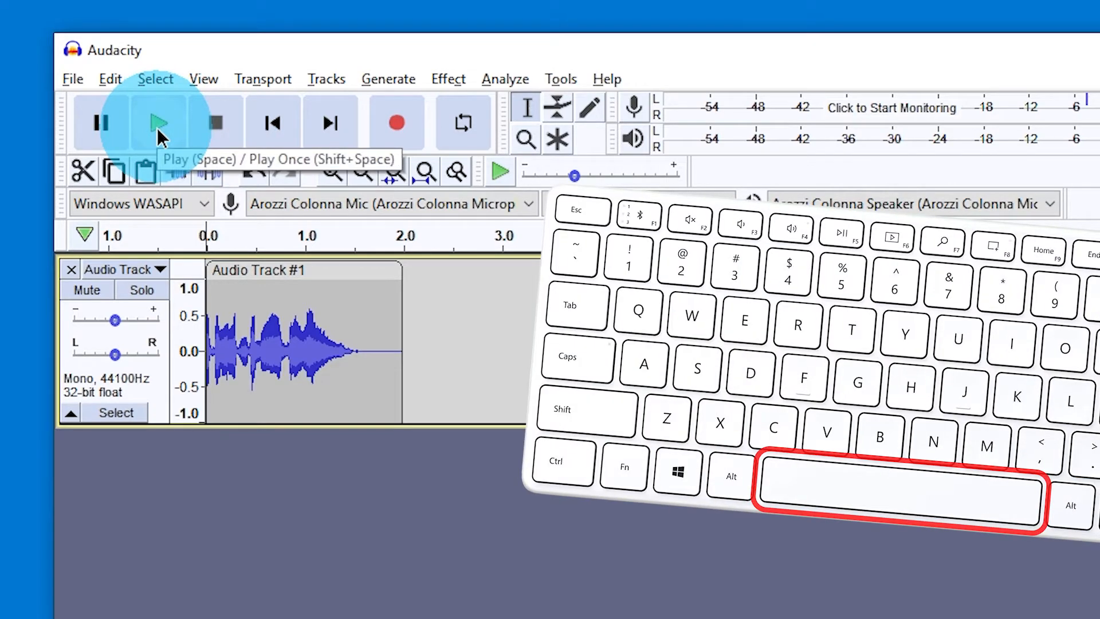
{"action": "key", "text": "space"}
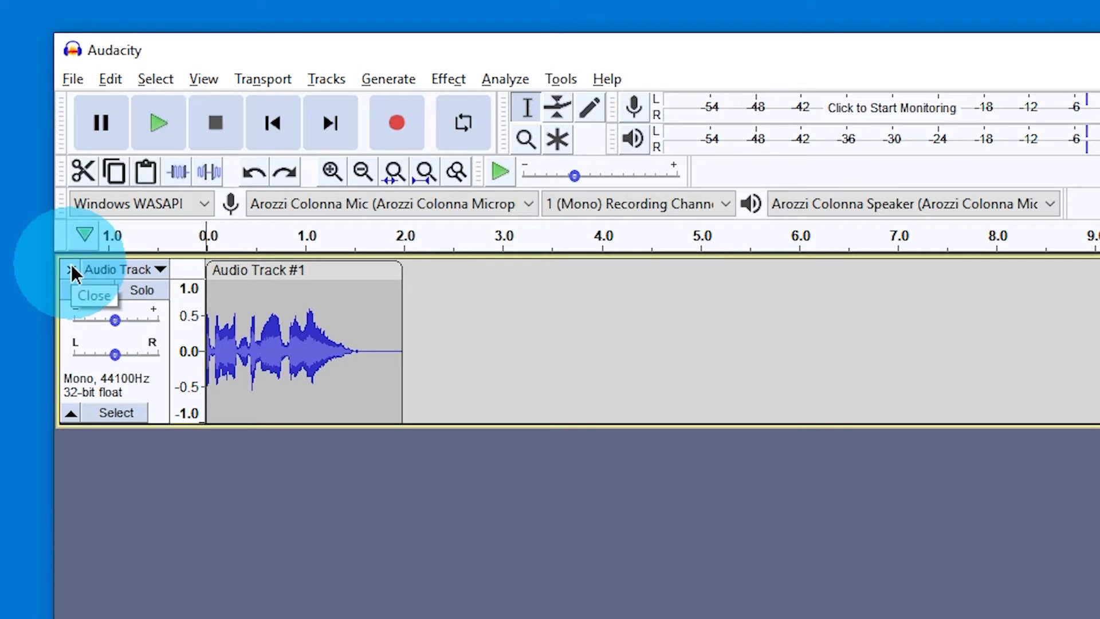
Undo the test recording, redo it, and undo it again to leave the project empty.
{"action": "left_click", "coordinate": [263, 174]}
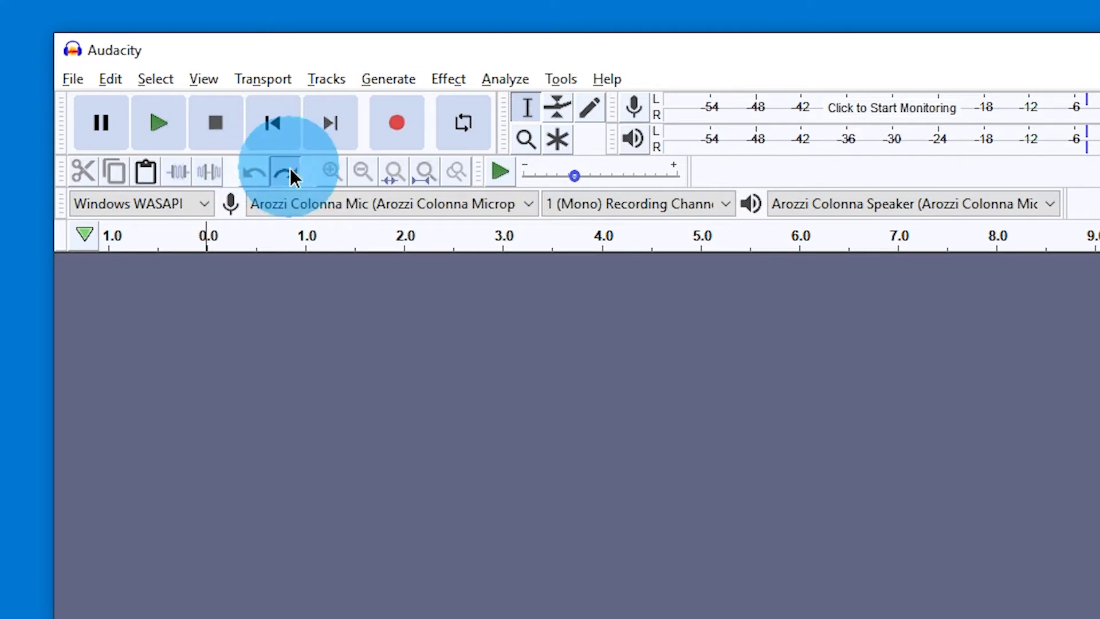
{"action": "left_click", "coordinate": [289, 167]}
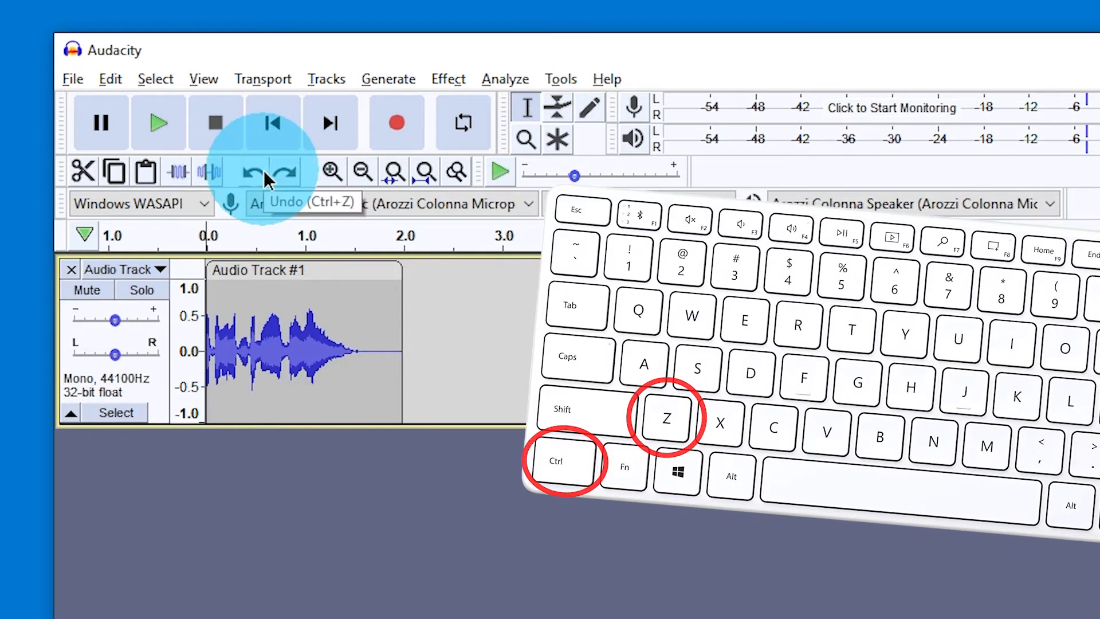
{"action": "key", "text": "ctrl+z"}
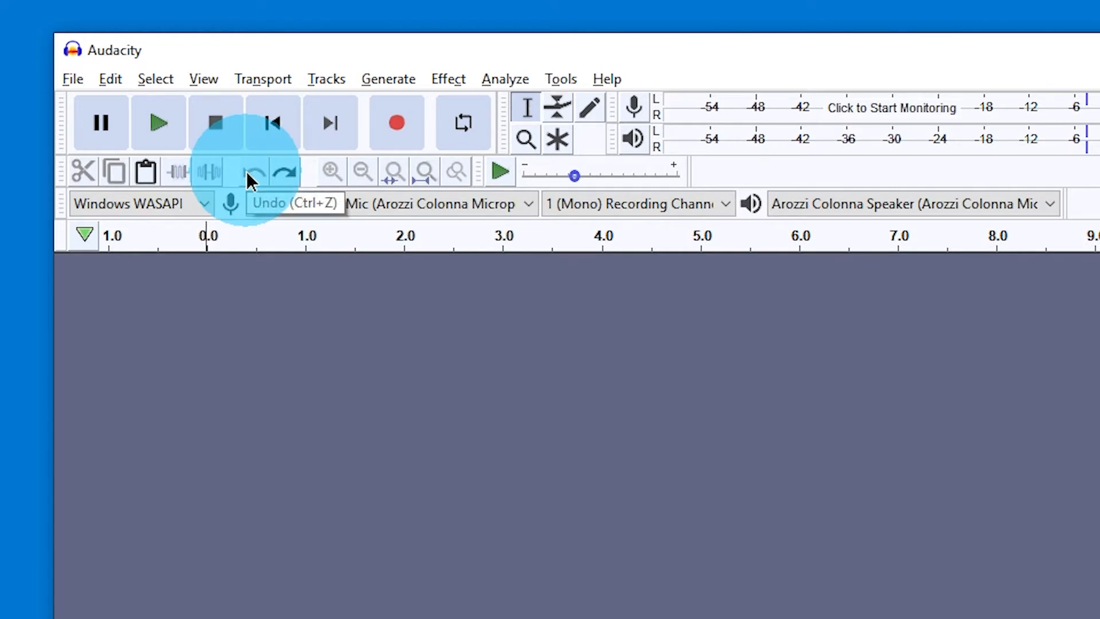
Record a new mono voice clip about 3.8 seconds long and stop the recording.
{"action": "left_click", "coordinate": [395, 123]}
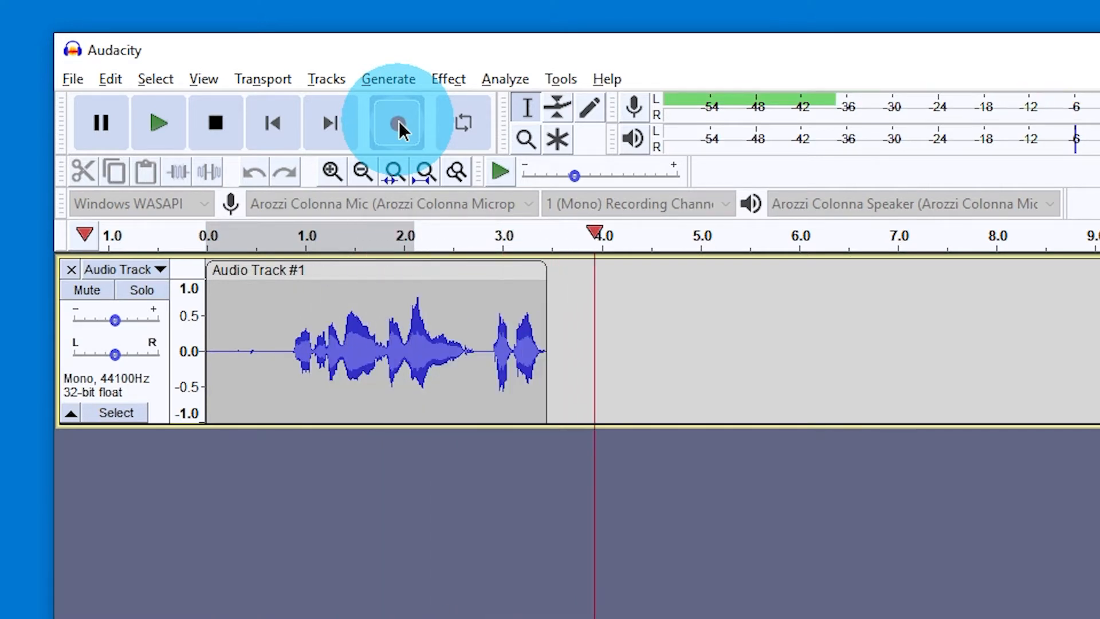
{"action": "key", "text": "space"}
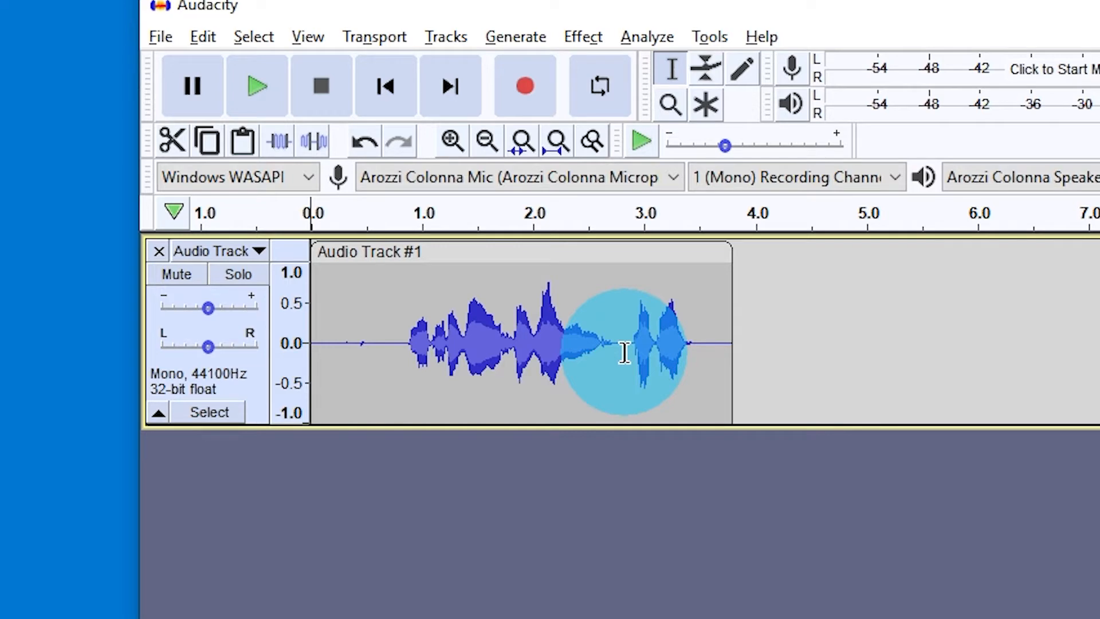
Select and audition the final spoken part from about 2.8 to 3.6 seconds, and move it by cut and paste to about 0.73 seconds.
{"action": "mouse_move", "coordinate": [624, 352]}
{"action": "left_mouse_down"}
{"action": "mouse_move", "coordinate": [403, 352]}
{"action": "mouse_move", "coordinate": [713, 339]}
{"action": "left_mouse_up"}
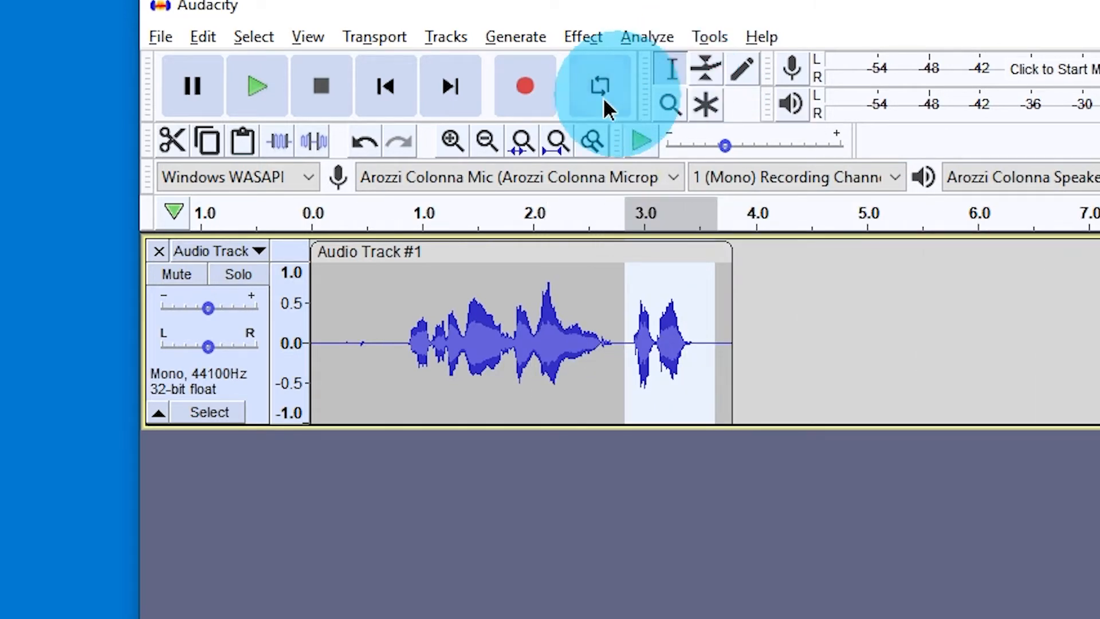
{"action": "left_click", "coordinate": [258, 86]}
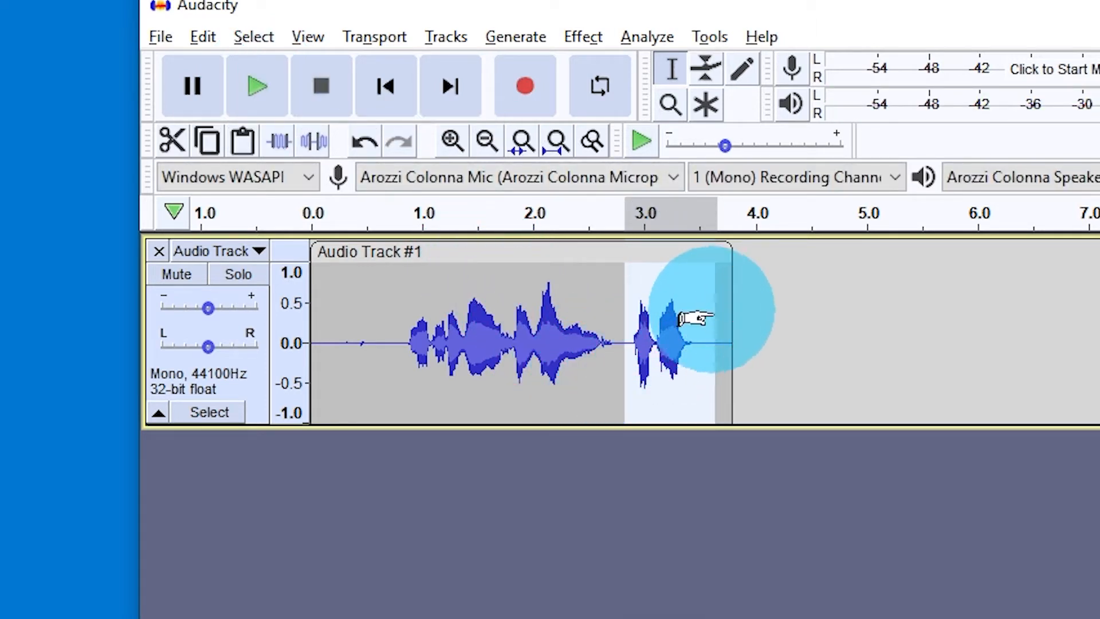
{"action": "mouse_move", "coordinate": [699, 320]}
{"action": "left_mouse_down"}
{"action": "mouse_move", "coordinate": [646, 313]}
{"action": "mouse_move", "coordinate": [698, 323]}
{"action": "left_mouse_up"}
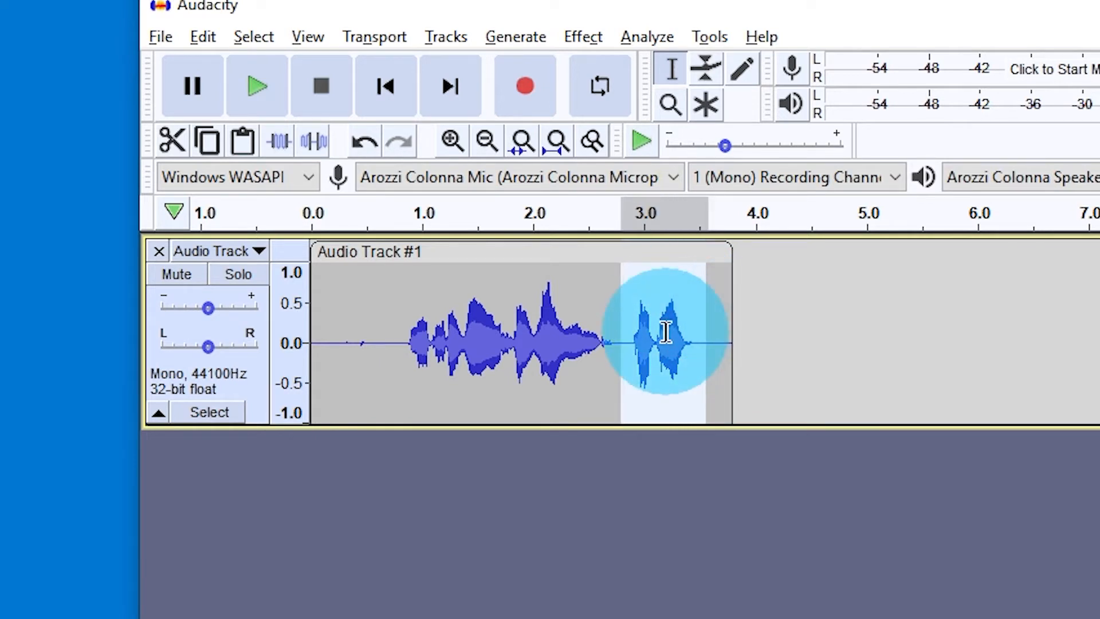
{"action": "key", "text": "space"}
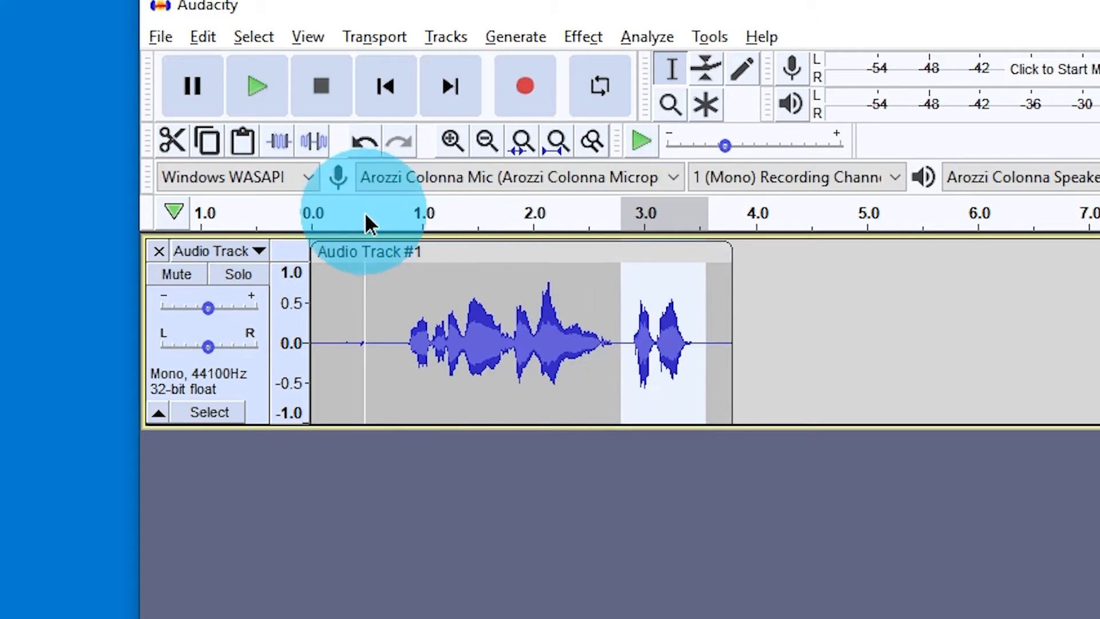
{"action": "left_click", "coordinate": [179, 150]}
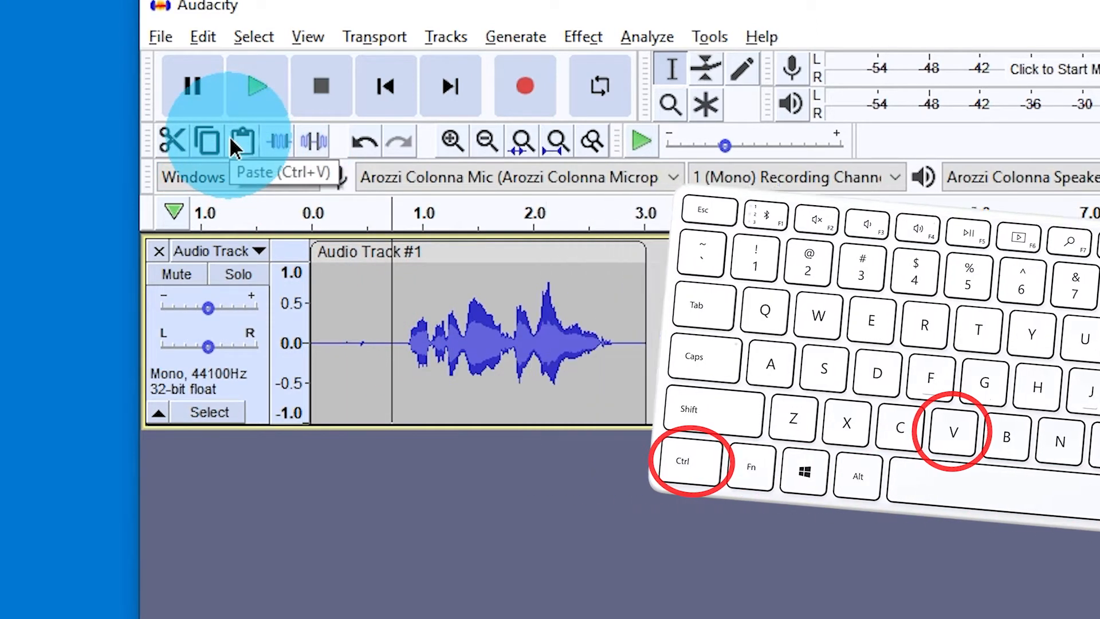
{"action": "key", "text": "ctrl+v"}
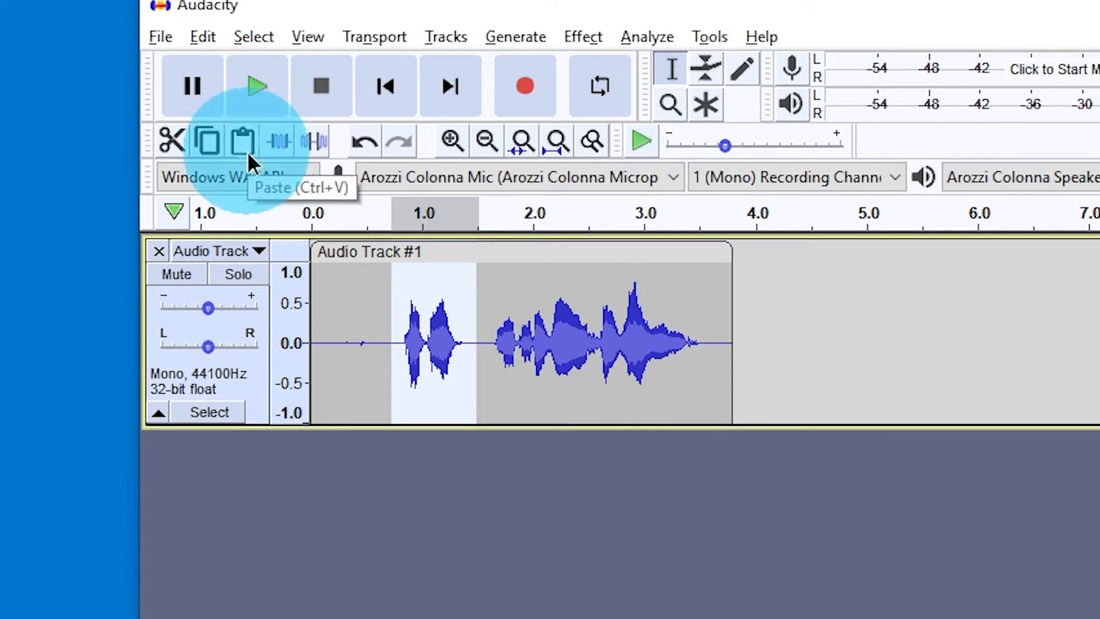
Try trimming the audio outside the selection and silencing the selected audio, undoing each edit.
{"action": "left_click", "coordinate": [280, 150]}
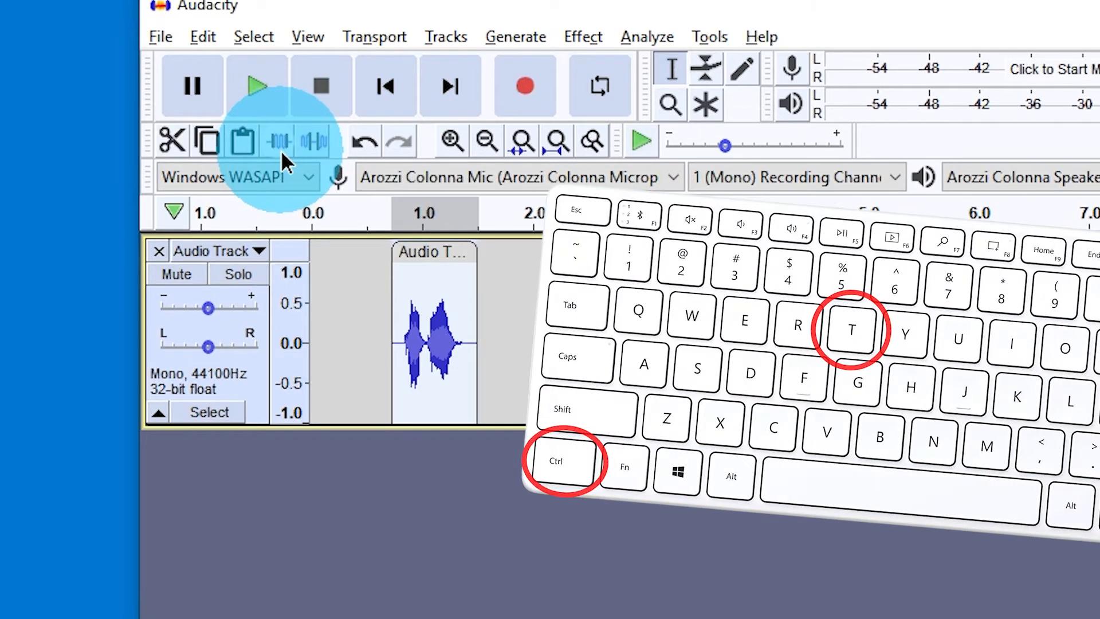
{"action": "left_click", "coordinate": [359, 147]}
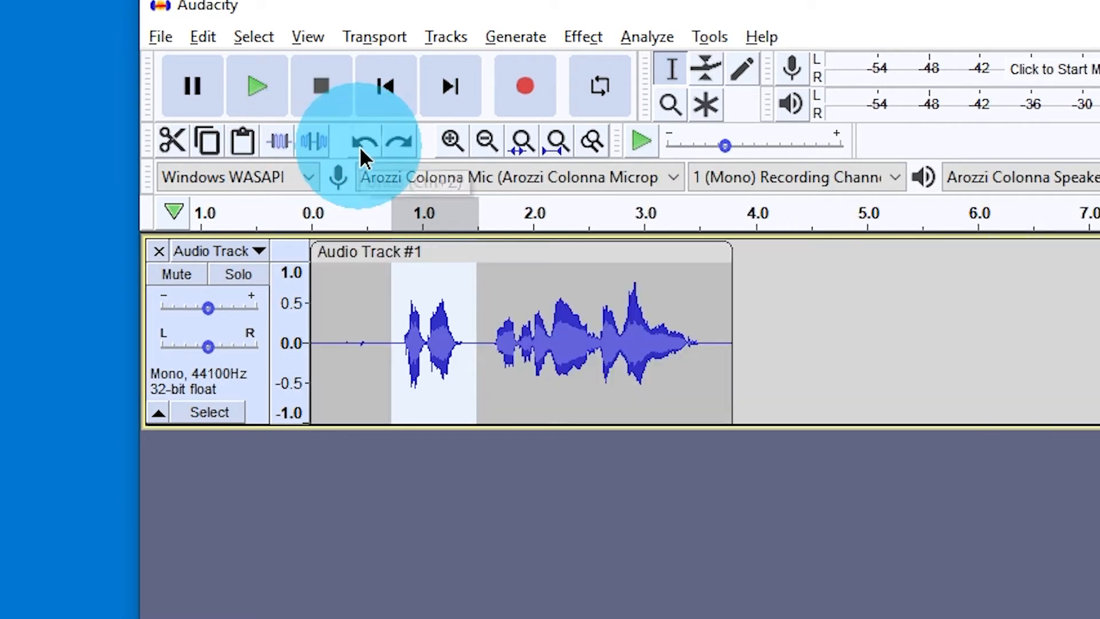
{"action": "left_click", "coordinate": [319, 148]}
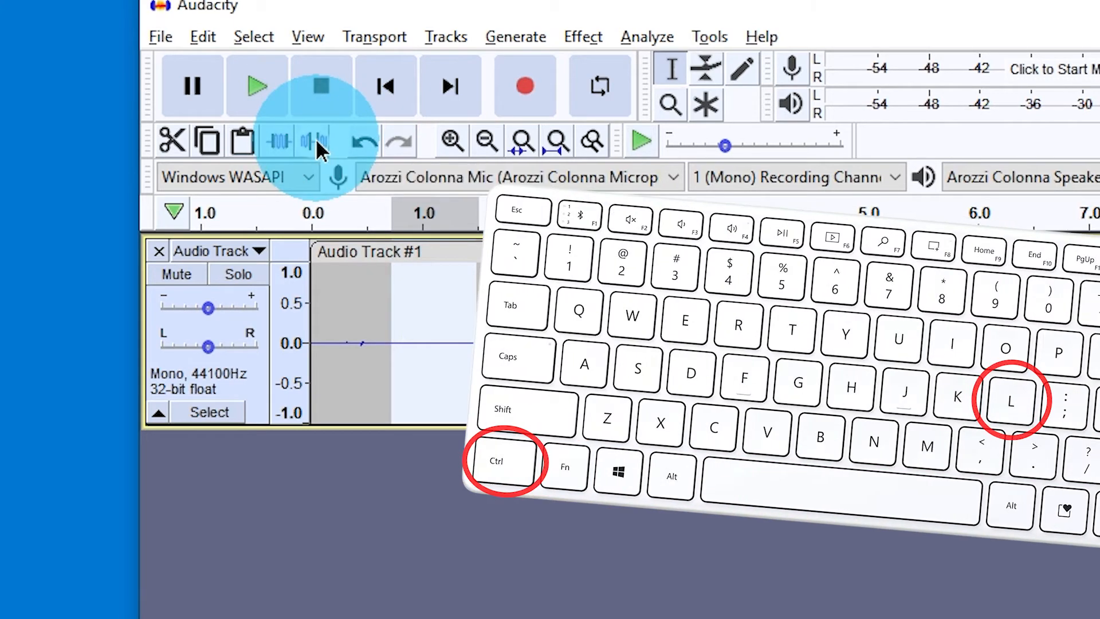
{"action": "left_click", "coordinate": [358, 146]}
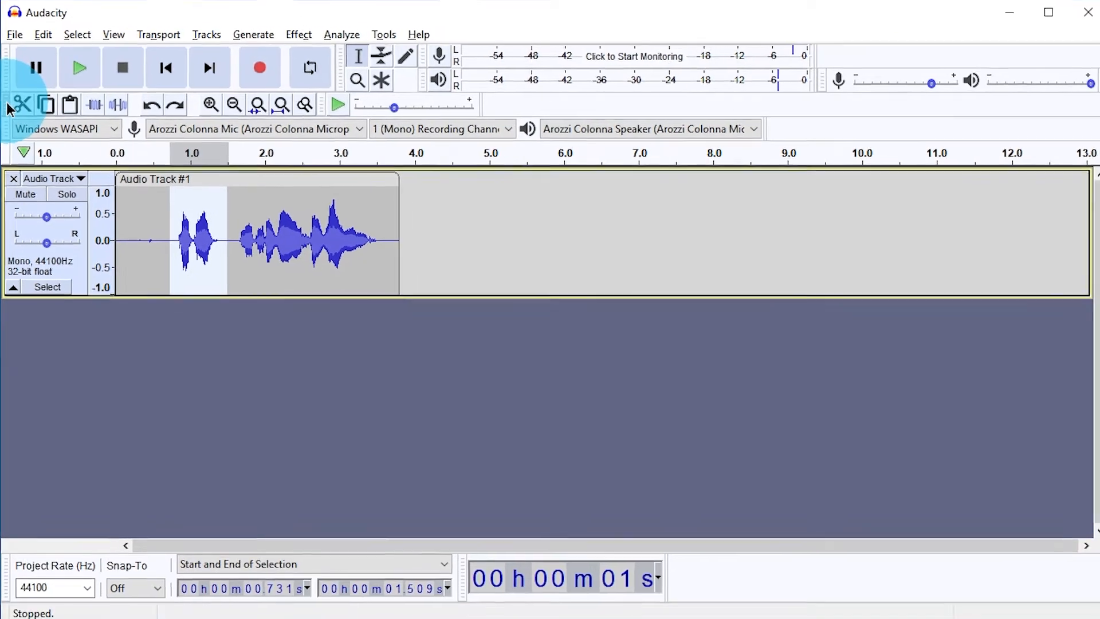
Rearrange the toolbars by undocking several over the workspace, and enlarge the recording meter into a tall vertical display with monitoring on.
{"action": "left_click_drag", "start_coordinate": [8, 108], "coordinate": [409, 292]}
{"action": "left_click_drag", "start_coordinate": [420, 53], "coordinate": [104, 352]}
{"action": "left_click_drag", "start_coordinate": [6, 105], "coordinate": [614, 542]}
{"action": "left_click_drag", "start_coordinate": [339, 67], "coordinate": [37, 544]}
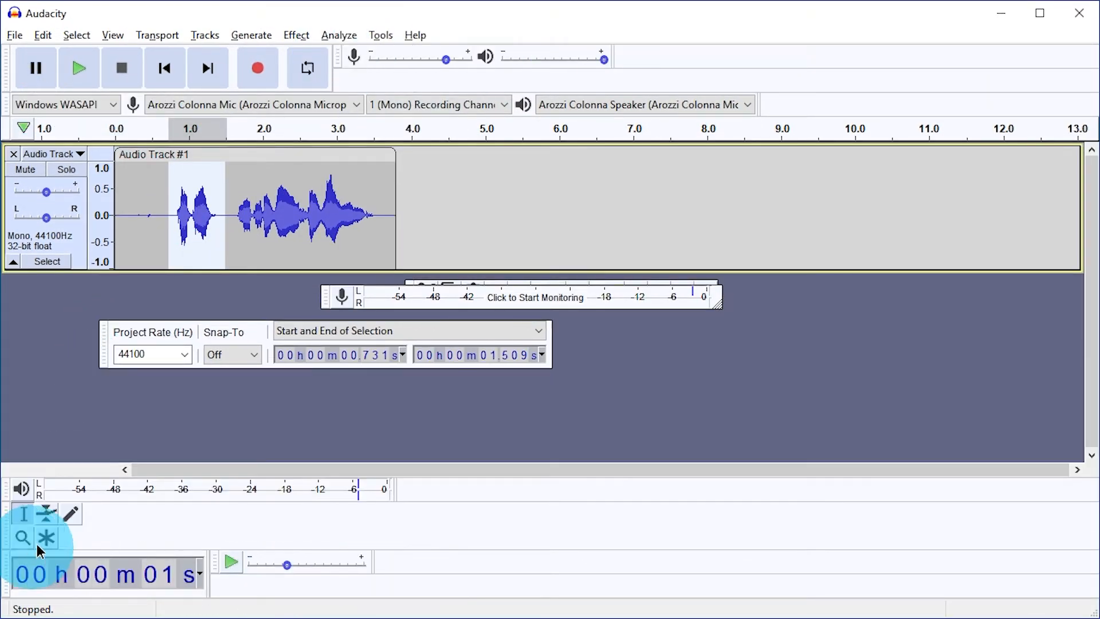
{"action": "left_click_drag", "start_coordinate": [10, 64], "coordinate": [440, 334]}
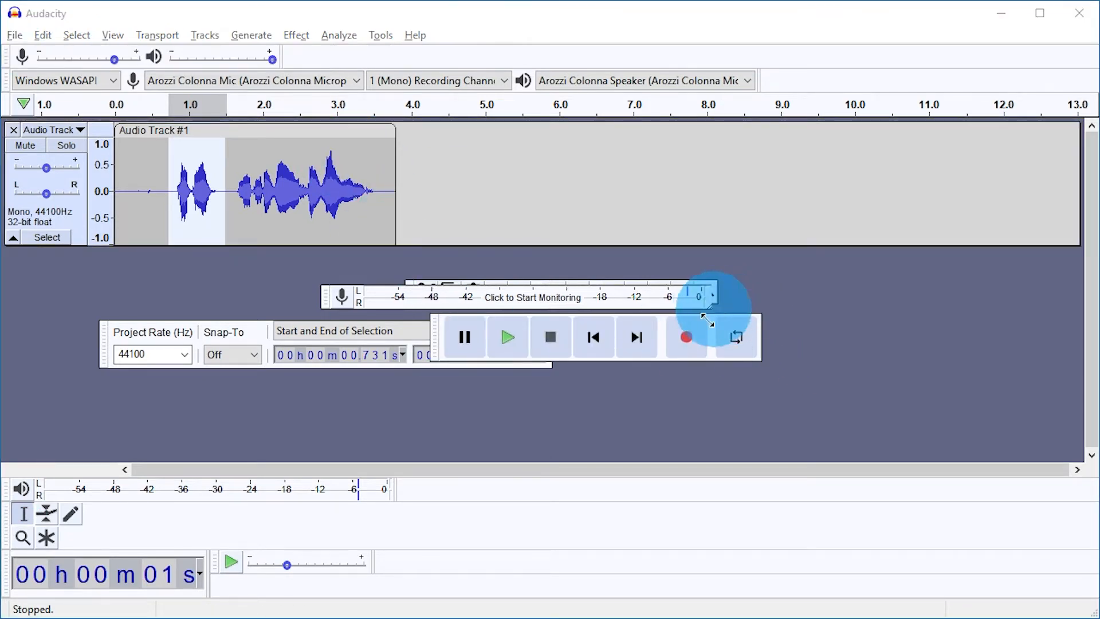
{"action": "left_click_drag", "start_coordinate": [715, 303], "coordinate": [336, 594]}
{"action": "left_click", "coordinate": [412, 417]}
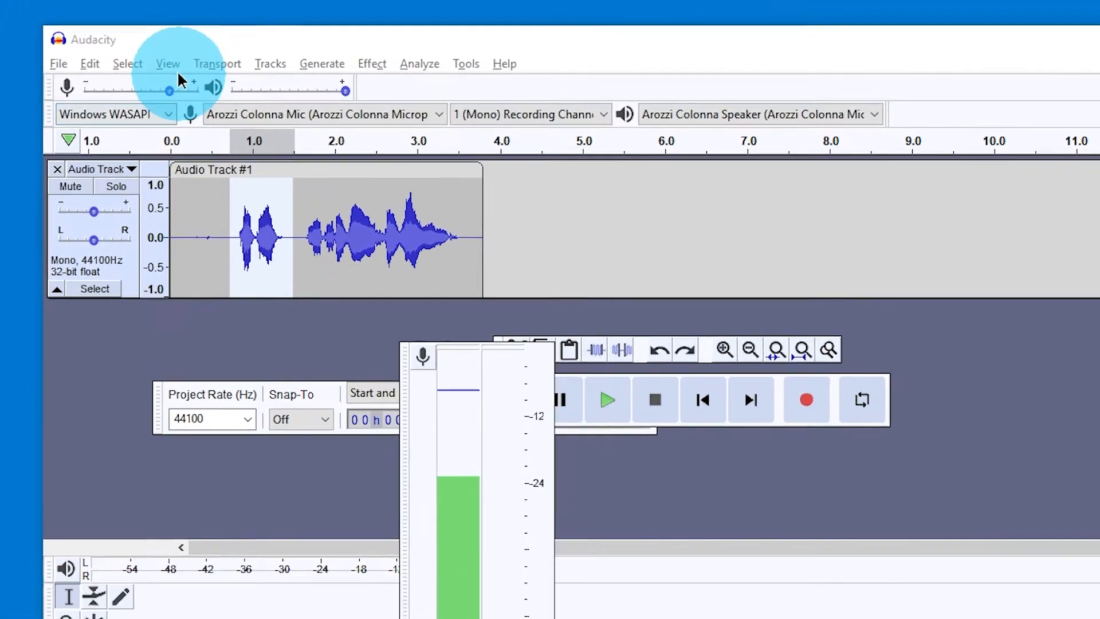
Reset all toolbars to their default layout.
{"action": "left_click", "coordinate": [113, 36]}
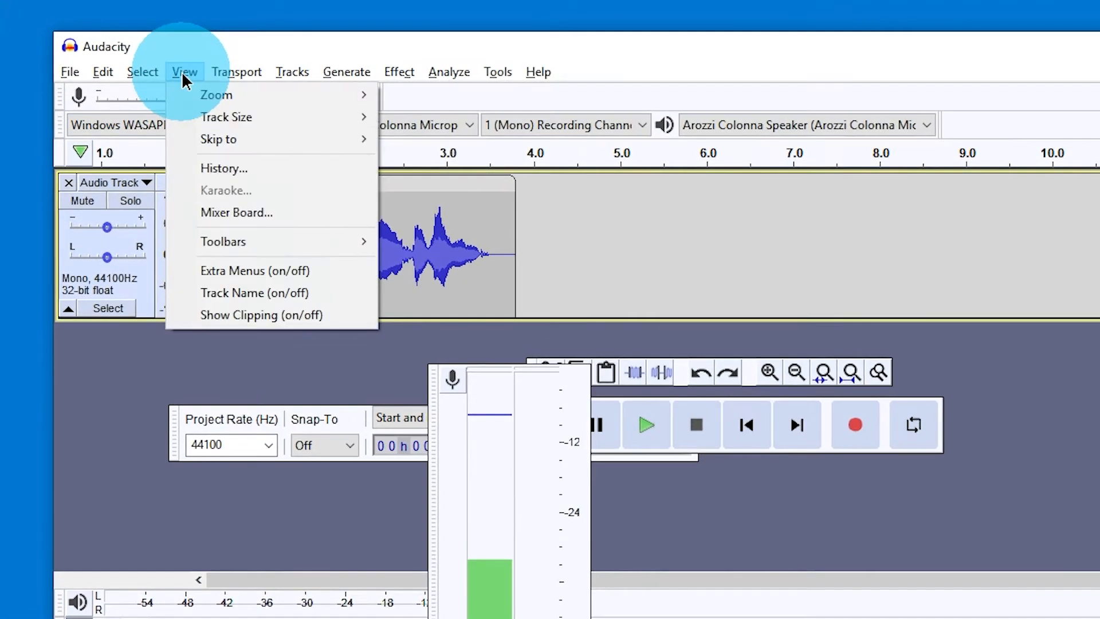
{"action": "mouse_move", "coordinate": [275, 253]}
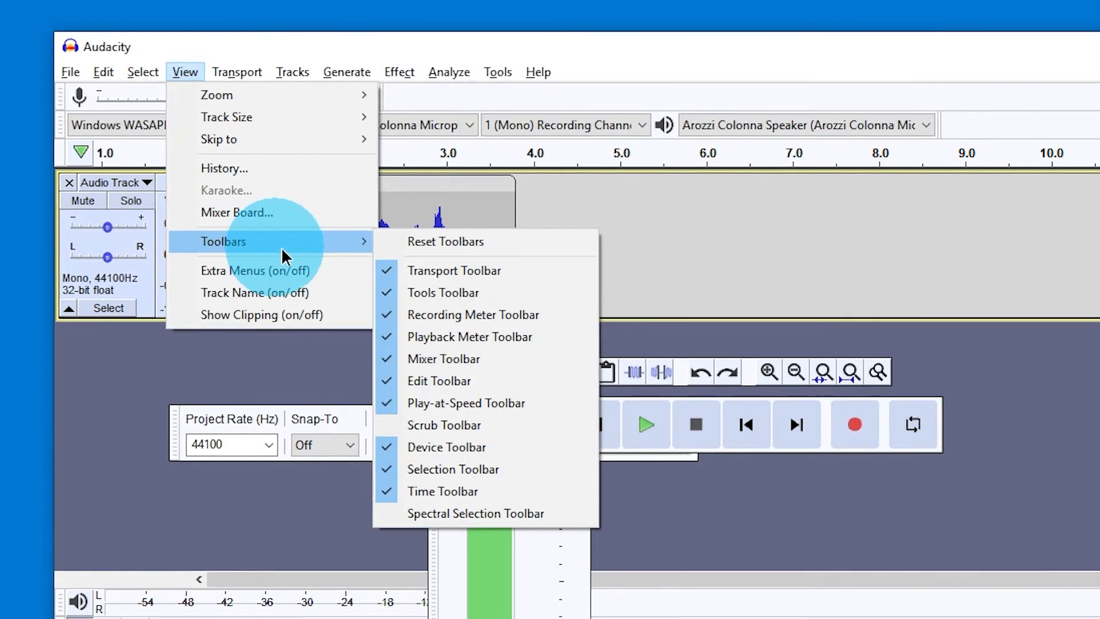
{"action": "left_click", "coordinate": [503, 247]}
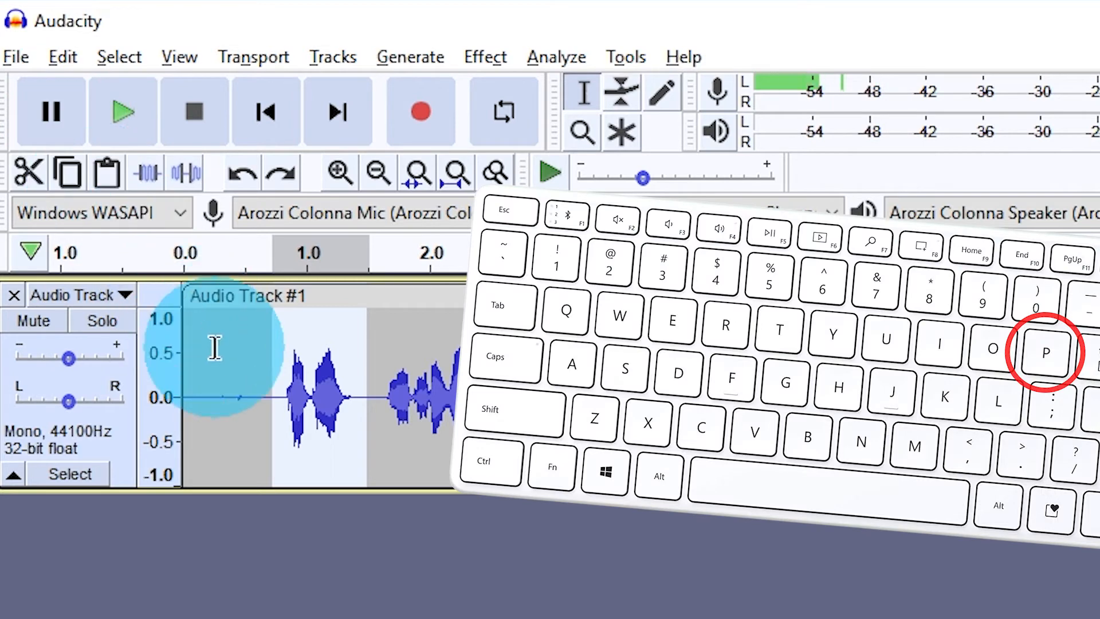
Play the track from about 0.25 seconds, pausing and resuming playback along the way.
{"action": "left_click", "coordinate": [128, 114]}
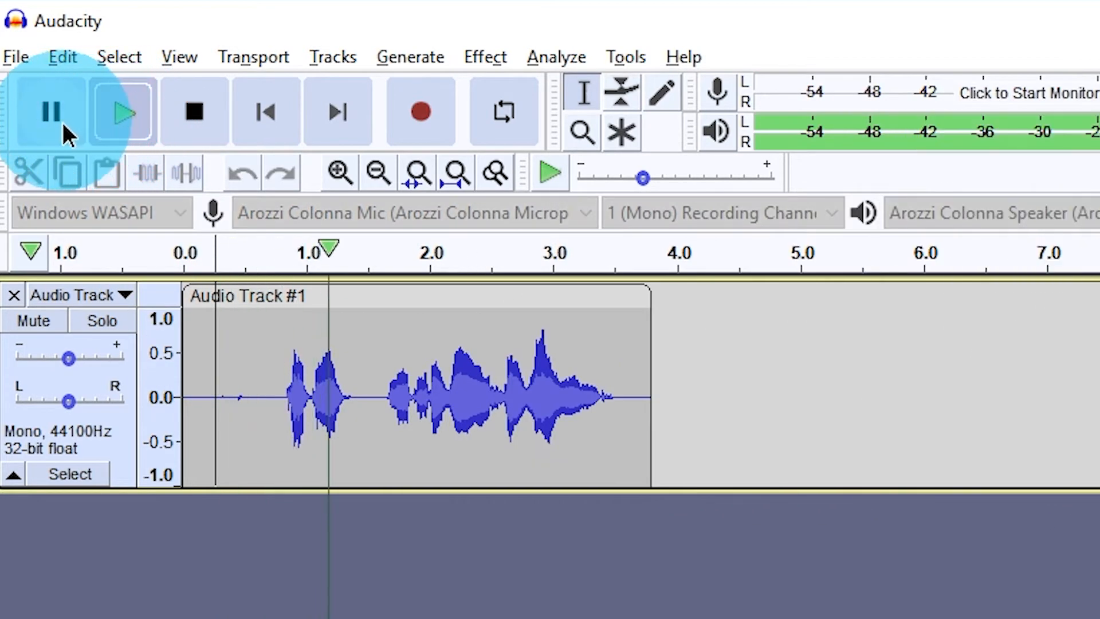
{"action": "left_click", "coordinate": [65, 126]}
{"action": "left_click", "coordinate": [64, 126]}
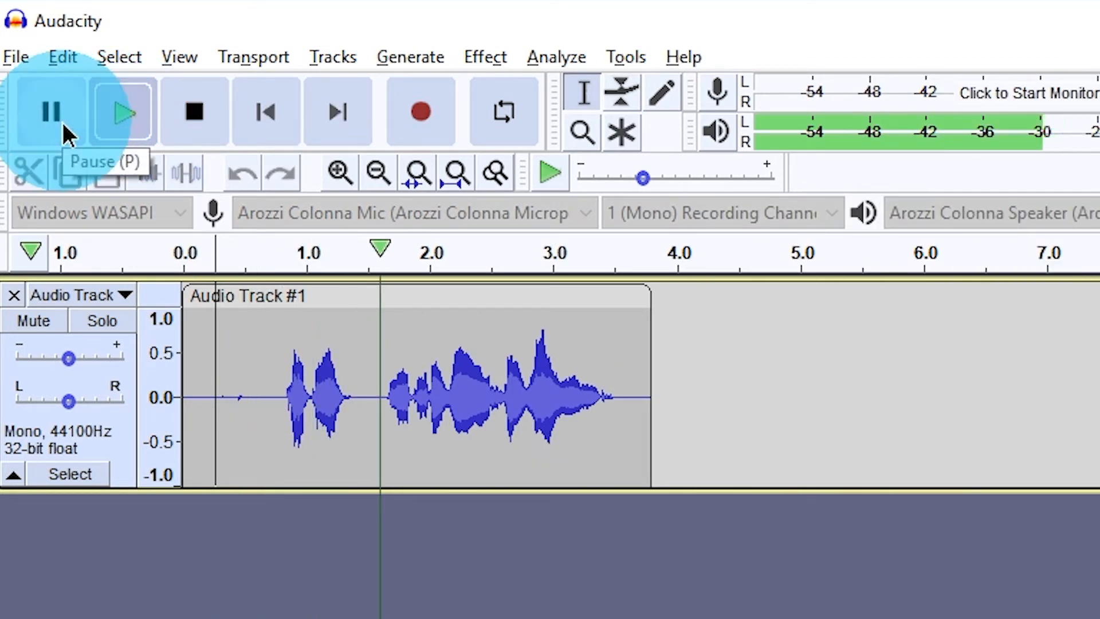
{"action": "left_click", "coordinate": [64, 126]}
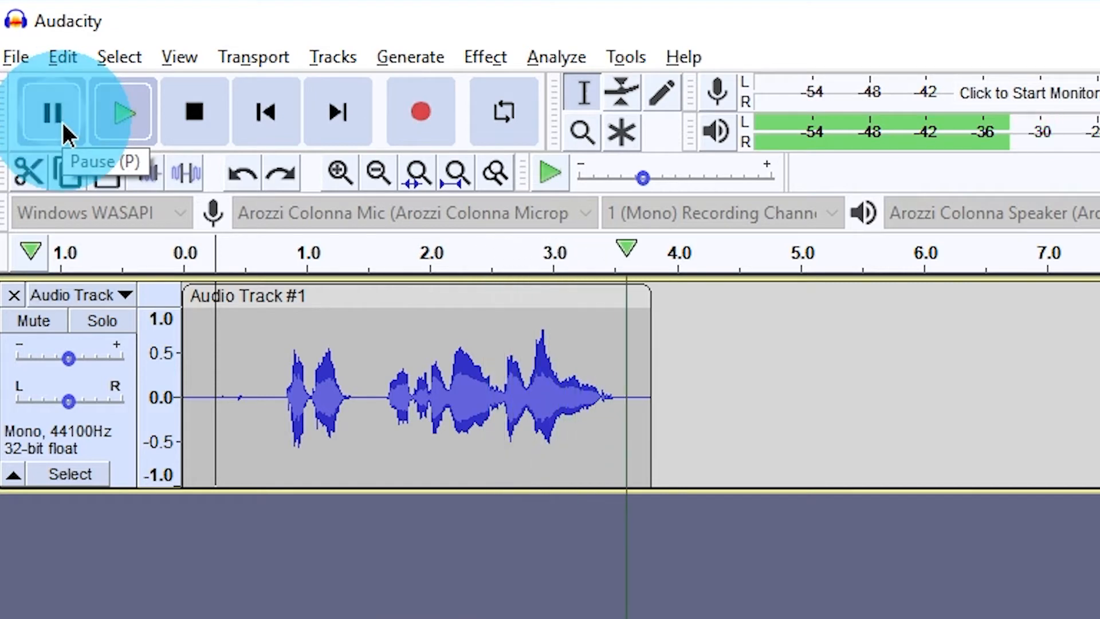
Skip to the track's start and end, and select the audio from about 1.7 seconds back to the start.
{"action": "left_click", "coordinate": [262, 128]}
{"action": "left_click", "coordinate": [344, 127]}
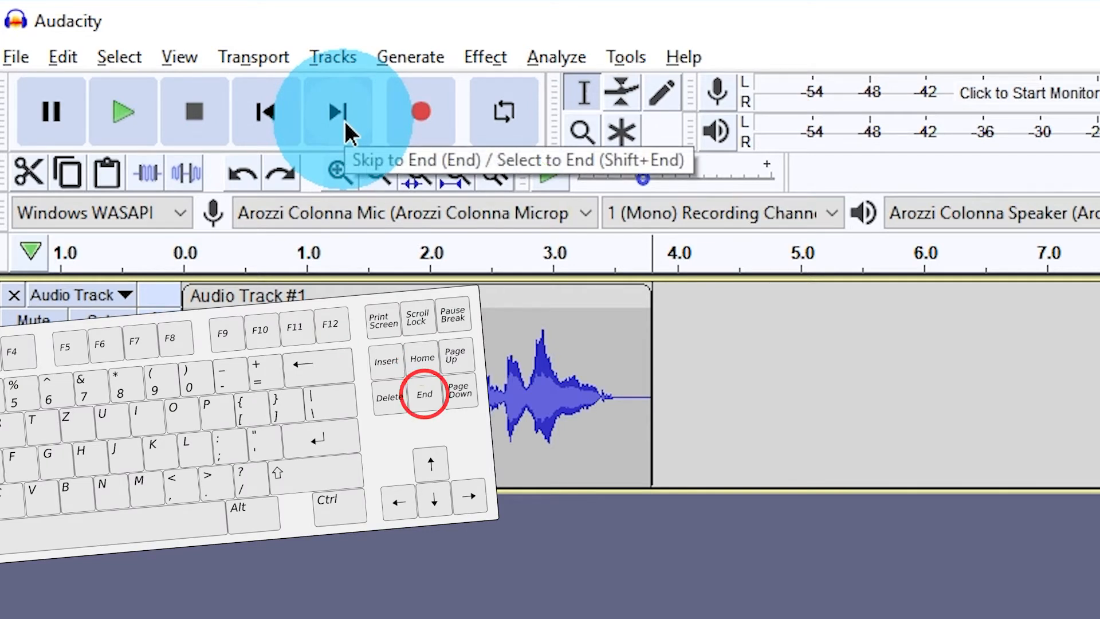
{"action": "left_click", "coordinate": [397, 355]}
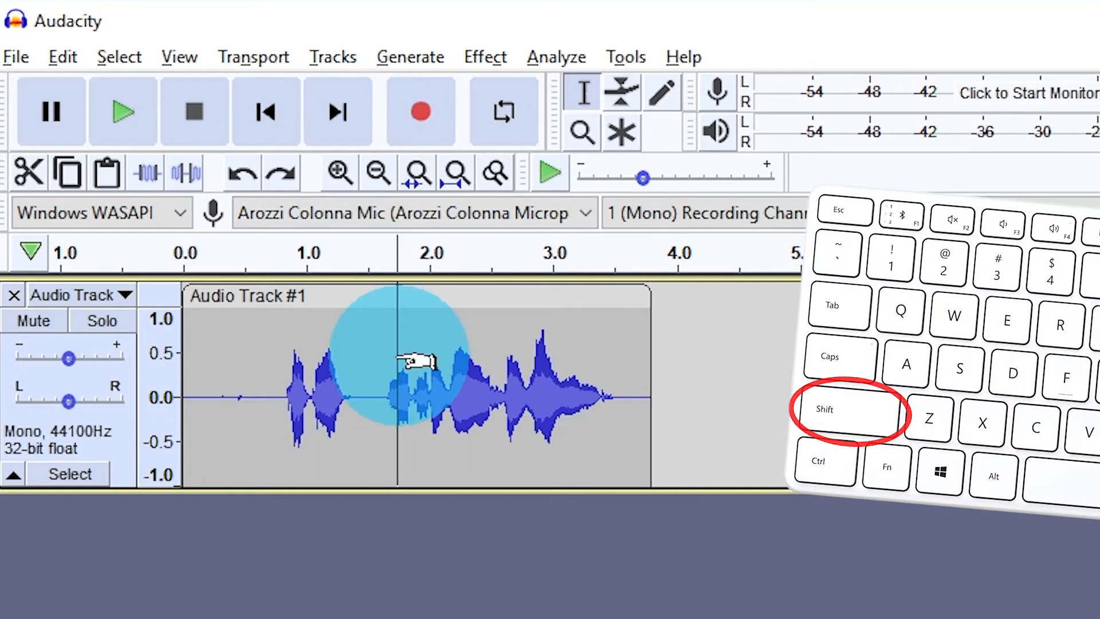
{"action": "left_click", "coordinate": [265, 113], "text": "shift"}
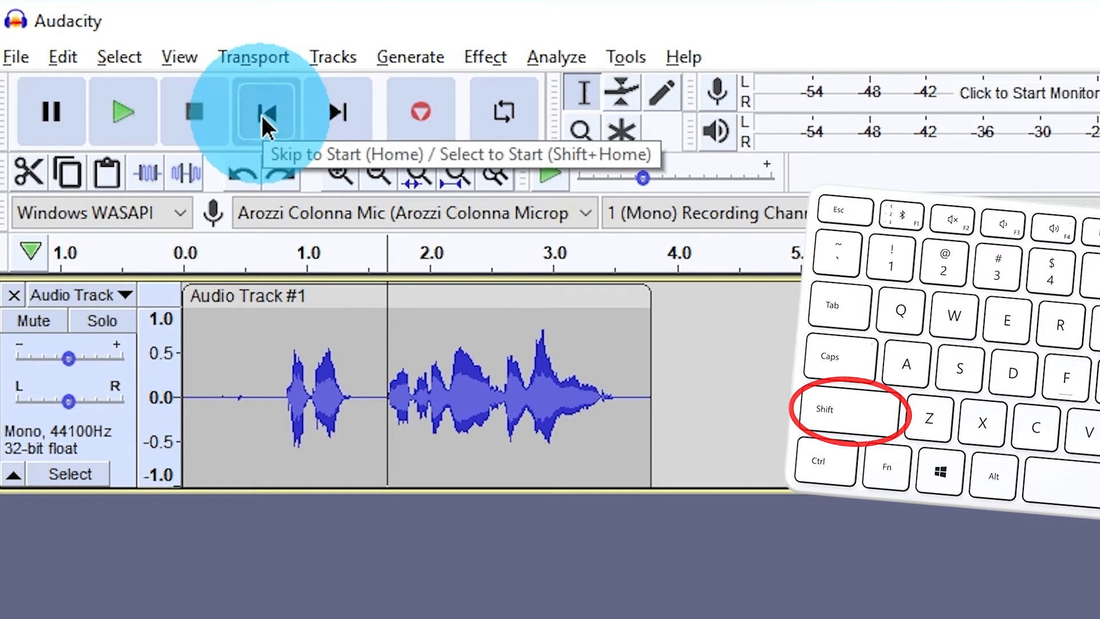
Extend the selection to the track's end, and loop-play the audio selected from about 0.7 to 1.5 seconds before stopping.
{"action": "left_click", "coordinate": [319, 128], "text": "shift"}
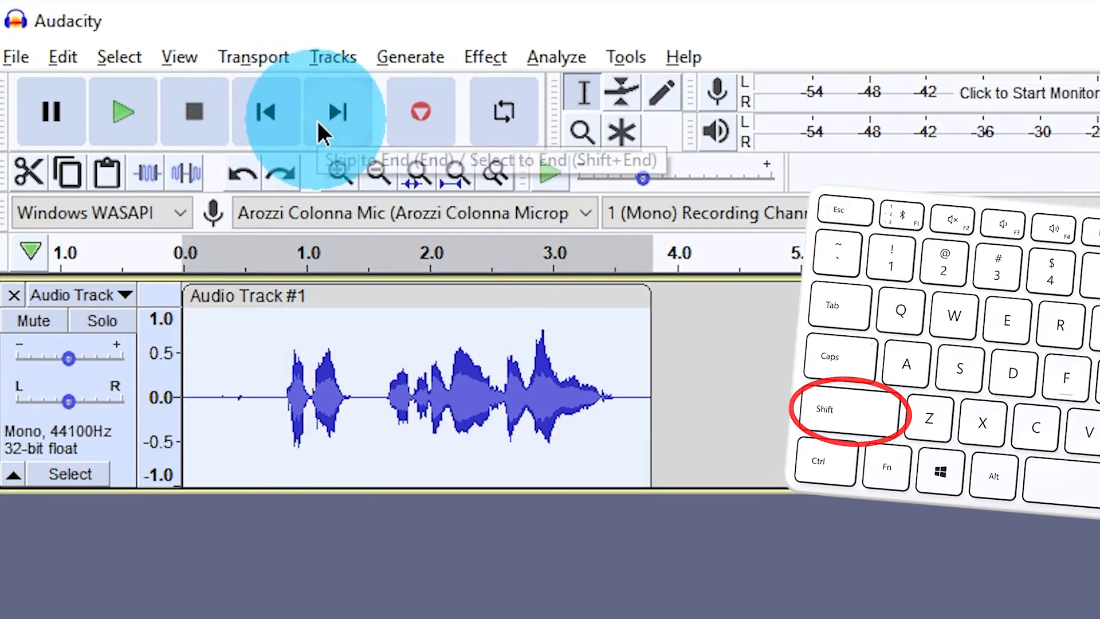
{"action": "left_click", "coordinate": [512, 121]}
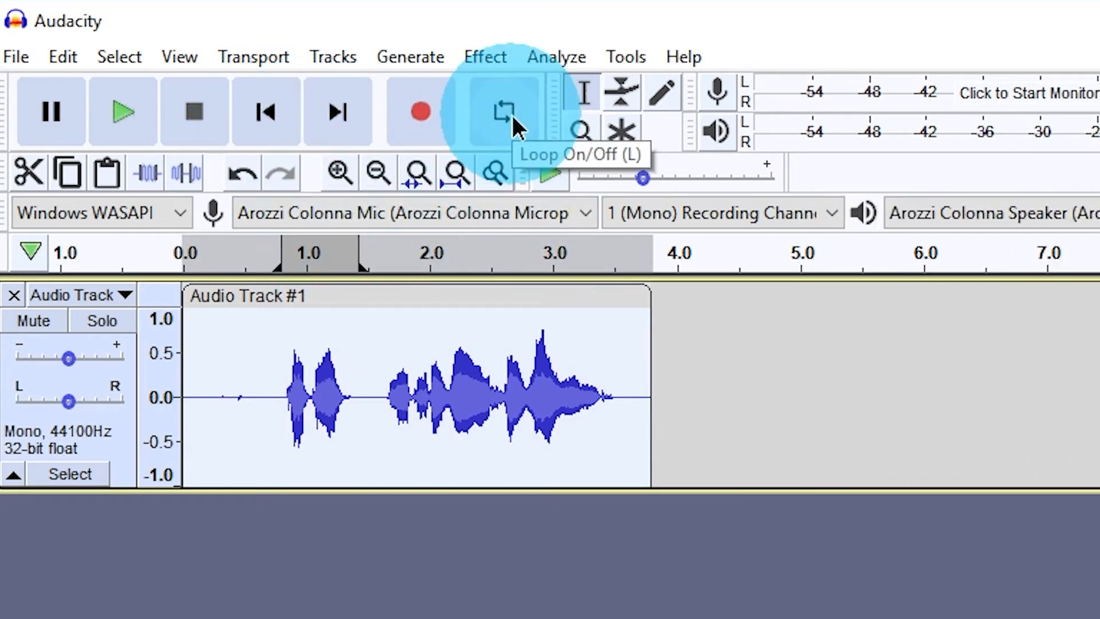
{"action": "left_click_drag", "start_coordinate": [270, 393], "coordinate": [368, 394]}
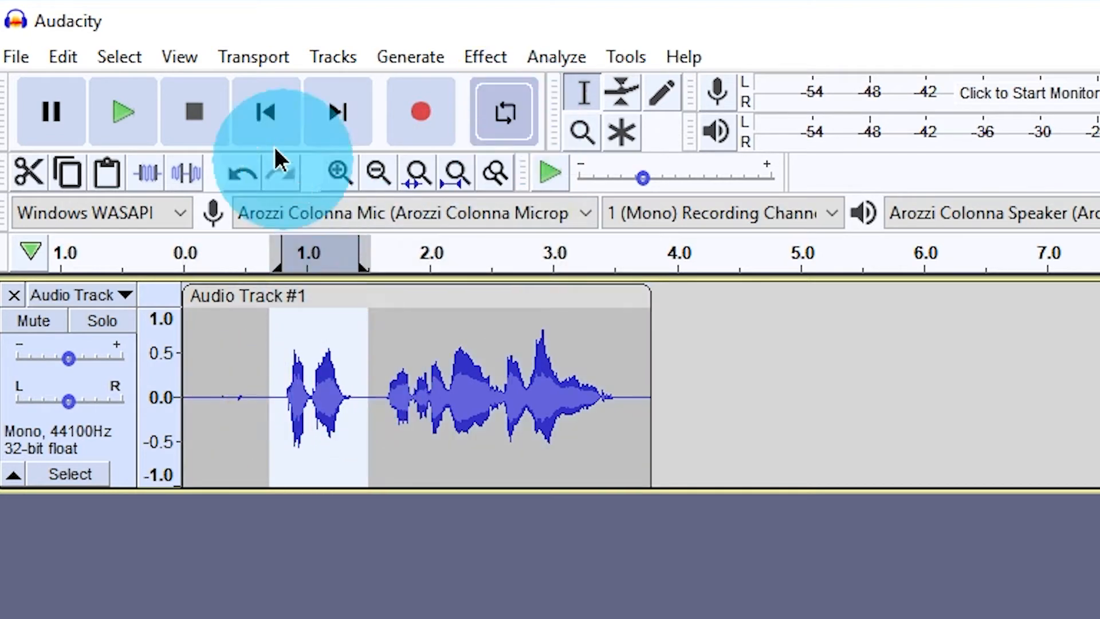
{"action": "left_click", "coordinate": [133, 112]}
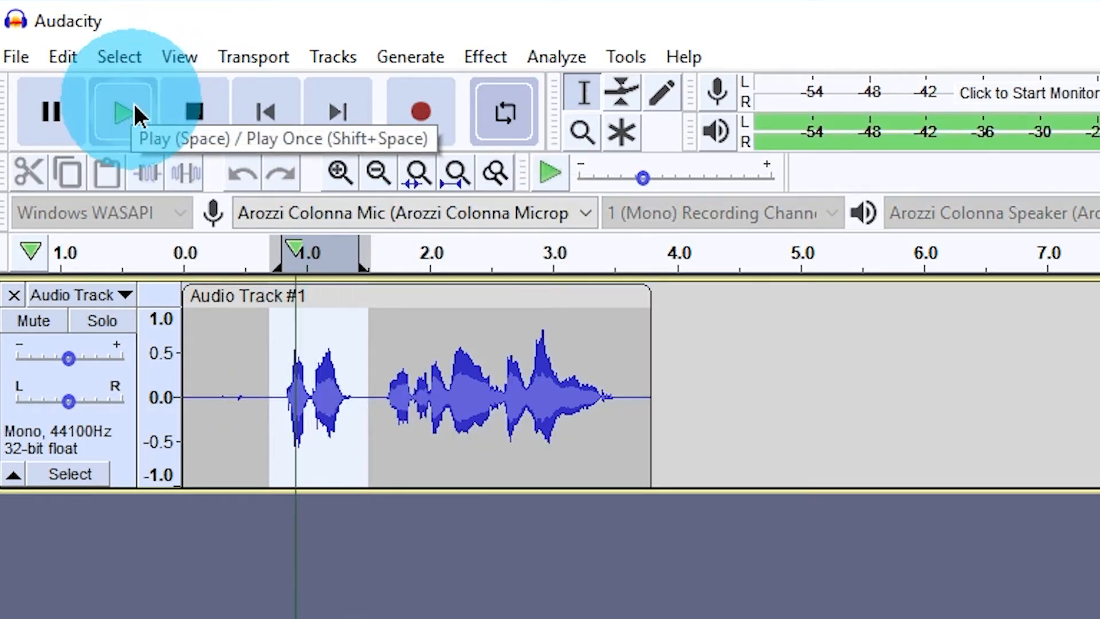
{"action": "left_click", "coordinate": [198, 115]}
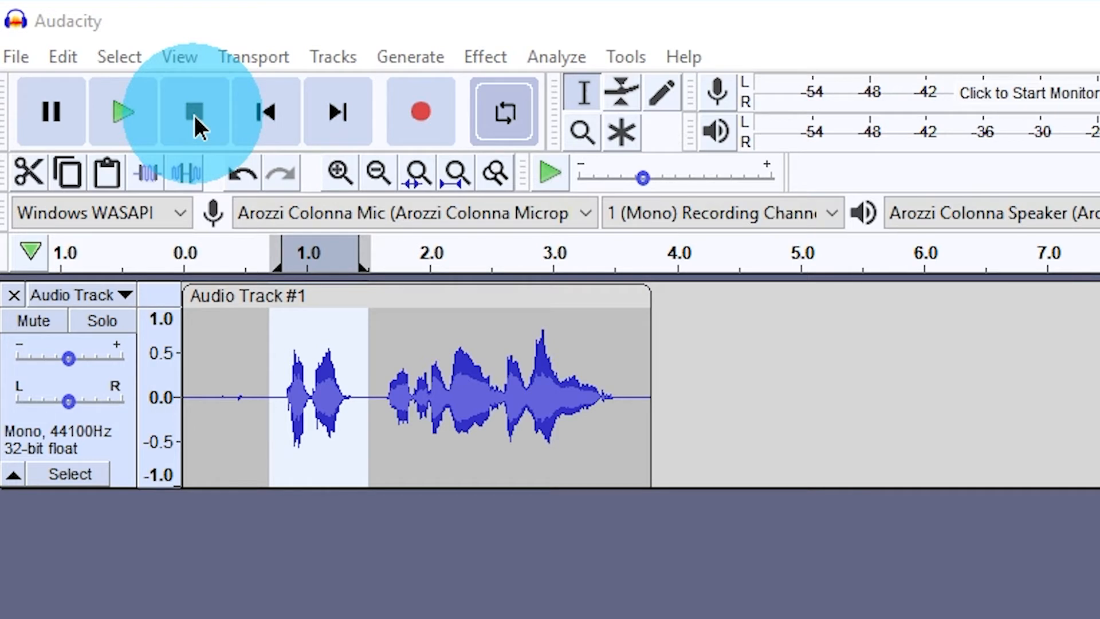
Remove the existing track and record a new take of about 18 seconds.
{"action": "left_click", "coordinate": [14, 295]}
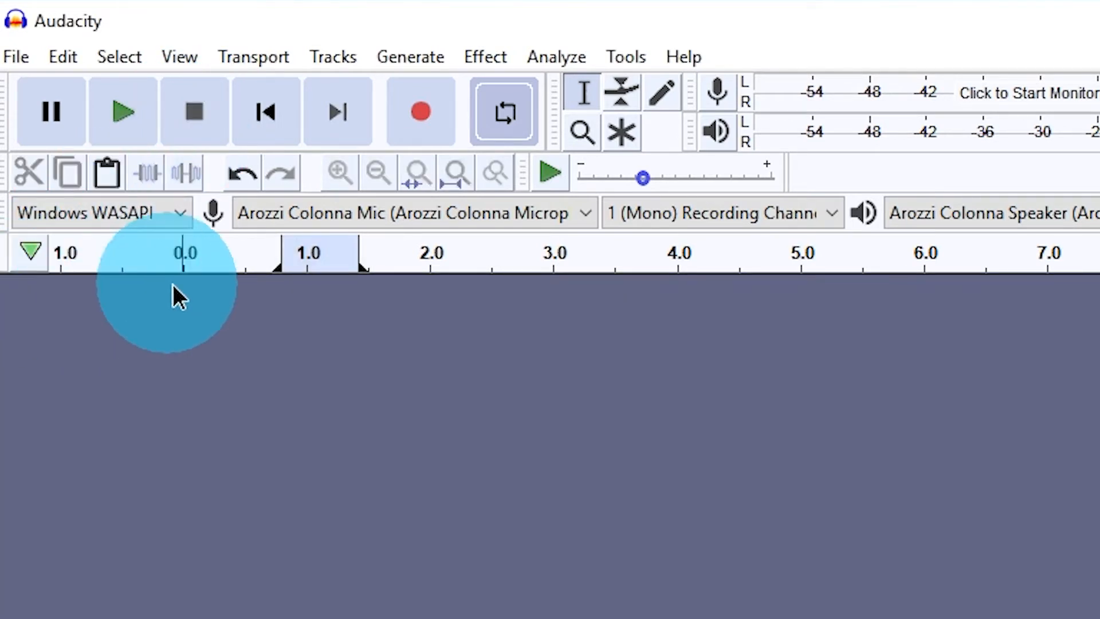
{"action": "left_click", "coordinate": [429, 118]}
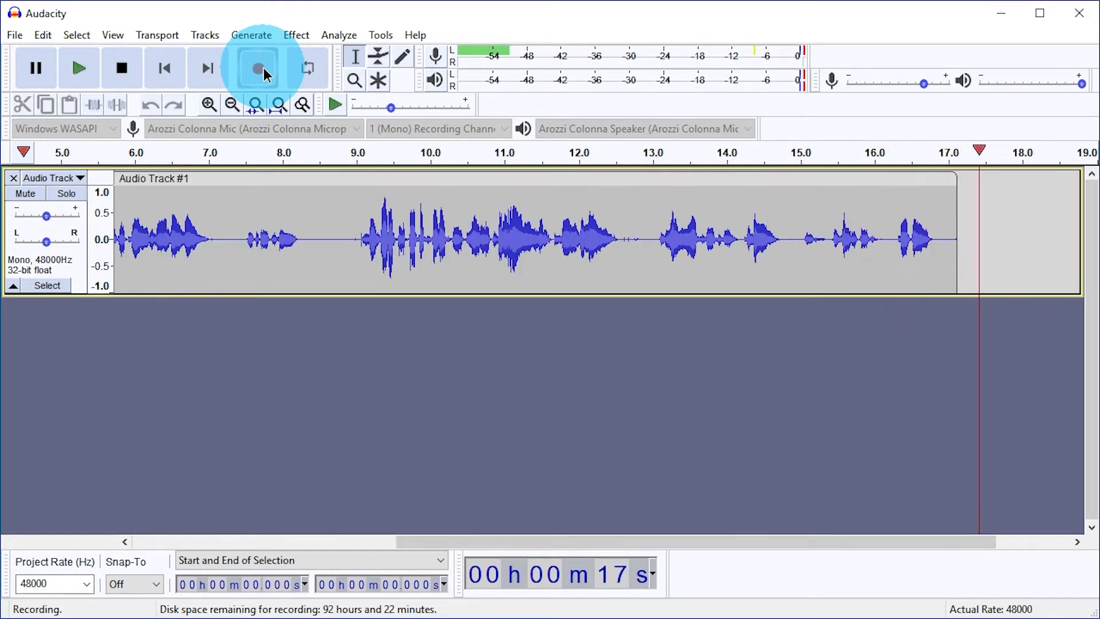
{"action": "key", "text": "space"}
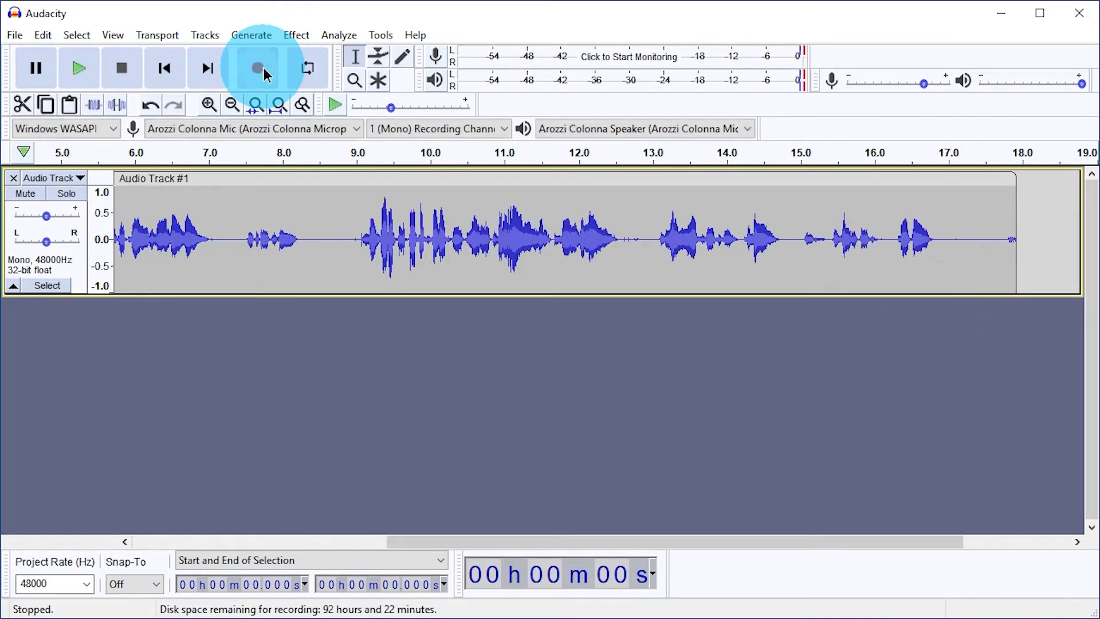
Return to the start of the recording, and play it from about 1.1 seconds before stopping playback.
{"action": "left_click", "coordinate": [170, 77]}
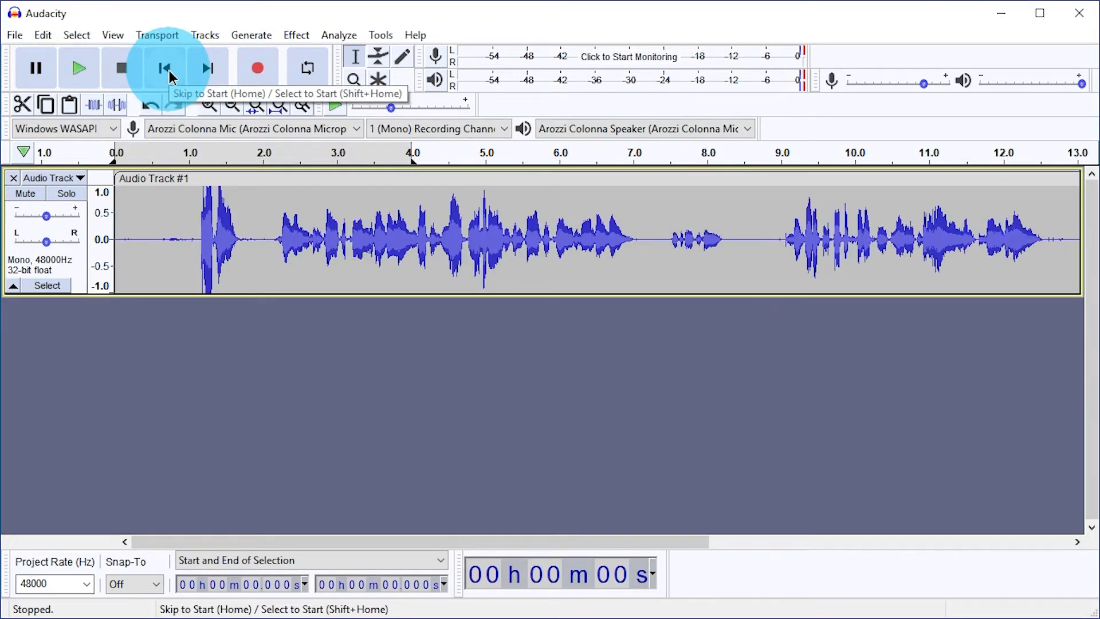
{"action": "left_click", "coordinate": [197, 240]}
{"action": "key", "text": "space"}
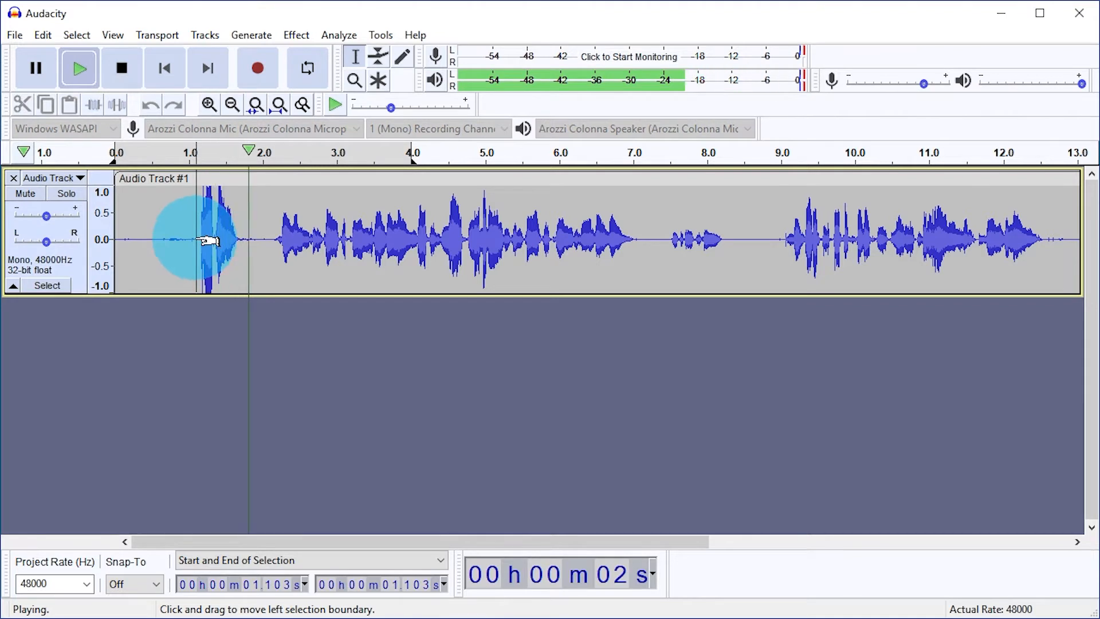
{"action": "key", "text": "space"}
Zoom into the loud opening words between about 1.0 and 1.8 seconds, and increase the track's height.
{"action": "left_click", "coordinate": [354, 83]}
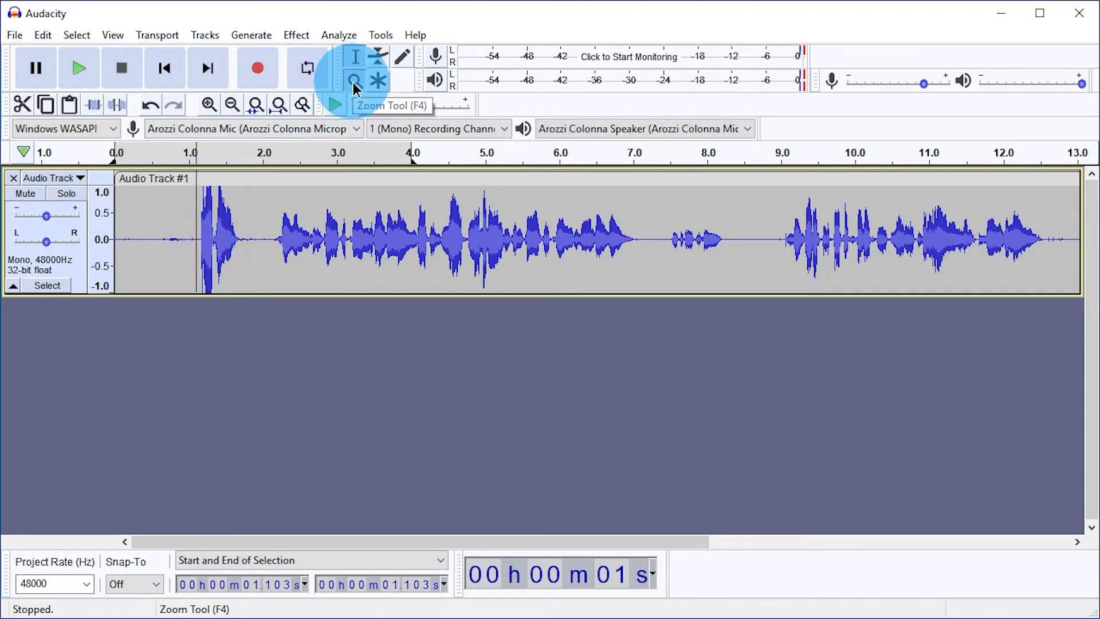
{"action": "left_click_drag", "start_coordinate": [193, 239], "coordinate": [246, 240]}
{"action": "left_click_drag", "start_coordinate": [354, 296], "coordinate": [329, 484]}
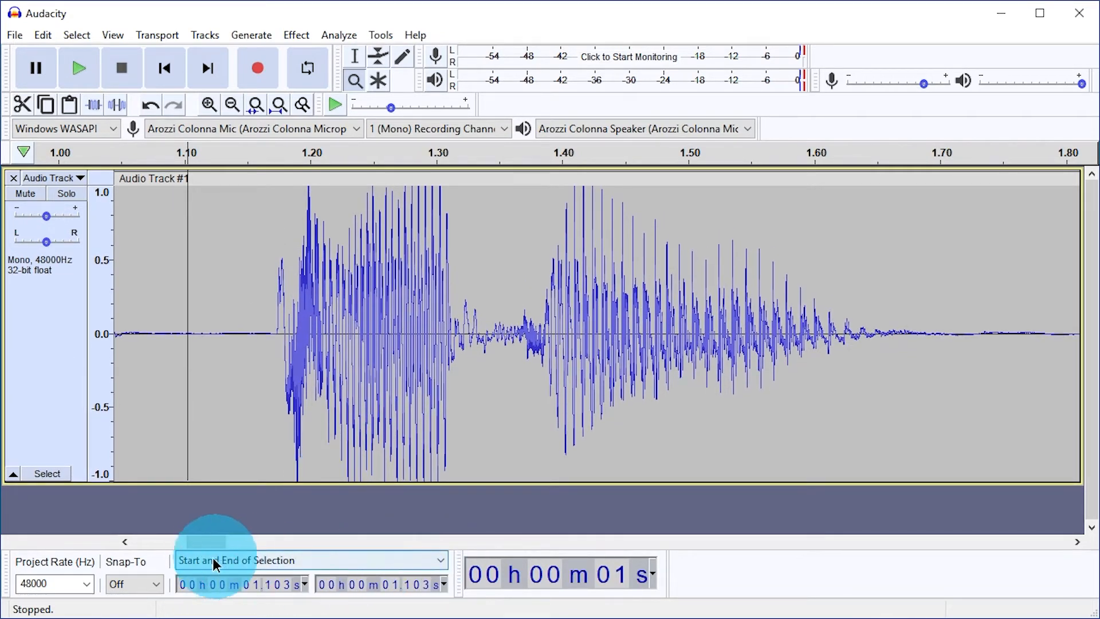
{"action": "left_click_drag", "start_coordinate": [209, 541], "coordinate": [208, 143]}
Zoom the waveform out and in, and fit the whole project to the window width.
{"action": "left_click", "coordinate": [232, 108]}
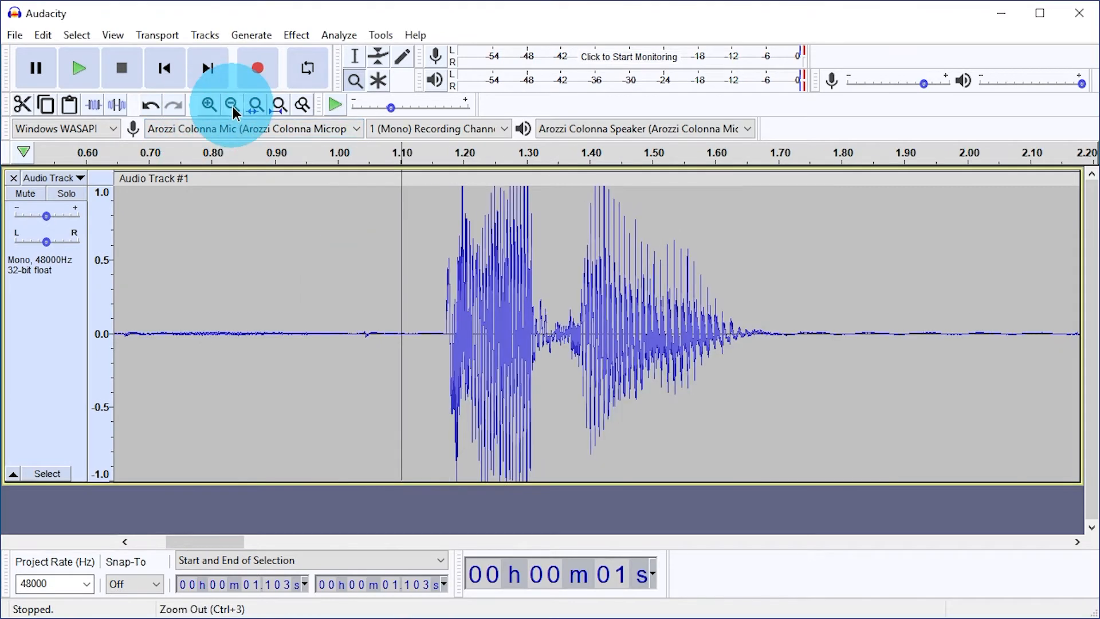
{"action": "left_click", "coordinate": [234, 110]}
{"action": "left_click", "coordinate": [214, 105]}
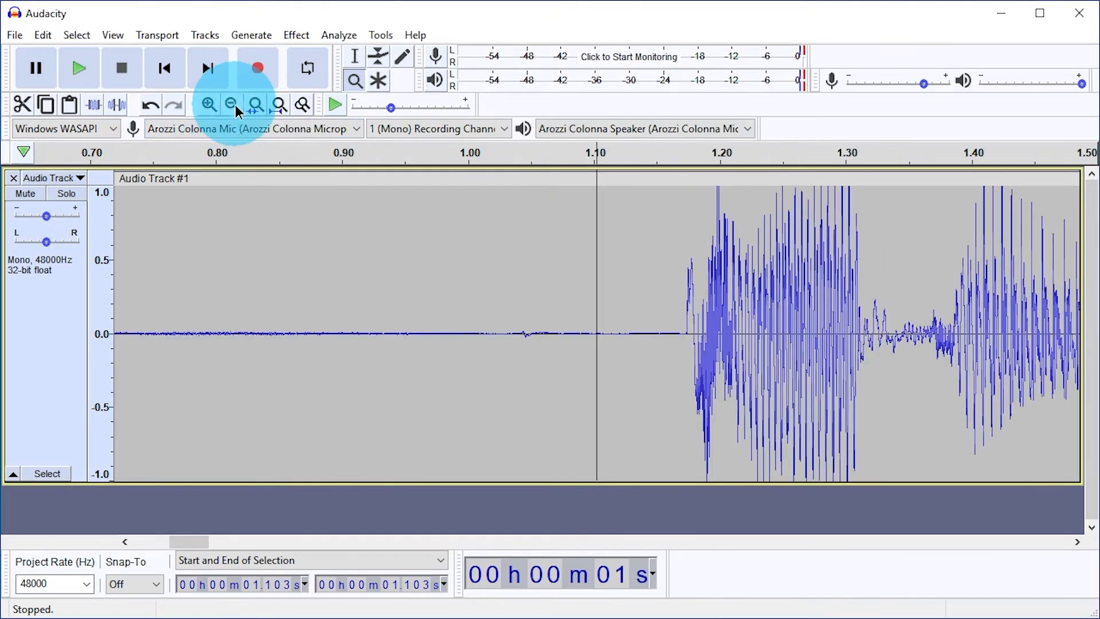
{"action": "left_click", "coordinate": [234, 105]}
{"action": "left_click", "coordinate": [258, 106]}
{"action": "key", "text": "Return"}
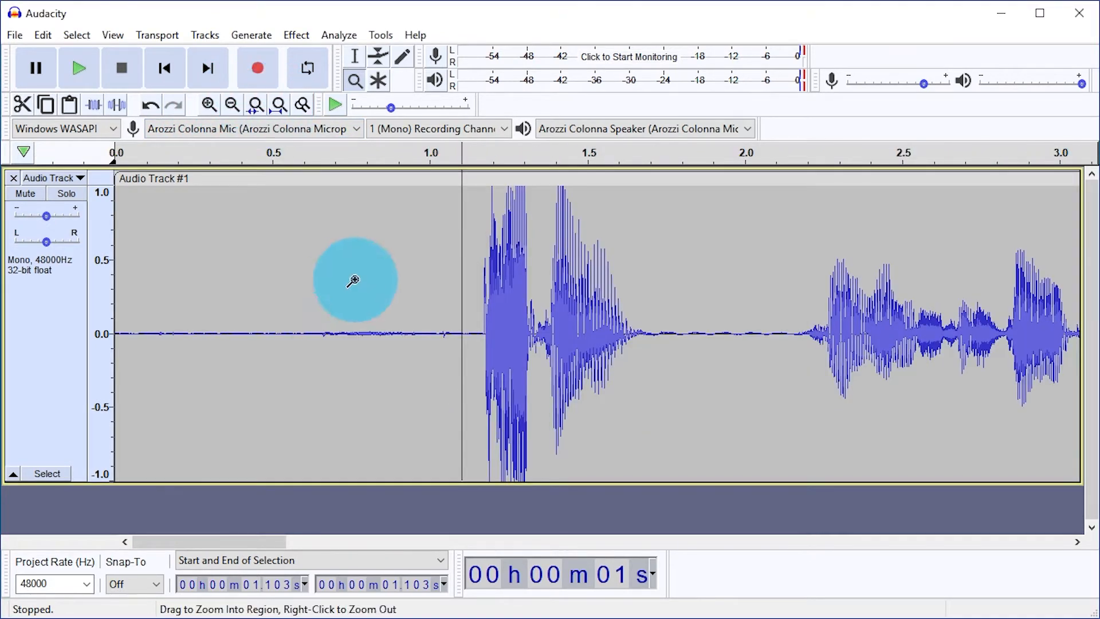
{"action": "left_click", "coordinate": [278, 104]}
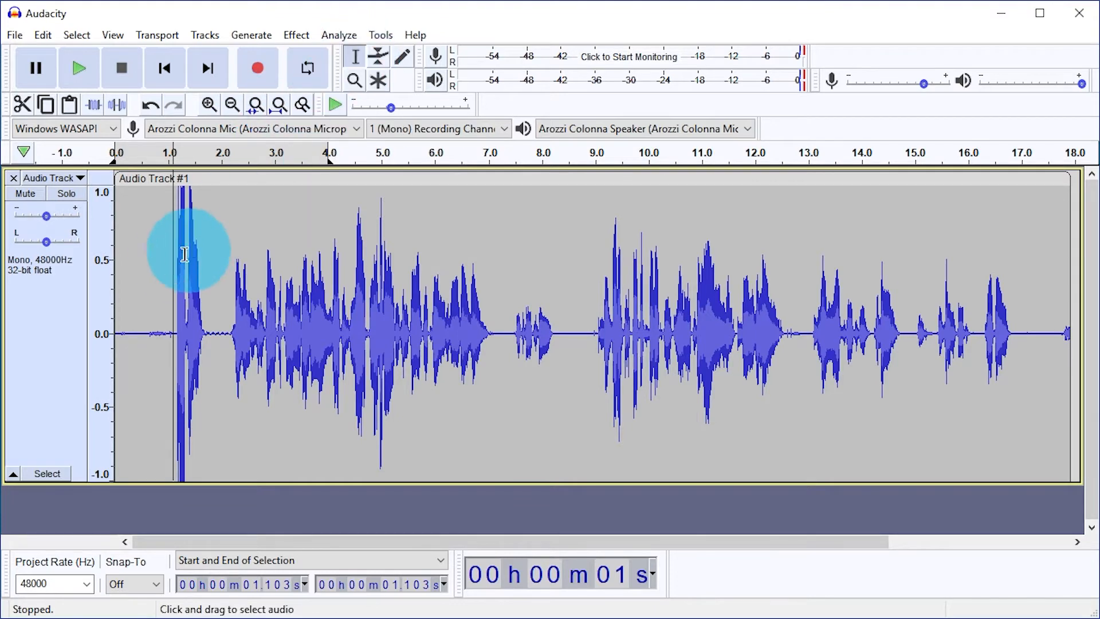
Select the audio from about 1.1 to 3.8 seconds, and view it with fit selection, fit project and Zoom Toggle.
{"action": "left_click_drag", "start_coordinate": [178, 252], "coordinate": [315, 240]}
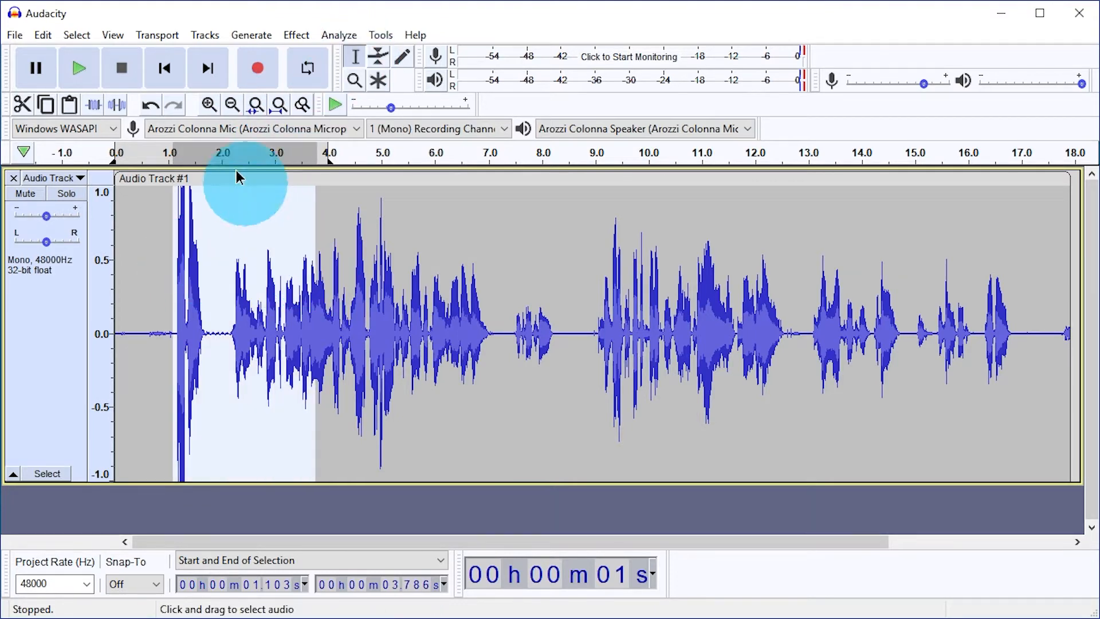
{"action": "left_click", "coordinate": [252, 108]}
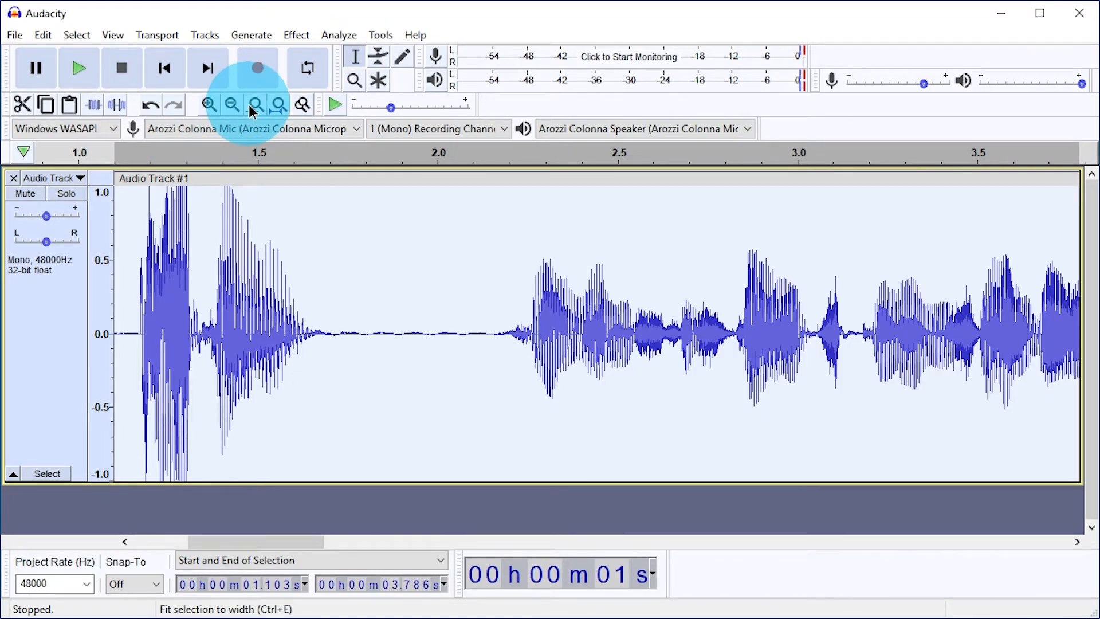
{"action": "left_click", "coordinate": [275, 108]}
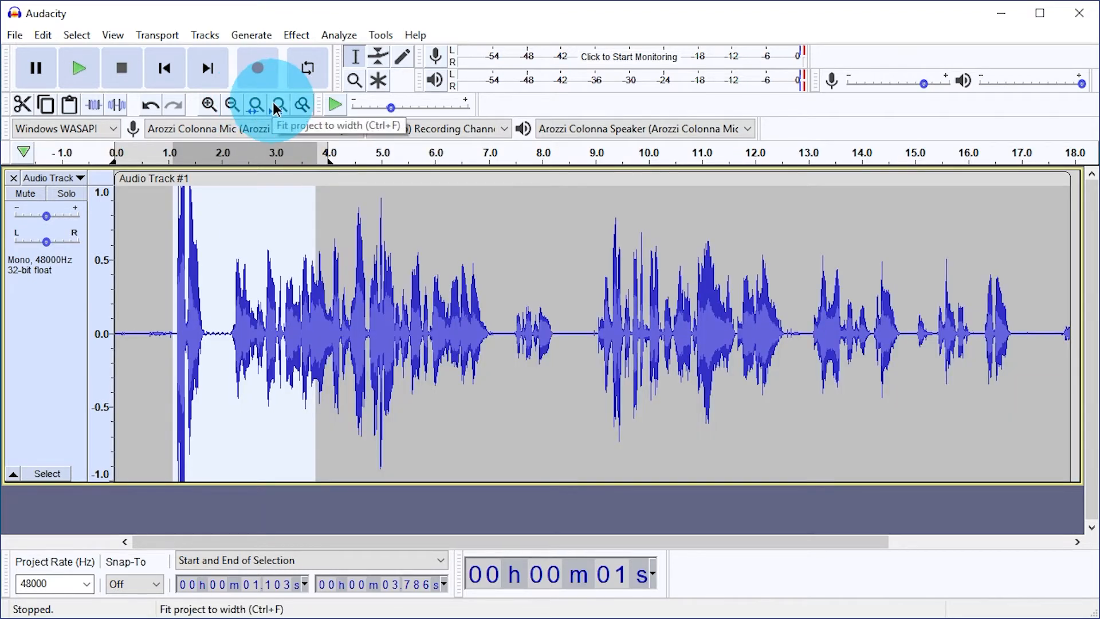
{"action": "left_click", "coordinate": [301, 108]}
{"action": "left_click", "coordinate": [302, 108]}
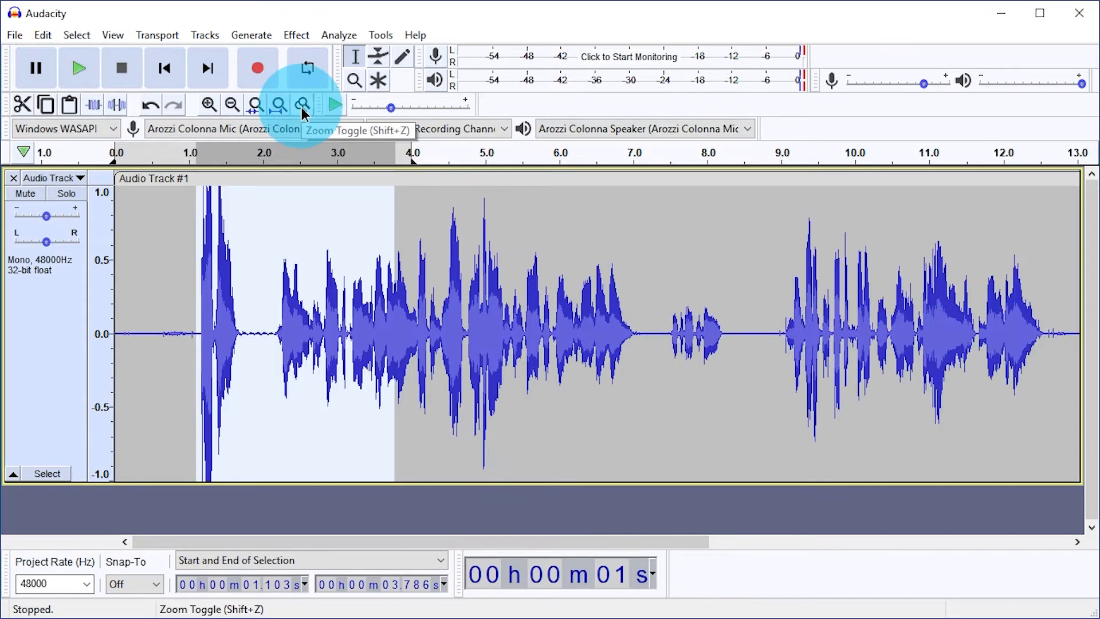
{"action": "left_click", "coordinate": [301, 107]}
{"action": "left_click", "coordinate": [303, 107]}
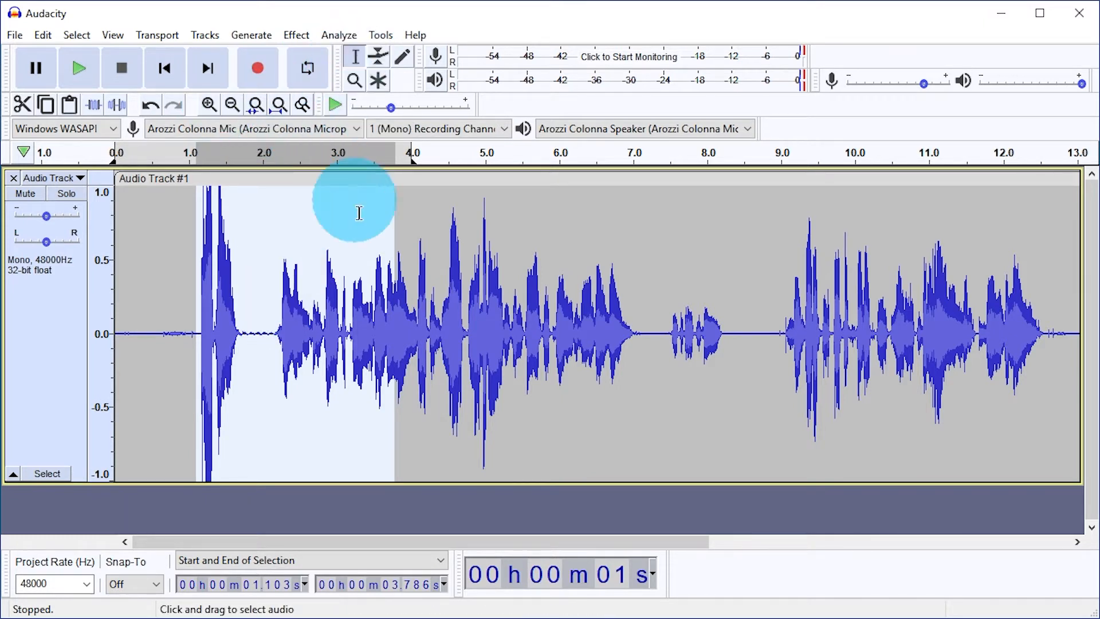
Clear the selection and record an additional clip of about 2.1 seconds at the end of the track.
{"action": "left_click", "coordinate": [420, 298]}
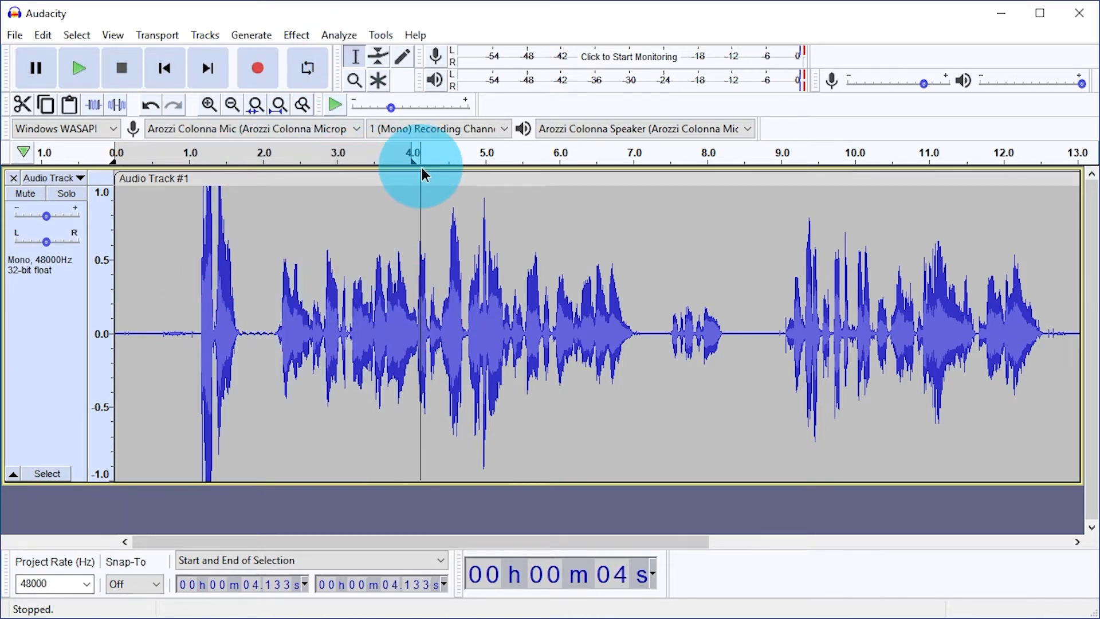
{"action": "left_click", "coordinate": [257, 69]}
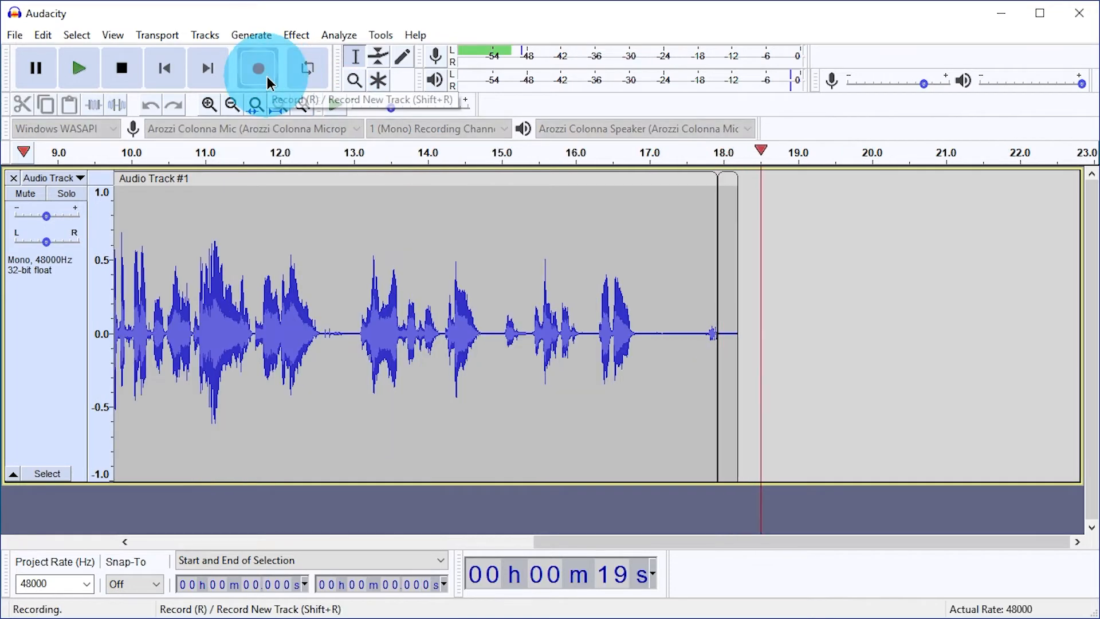
{"action": "key", "text": "space"}
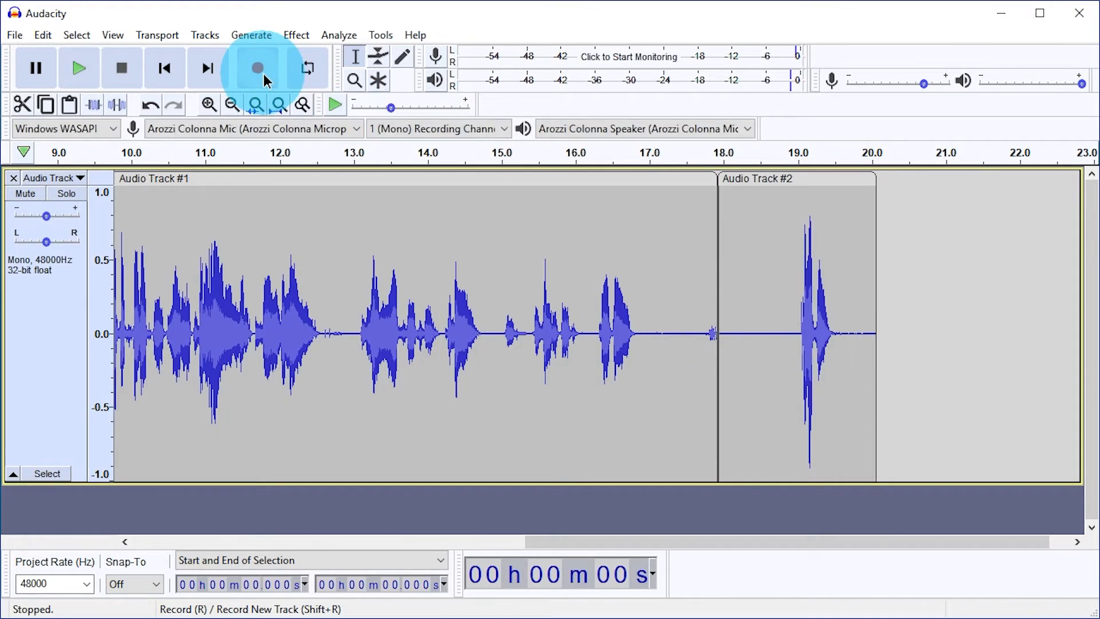
Cut the newly recorded clip from the track's end and paste it over about the first 2 seconds of the track.
{"action": "double_click", "coordinate": [796, 265]}
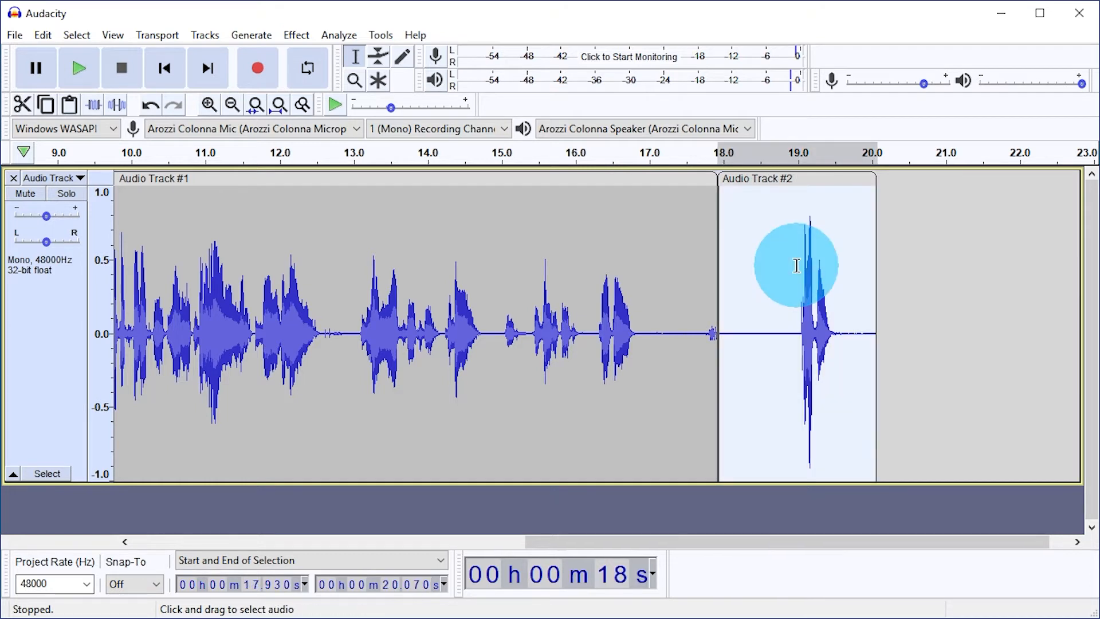
{"action": "left_click", "coordinate": [22, 104]}
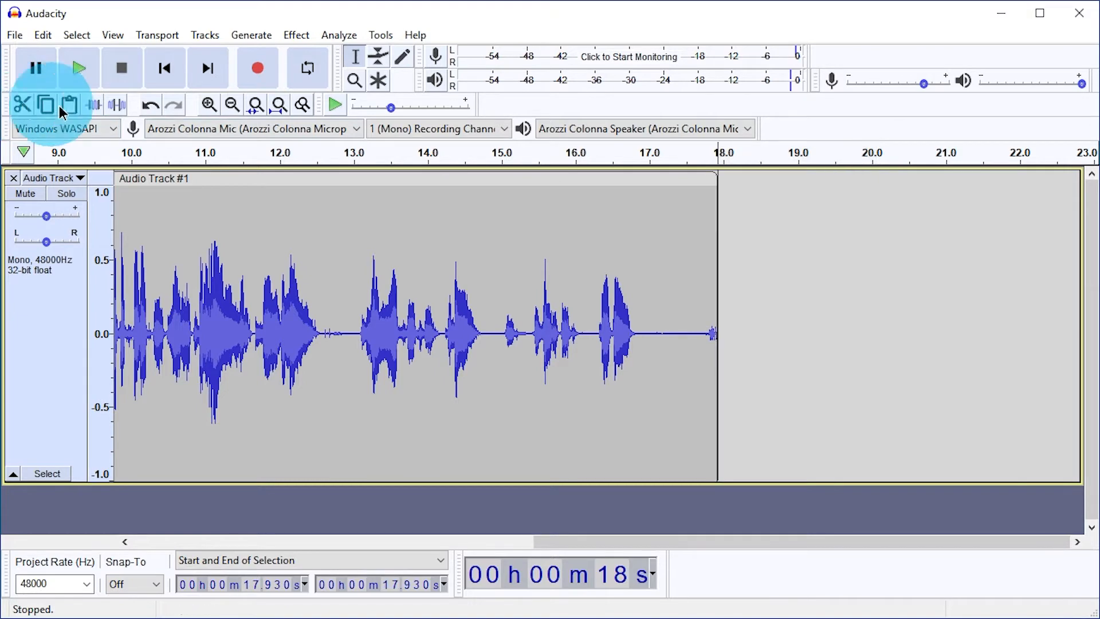
{"action": "left_click", "coordinate": [256, 105]}
{"action": "left_click_drag", "start_coordinate": [220, 286], "coordinate": [114, 331]}
{"action": "left_click", "coordinate": [69, 105]}
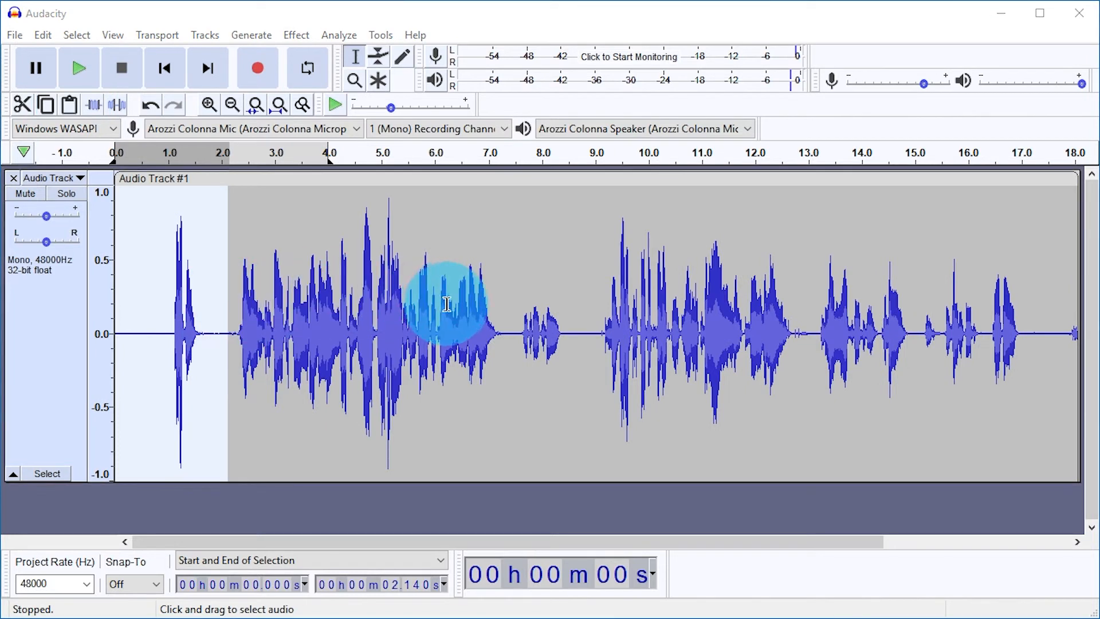
Select the short quiet phrase from about 7.3 to 8.9 seconds and play it.
{"action": "left_click_drag", "start_coordinate": [506, 333], "coordinate": [590, 346]}
{"action": "key", "text": "space"}
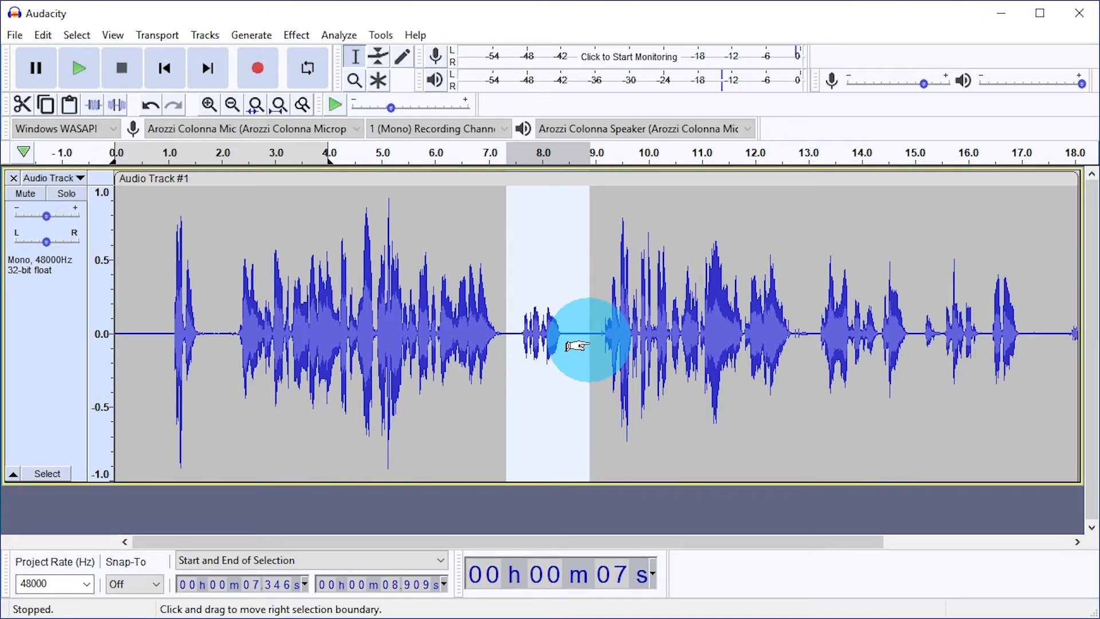
Try deleting the selected phrase in three different ways, undoing each deletion.
{"action": "left_click", "coordinate": [46, 36]}
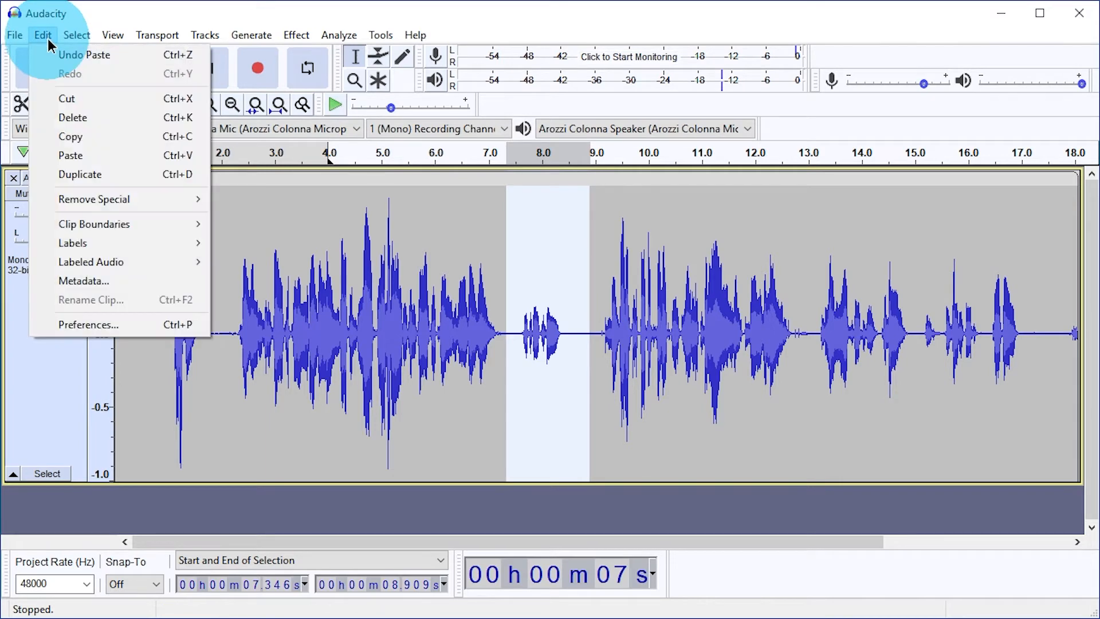
{"action": "left_click", "coordinate": [74, 117]}
{"action": "left_click", "coordinate": [150, 104]}
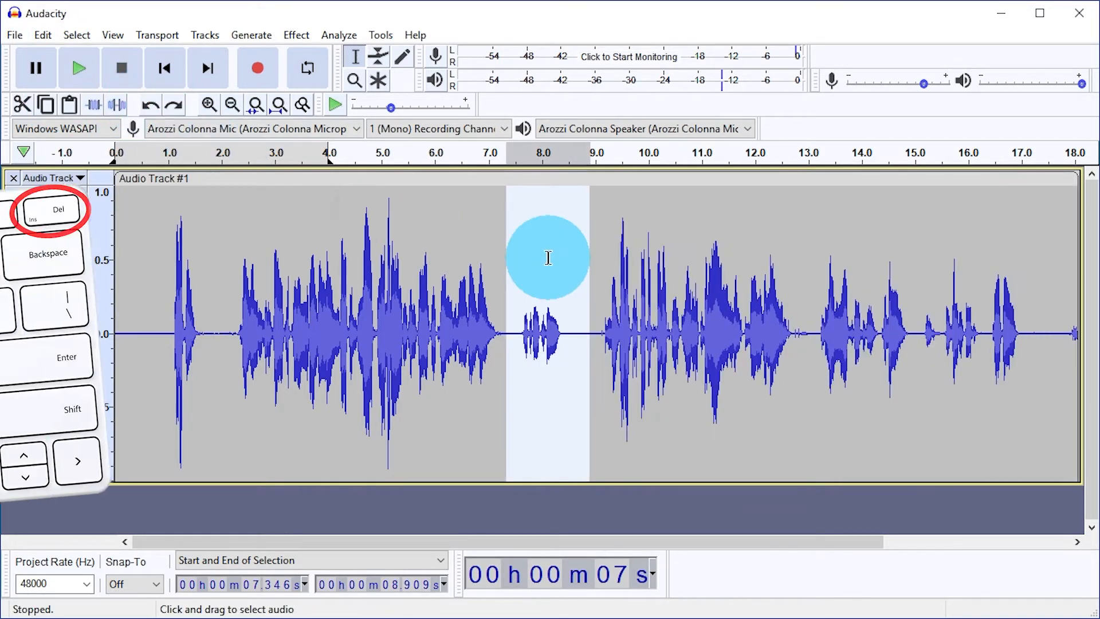
{"action": "key", "text": "Delete"}
{"action": "left_click", "coordinate": [150, 105]}
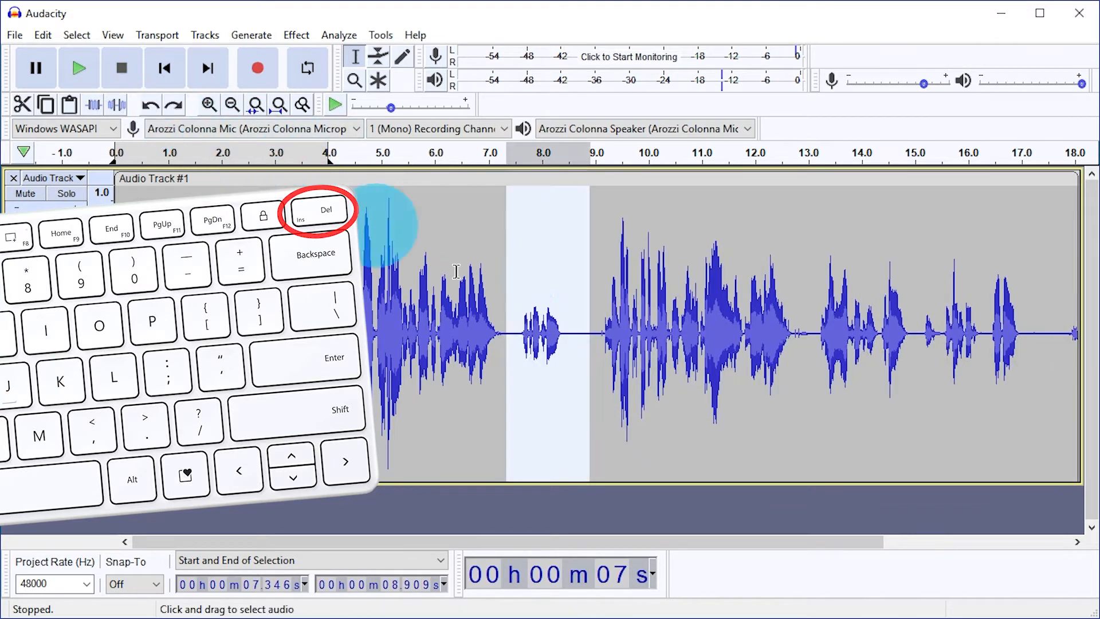
{"action": "key", "text": "BackSpace"}
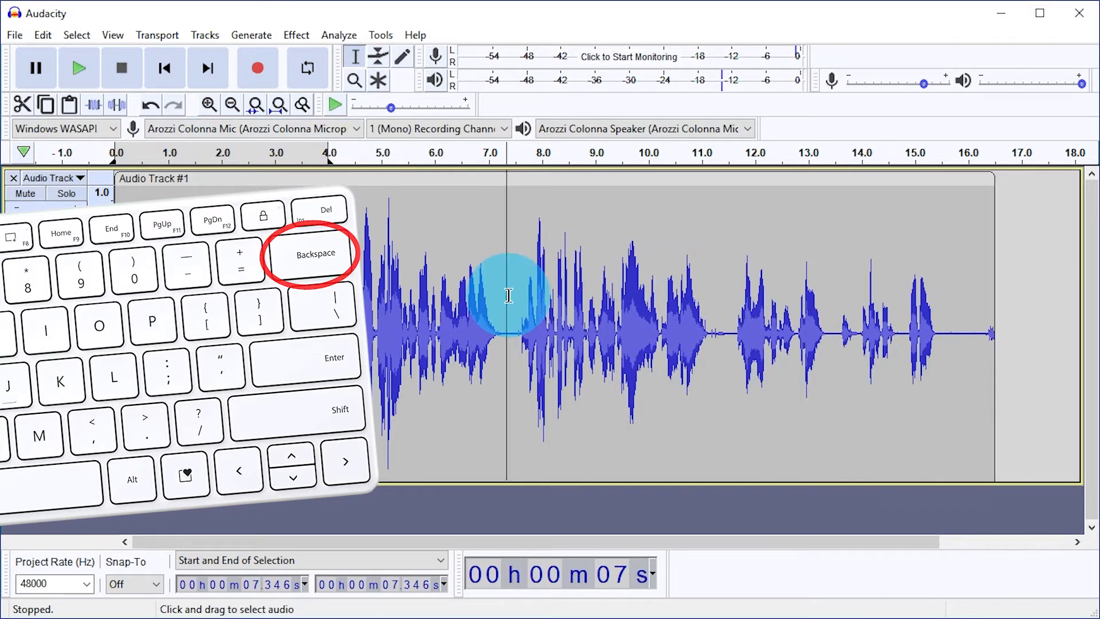
{"action": "left_click", "coordinate": [150, 104]}
Delete the selected quiet phrase between about 7.3 and 8.9 seconds.
{"action": "left_click", "coordinate": [42, 35]}
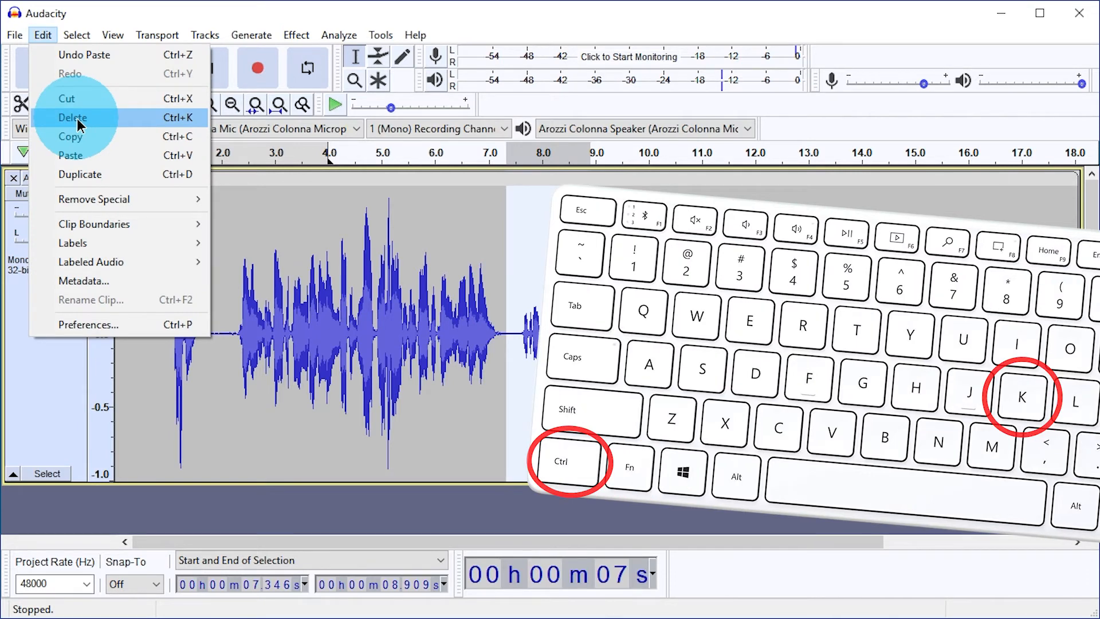
{"action": "left_click", "coordinate": [73, 117]}
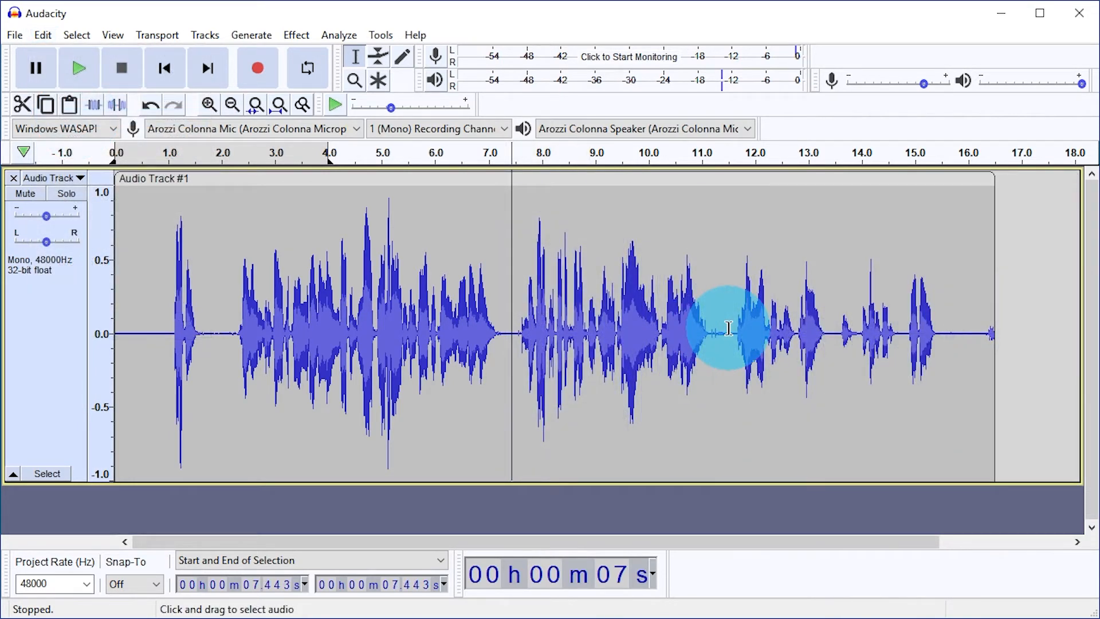
Select the passage from about 11.5 to 15.6 seconds, play it, and switch to the Envelope tool.
{"action": "left_click_drag", "start_coordinate": [728, 328], "coordinate": [945, 367]}
{"action": "key", "text": "space"}
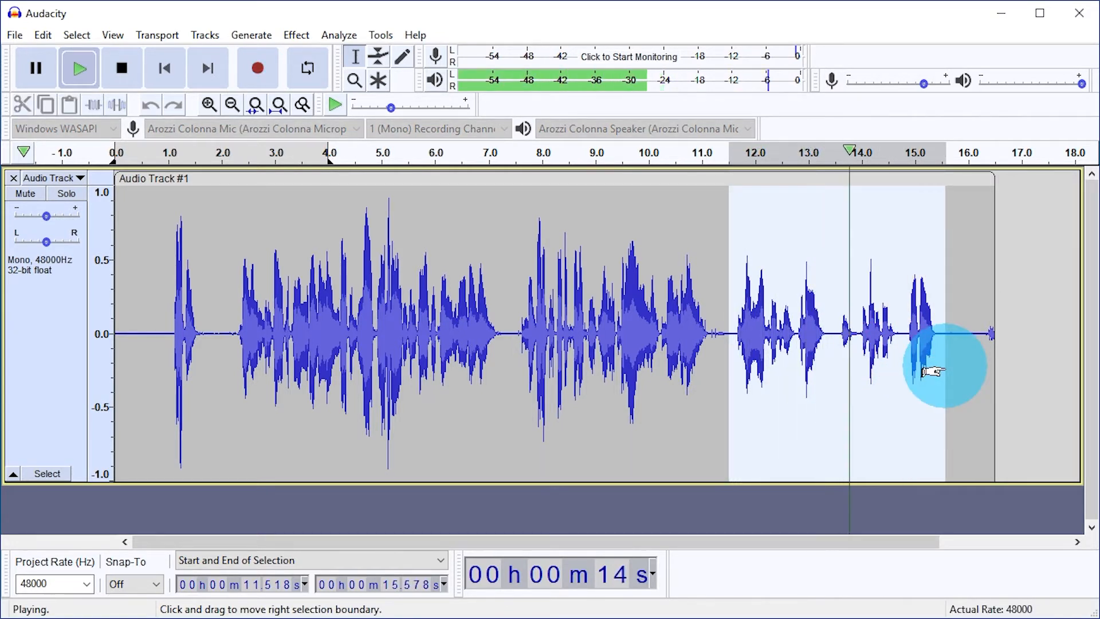
{"action": "left_click", "coordinate": [379, 59]}
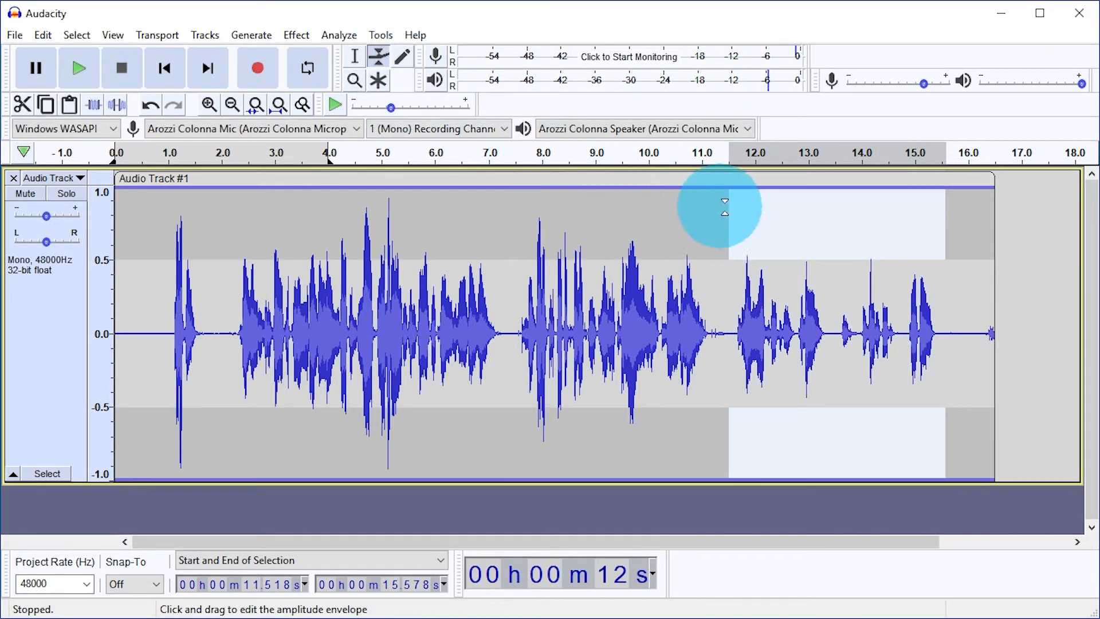
Try varying the voice track's volume by adding and moving several envelope points along its length.
{"action": "left_click", "coordinate": [743, 187]}
{"action": "left_click_drag", "start_coordinate": [599, 195], "coordinate": [599, 215]}
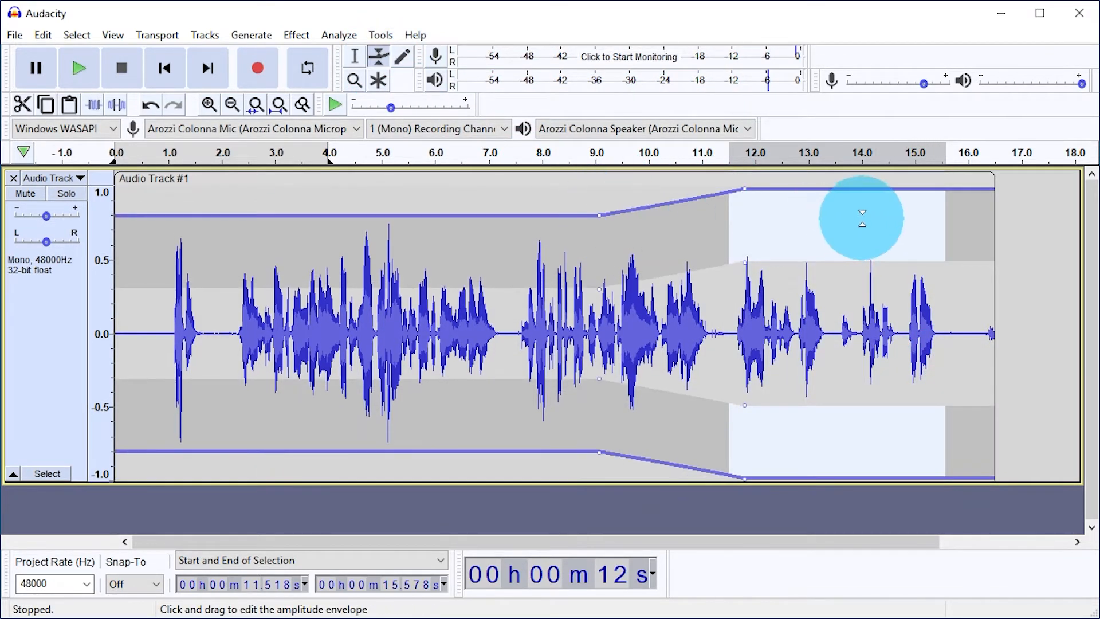
{"action": "left_click_drag", "start_coordinate": [886, 205], "coordinate": [884, 239]}
{"action": "left_click_drag", "start_coordinate": [960, 239], "coordinate": [959, 164]}
{"action": "left_click_drag", "start_coordinate": [518, 221], "coordinate": [470, 187]}
{"action": "left_click_drag", "start_coordinate": [856, 227], "coordinate": [876, 172]}
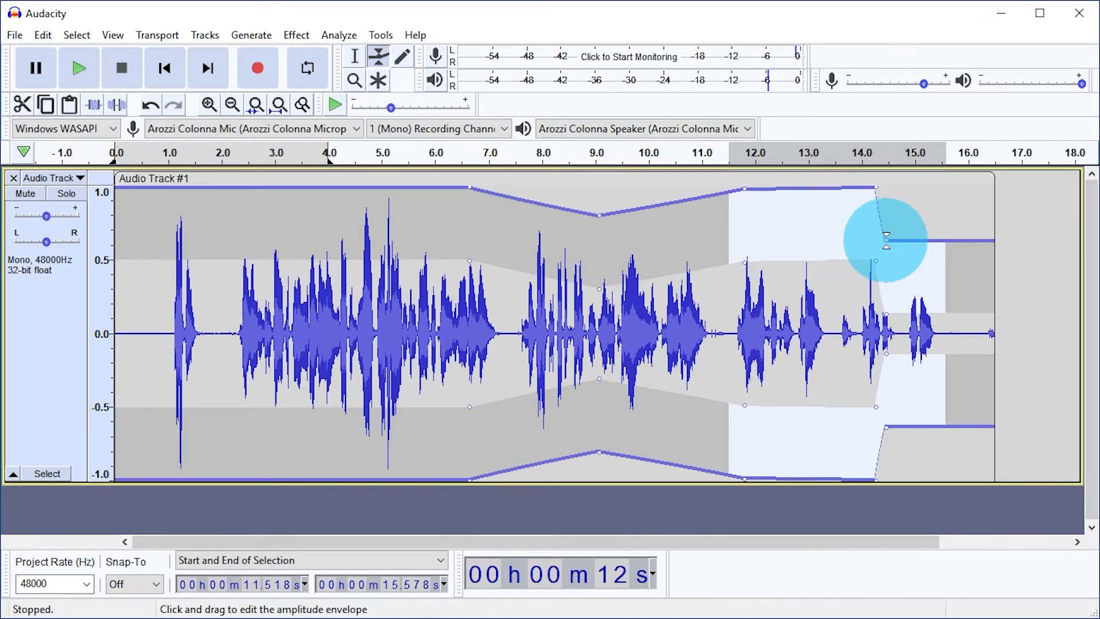
Undo the recent envelope adjustments on the voice track.
{"action": "left_click", "coordinate": [152, 108]}
{"action": "left_click", "coordinate": [152, 109]}
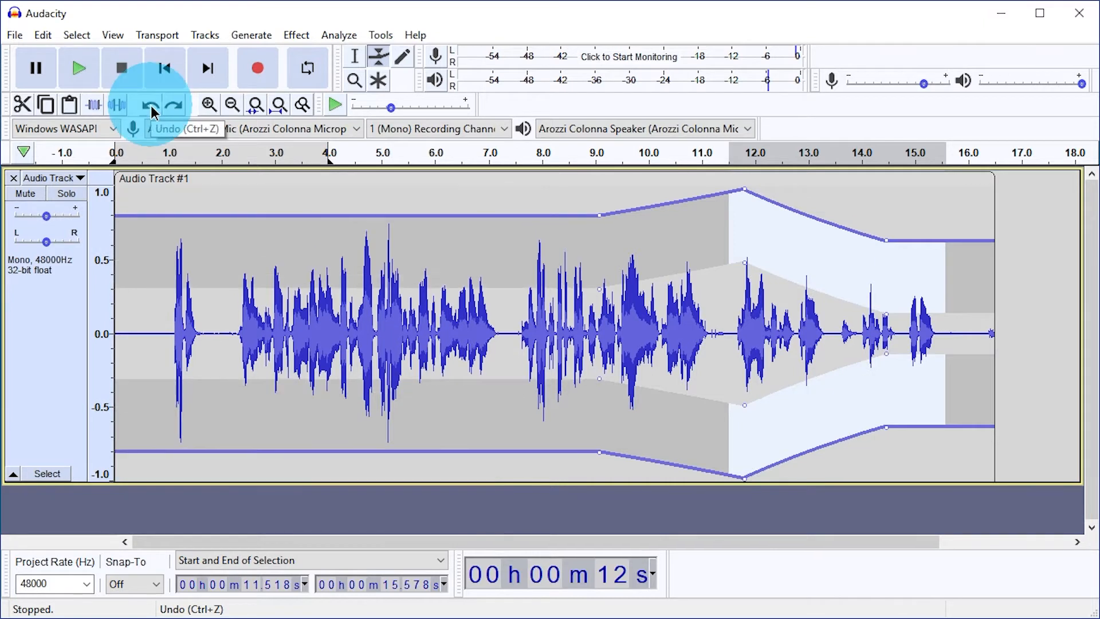
{"action": "left_click", "coordinate": [152, 109]}
{"action": "left_click", "coordinate": [153, 109]}
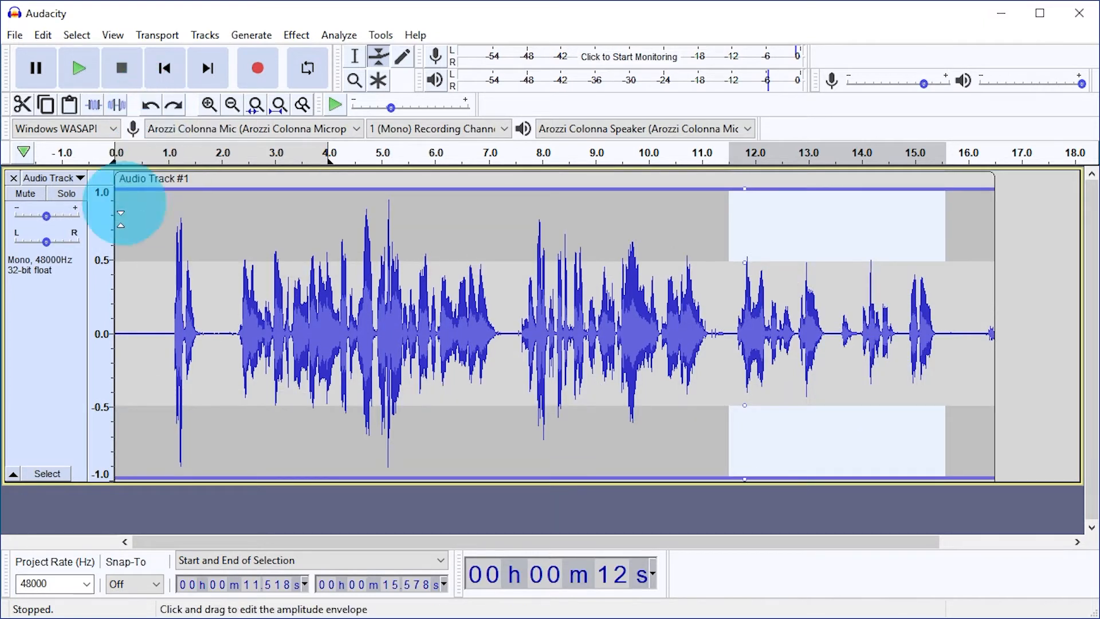
Zoom out the vertical scale, raise the envelope after about 11 seconds to roughly 1.8, and return to the Selection tool.
{"action": "right_click", "coordinate": [105, 286]}
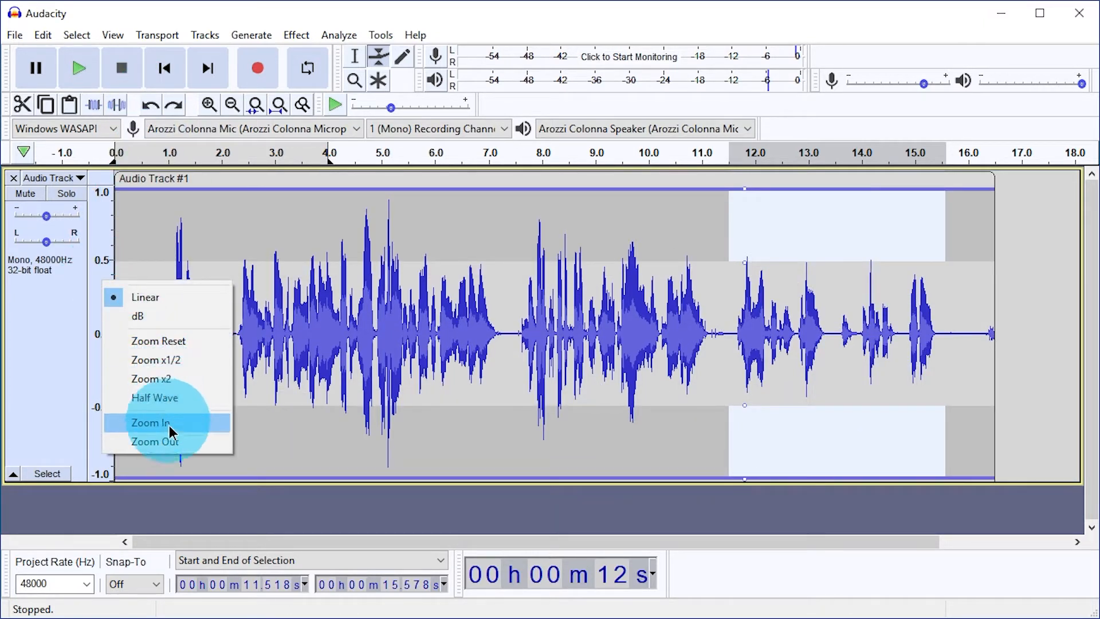
{"action": "left_click", "coordinate": [170, 444]}
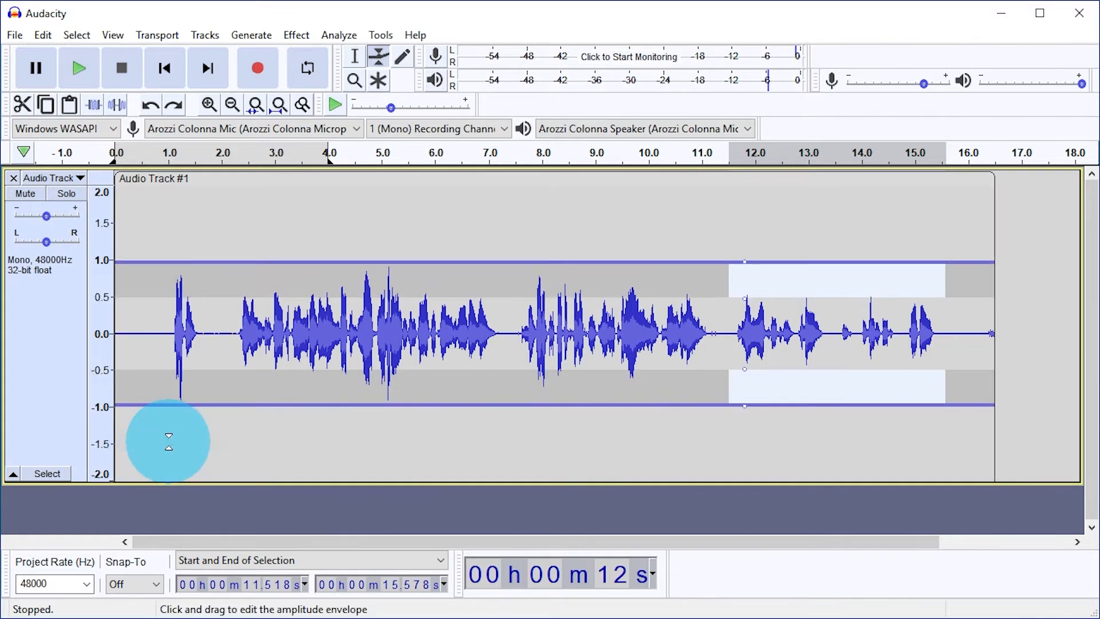
{"action": "left_click_drag", "start_coordinate": [740, 261], "coordinate": [699, 256]}
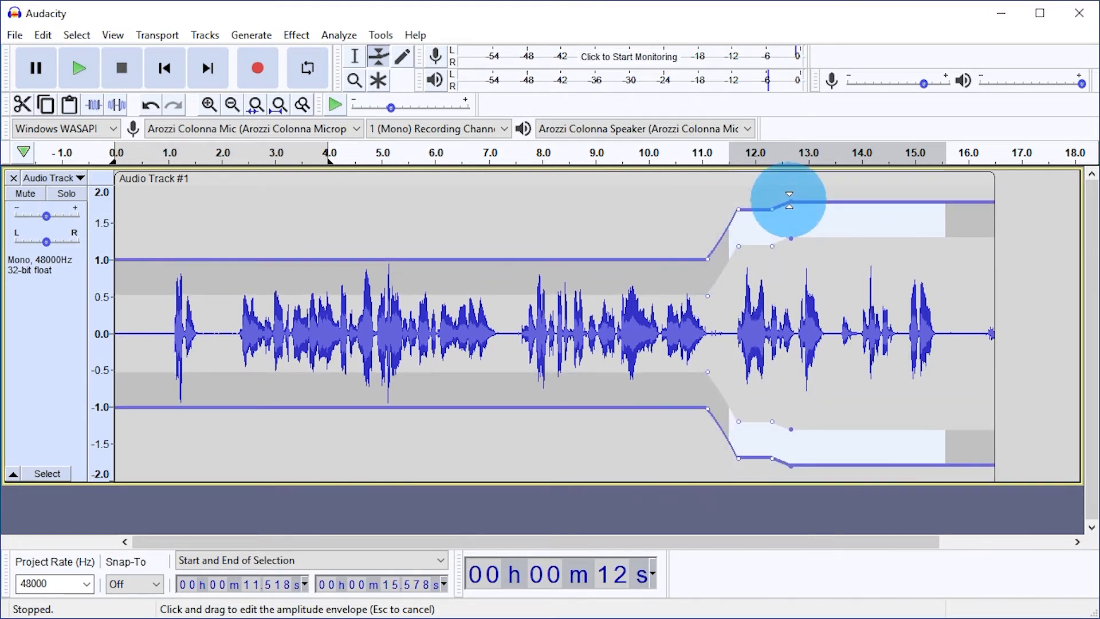
{"action": "left_click_drag", "start_coordinate": [789, 200], "coordinate": [790, 200]}
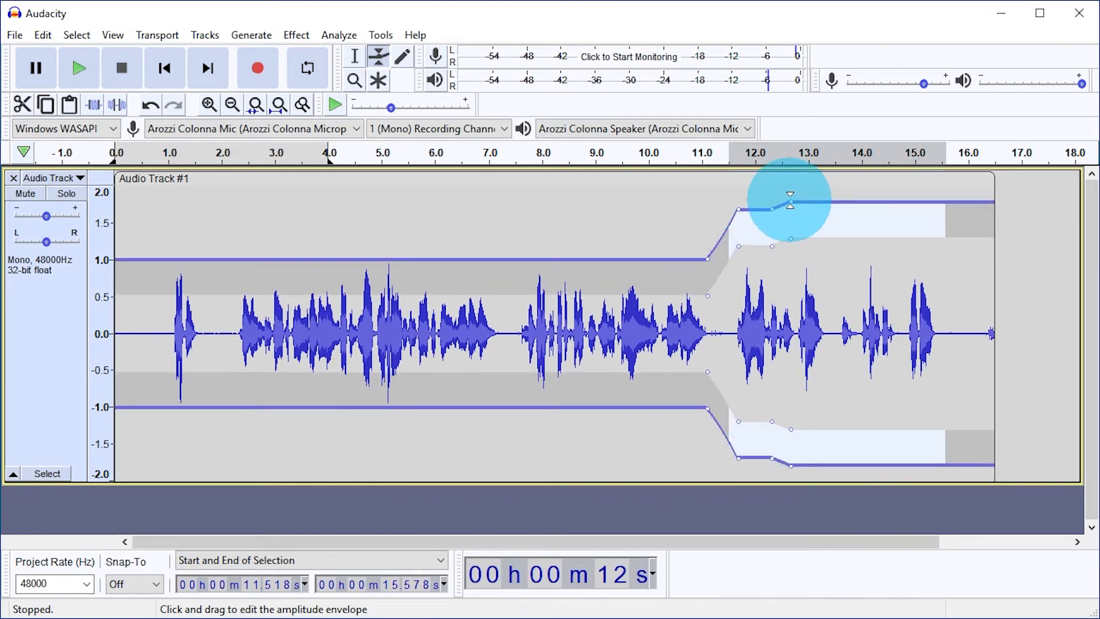
{"action": "left_click", "coordinate": [355, 58]}
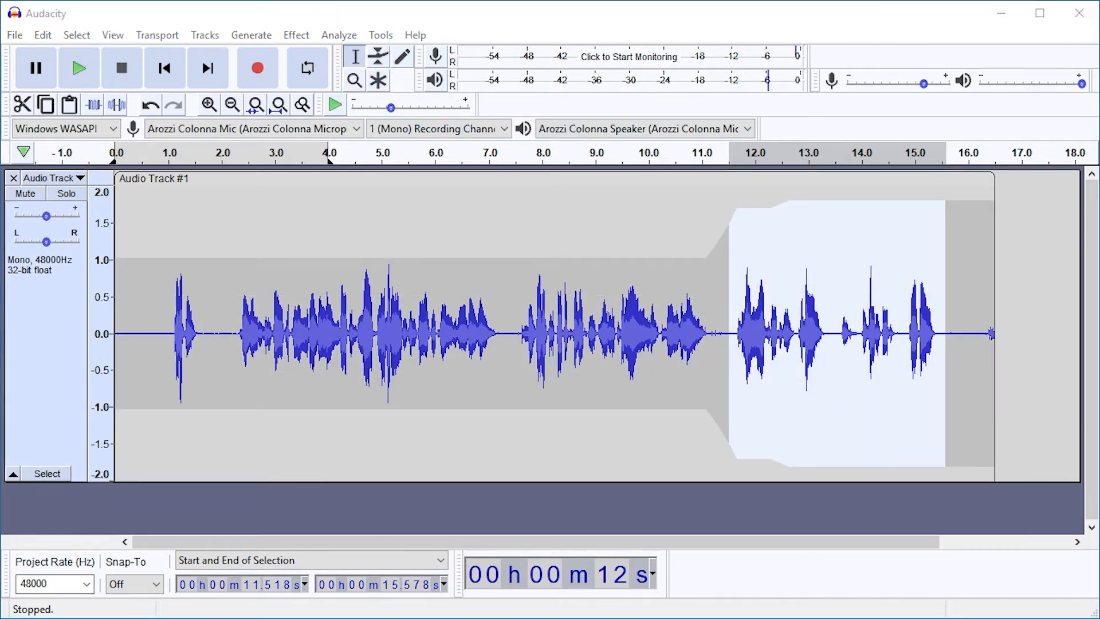
Open The Celebrated Minuet from the audacitytut folder as a separate project and close it without saving.
{"action": "left_click", "coordinate": [22, 46]}
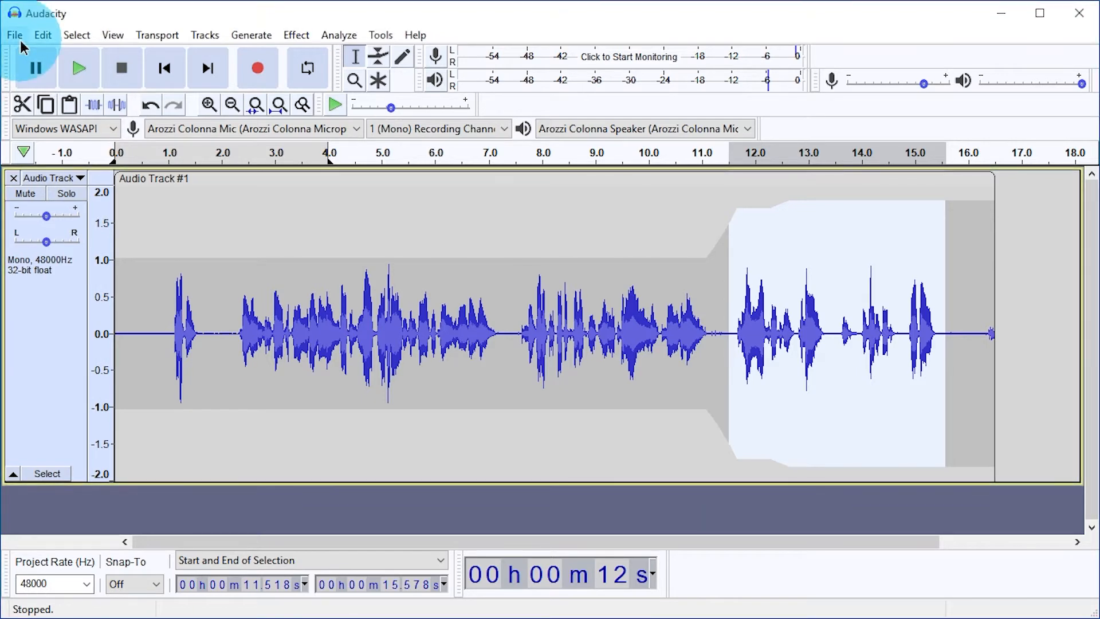
{"action": "left_click", "coordinate": [14, 34]}
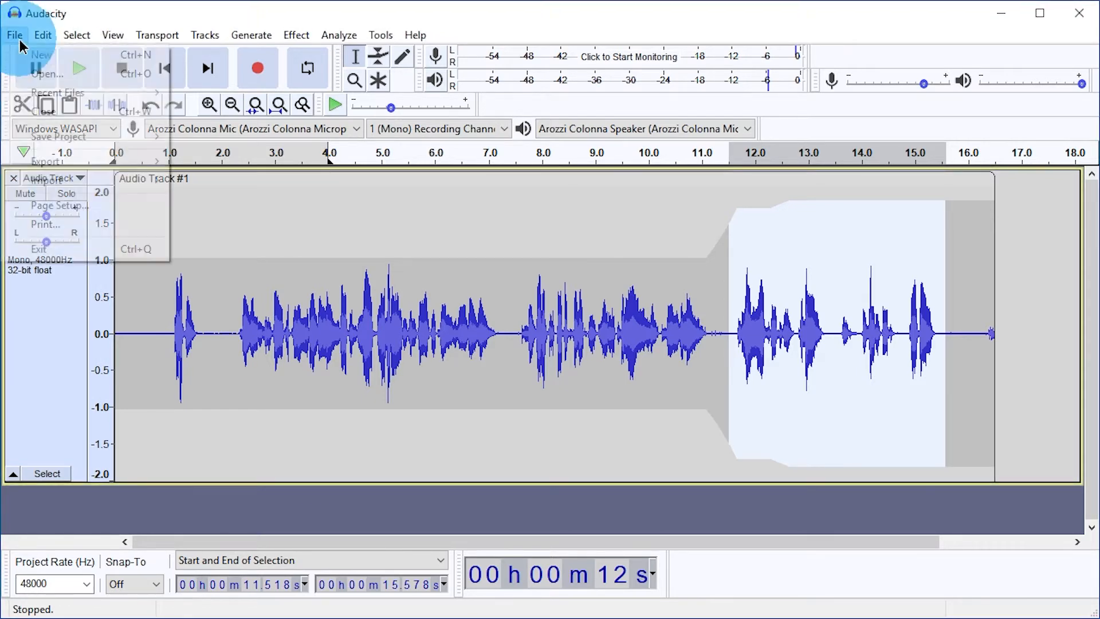
{"action": "left_click", "coordinate": [76, 85]}
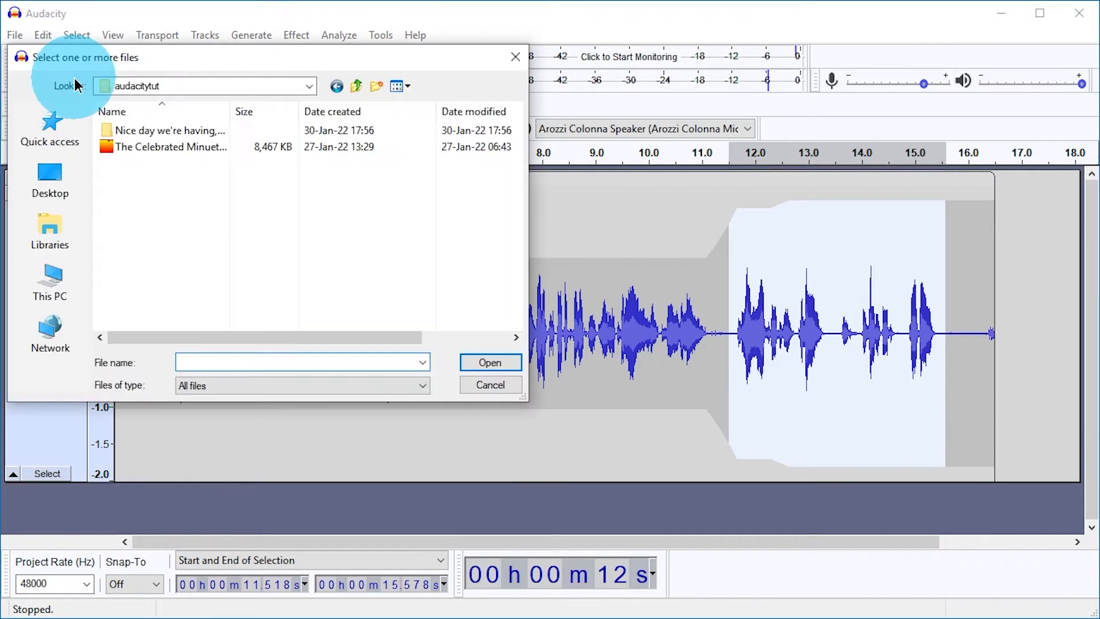
{"action": "double_click", "coordinate": [172, 148]}
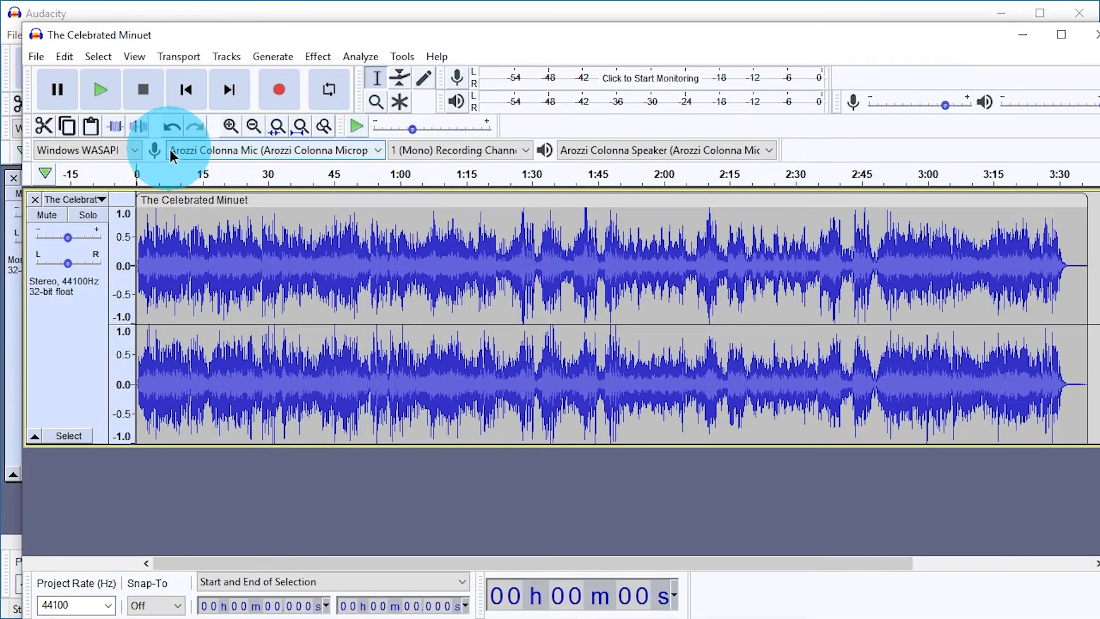
{"action": "left_click", "coordinate": [1093, 33]}
{"action": "left_click", "coordinate": [602, 336]}
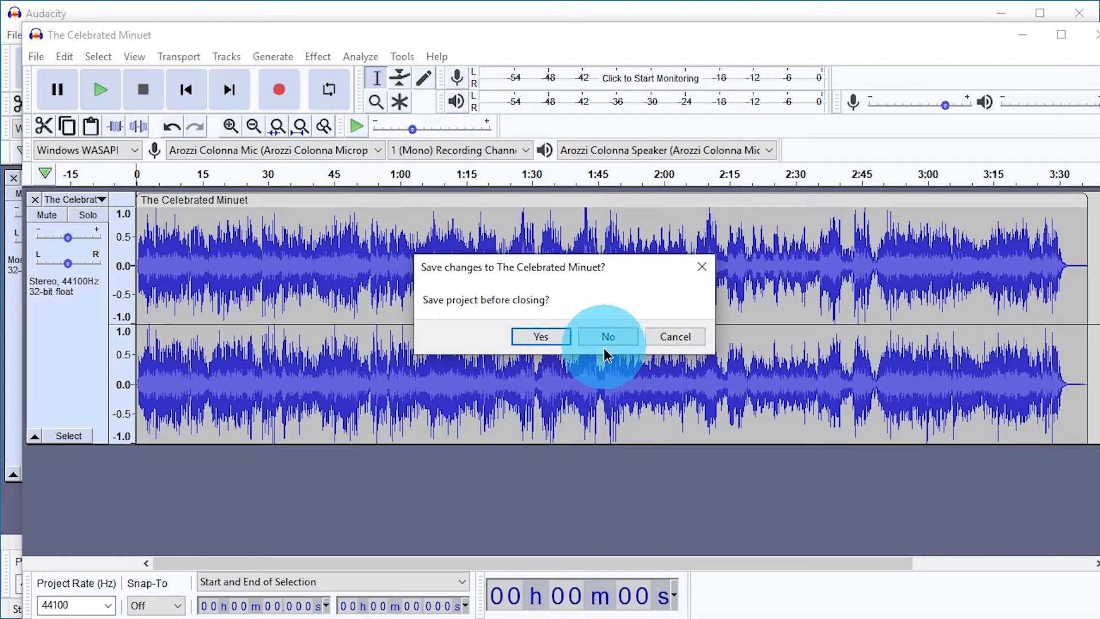
Import the audio file The Celebrated Minuet as a second track and remove that track again.
{"action": "left_click", "coordinate": [15, 35]}
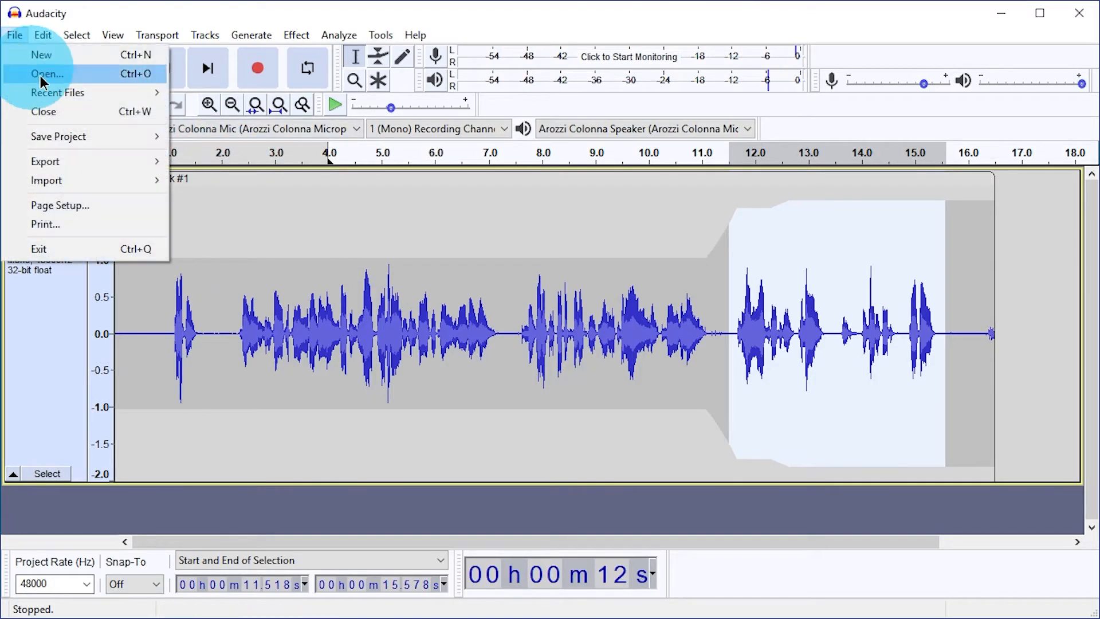
{"action": "mouse_move", "coordinate": [95, 182]}
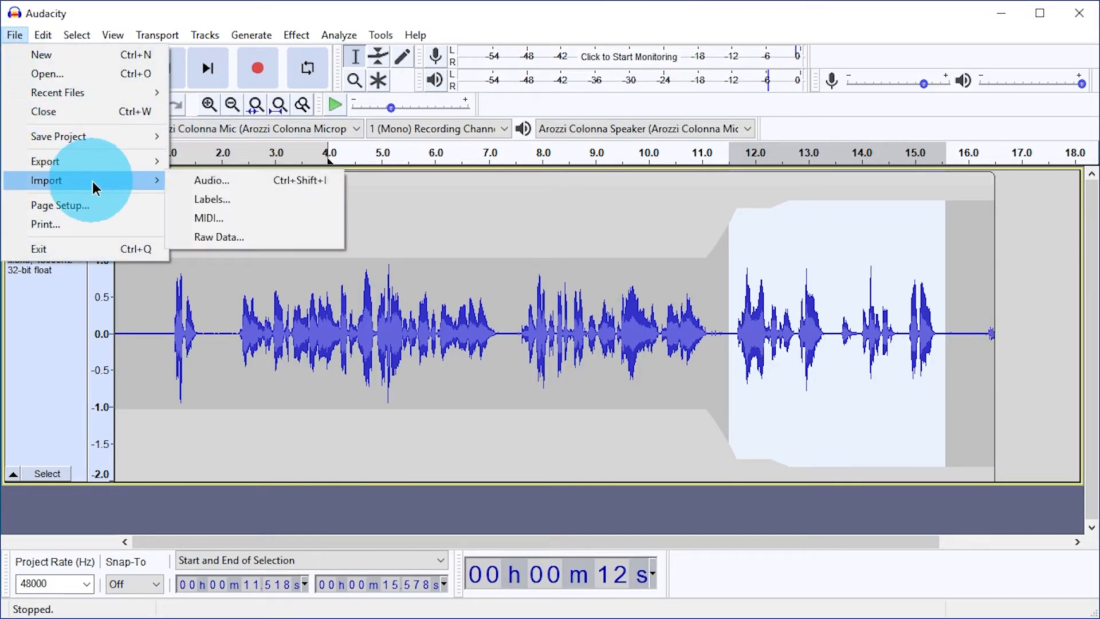
{"action": "left_click", "coordinate": [261, 192]}
{"action": "double_click", "coordinate": [120, 147]}
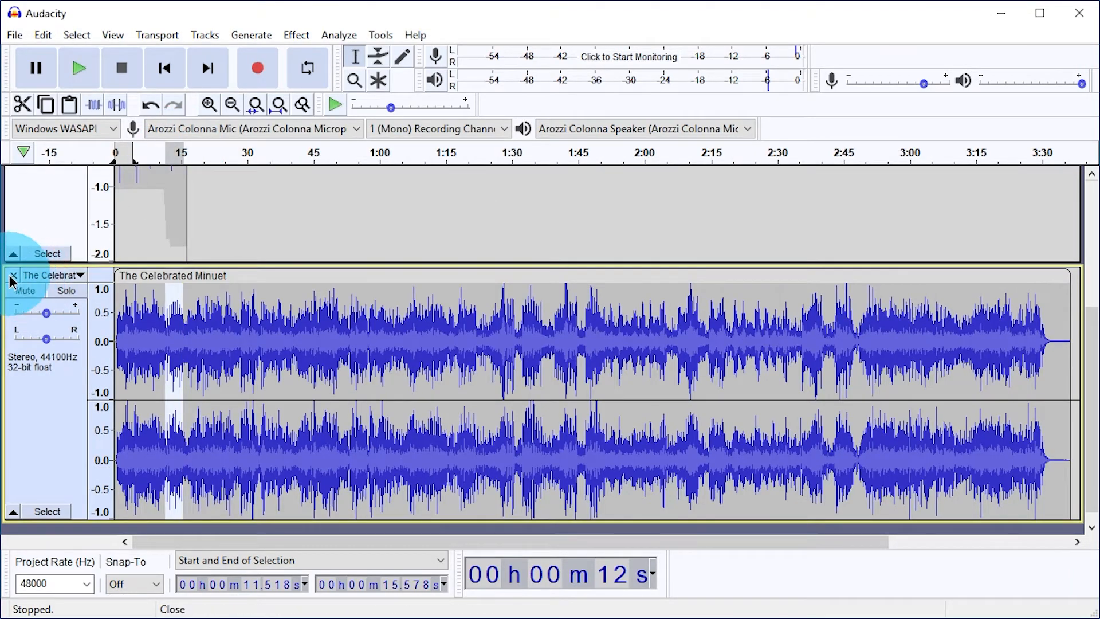
{"action": "left_click", "coordinate": [12, 276]}
Add The Celebrated Minuet.mp3 to the project directly from the audacitytut folder in File Explorer, and minimize the folder window.
{"action": "left_click_drag", "start_coordinate": [1099, 138], "coordinate": [678, 144]}
{"action": "left_click", "coordinate": [800, 224]}
{"action": "left_click_drag", "start_coordinate": [827, 252], "coordinate": [288, 317]}
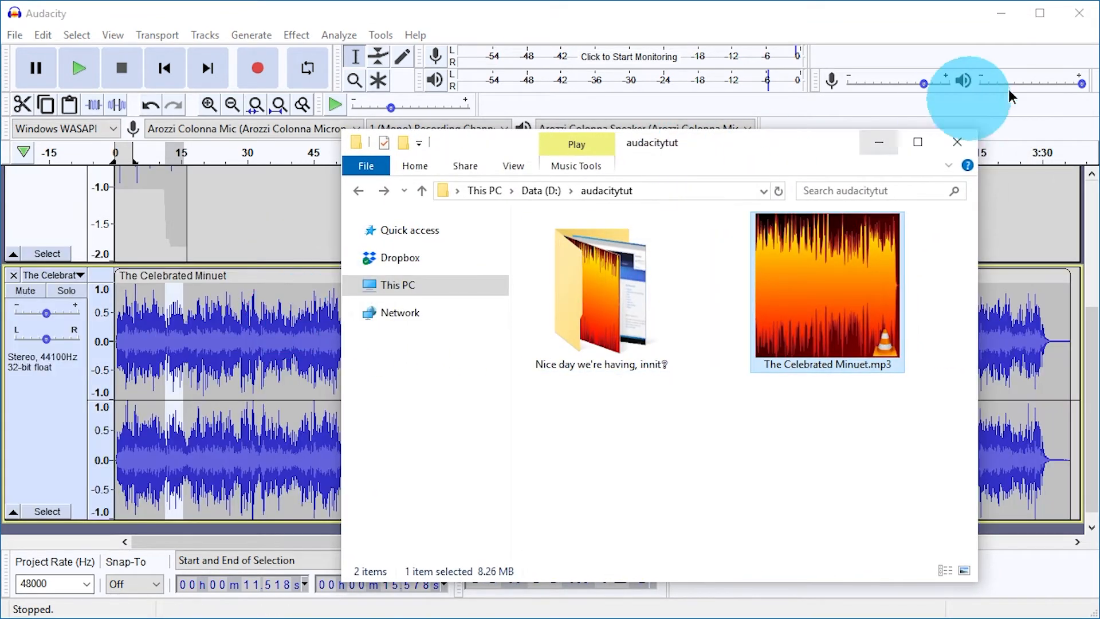
{"action": "left_click", "coordinate": [878, 142]}
Play the voice and music tracks together from the start of the project, and stop playback after a few seconds.
{"action": "left_click", "coordinate": [164, 68]}
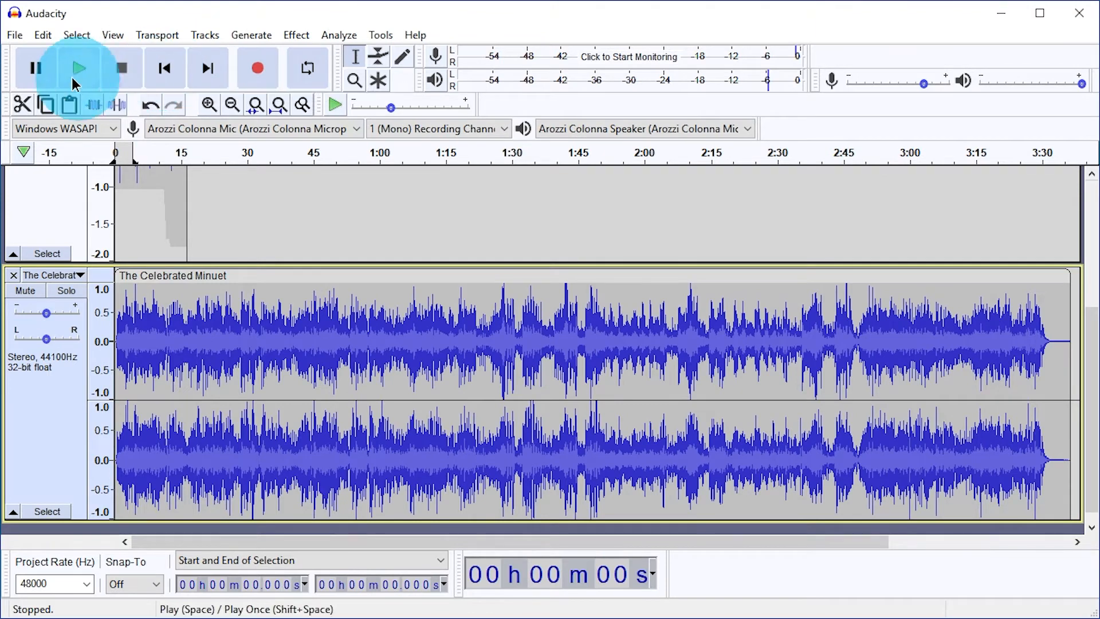
{"action": "left_click", "coordinate": [68, 71]}
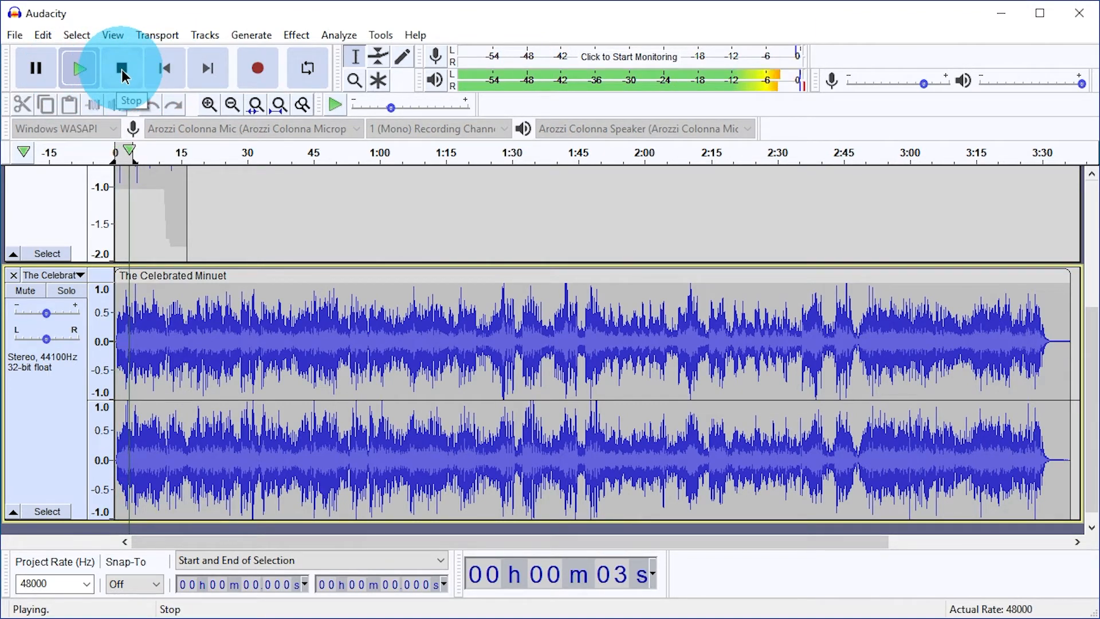
{"action": "left_click", "coordinate": [122, 70]}
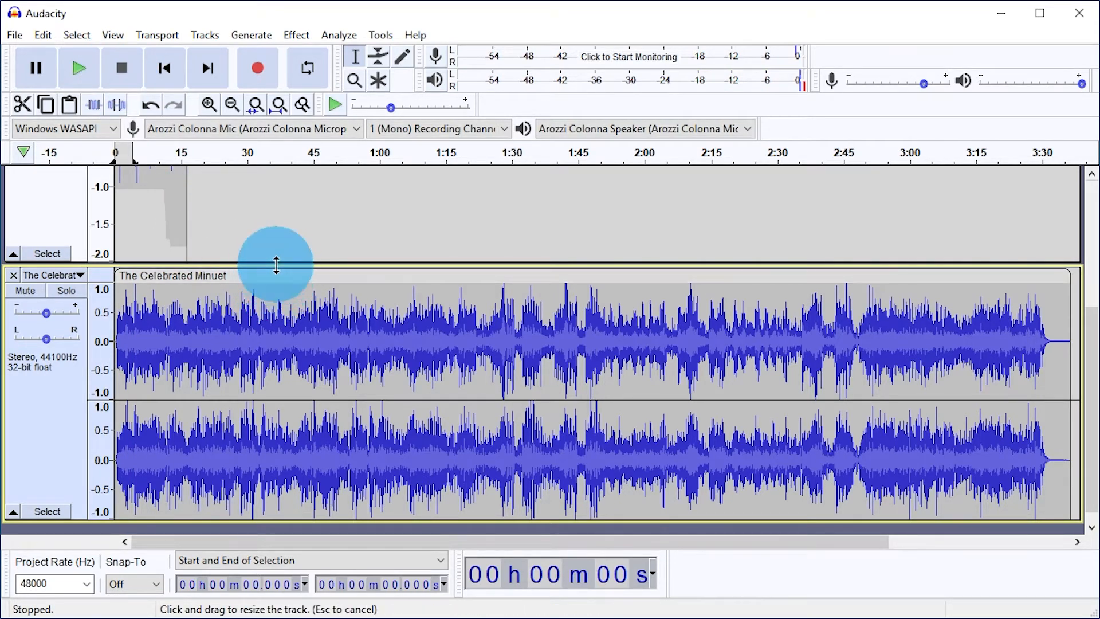
Resize the tracks to fit the window's height.
{"action": "left_click_drag", "start_coordinate": [276, 264], "coordinate": [286, 179]}
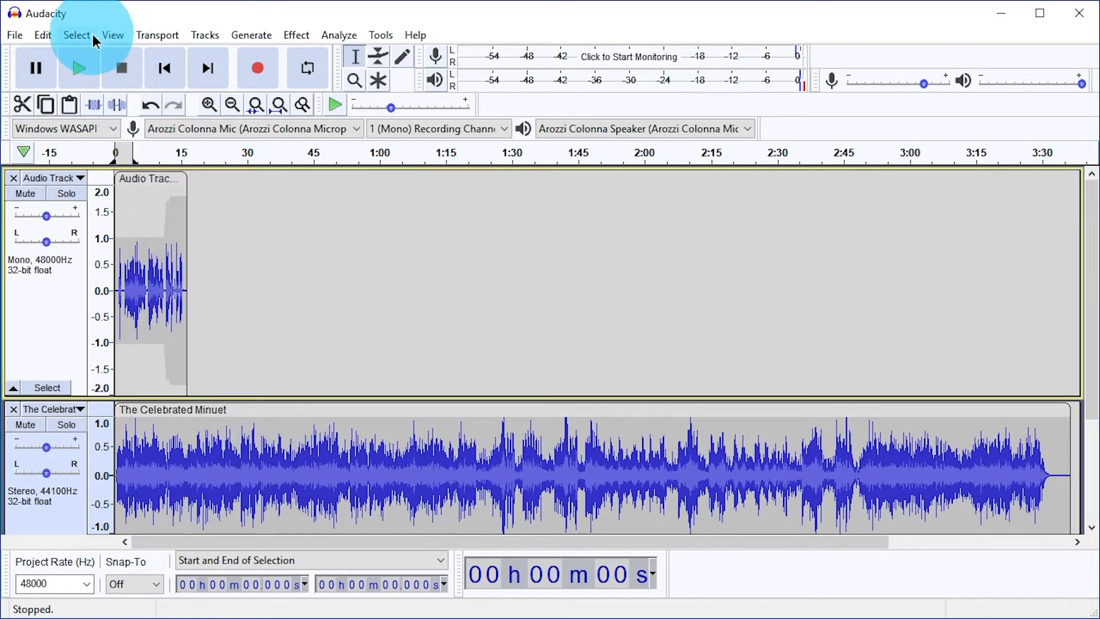
{"action": "left_click", "coordinate": [113, 35]}
{"action": "mouse_move", "coordinate": [172, 75]}
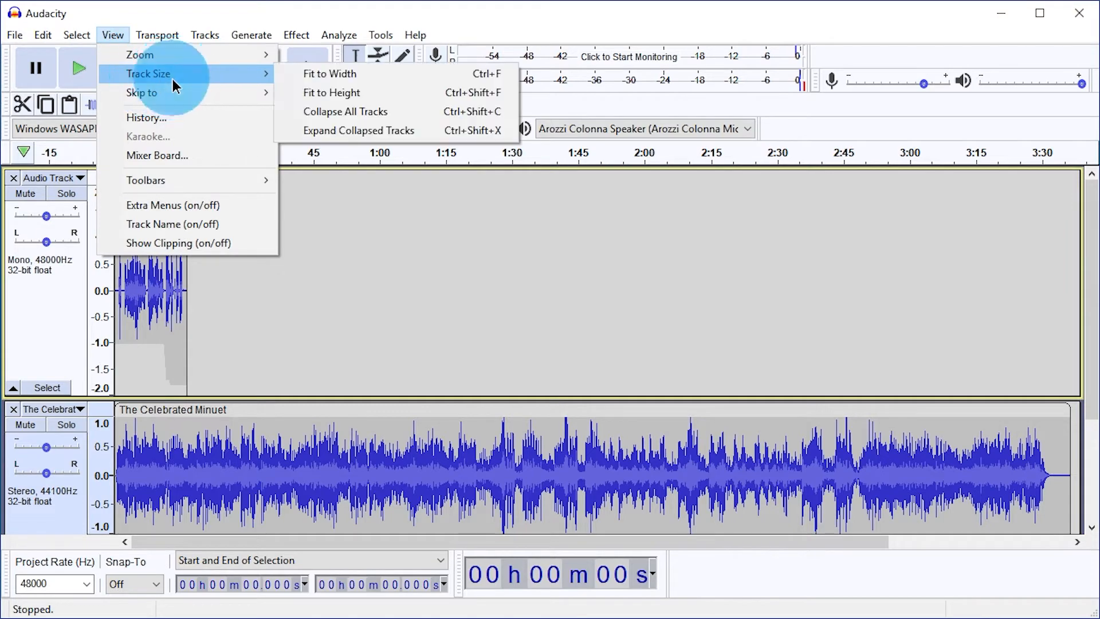
{"action": "left_click", "coordinate": [373, 93]}
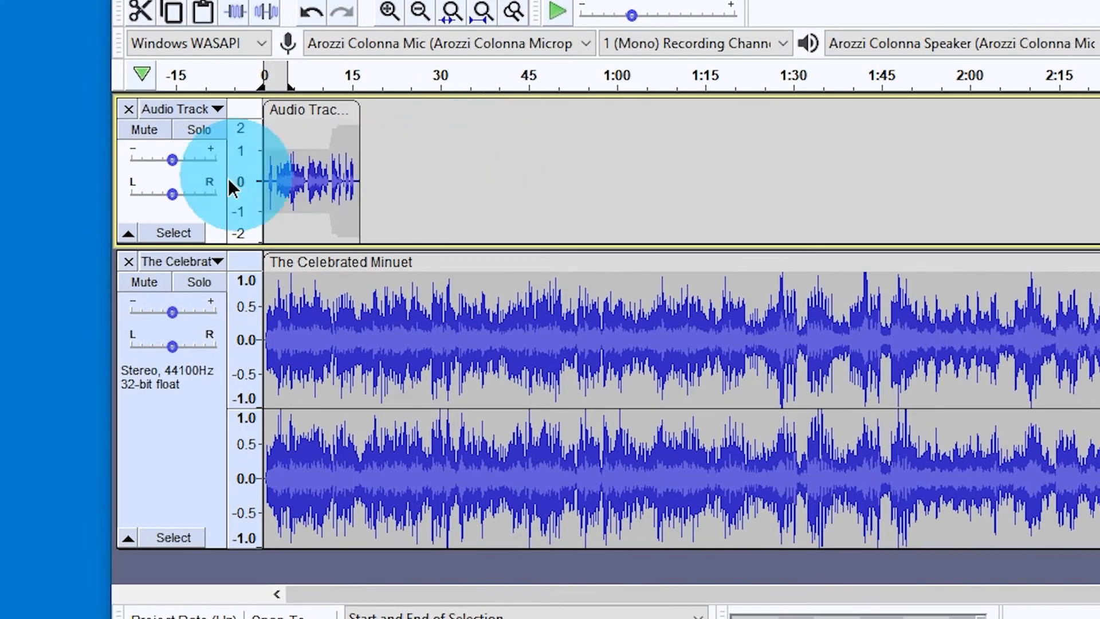
Lower the gain of The Celebrated Minuet track to -6.0 dB and play the mix to check the balance.
{"action": "left_click_drag", "start_coordinate": [171, 310], "coordinate": [155, 311]}
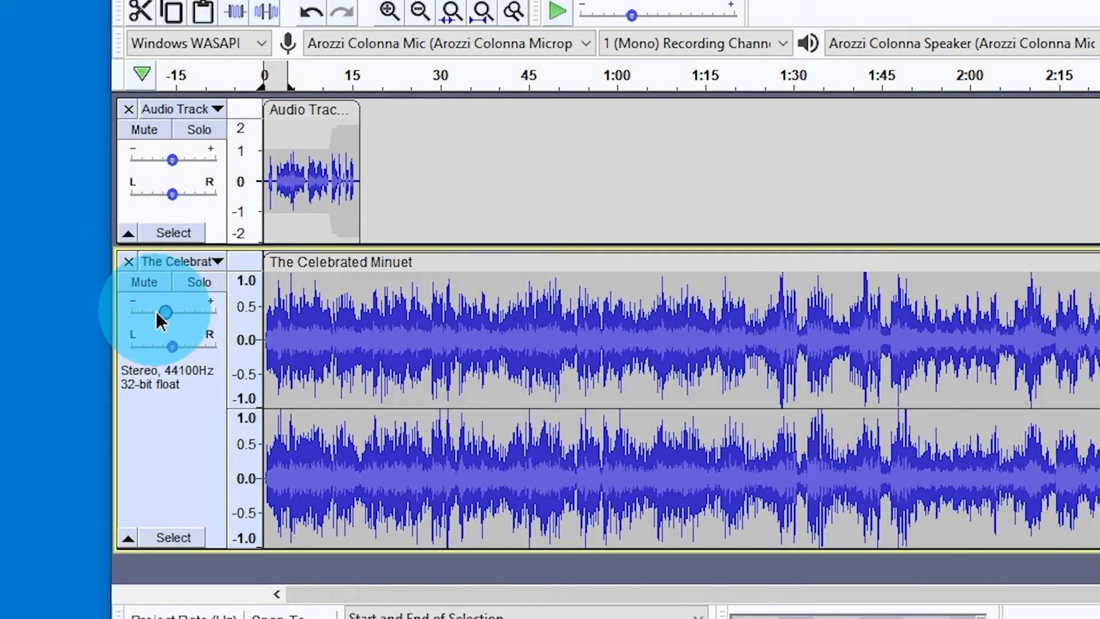
{"action": "key", "text": "space"}
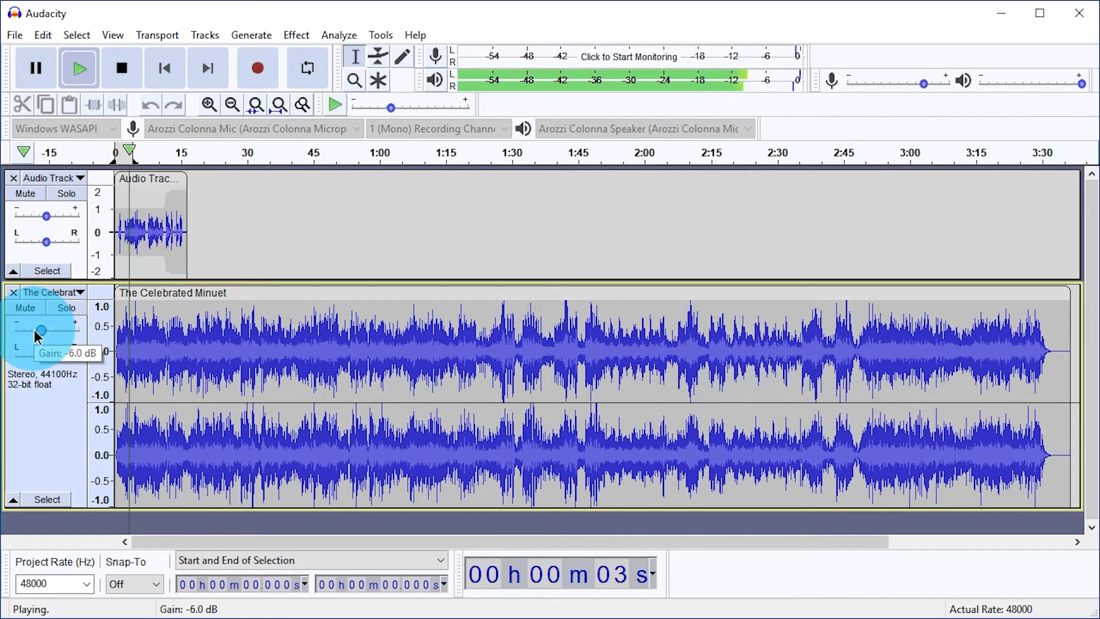
{"action": "key", "text": "space"}
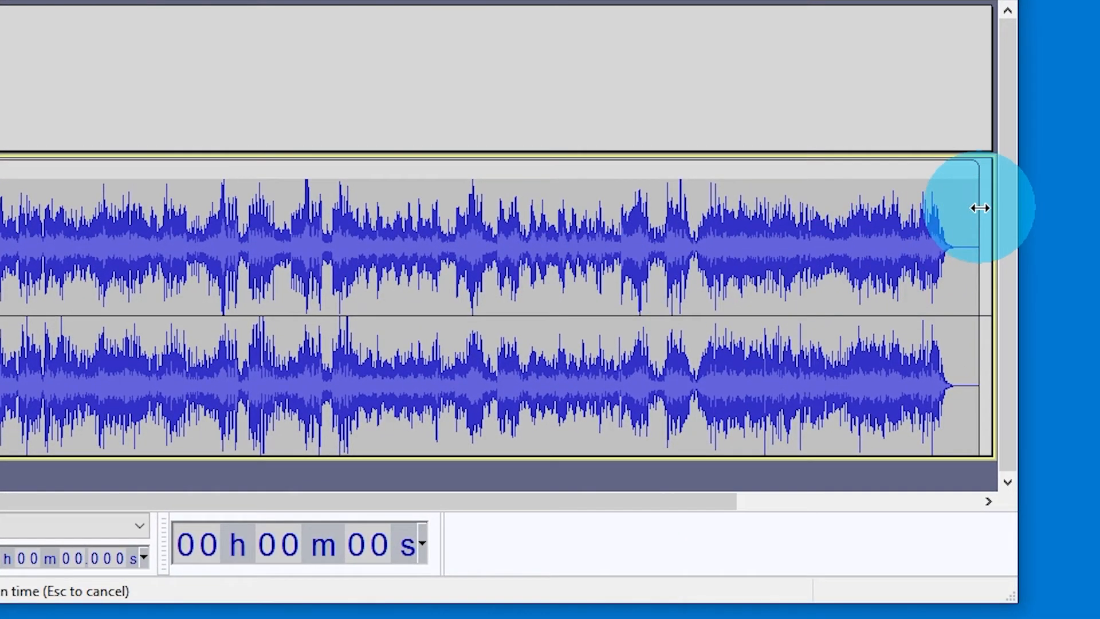
Trim the end of The Celebrated Minuet clip back to about 20 seconds.
{"action": "left_click_drag", "start_coordinate": [979, 208], "coordinate": [728, 208]}
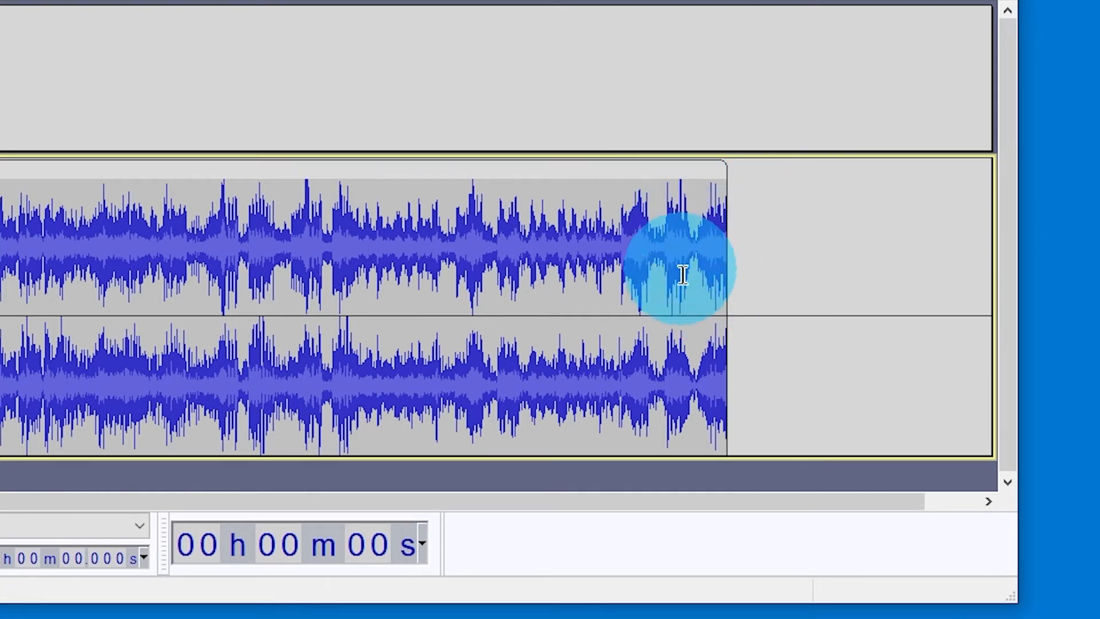
{"action": "left_click_drag", "start_coordinate": [727, 217], "coordinate": [518, 291]}
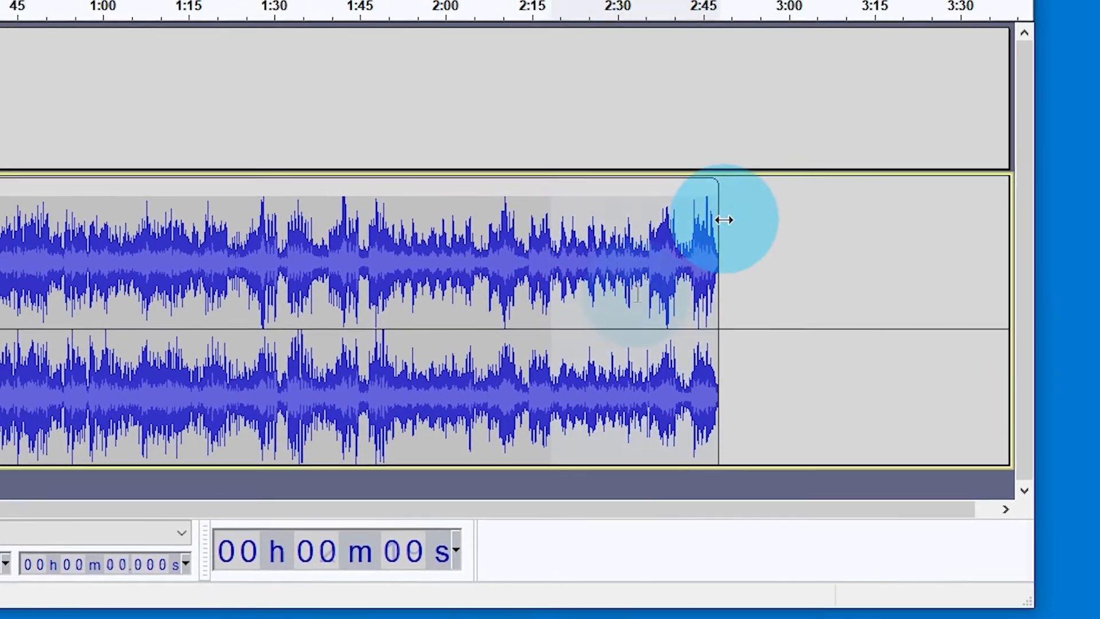
{"action": "left_click_drag", "start_coordinate": [694, 203], "coordinate": [561, 235]}
{"action": "left_click_drag", "start_coordinate": [729, 324], "coordinate": [134, 327]}
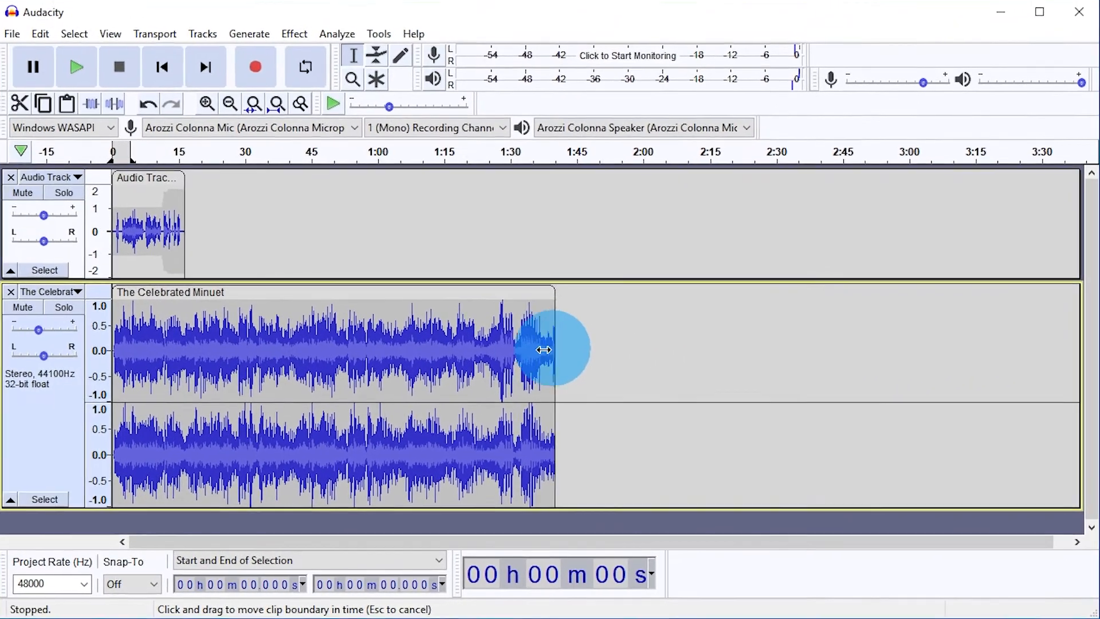
{"action": "left_click_drag", "start_coordinate": [202, 344], "coordinate": [204, 344]}
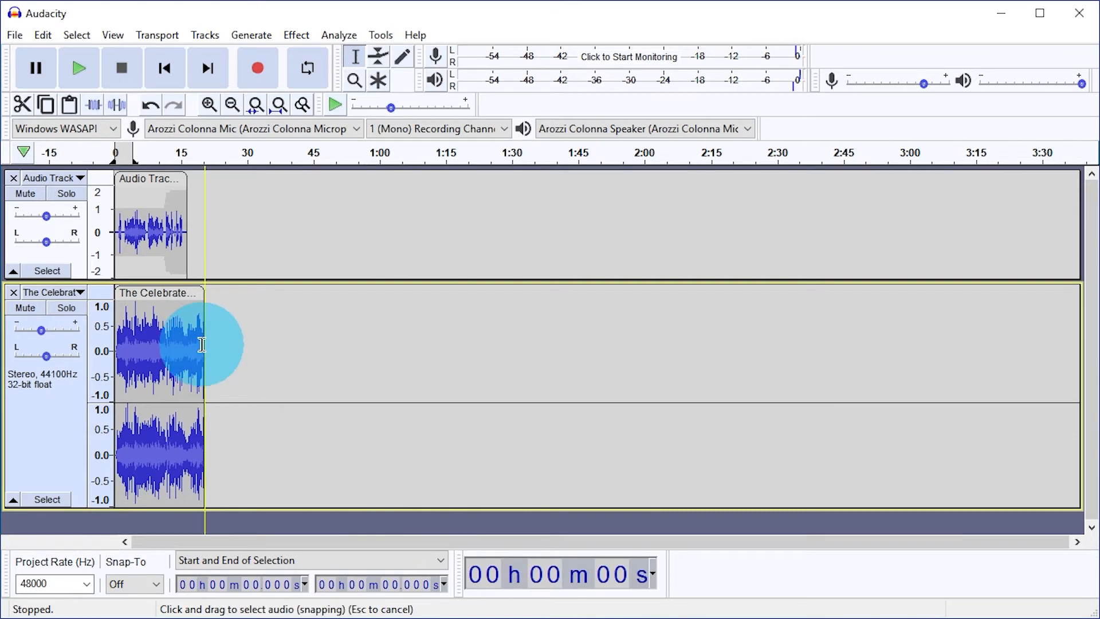
Fit the project to the window width and split the voice clip at about 2, 7.5 and 11.4 seconds.
{"action": "left_click", "coordinate": [280, 106]}
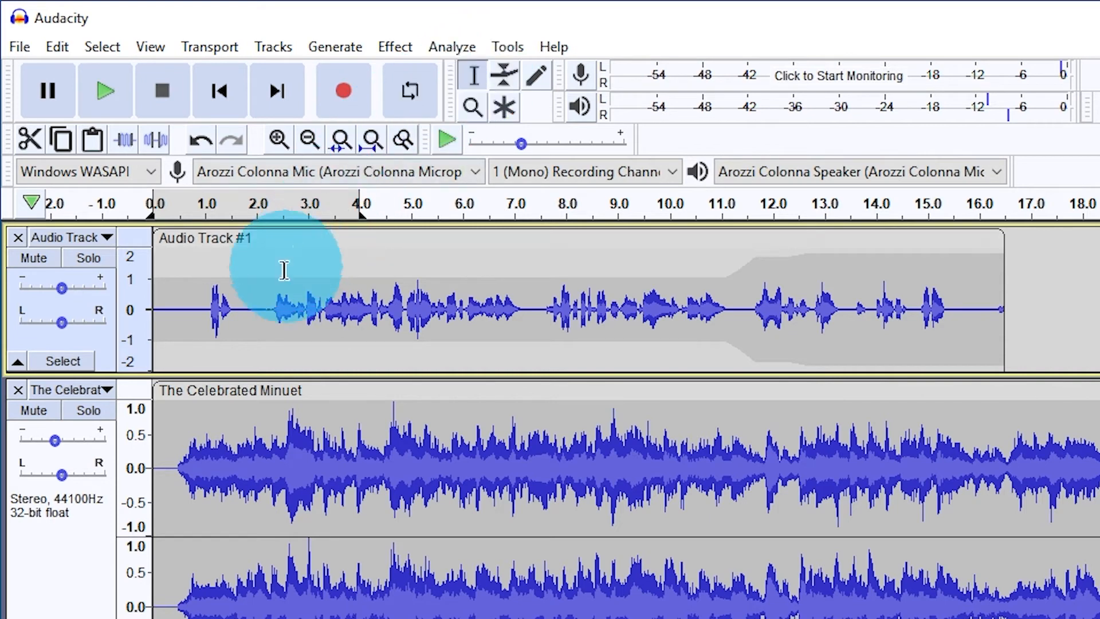
{"action": "left_click", "coordinate": [255, 299]}
{"action": "right_click", "coordinate": [254, 295]}
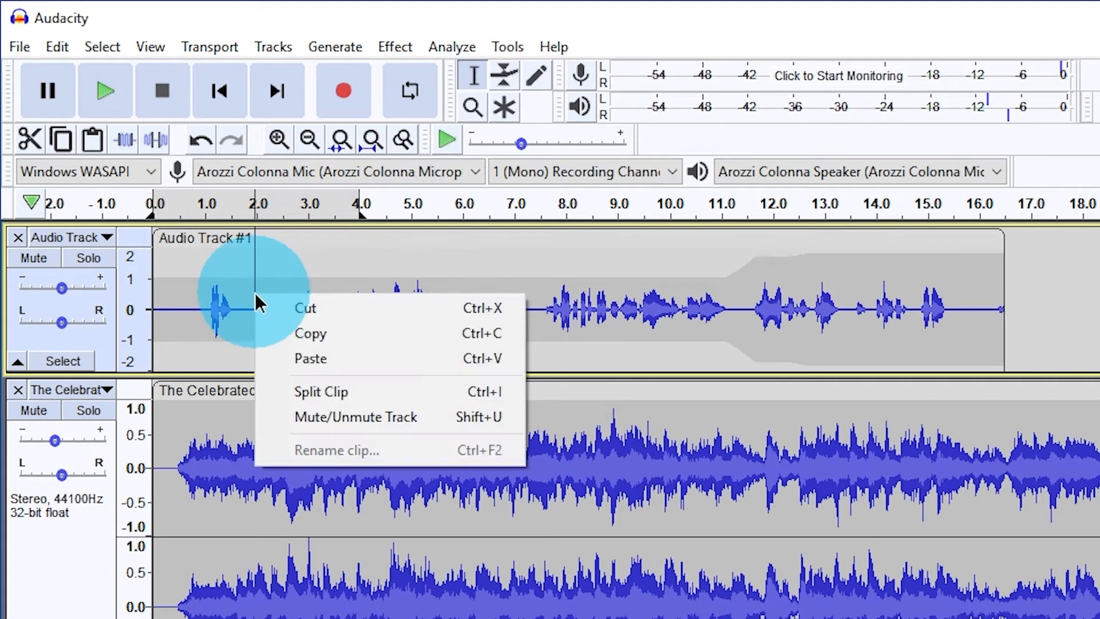
{"action": "left_click", "coordinate": [365, 390]}
{"action": "left_click", "coordinate": [538, 300]}
{"action": "right_click", "coordinate": [538, 300]}
{"action": "left_click", "coordinate": [649, 394]}
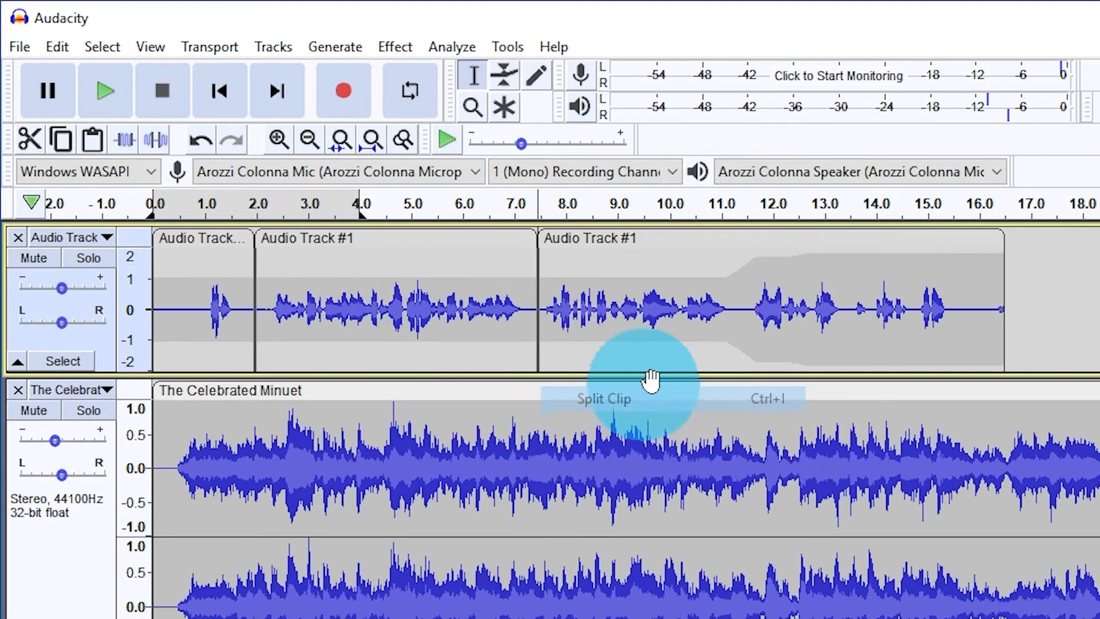
{"action": "left_click", "coordinate": [743, 315]}
{"action": "right_click", "coordinate": [742, 314]}
{"action": "left_click", "coordinate": [810, 409]}
Move the last voice clip to about 16.4 seconds and shift the first three clips earlier, with the third directly against the second.
{"action": "left_click_drag", "start_coordinate": [810, 239], "coordinate": [1061, 238]}
{"action": "mouse_move", "coordinate": [209, 234]}
{"action": "left_mouse_down"}
{"action": "mouse_move", "coordinate": [173, 233]}
{"action": "mouse_move", "coordinate": [196, 229]}
{"action": "left_mouse_up"}
{"action": "left_click_drag", "start_coordinate": [287, 238], "coordinate": [255, 238]}
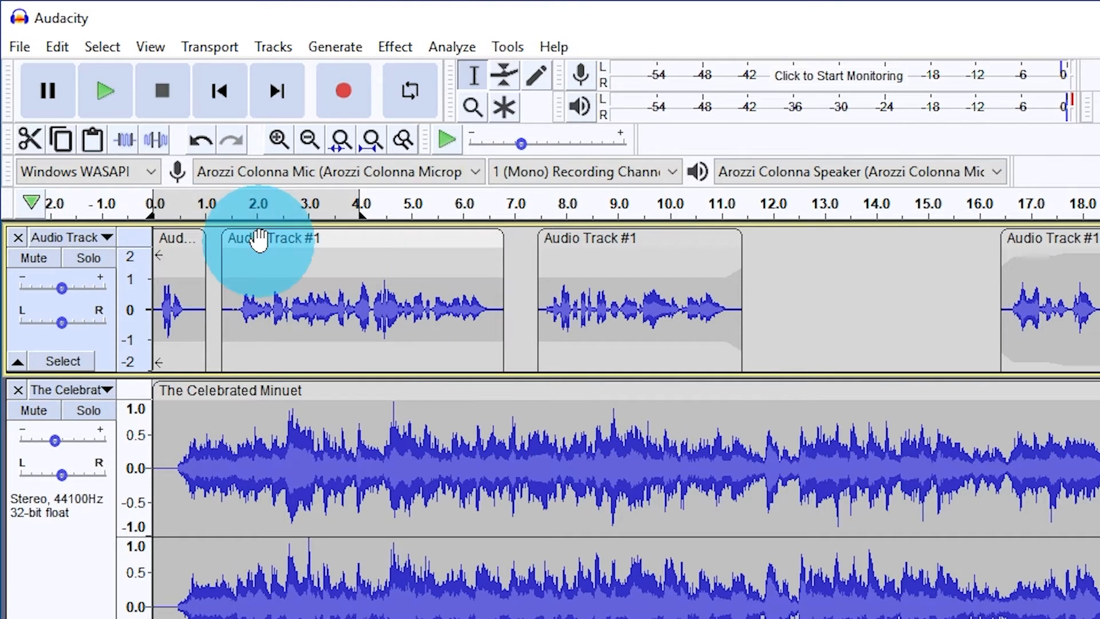
{"action": "left_click_drag", "start_coordinate": [592, 245], "coordinate": [551, 244]}
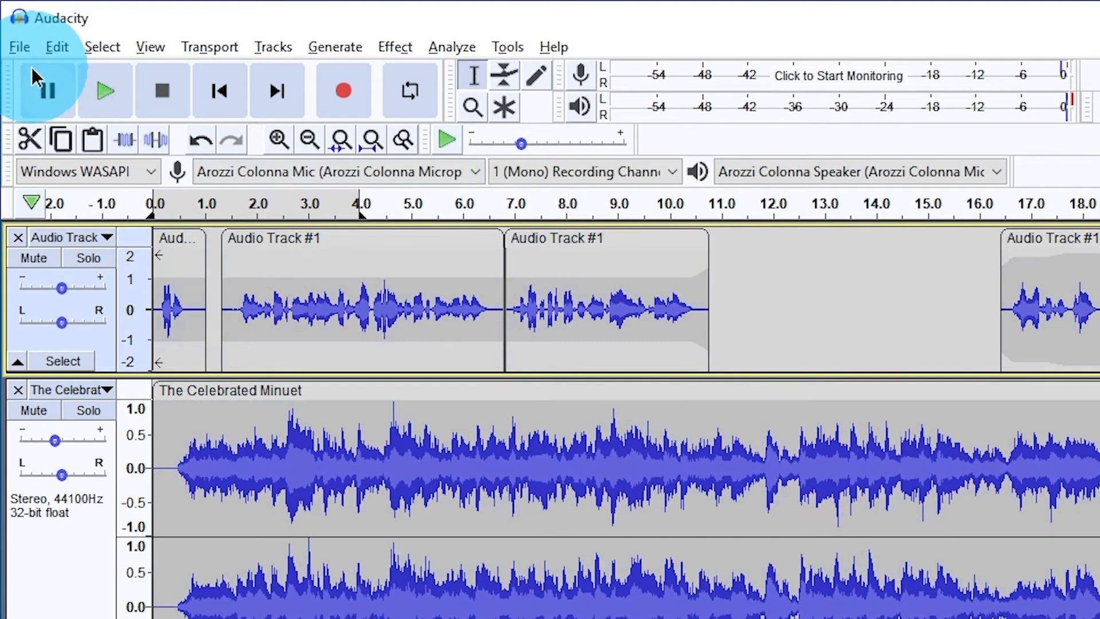
Save the project as "paper ad read" in the audacitytut folder.
{"action": "left_click", "coordinate": [20, 48]}
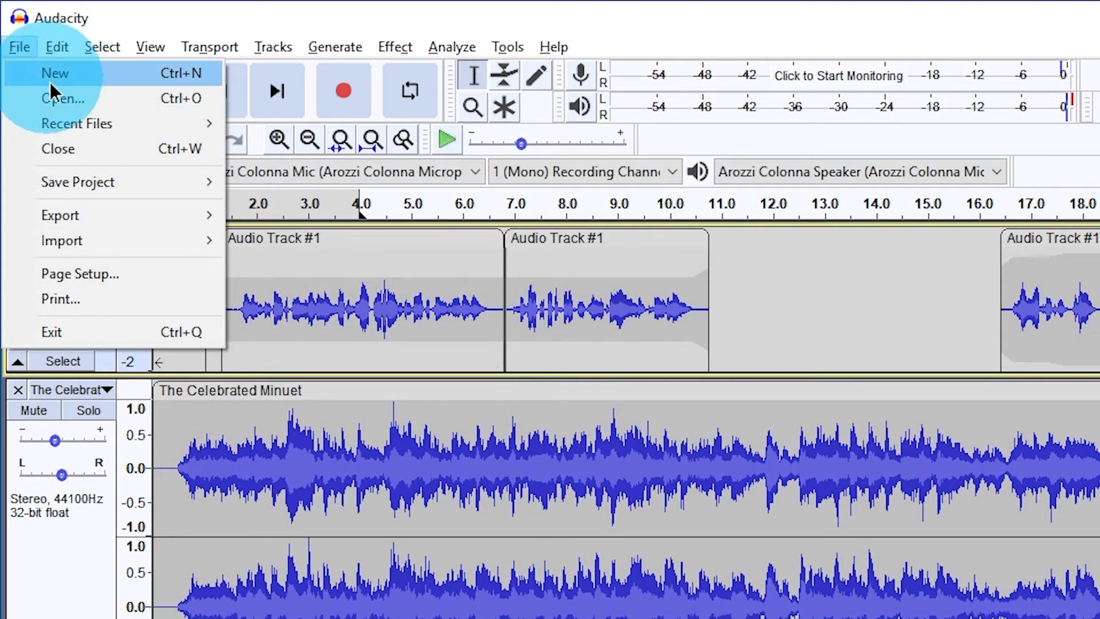
{"action": "mouse_move", "coordinate": [143, 183]}
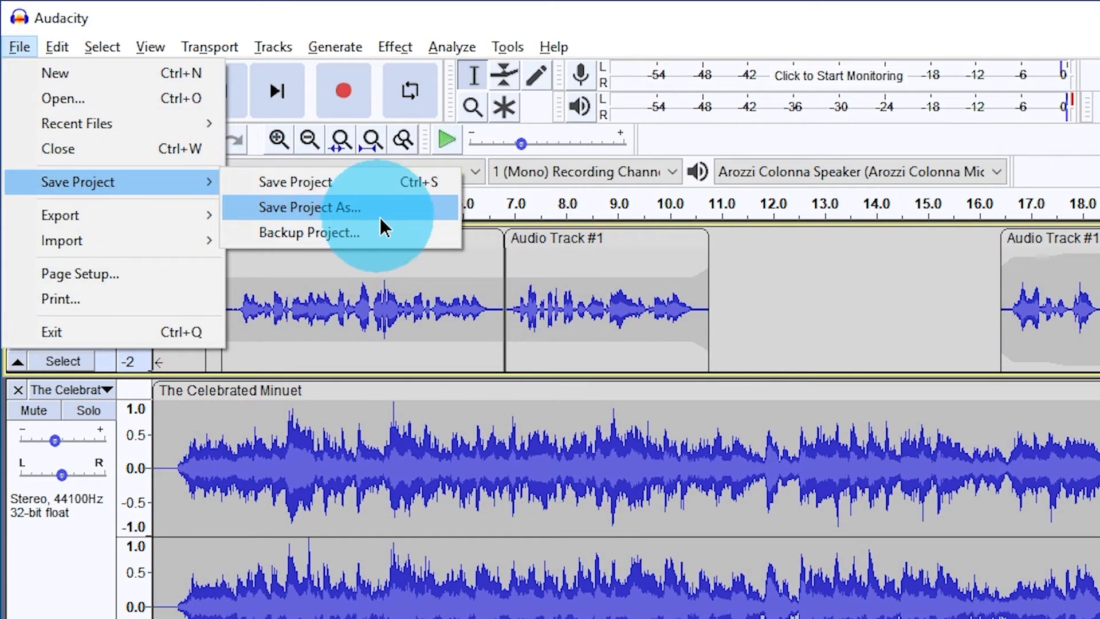
{"action": "left_click", "coordinate": [342, 213]}
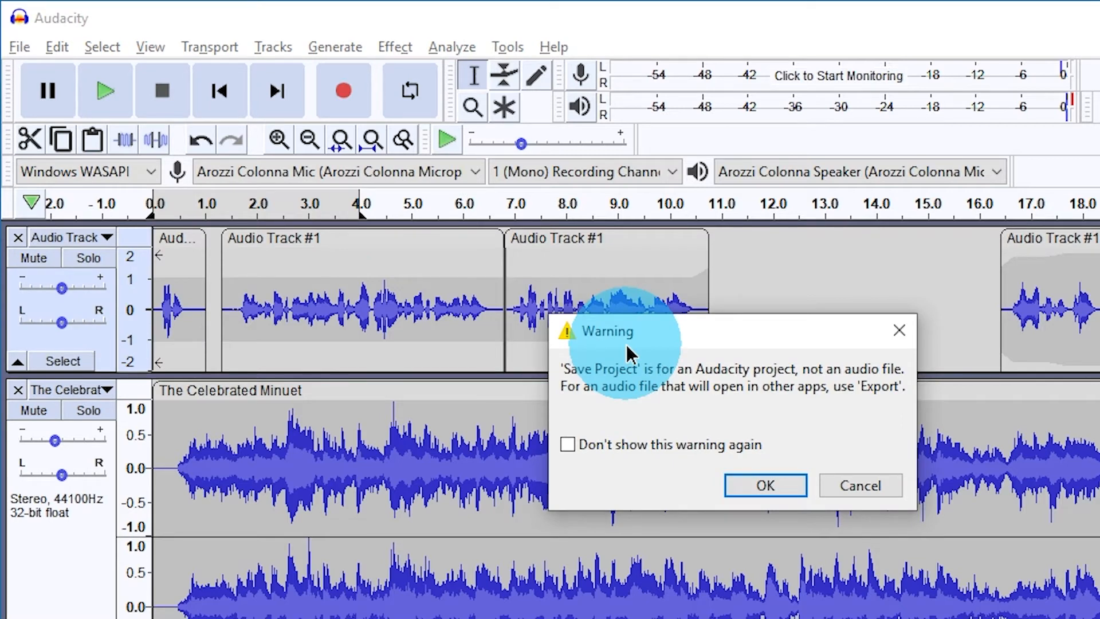
{"action": "left_click", "coordinate": [743, 482]}
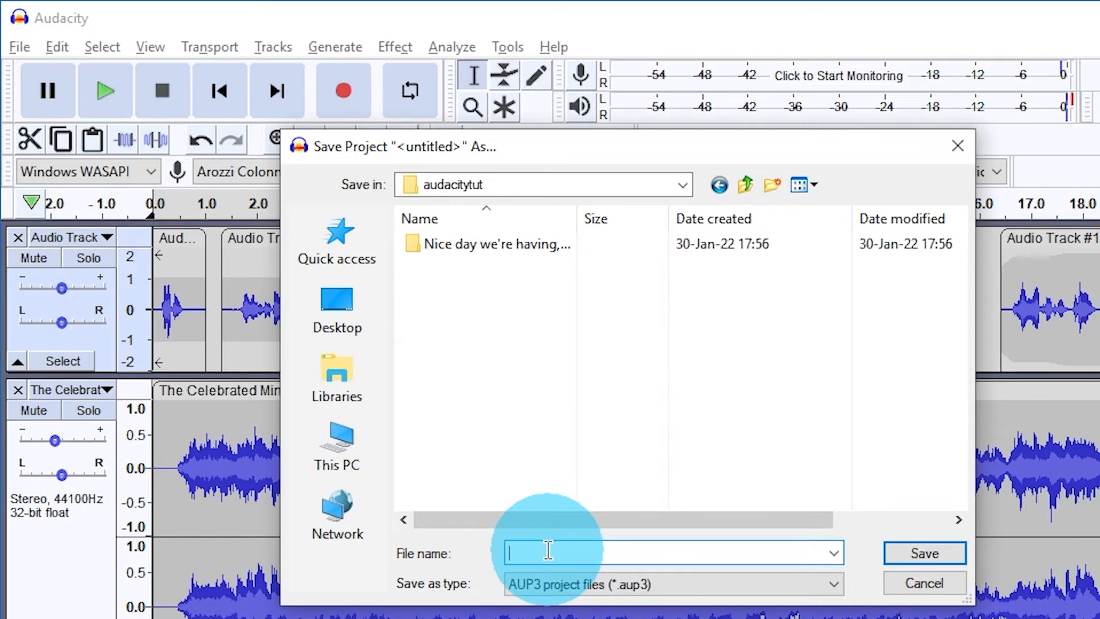
{"action": "type", "text": "paper and read"}
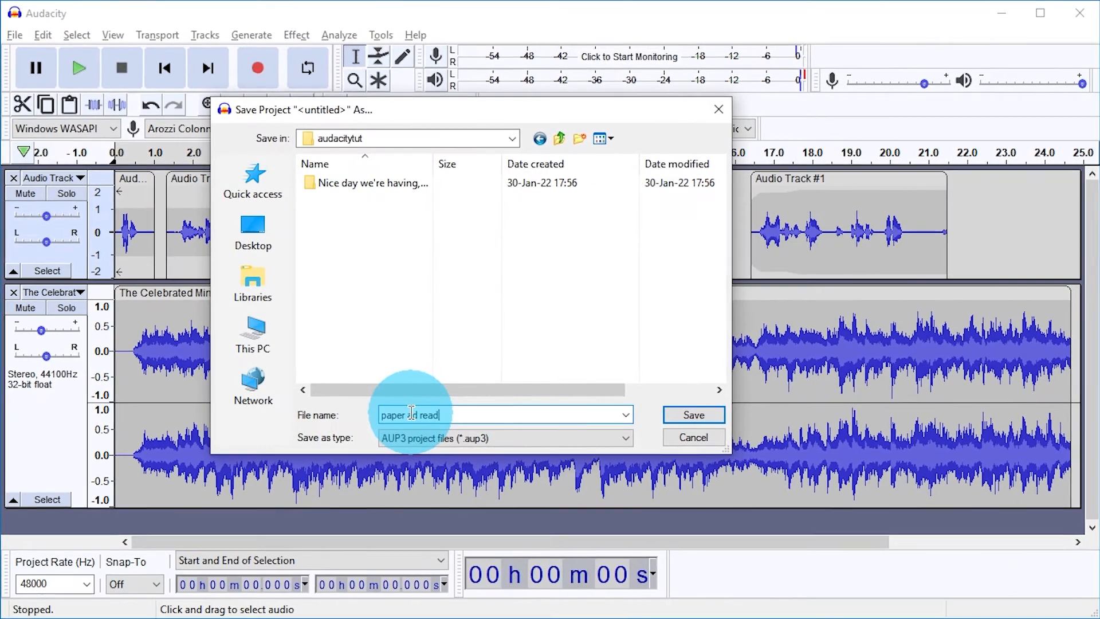
{"action": "left_click", "coordinate": [679, 414]}
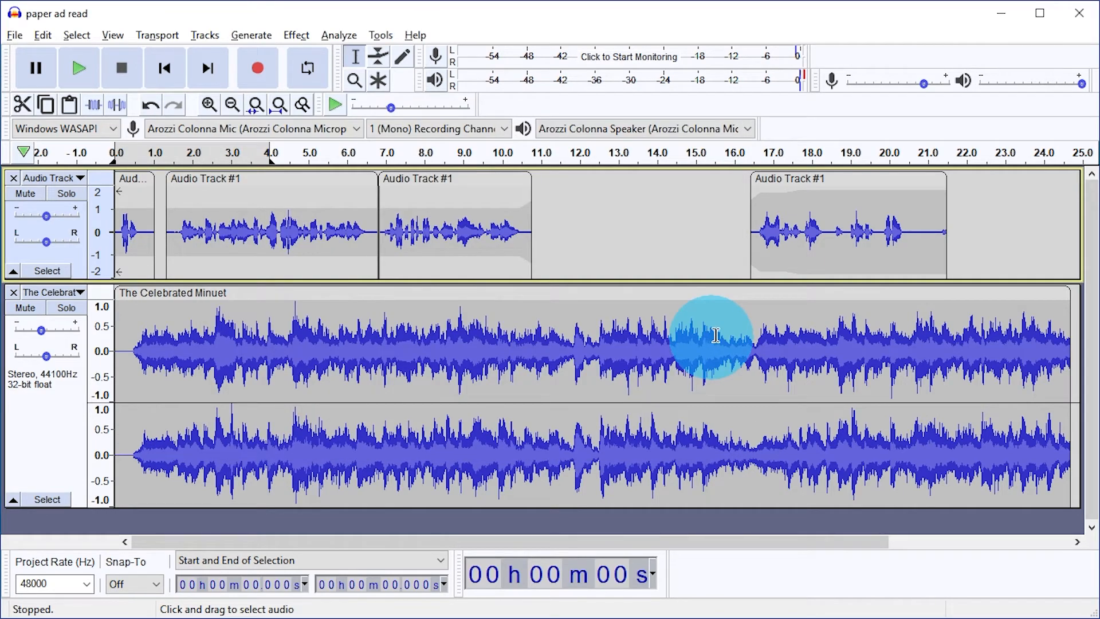
Close the project, reopen paper ad read.aup3 from the audacitytut folder, and play it.
{"action": "left_click", "coordinate": [1079, 13]}
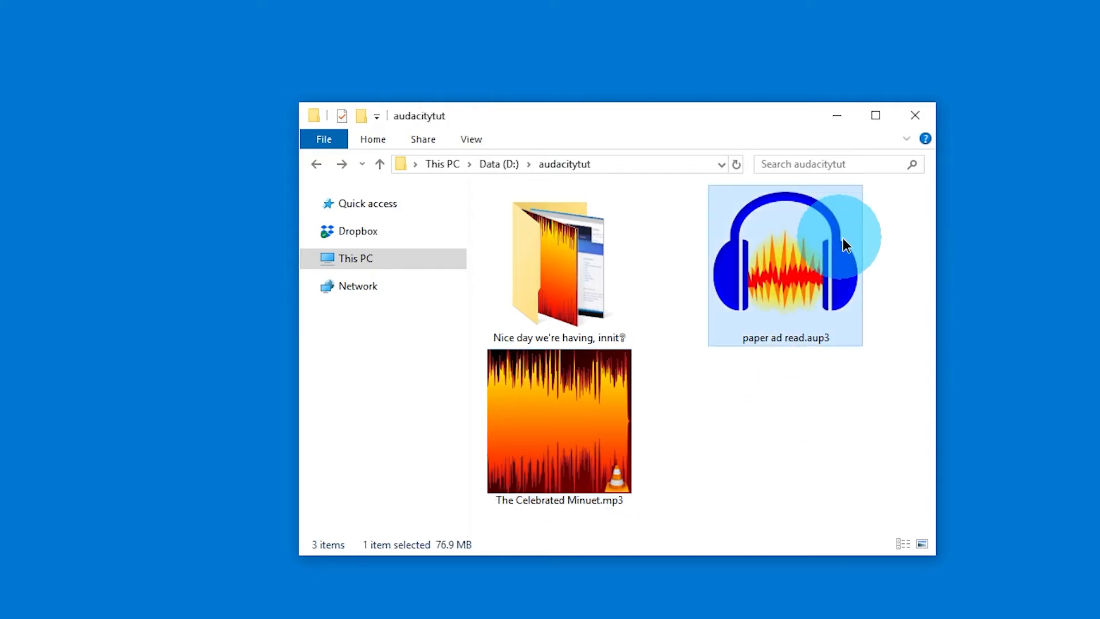
{"action": "double_click", "coordinate": [809, 256]}
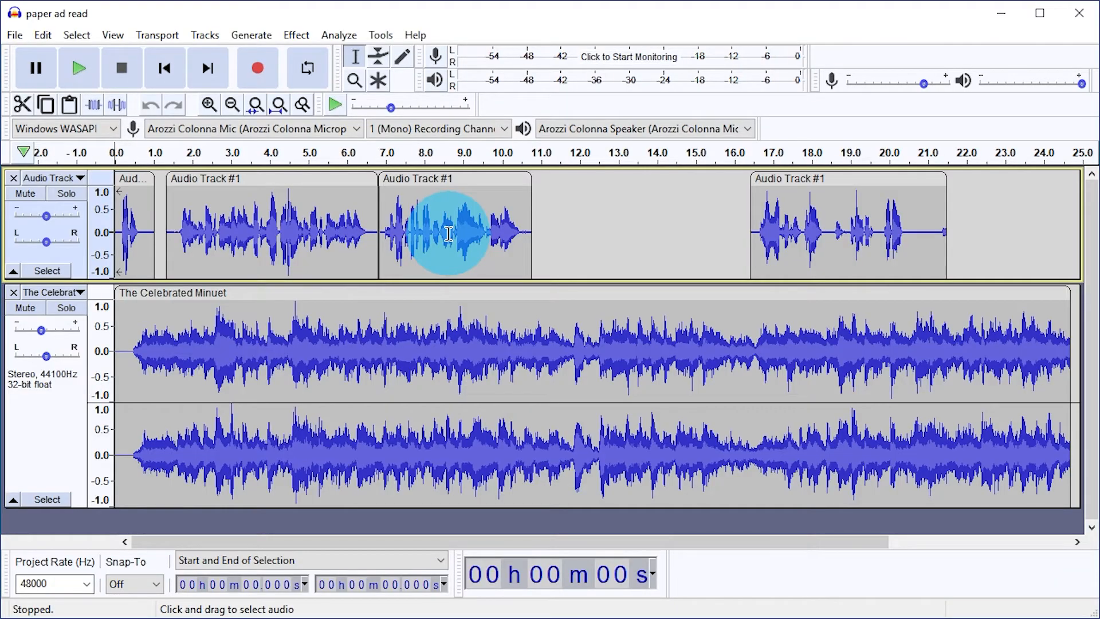
{"action": "key", "text": "space"}
Mute The Celebrated Minuet track and record a voice clip about 5 seconds long at the end of the voice track.
{"action": "left_click", "coordinate": [258, 71]}
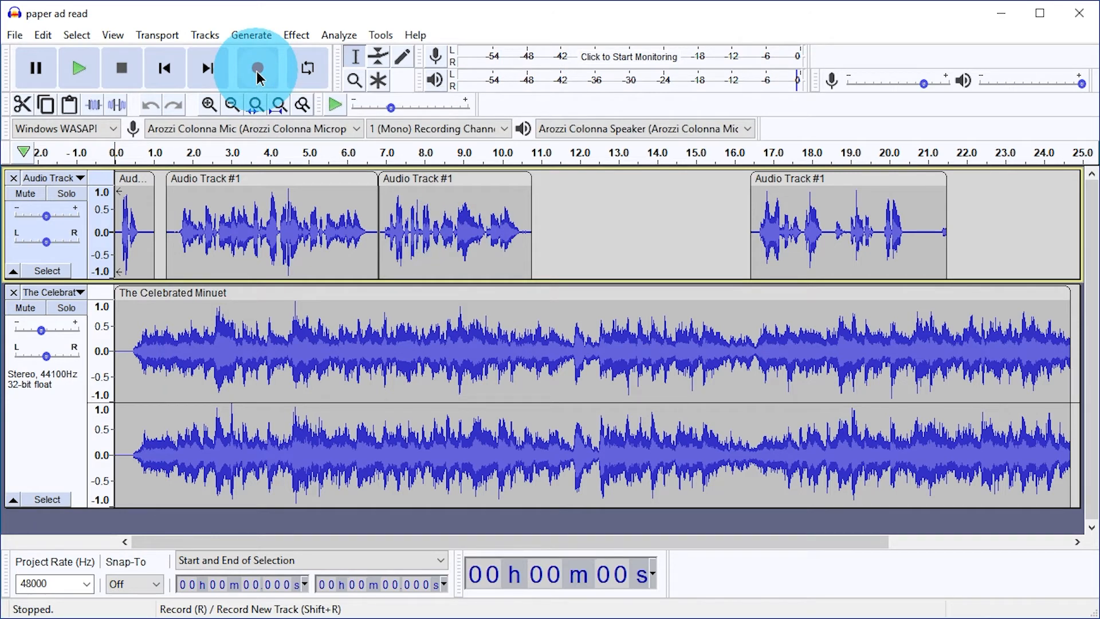
{"action": "left_click", "coordinate": [26, 310]}
{"action": "left_click", "coordinate": [257, 68]}
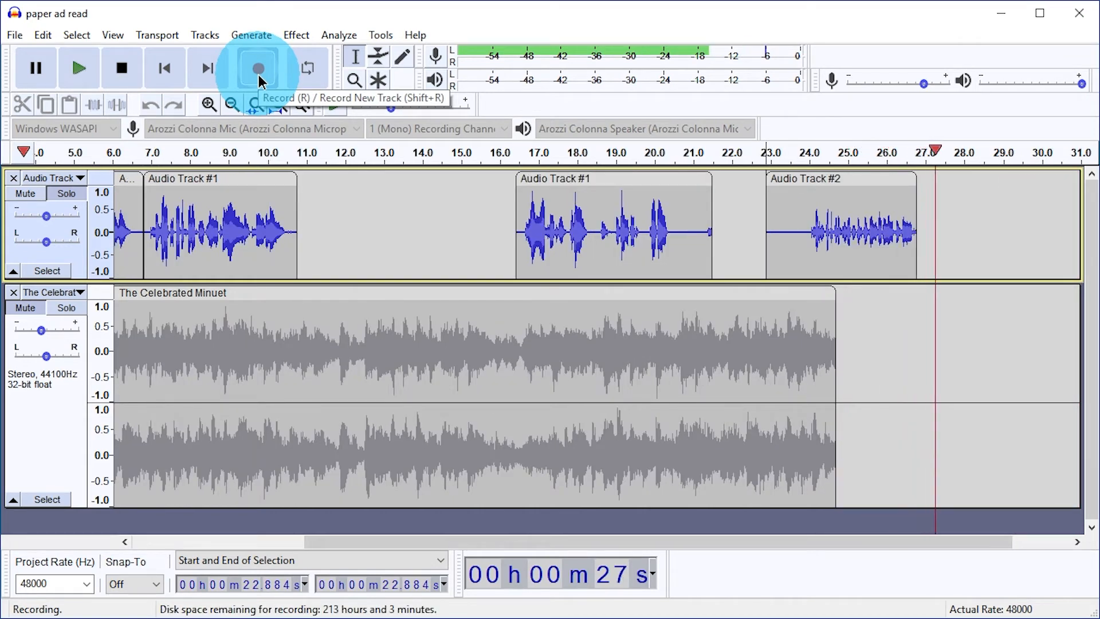
{"action": "key", "text": "space"}
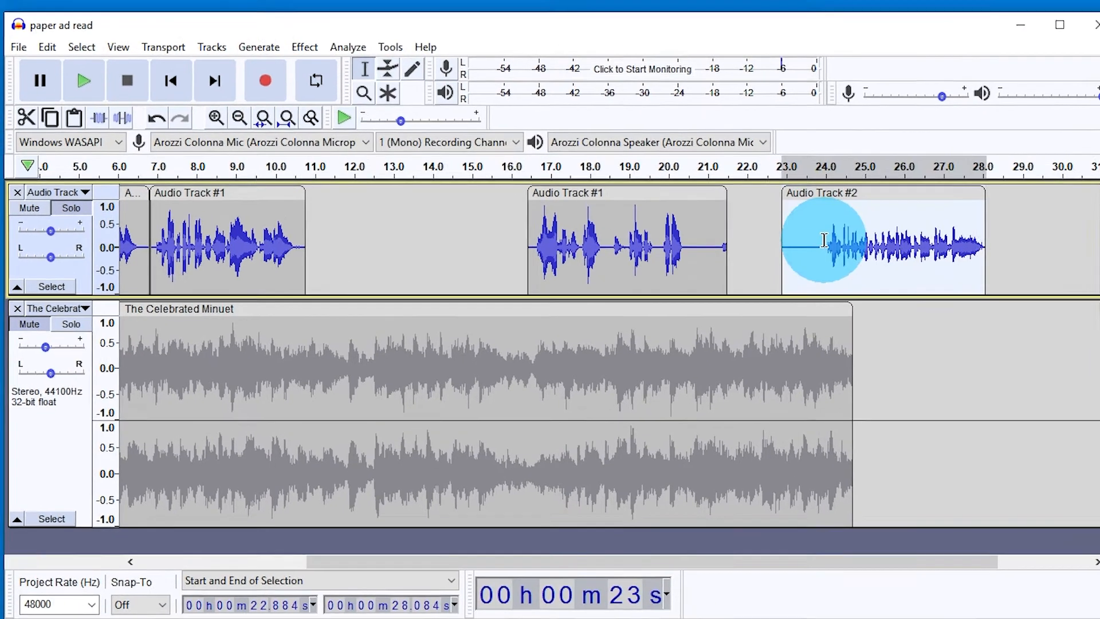
Apply Change Speed with a 50 percent change to the newly recorded voice clip and play it.
{"action": "double_click", "coordinate": [807, 225]}
{"action": "left_click", "coordinate": [337, 93]}
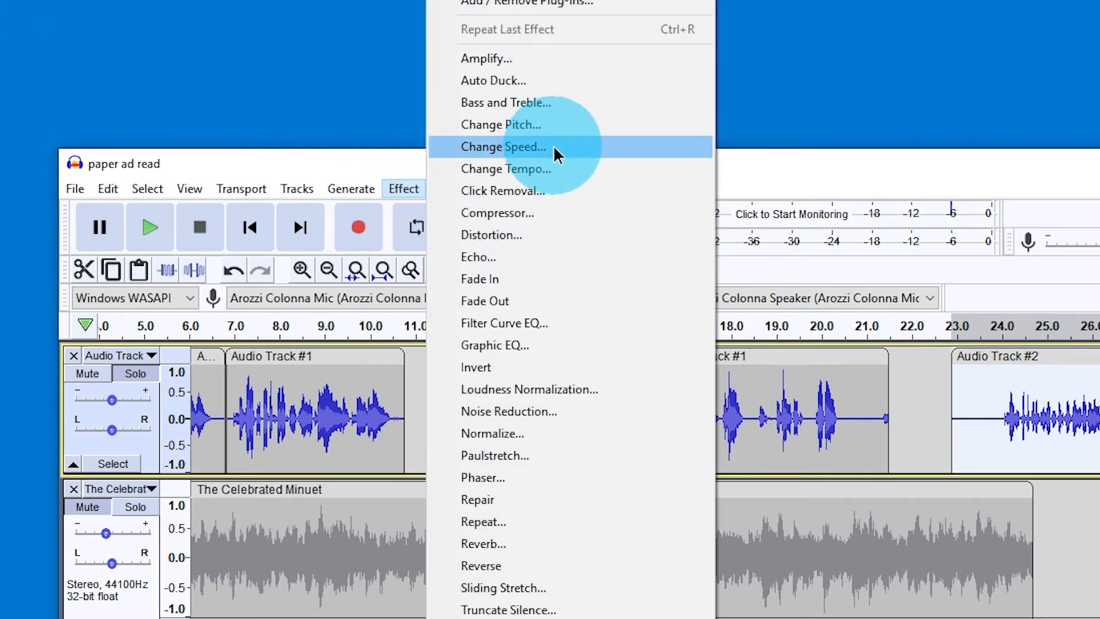
{"action": "left_click", "coordinate": [552, 147]}
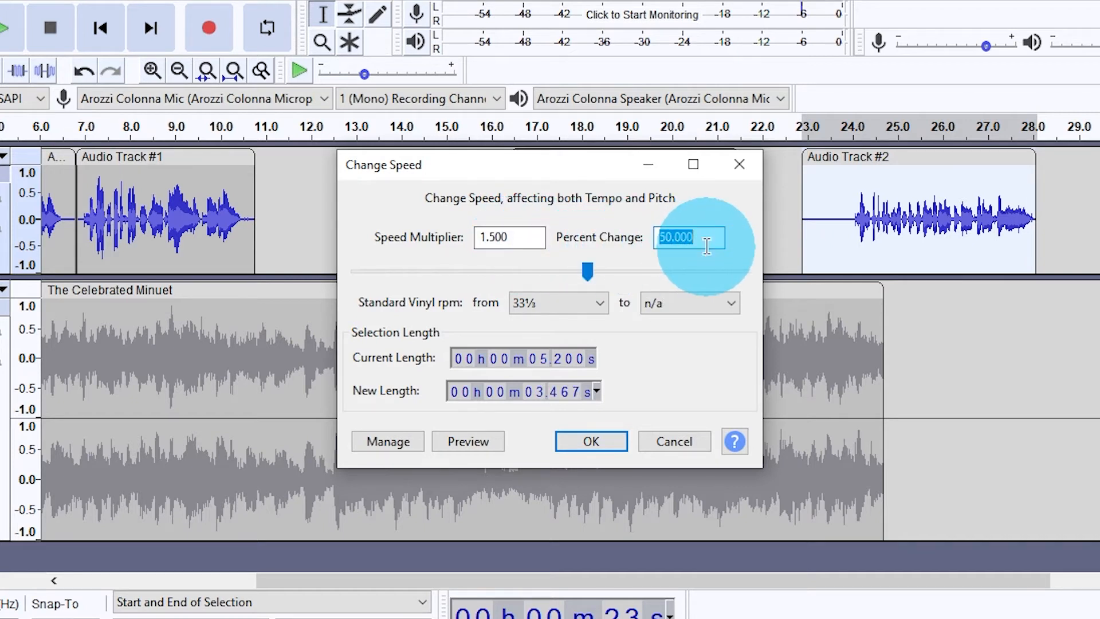
{"action": "left_click", "coordinate": [567, 442]}
{"action": "key", "text": "space"}
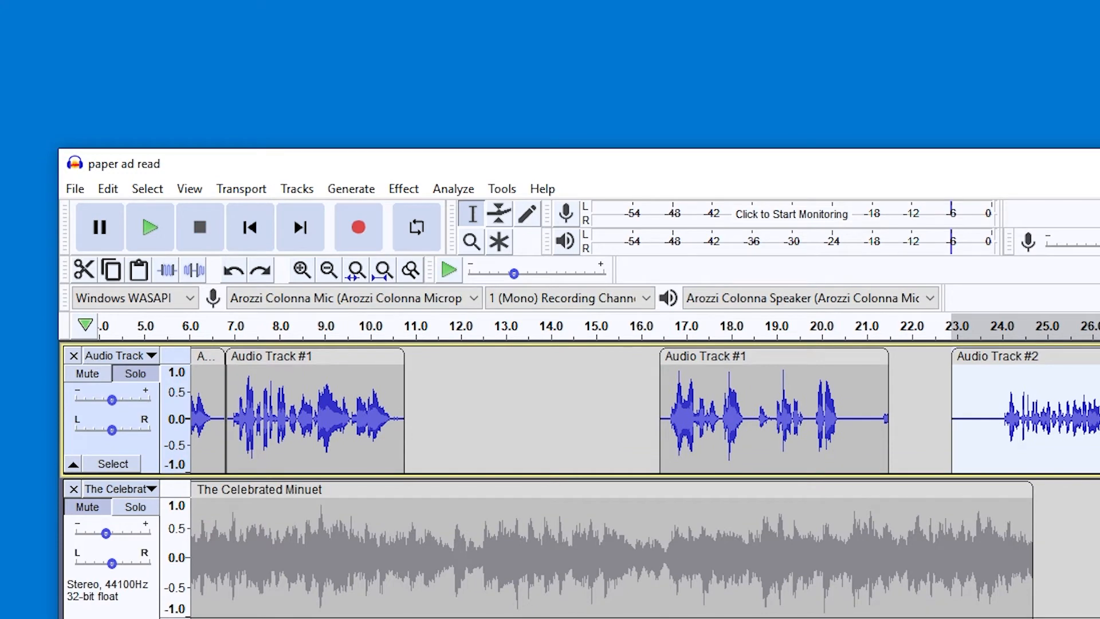
Apply Change Tempo with a 50 percent change and high quality stretching to the newly recorded voice clip.
{"action": "left_click", "coordinate": [403, 189]}
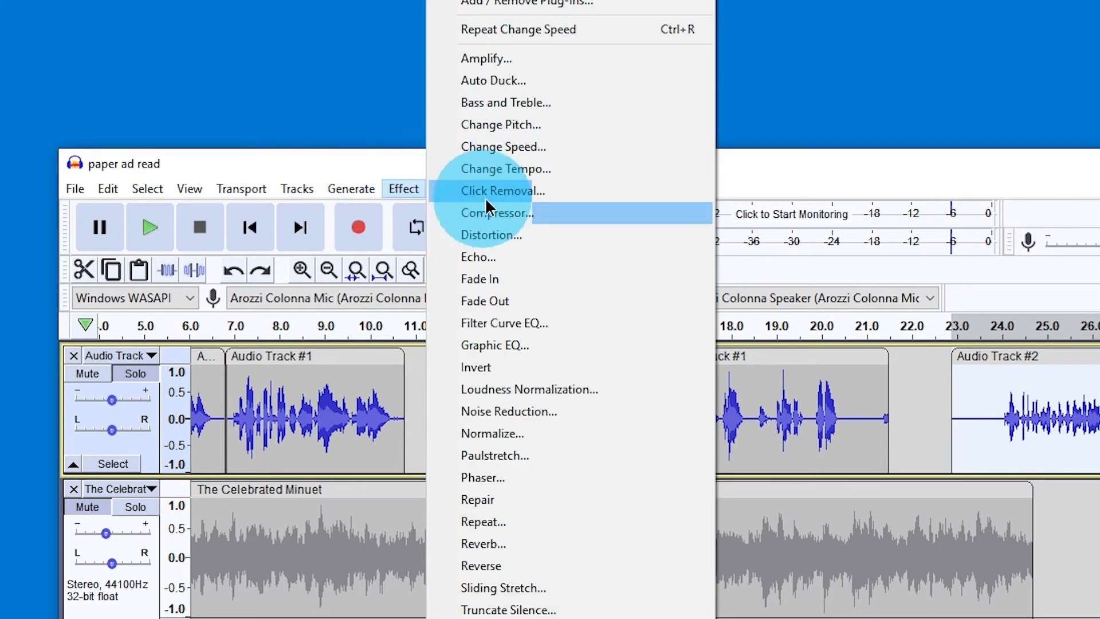
{"action": "left_click", "coordinate": [530, 170]}
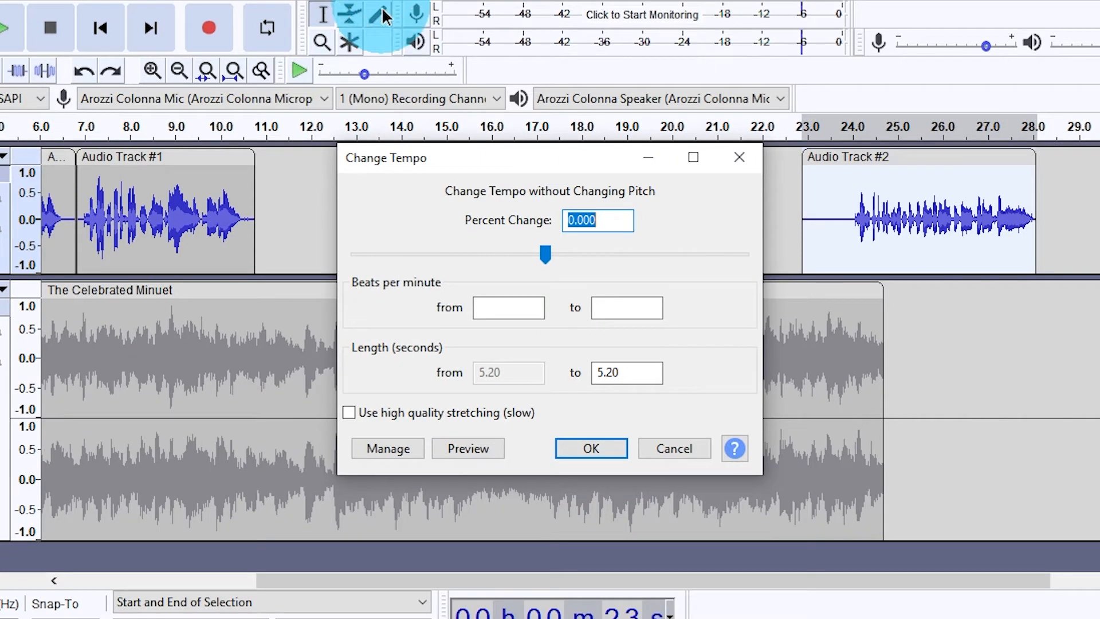
{"action": "type", "text": "0"}
{"action": "left_click", "coordinate": [589, 219]}
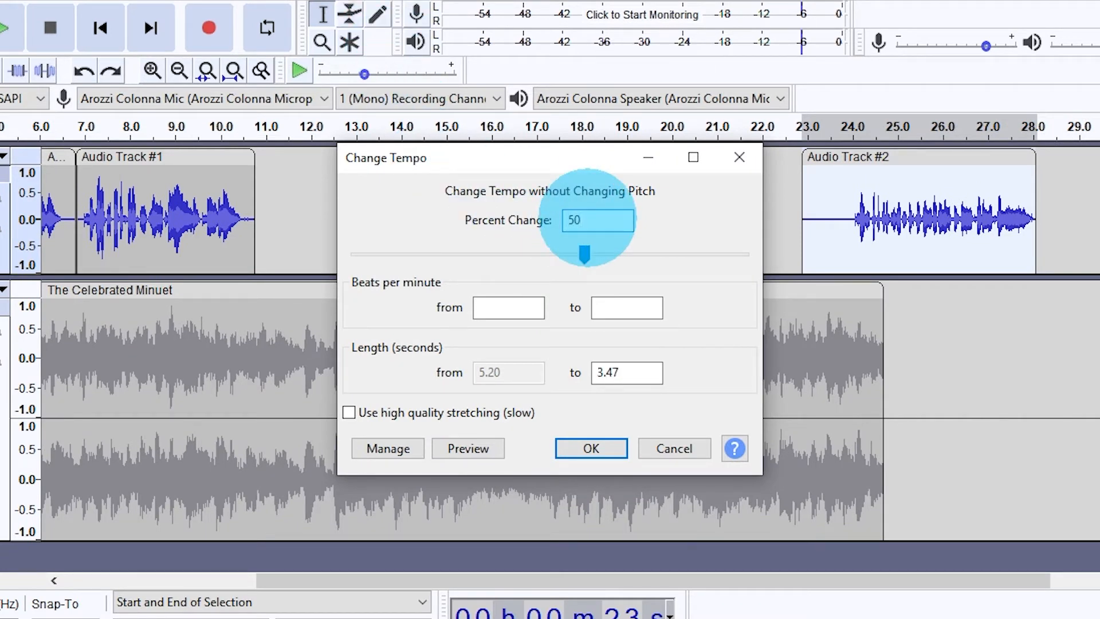
{"action": "left_click", "coordinate": [411, 413]}
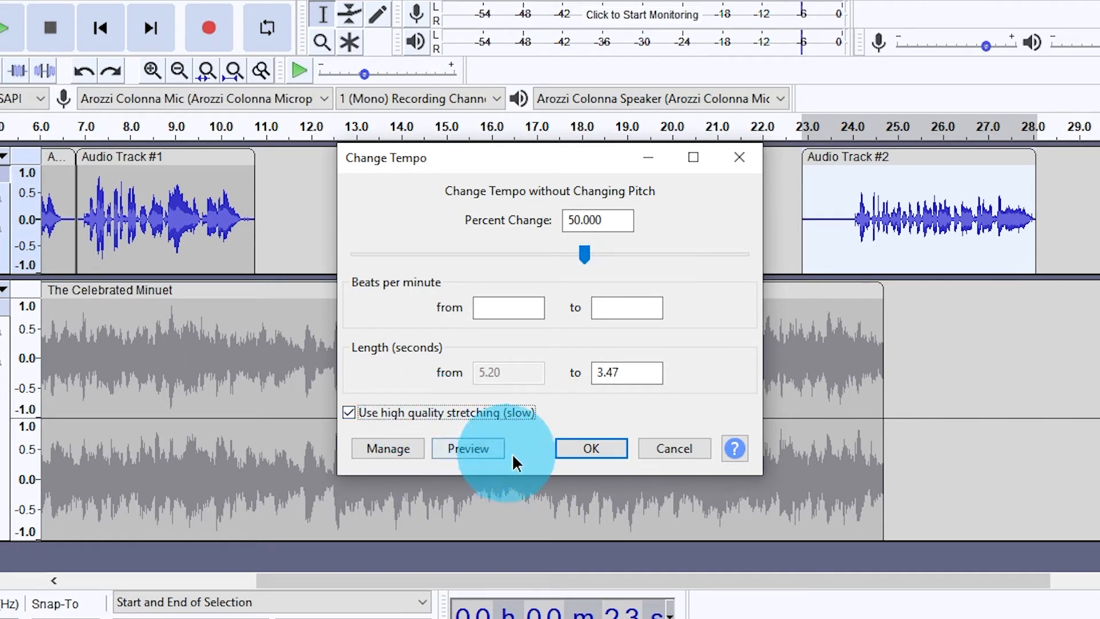
{"action": "left_click", "coordinate": [579, 451]}
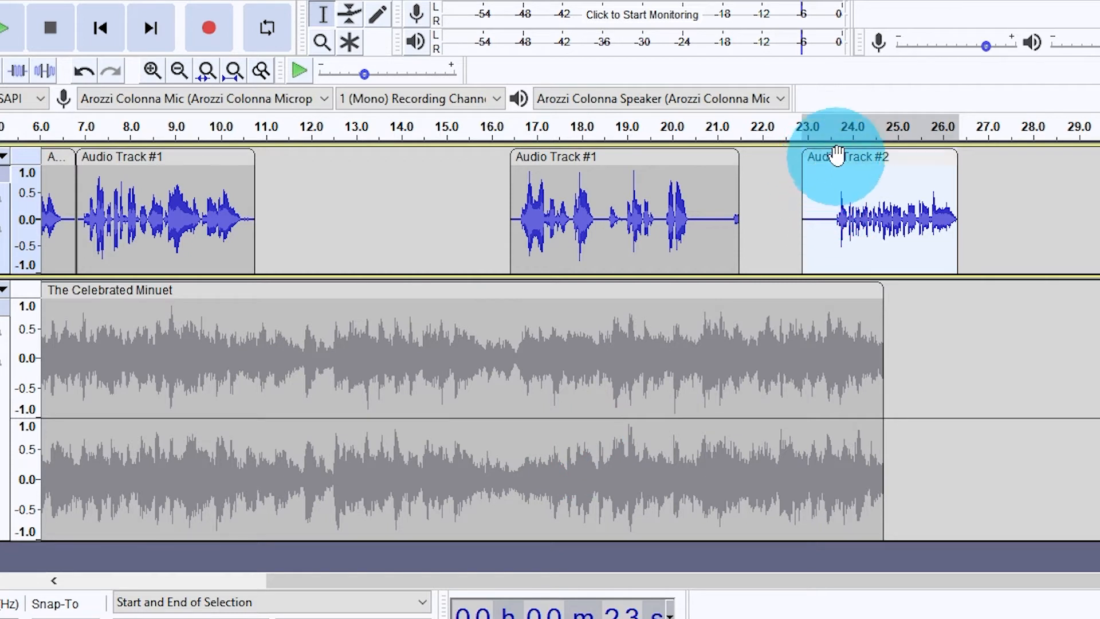
Bring the newly recorded voice clip forward to about 20.8 seconds and remove the silence between it and the preceding speech.
{"action": "left_click_drag", "start_coordinate": [835, 154], "coordinate": [766, 157]}
{"action": "left_click_drag", "start_coordinate": [763, 217], "coordinate": [686, 226]}
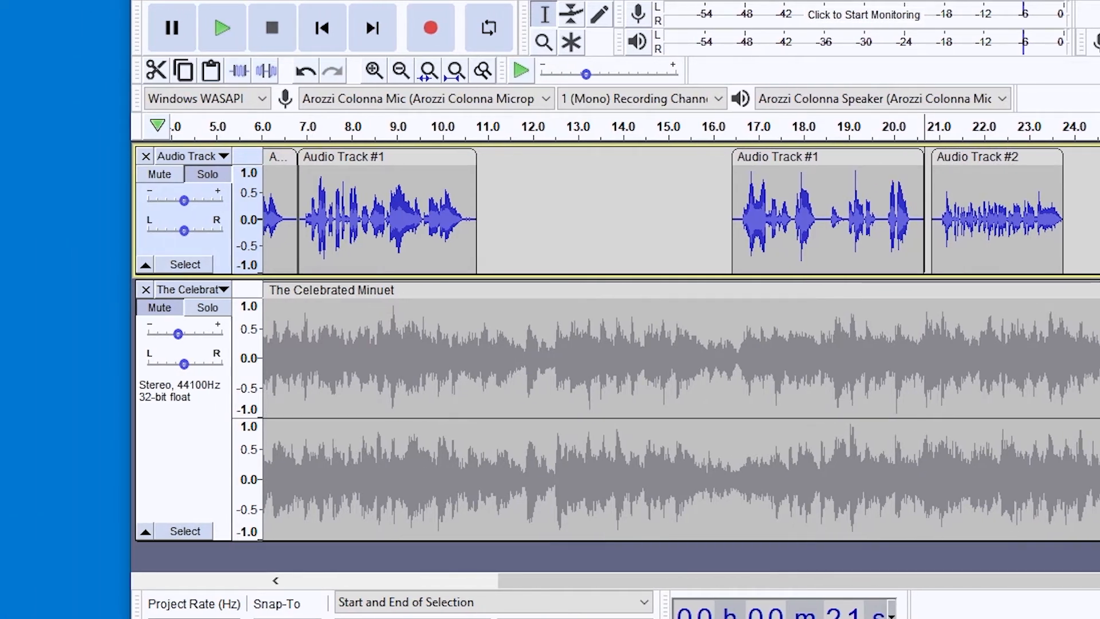
Unmute The Celebrated Minuet track and set its gain to -3.0 dB.
{"action": "left_click", "coordinate": [144, 309]}
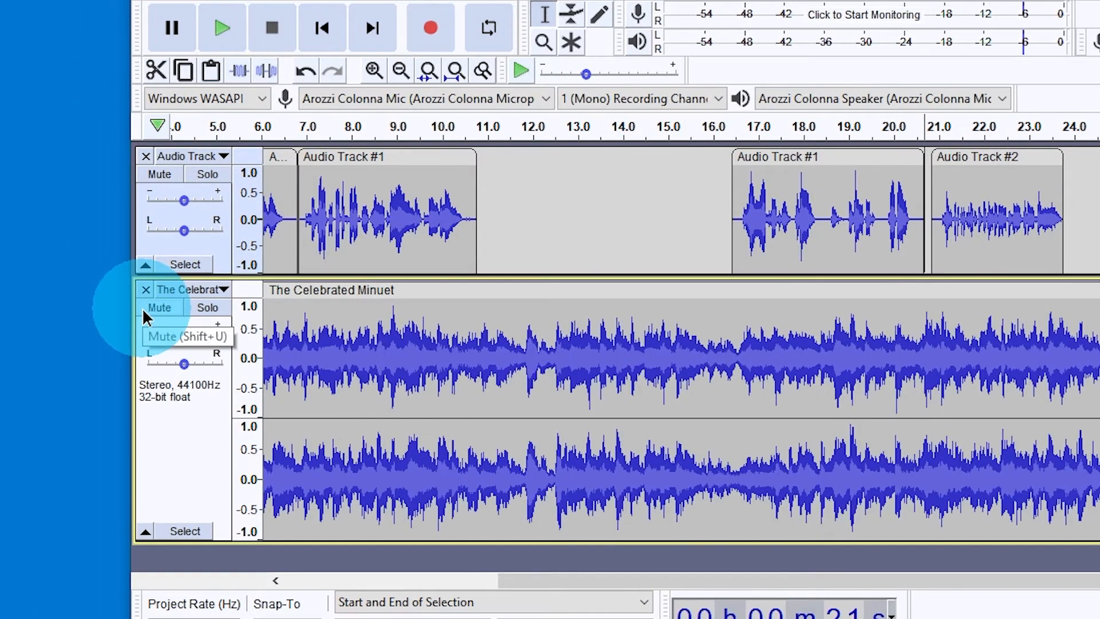
{"action": "left_click", "coordinate": [160, 331]}
{"action": "left_click_drag", "start_coordinate": [182, 337], "coordinate": [187, 339]}
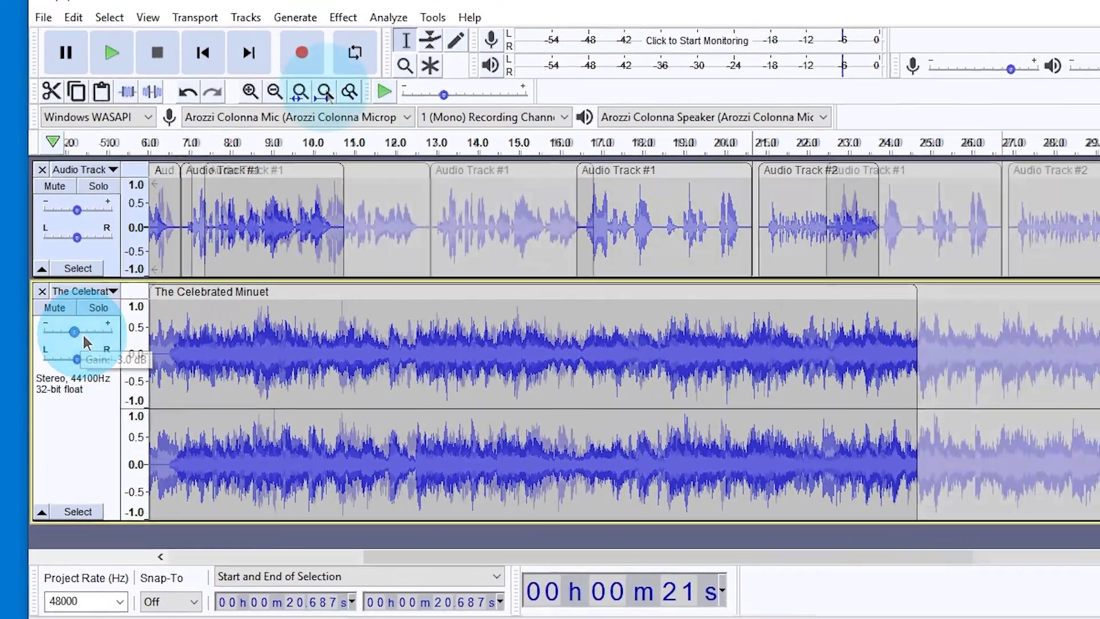
Shape The Celebrated Minuet's volume envelope to stay full between about 11 and 16 seconds and about half during the speech.
{"action": "left_click", "coordinate": [571, 14]}
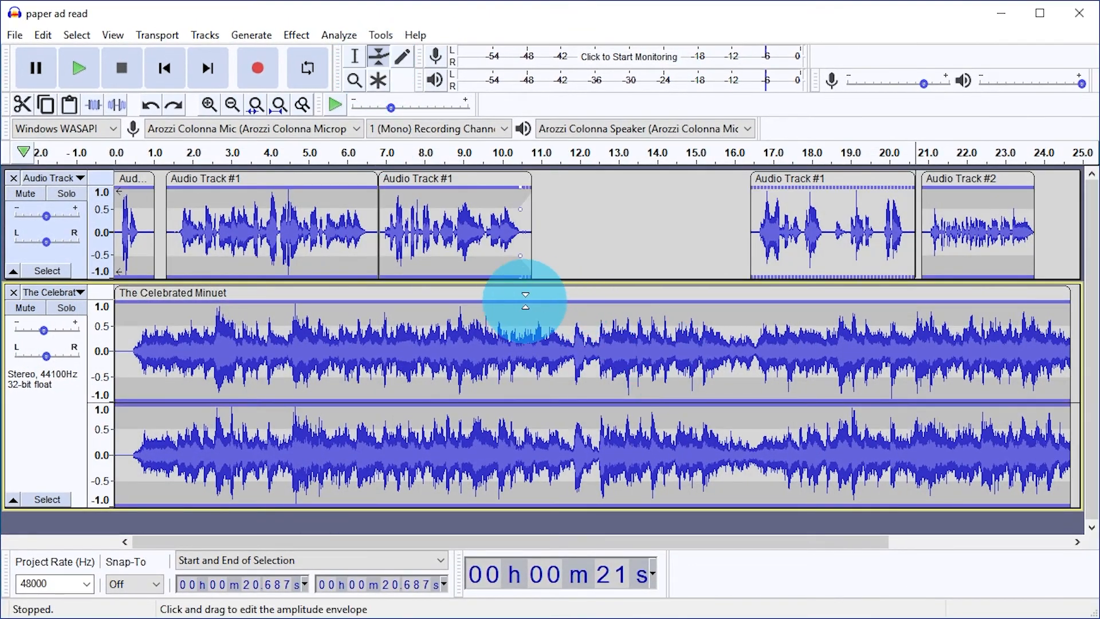
{"action": "mouse_move", "coordinate": [519, 302]}
{"action": "left_mouse_down"}
{"action": "mouse_move", "coordinate": [518, 328]}
{"action": "mouse_move", "coordinate": [546, 301]}
{"action": "left_mouse_up"}
{"action": "left_click", "coordinate": [729, 304]}
{"action": "left_click_drag", "start_coordinate": [759, 305], "coordinate": [759, 325]}
{"action": "left_click_drag", "start_coordinate": [728, 305], "coordinate": [730, 298]}
{"action": "mouse_move", "coordinate": [1054, 321]}
{"action": "left_mouse_down"}
{"action": "mouse_move", "coordinate": [1055, 306]}
{"action": "mouse_move", "coordinate": [1037, 322]}
{"action": "left_mouse_up"}
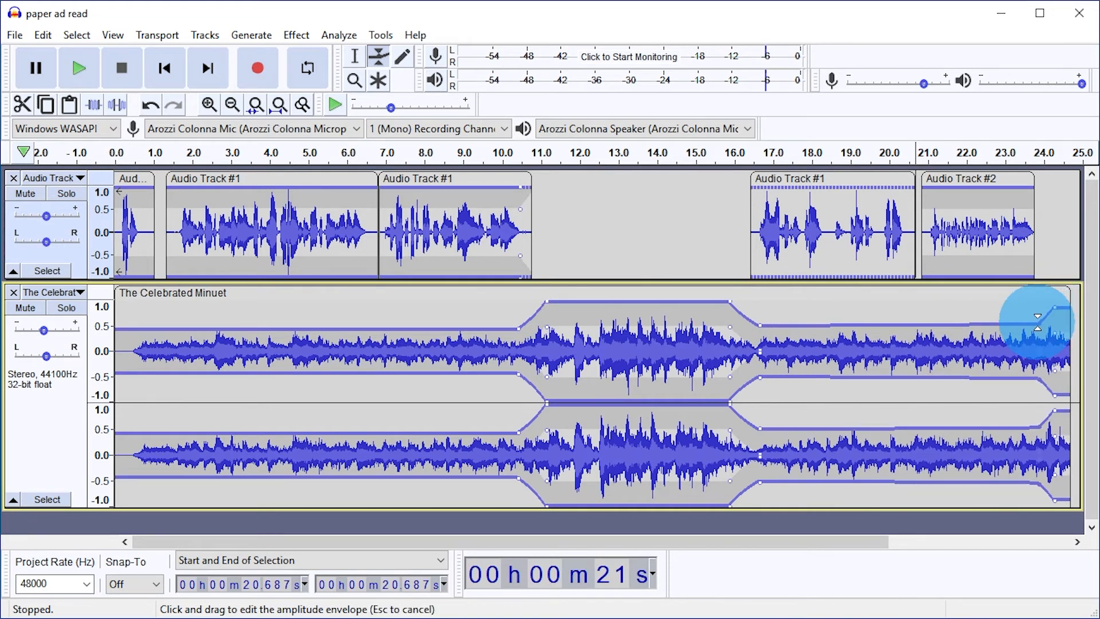
Undo the volume envelope edits on The Celebrated Minuet track.
{"action": "left_click", "coordinate": [151, 105]}
{"action": "left_click", "coordinate": [152, 105]}
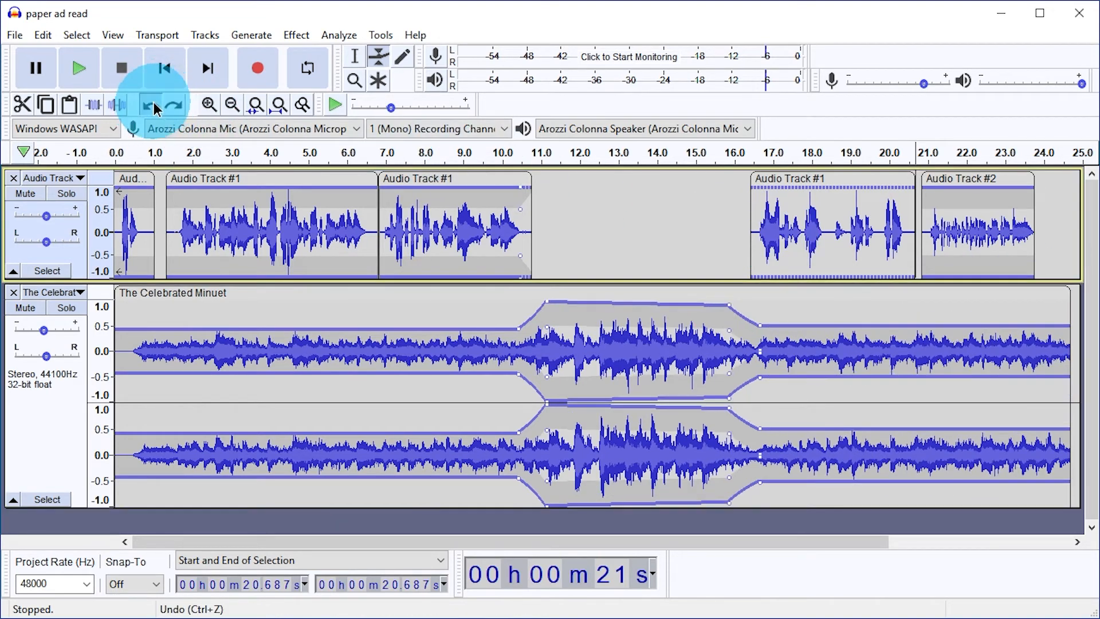
{"action": "left_click", "coordinate": [151, 106]}
{"action": "left_click", "coordinate": [151, 106]}
Try to apply Auto Duck to The Celebrated Minuet track with only the cursor placed in it.
{"action": "left_click", "coordinate": [360, 60]}
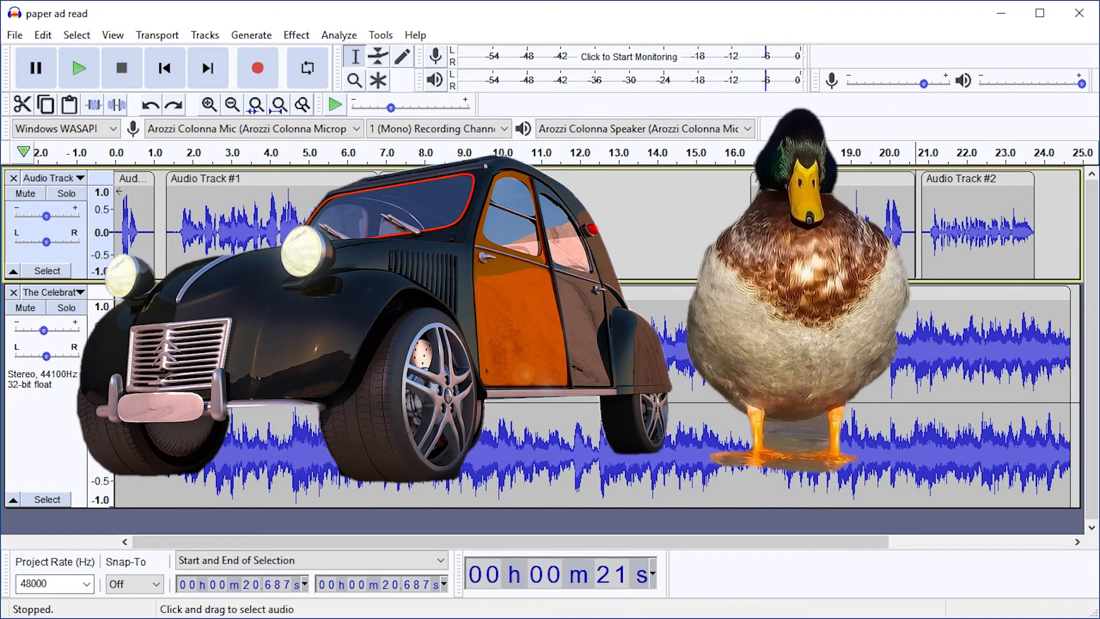
{"action": "left_click", "coordinate": [557, 309]}
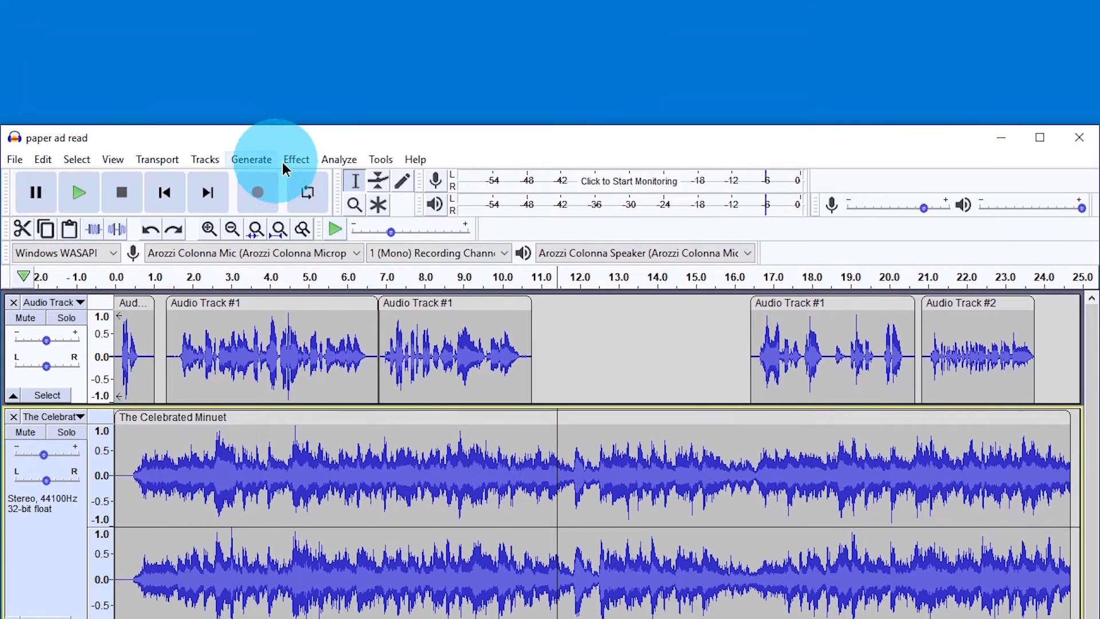
{"action": "left_click", "coordinate": [296, 35]}
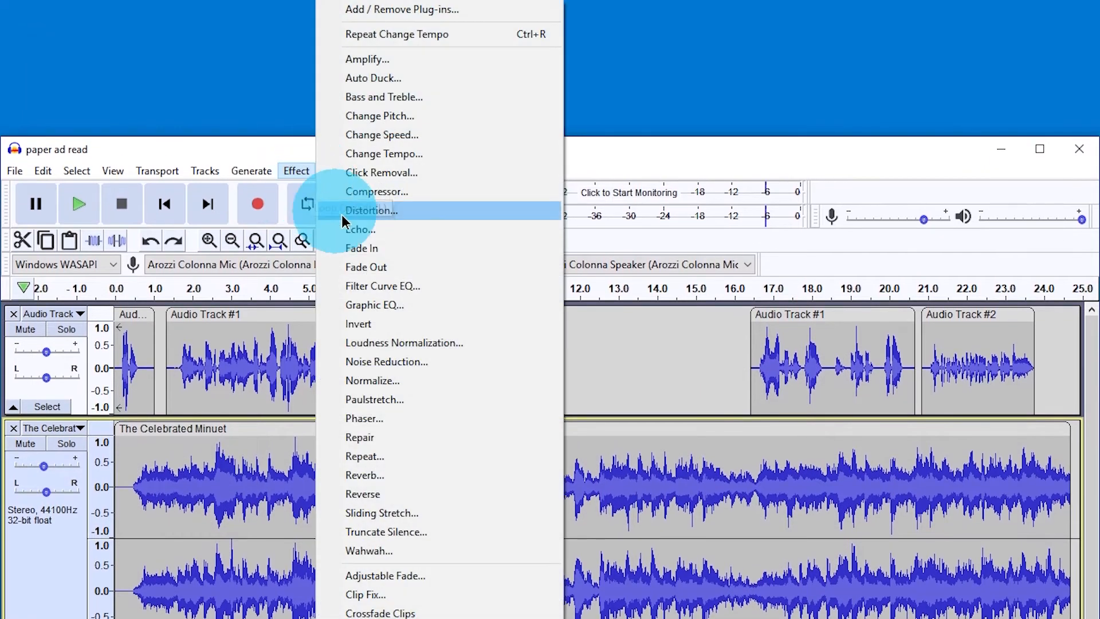
{"action": "left_click", "coordinate": [467, 92]}
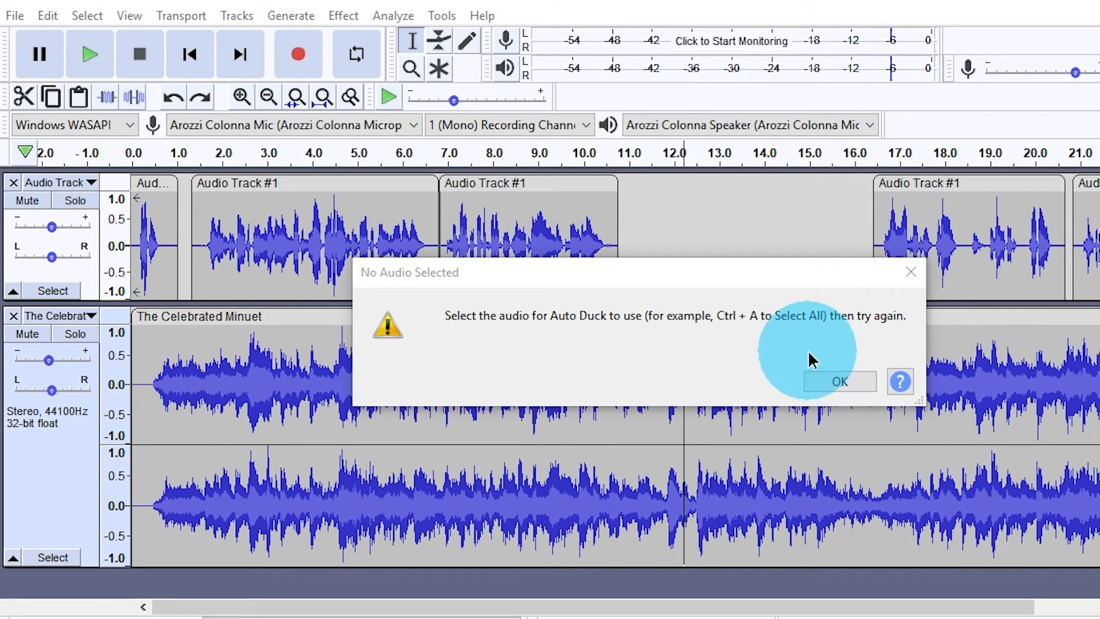
{"action": "left_click", "coordinate": [836, 380]}
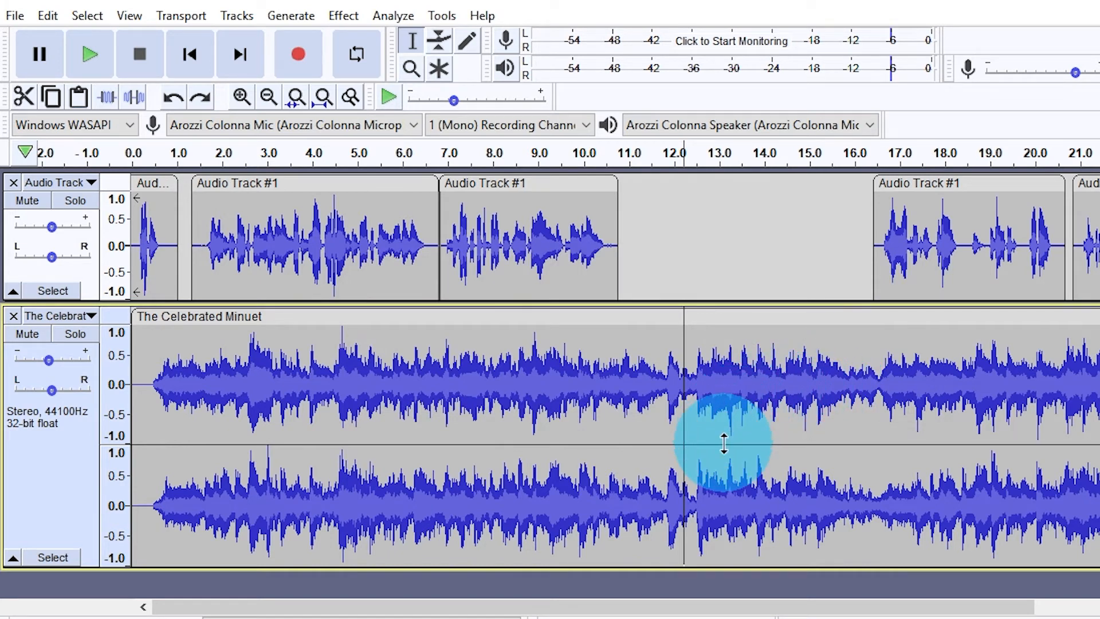
Select the whole Celebrated Minuet clip and try to apply Auto Duck to it.
{"action": "left_click", "coordinate": [692, 314]}
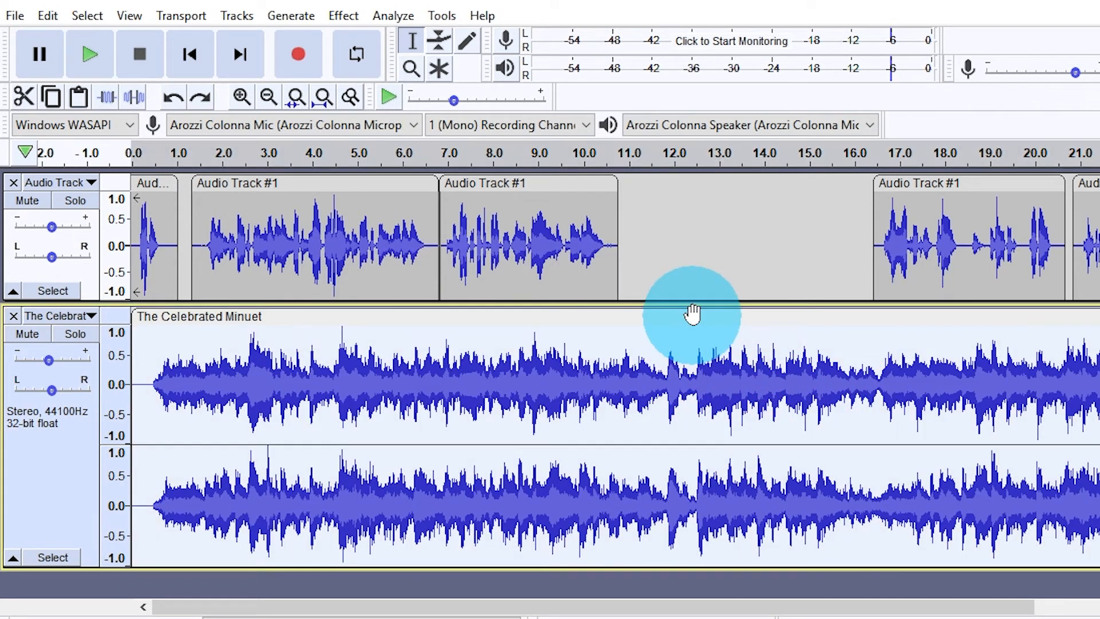
{"action": "left_click", "coordinate": [343, 16]}
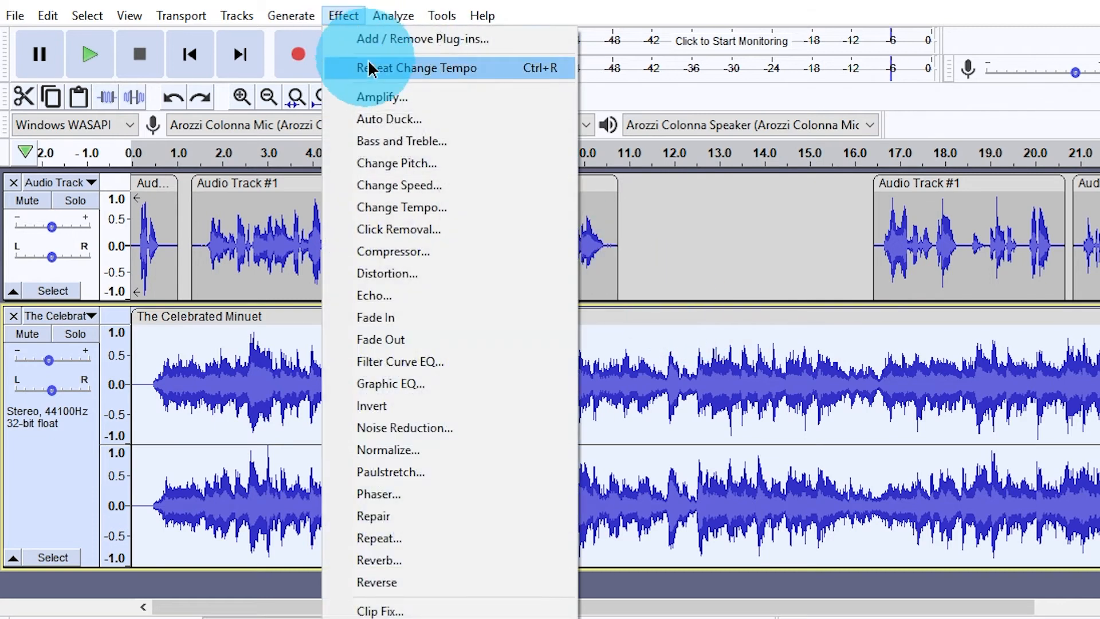
{"action": "left_click", "coordinate": [399, 117]}
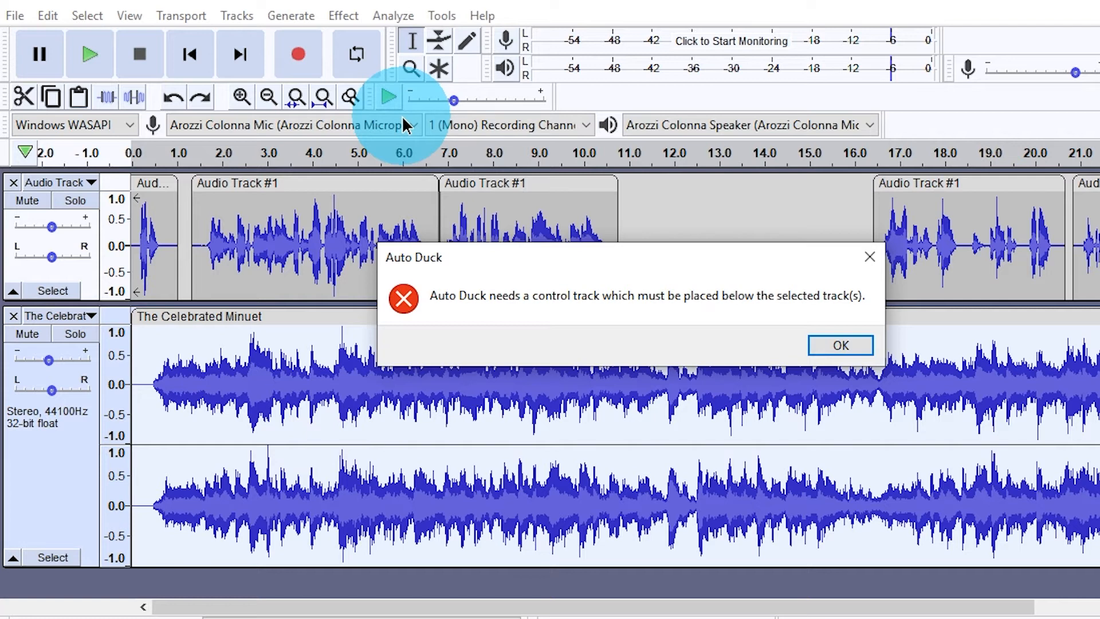
{"action": "left_click", "coordinate": [845, 346]}
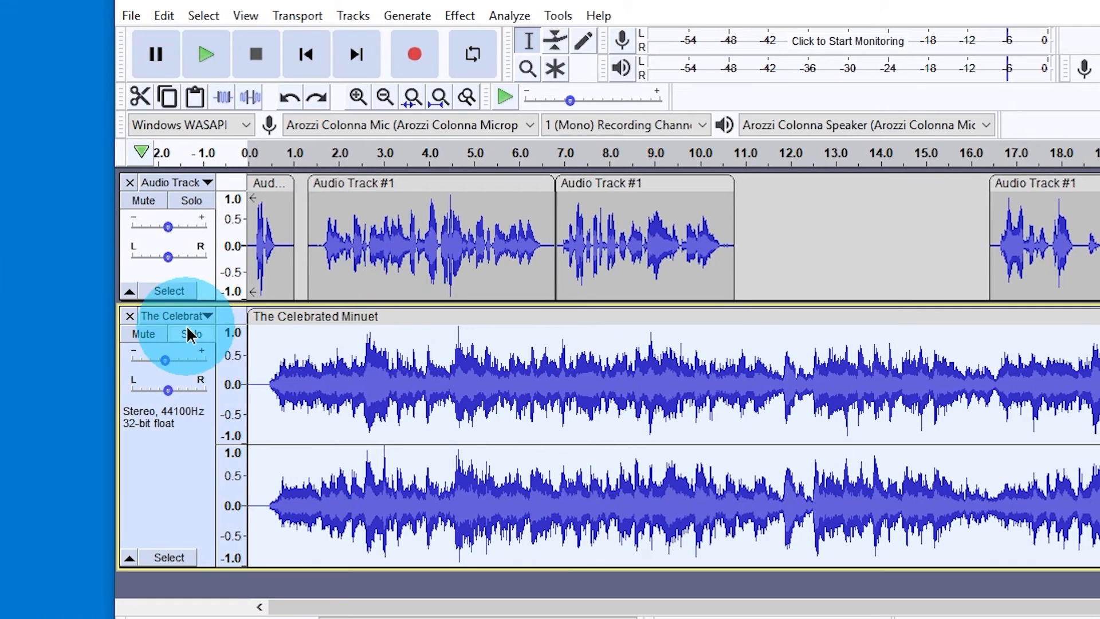
Move The Celebrated Minuet track above the voice track and open the Auto Duck settings for it.
{"action": "left_click", "coordinate": [172, 317]}
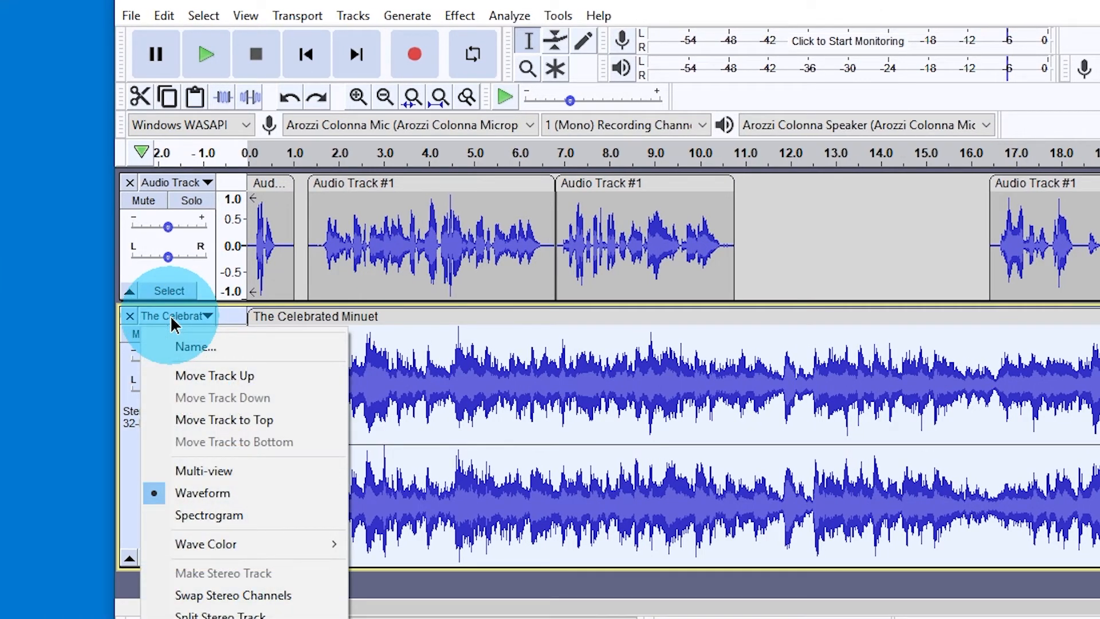
{"action": "left_click", "coordinate": [250, 377]}
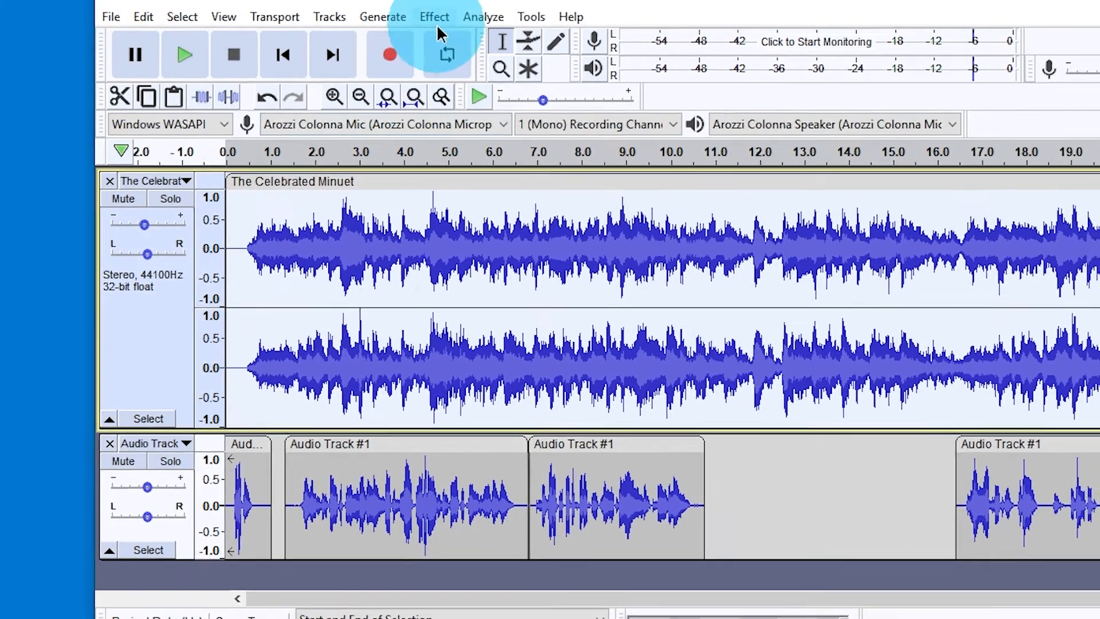
{"action": "left_click", "coordinate": [459, 16]}
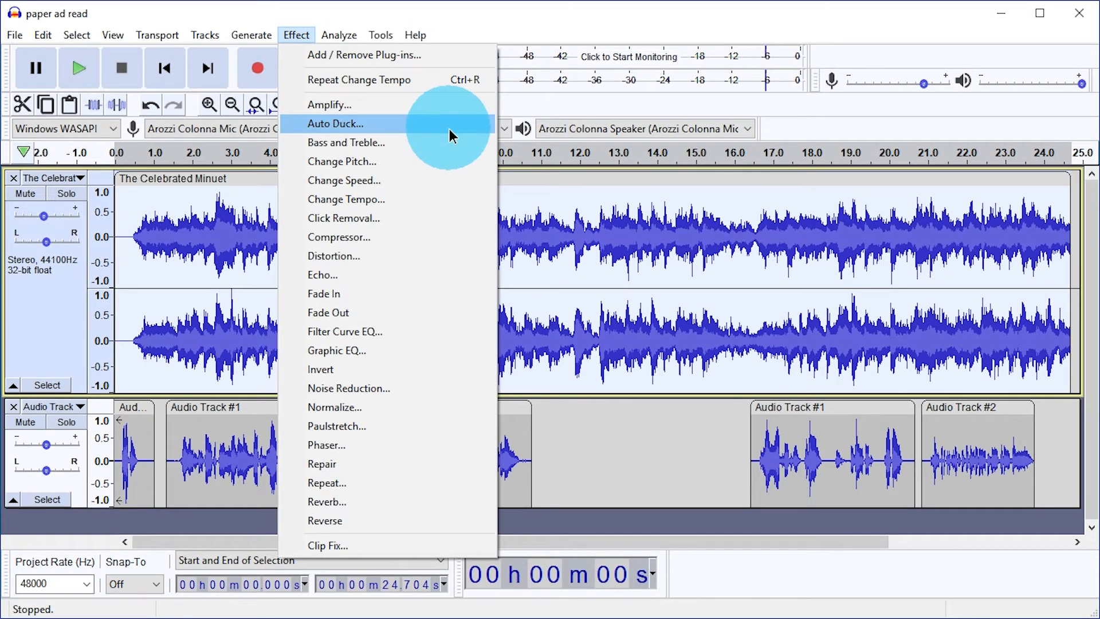
{"action": "left_click", "coordinate": [449, 130]}
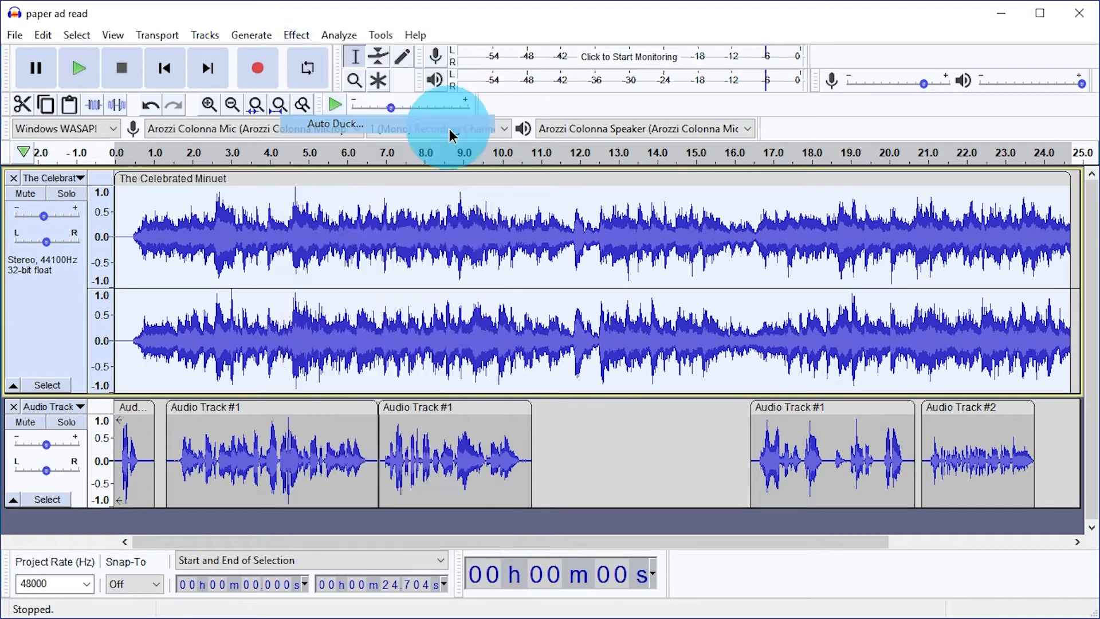
Set Auto Duck's duck amount to -13.5 dB and its outer fade down length to 0.8 seconds.
{"action": "mouse_move", "coordinate": [542, 241]}
{"action": "left_mouse_down"}
{"action": "mouse_move", "coordinate": [549, 200]}
{"action": "mouse_move", "coordinate": [549, 250]}
{"action": "left_mouse_up"}
{"action": "mouse_move", "coordinate": [405, 158]}
{"action": "left_mouse_down"}
{"action": "mouse_move", "coordinate": [360, 156]}
{"action": "mouse_move", "coordinate": [394, 158]}
{"action": "left_mouse_up"}
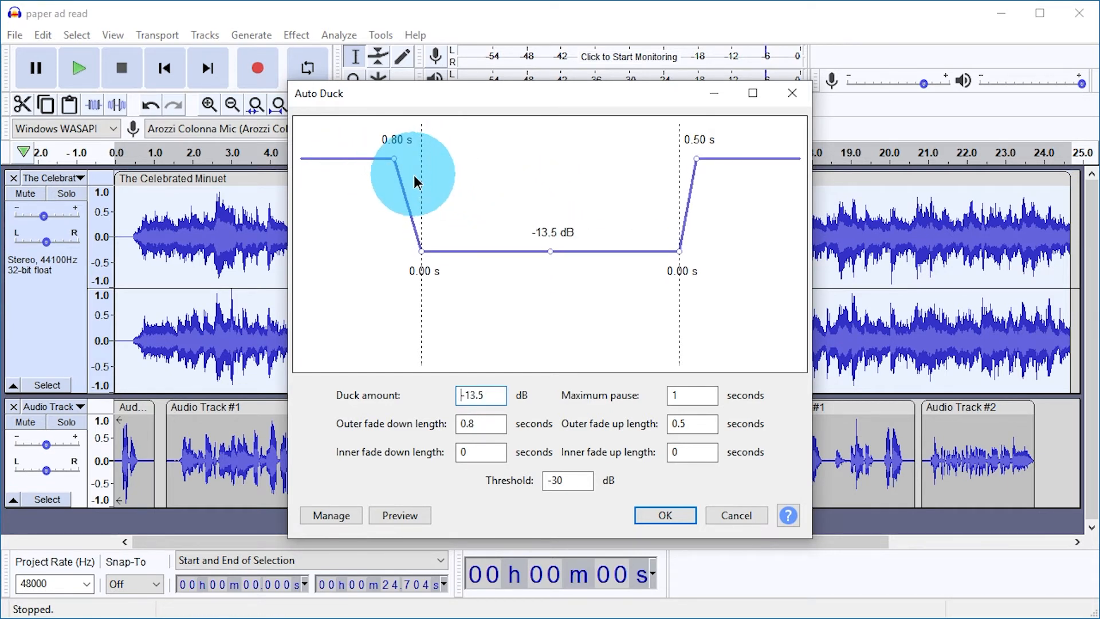
{"action": "left_click_drag", "start_coordinate": [426, 98], "coordinate": [1099, 183]}
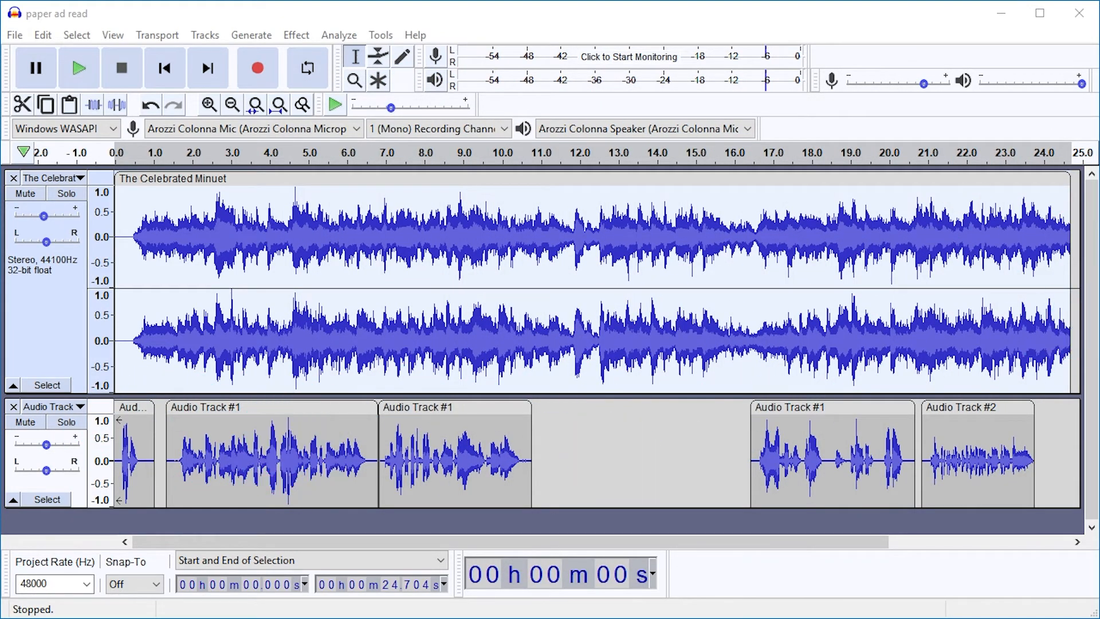
{"action": "left_click_drag", "start_coordinate": [1099, 87], "coordinate": [703, 75]}
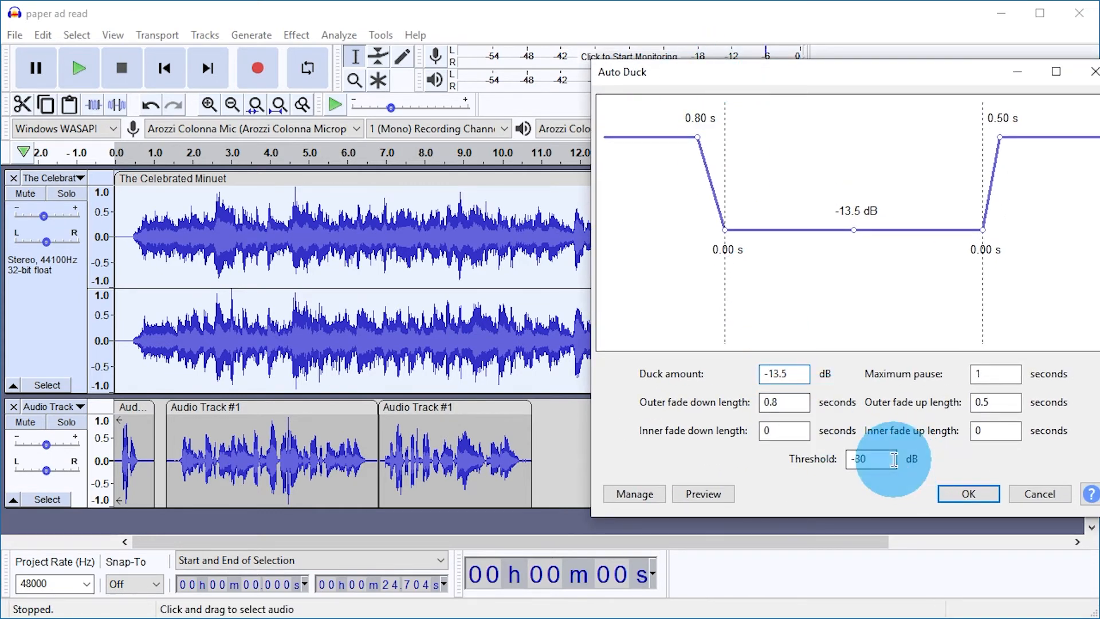
{"action": "left_click_drag", "start_coordinate": [888, 460], "coordinate": [766, 460]}
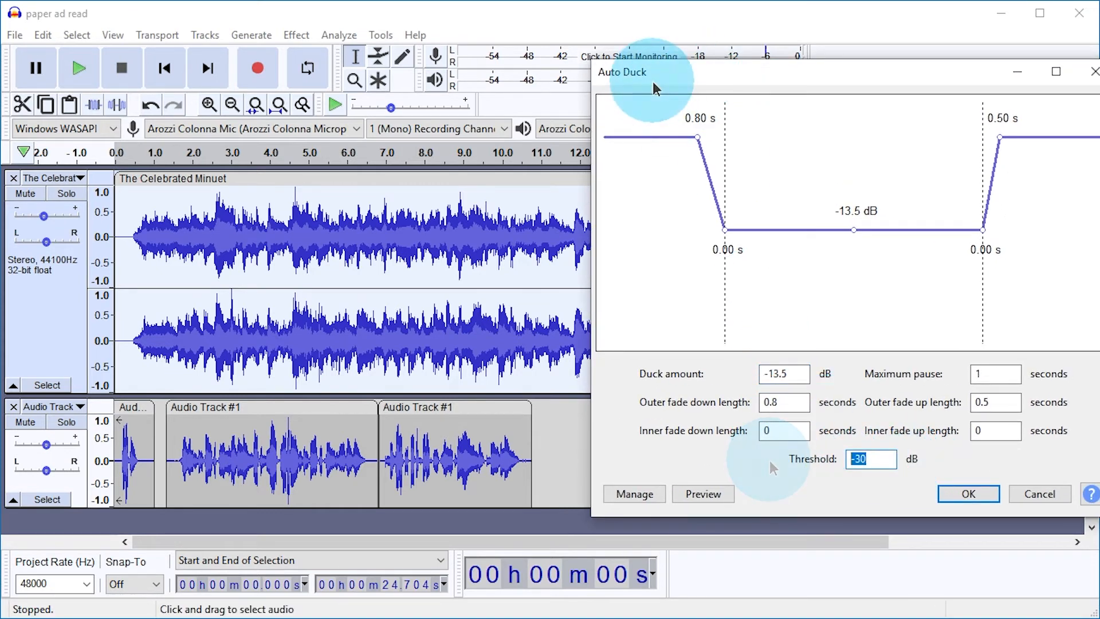
{"action": "left_click_drag", "start_coordinate": [656, 88], "coordinate": [1099, 109]}
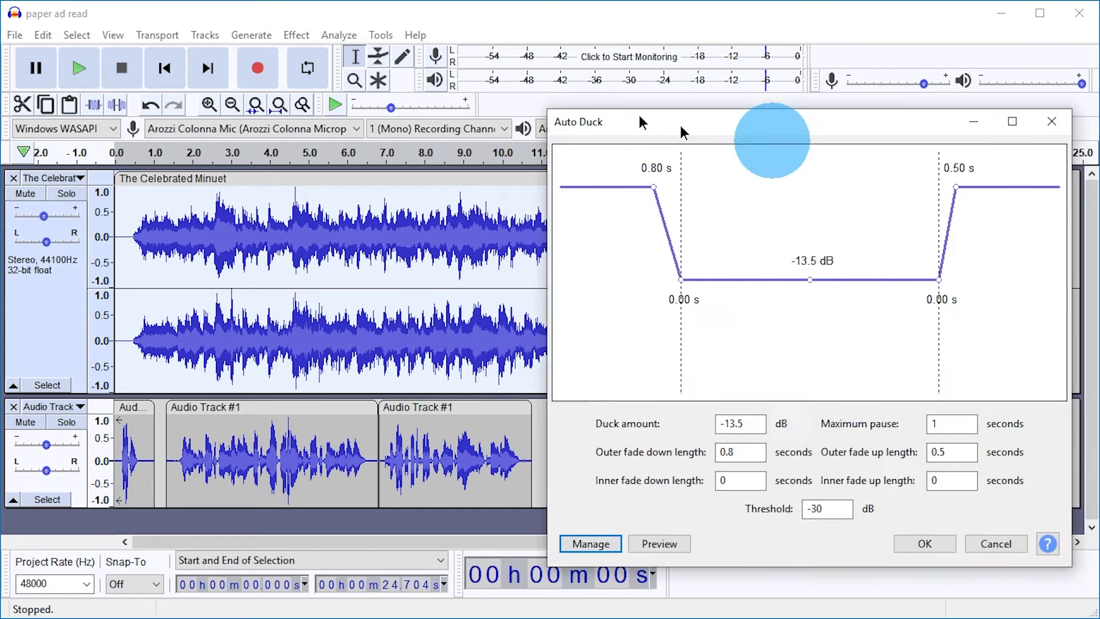
Load Auto Duck's factory default preset and apply the effect to The Celebrated Minuet.
{"action": "left_click_drag", "start_coordinate": [643, 118], "coordinate": [349, 14]}
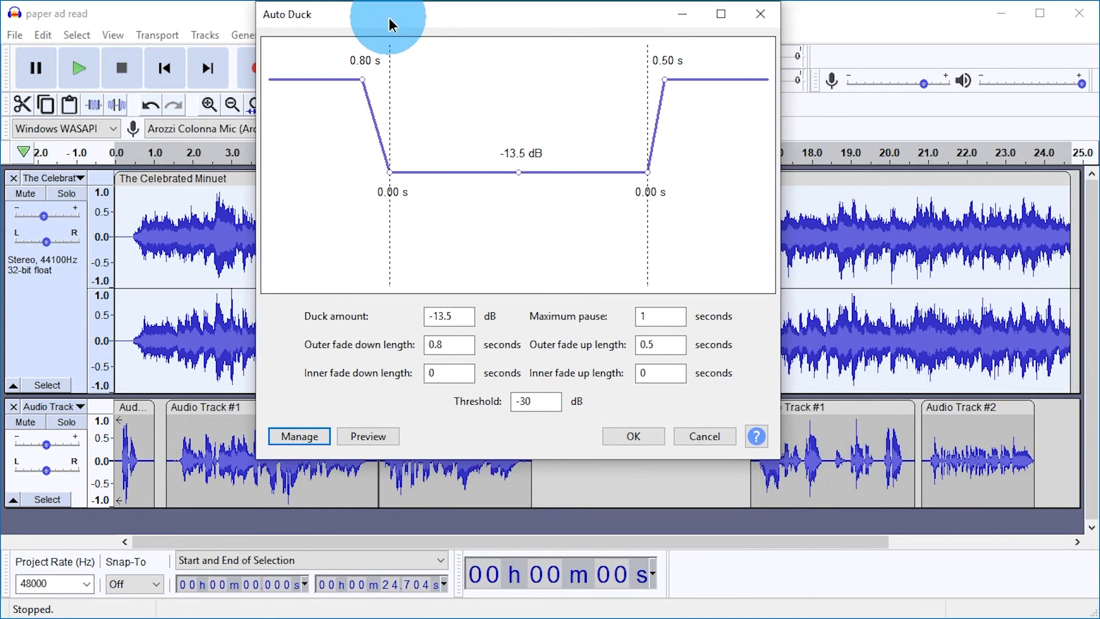
{"action": "left_click", "coordinate": [298, 438]}
{"action": "mouse_move", "coordinate": [360, 518]}
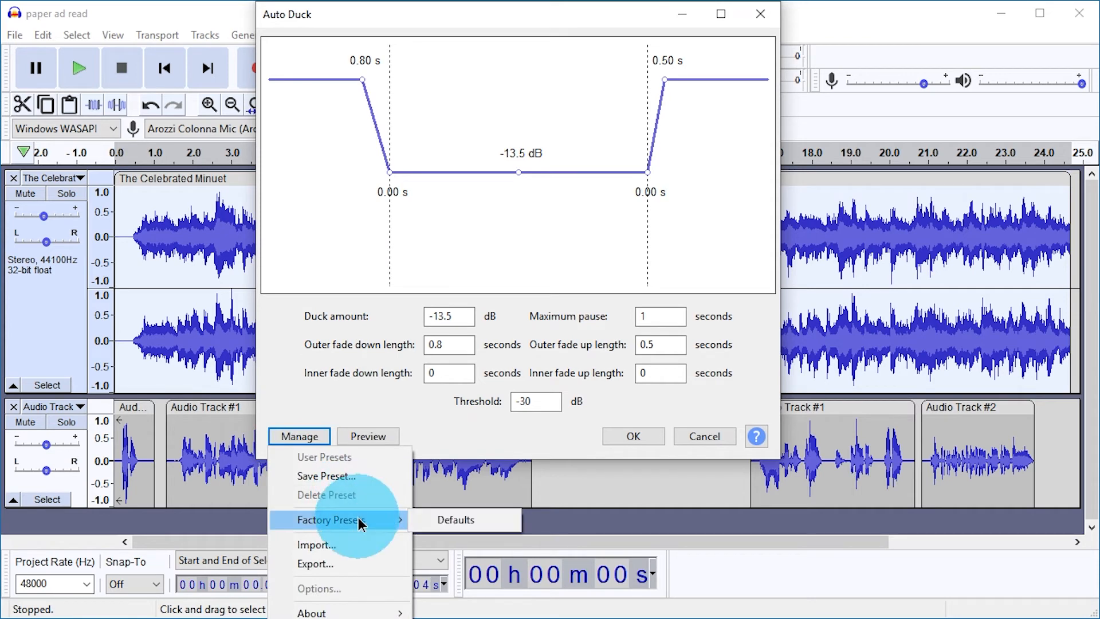
{"action": "left_click", "coordinate": [438, 522]}
{"action": "left_click", "coordinate": [633, 436]}
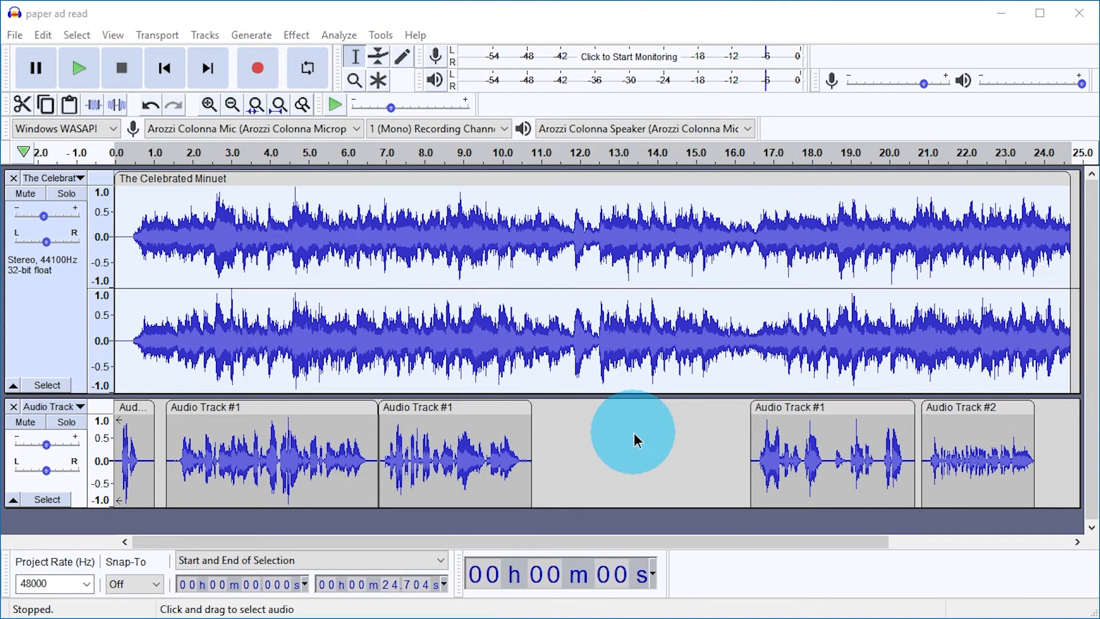
Undo and redo Auto Duck to compare the music waveform before and after ducking.
{"action": "left_click", "coordinate": [149, 106]}
{"action": "left_click", "coordinate": [173, 105]}
{"action": "left_click", "coordinate": [159, 110]}
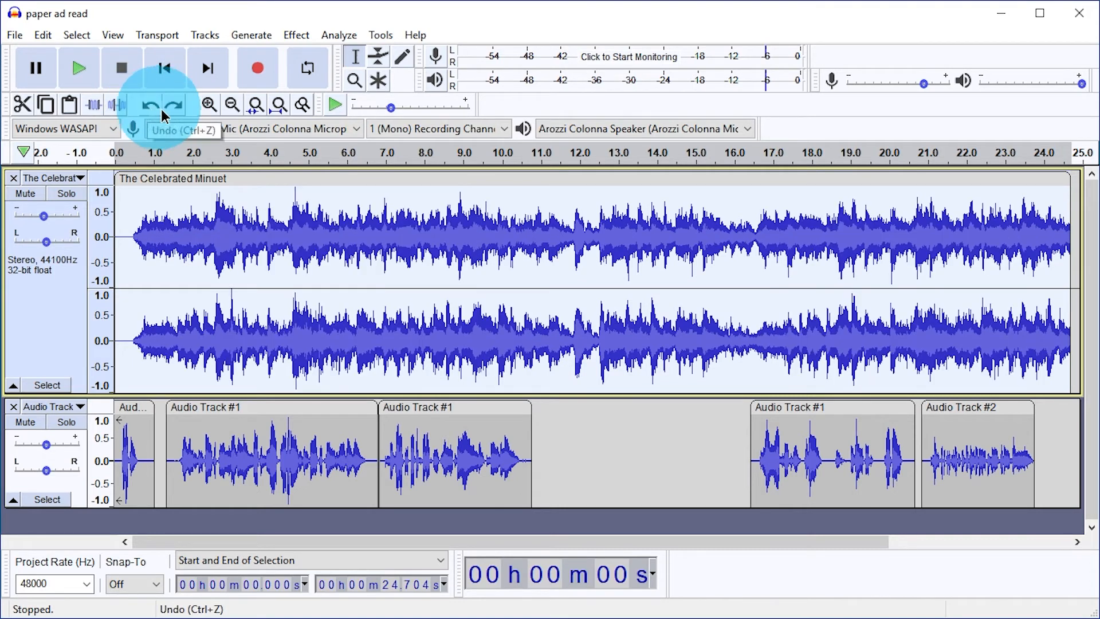
{"action": "left_click", "coordinate": [173, 109]}
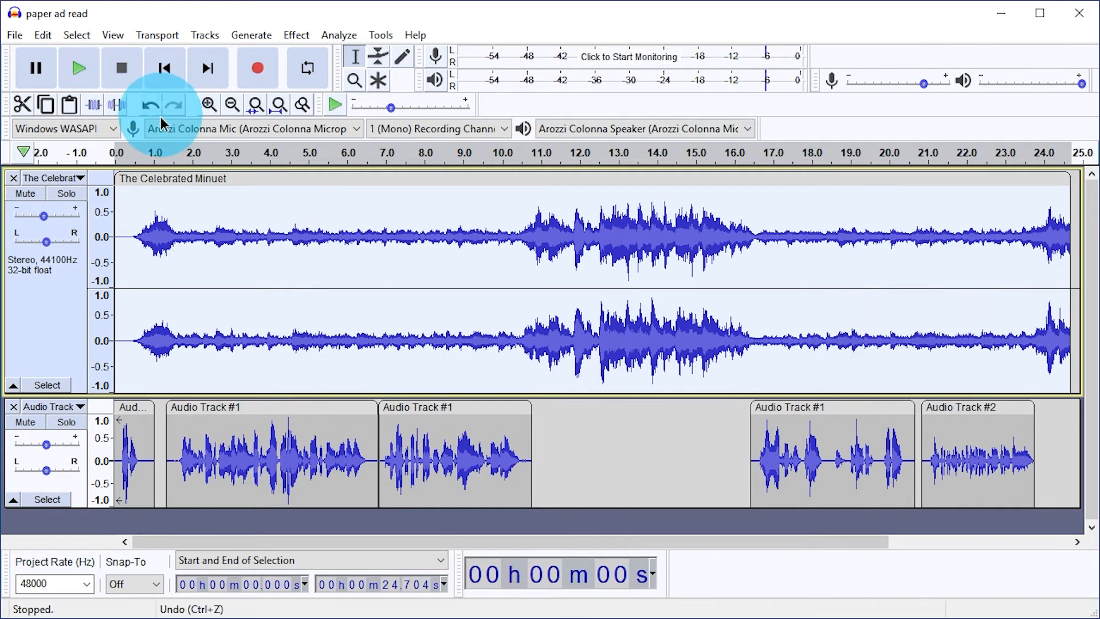
Play the ducked mix from the start and again from about 23.2 seconds to hear the volume changes.
{"action": "left_click", "coordinate": [163, 69]}
{"action": "key", "text": "space"}
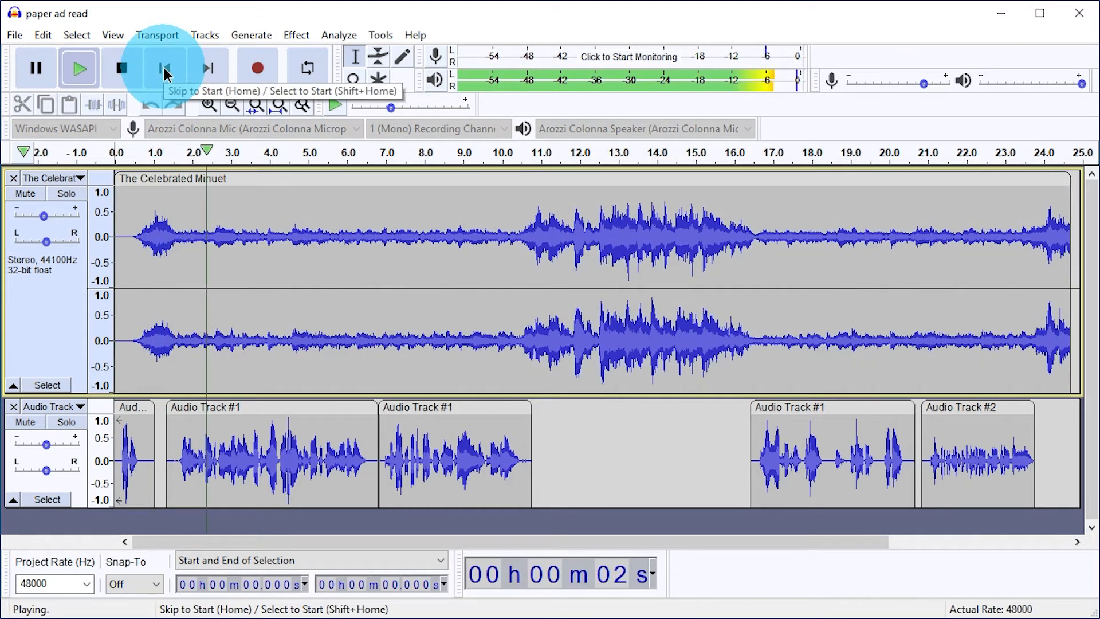
{"action": "key", "text": "space"}
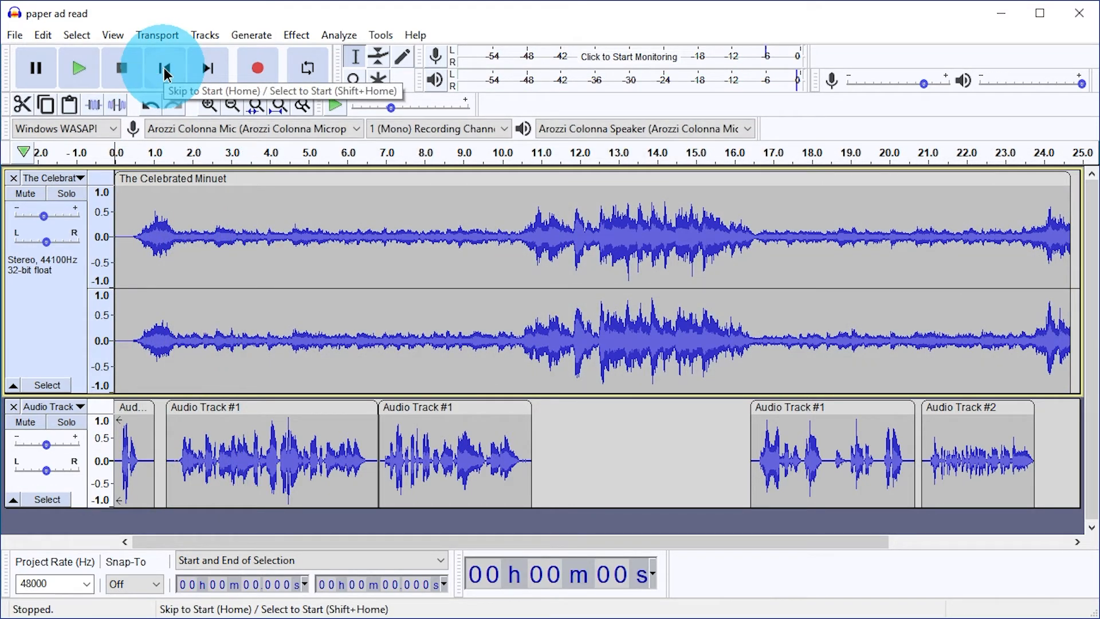
{"action": "left_click", "coordinate": [1013, 264]}
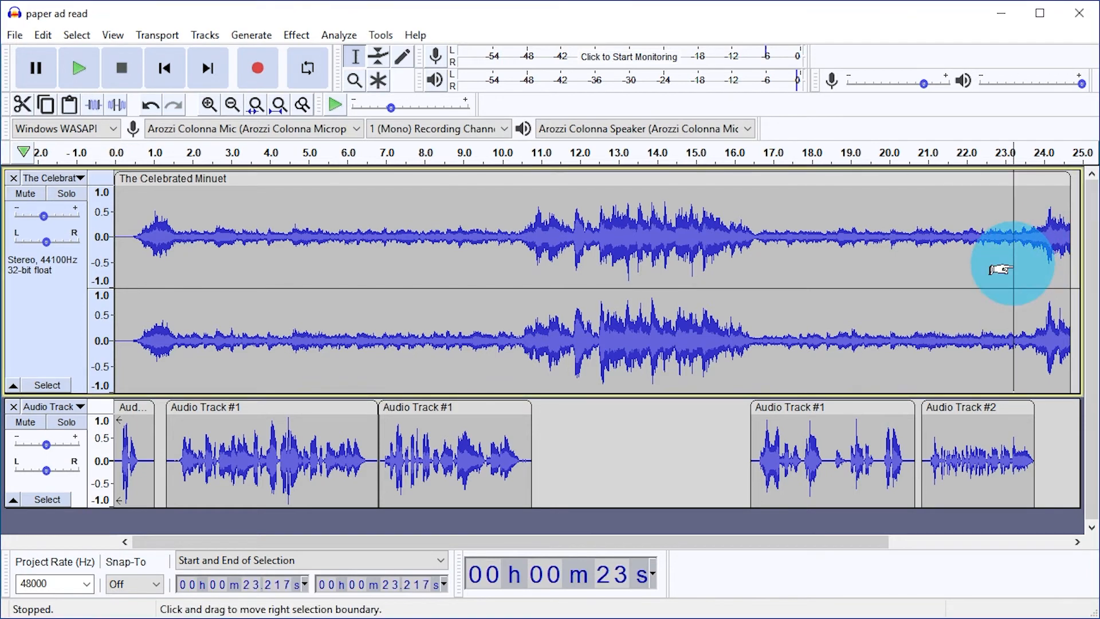
{"action": "key", "text": "space"}
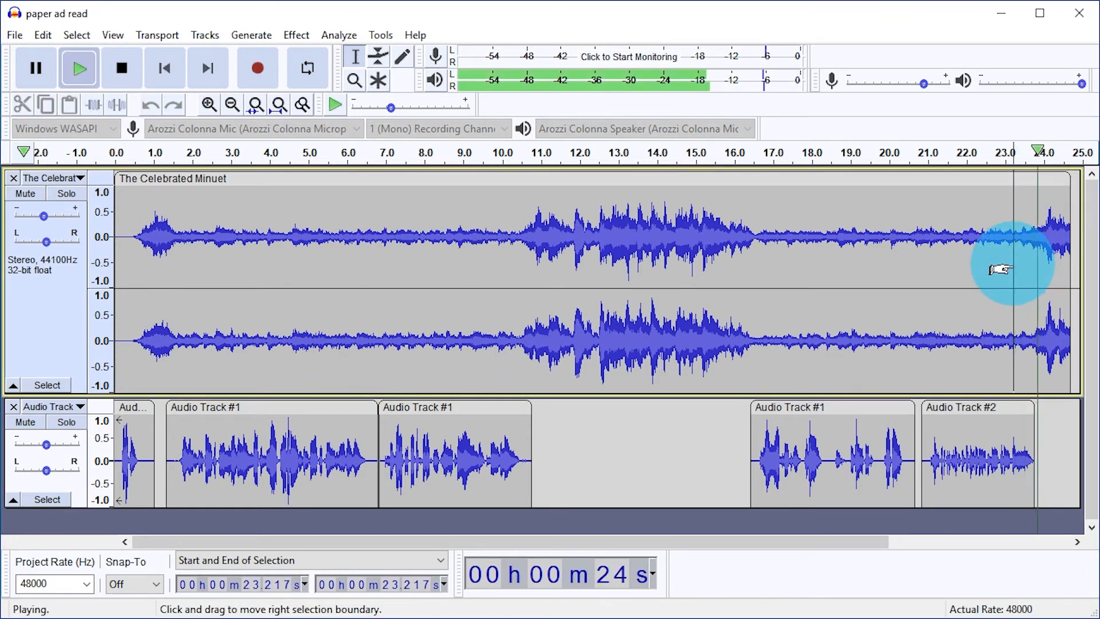
{"action": "key", "text": "space"}
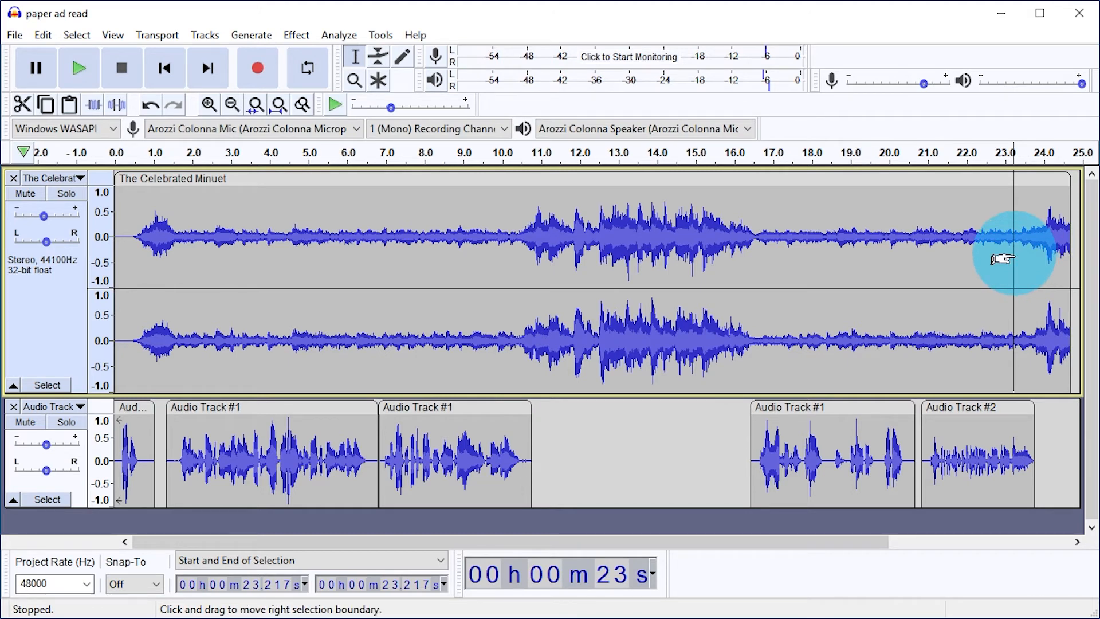
Fade out The Celebrated Minuet from about 23.8 seconds to its end and play the ending from about 20.8 seconds.
{"action": "left_click_drag", "start_coordinate": [1070, 246], "coordinate": [1049, 245]}
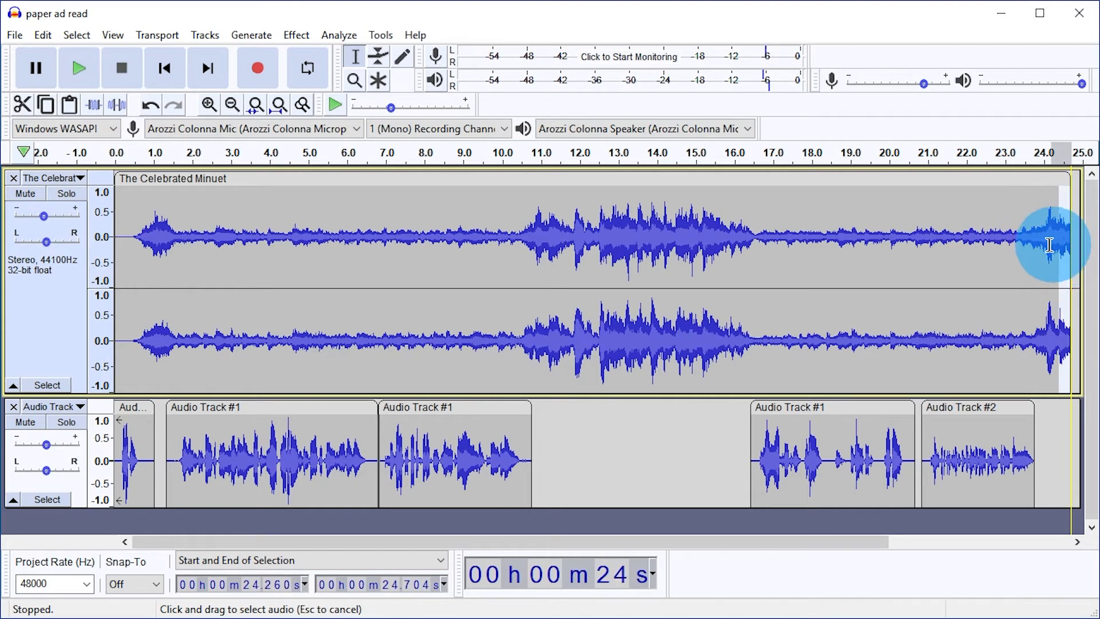
{"action": "left_click_drag", "start_coordinate": [1053, 298], "coordinate": [1034, 298]}
{"action": "left_click", "coordinate": [296, 34]}
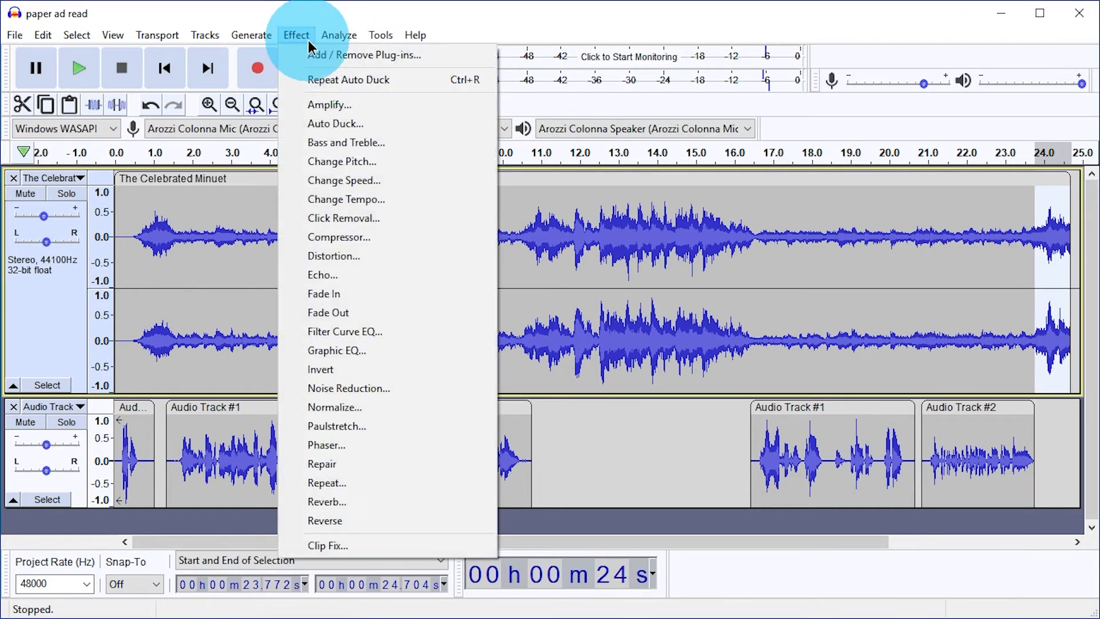
{"action": "left_click", "coordinate": [379, 312]}
{"action": "left_click", "coordinate": [968, 275]}
{"action": "key", "text": "space"}
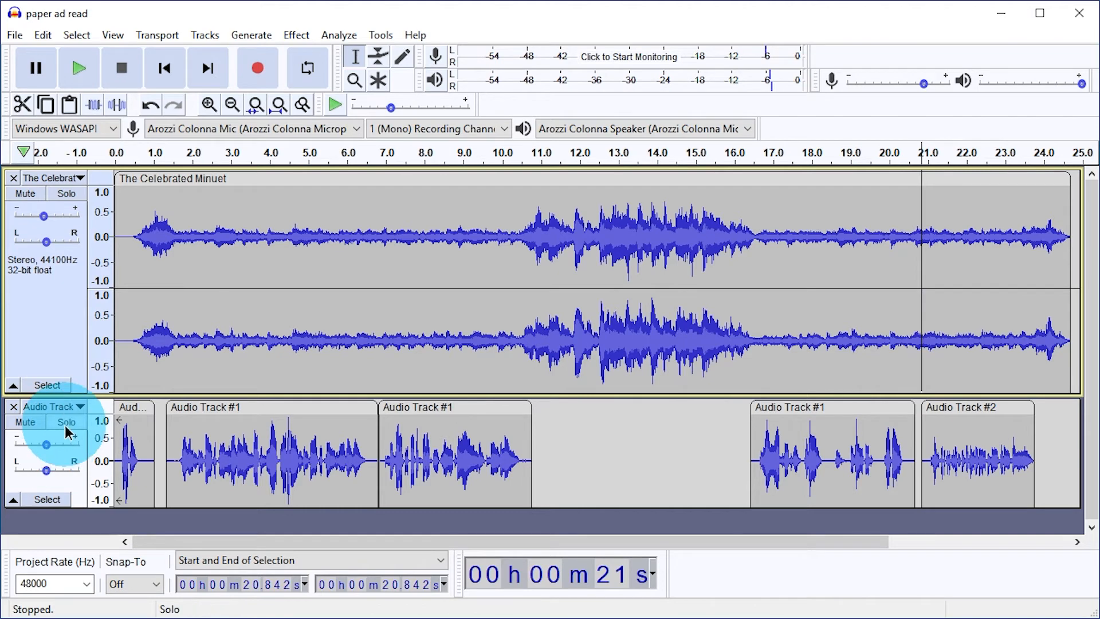
Solo the voice track, and resize both tracks so the music track is shorter and the voice track taller.
{"action": "left_click", "coordinate": [67, 428]}
{"action": "left_click_drag", "start_coordinate": [264, 396], "coordinate": [271, 265]}
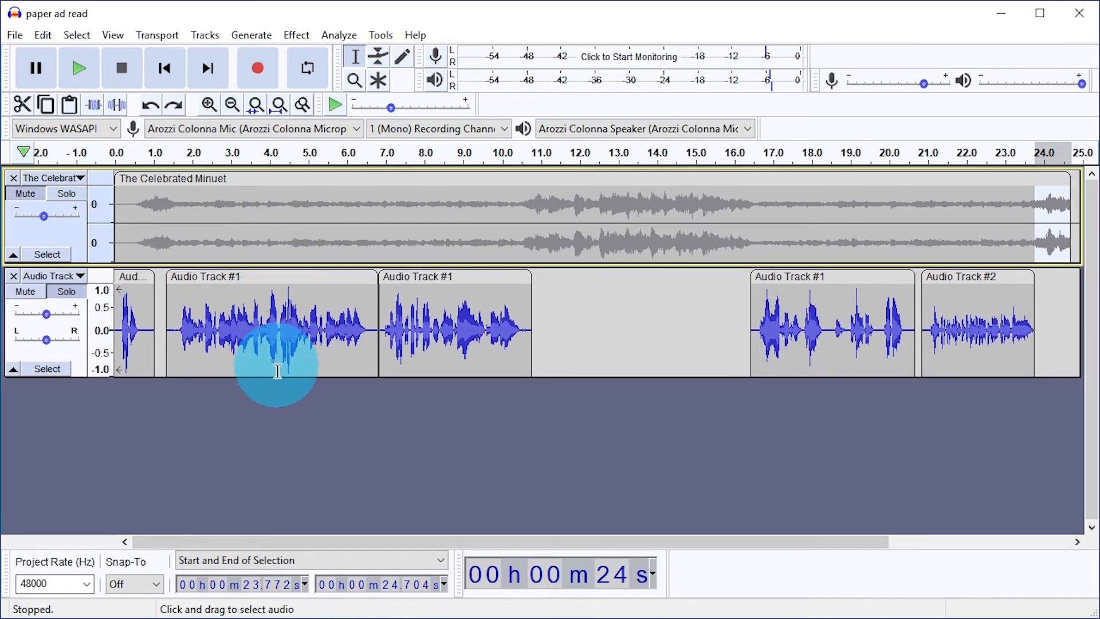
{"action": "left_click_drag", "start_coordinate": [277, 375], "coordinate": [275, 491]}
Record about 2.5 seconds of room silence on the voice track, starting at about 24.5 seconds.
{"action": "left_click", "coordinate": [571, 427]}
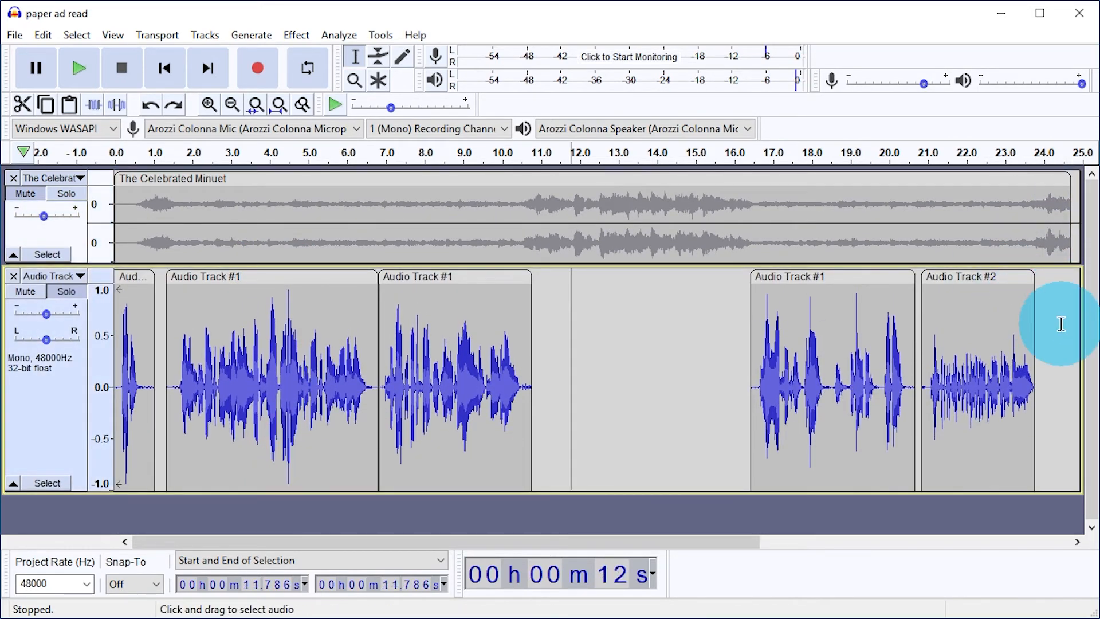
{"action": "left_click", "coordinate": [1060, 324]}
{"action": "left_click", "coordinate": [267, 83]}
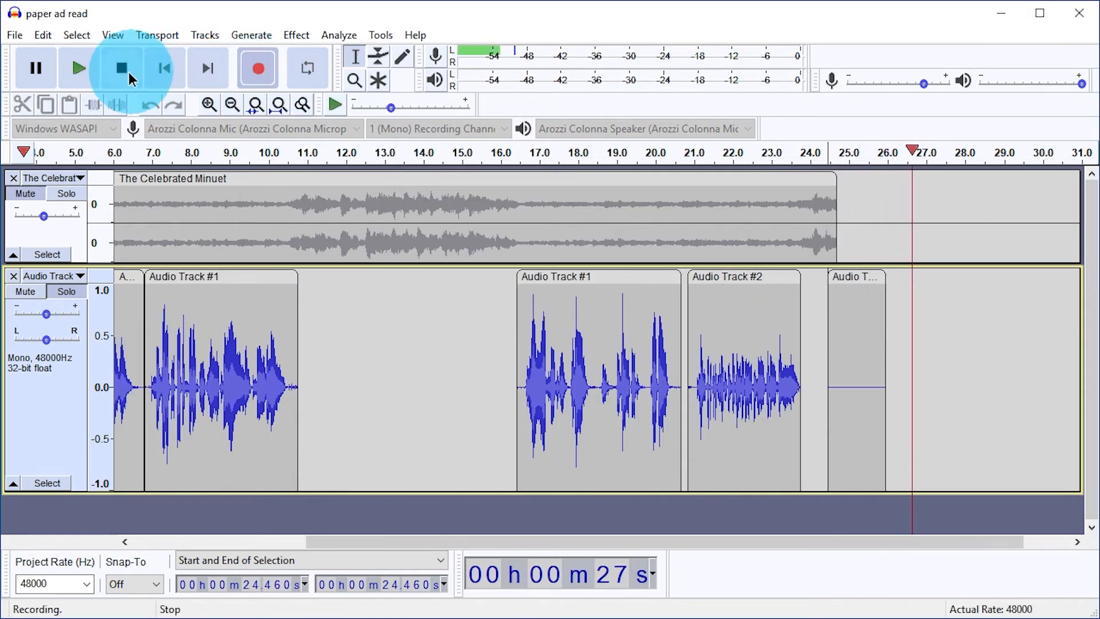
{"action": "left_click", "coordinate": [128, 72]}
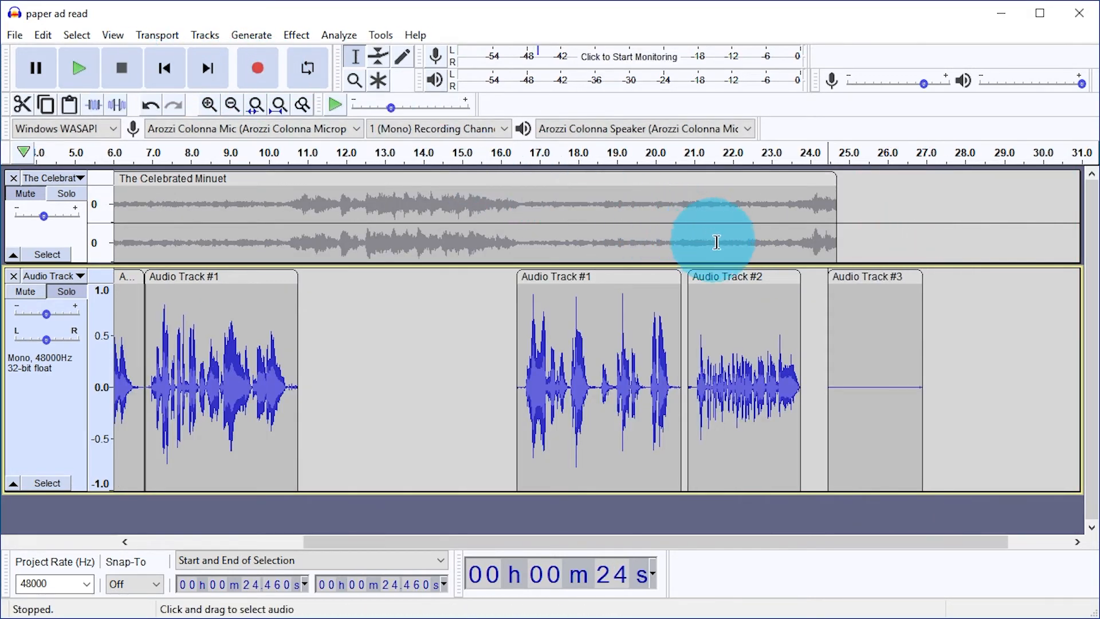
Normalize the newly recorded Audio Track #3 clip and play it back to hear its background noise.
{"action": "double_click", "coordinate": [854, 326]}
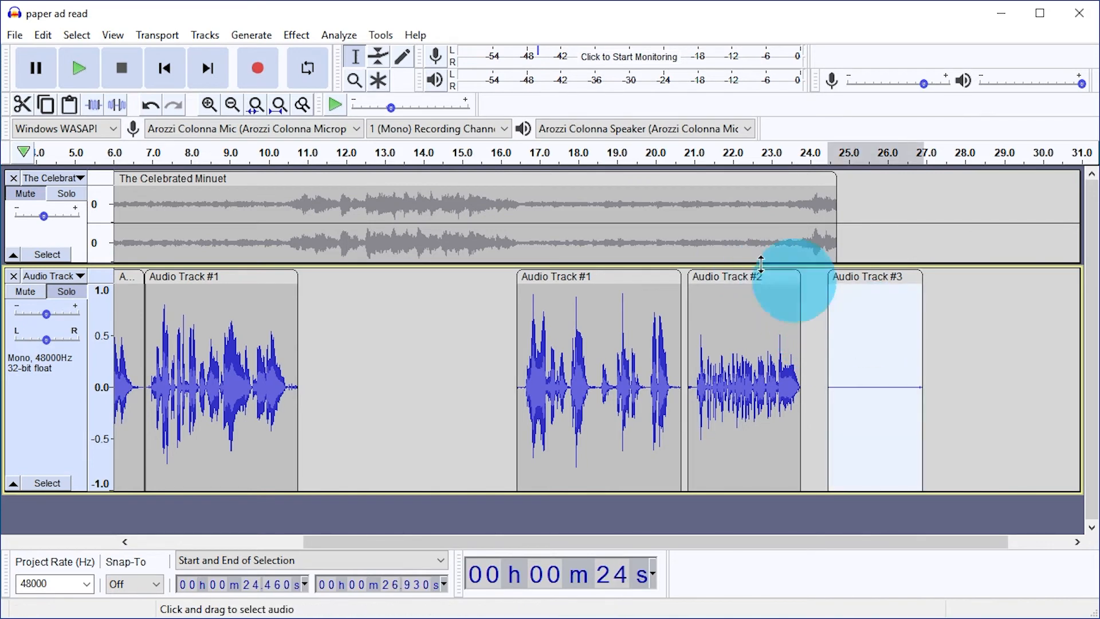
{"action": "left_click", "coordinate": [287, 37]}
{"action": "left_click", "coordinate": [351, 408]}
{"action": "left_click", "coordinate": [579, 363]}
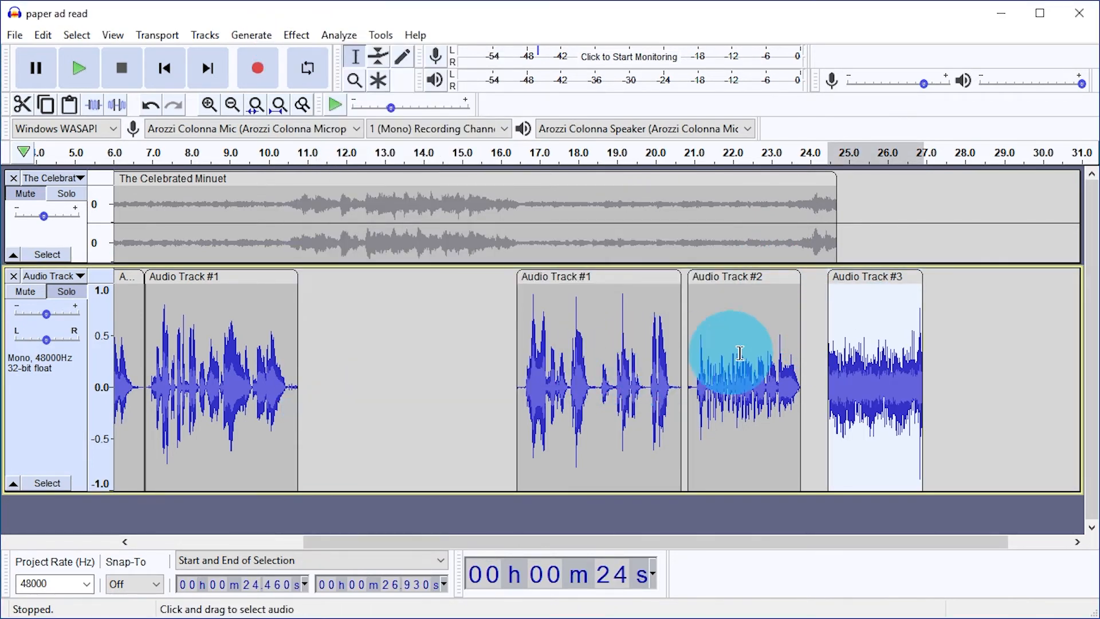
{"action": "key", "text": "space"}
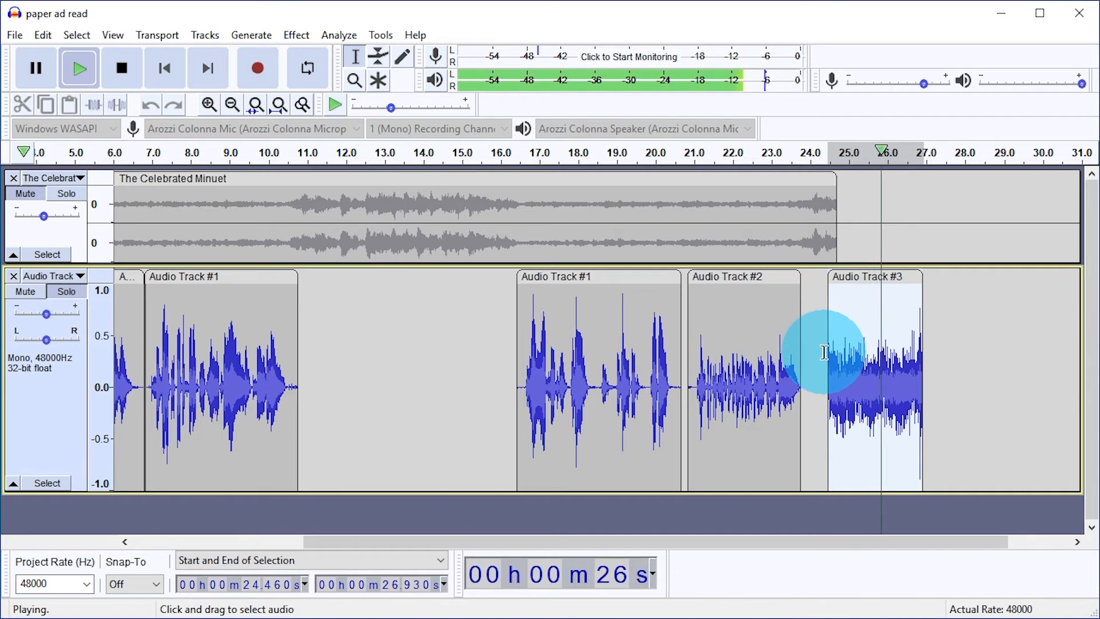
Undo the normalization and capture a noise profile from about 24.9 to 26.2 seconds of the Audio Track #3 clip.
{"action": "left_click", "coordinate": [151, 102]}
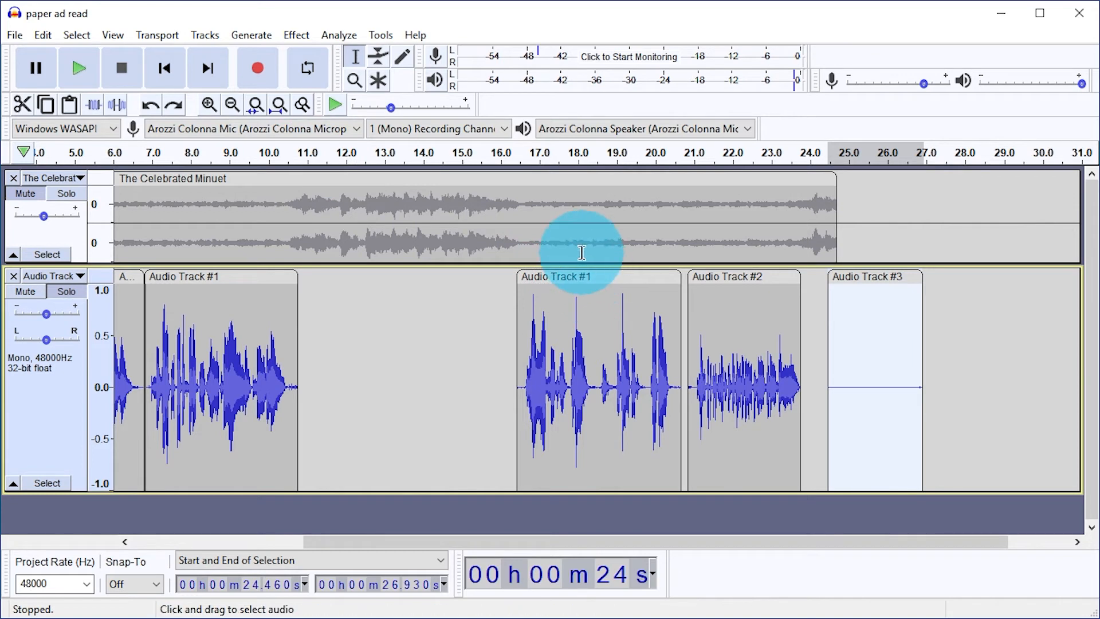
{"action": "left_click_drag", "start_coordinate": [893, 351], "coordinate": [844, 352]}
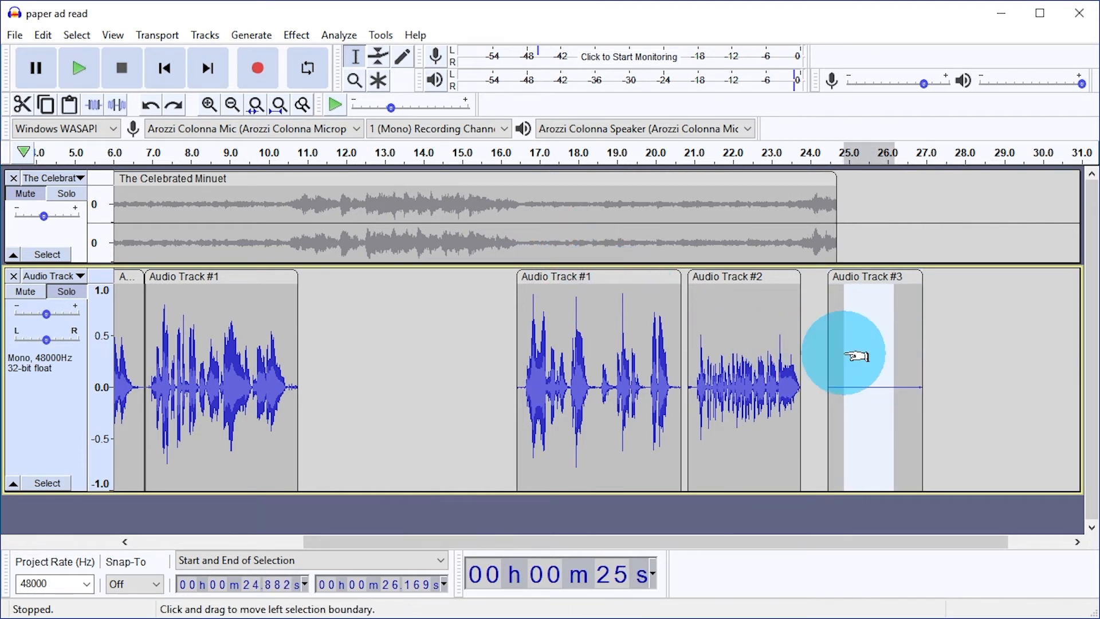
{"action": "left_click", "coordinate": [294, 36]}
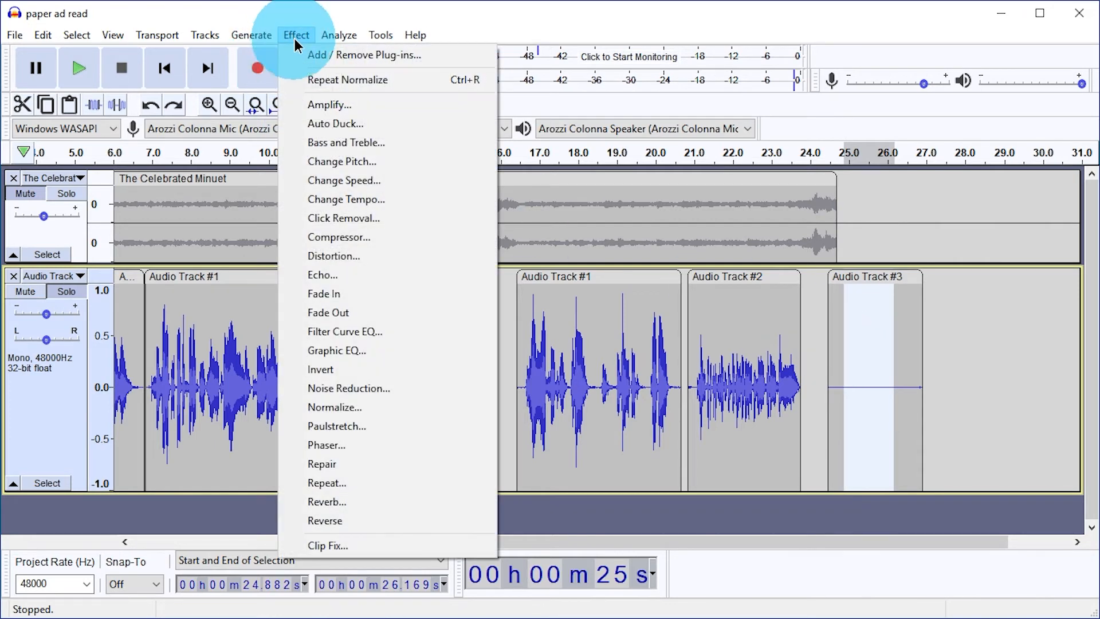
{"action": "left_click", "coordinate": [390, 393]}
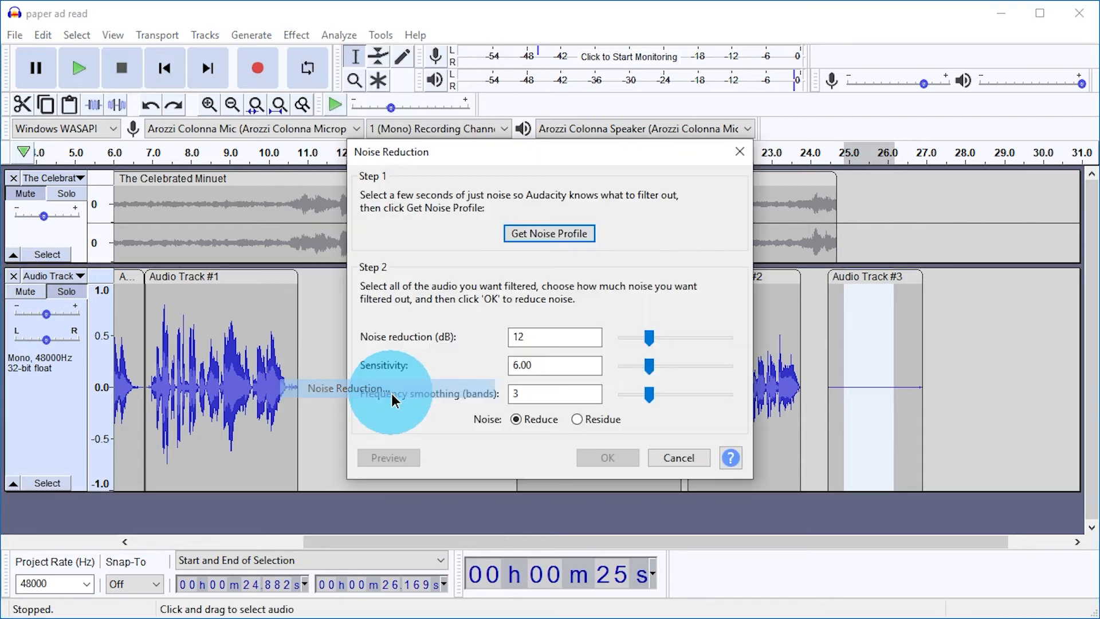
{"action": "left_click", "coordinate": [521, 236]}
Try Noise Reduction on the whole voice track at 12 dB, sensitivity 6.00 and 3 smoothing bands, and undo it.
{"action": "left_click", "coordinate": [921, 327]}
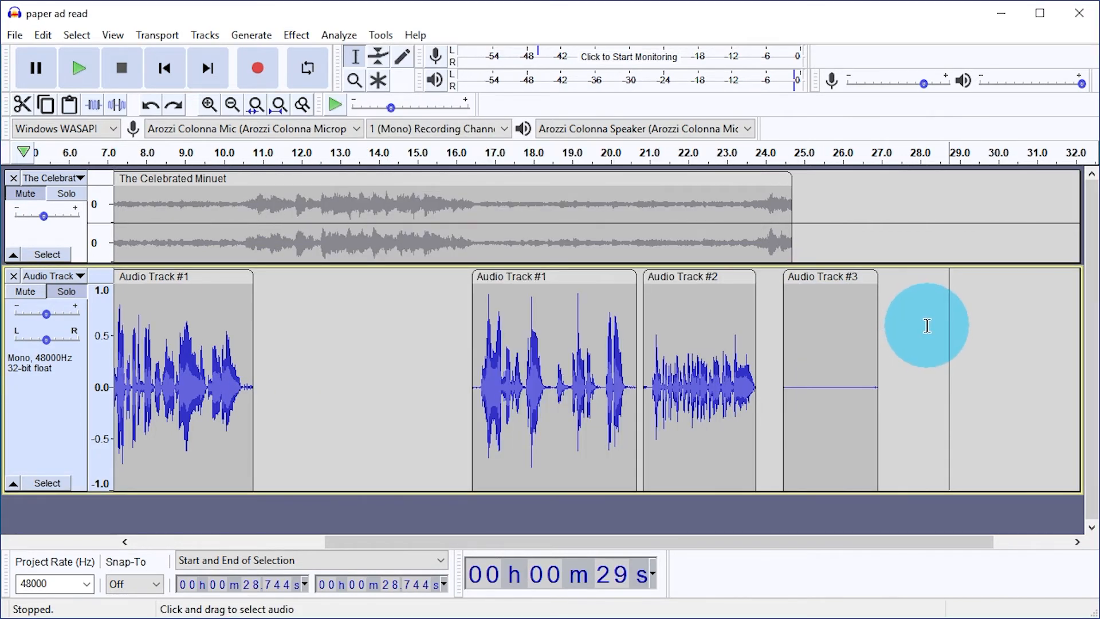
{"action": "double_click", "coordinate": [927, 326]}
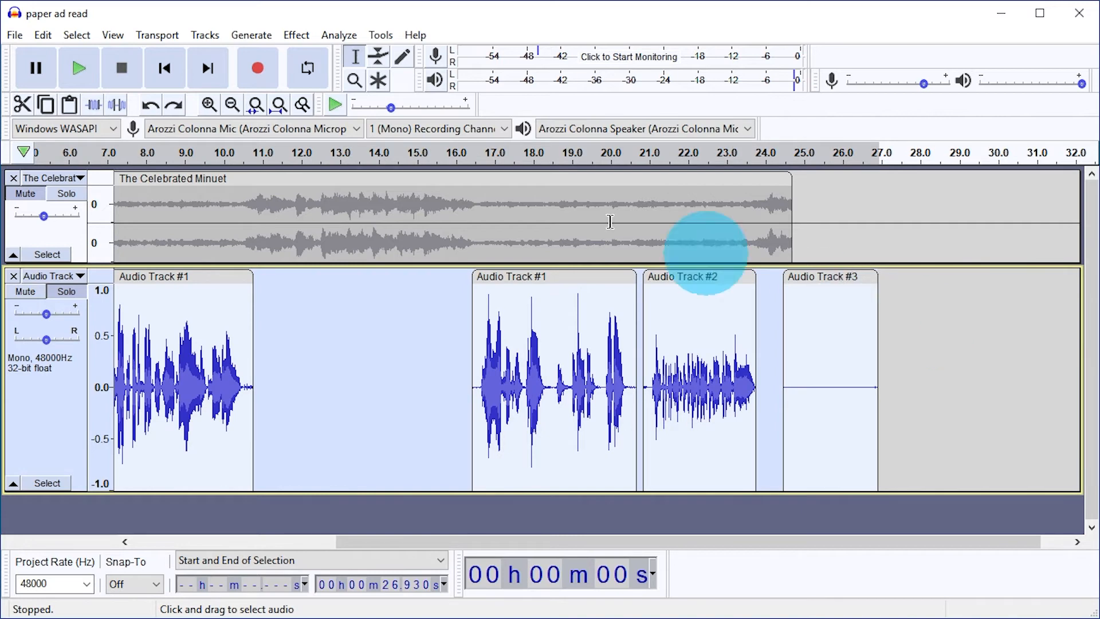
{"action": "left_click", "coordinate": [299, 37]}
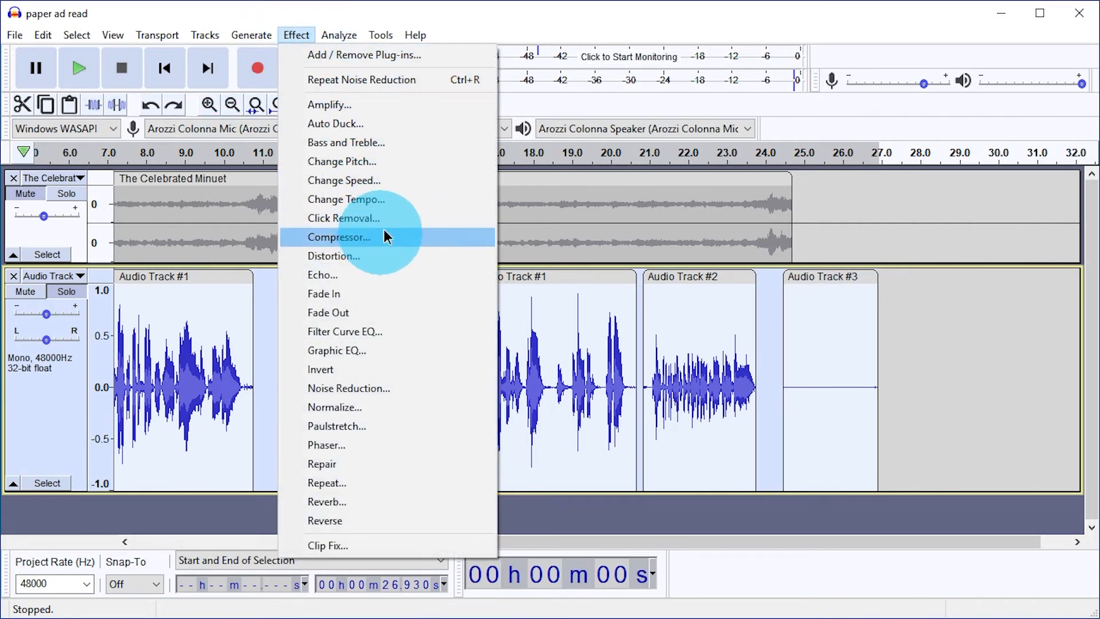
{"action": "left_click", "coordinate": [387, 387]}
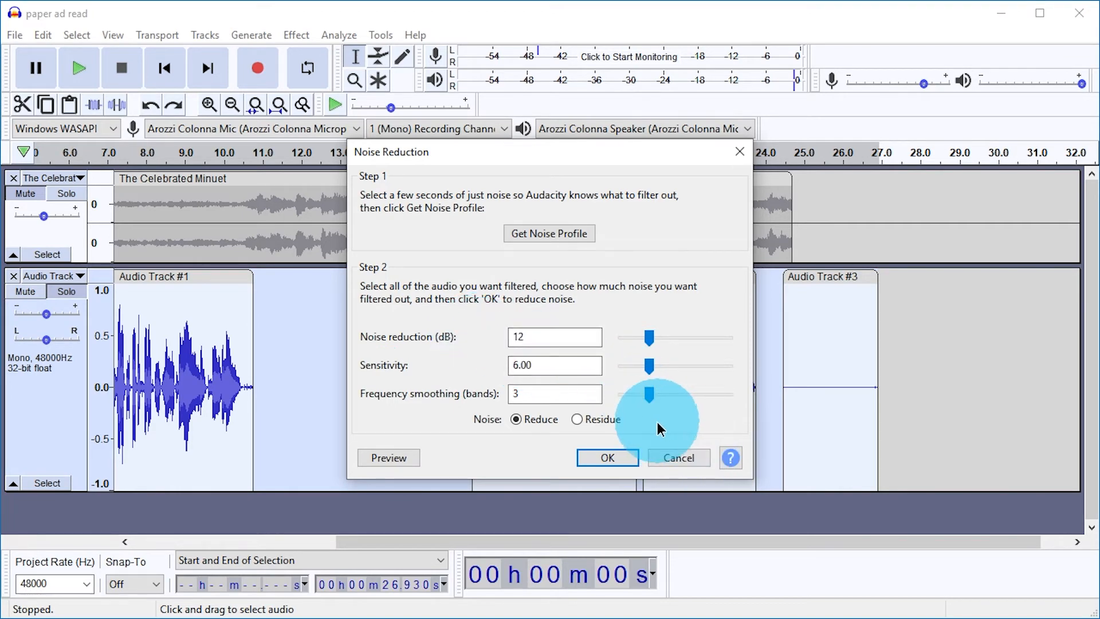
{"action": "left_click", "coordinate": [612, 458]}
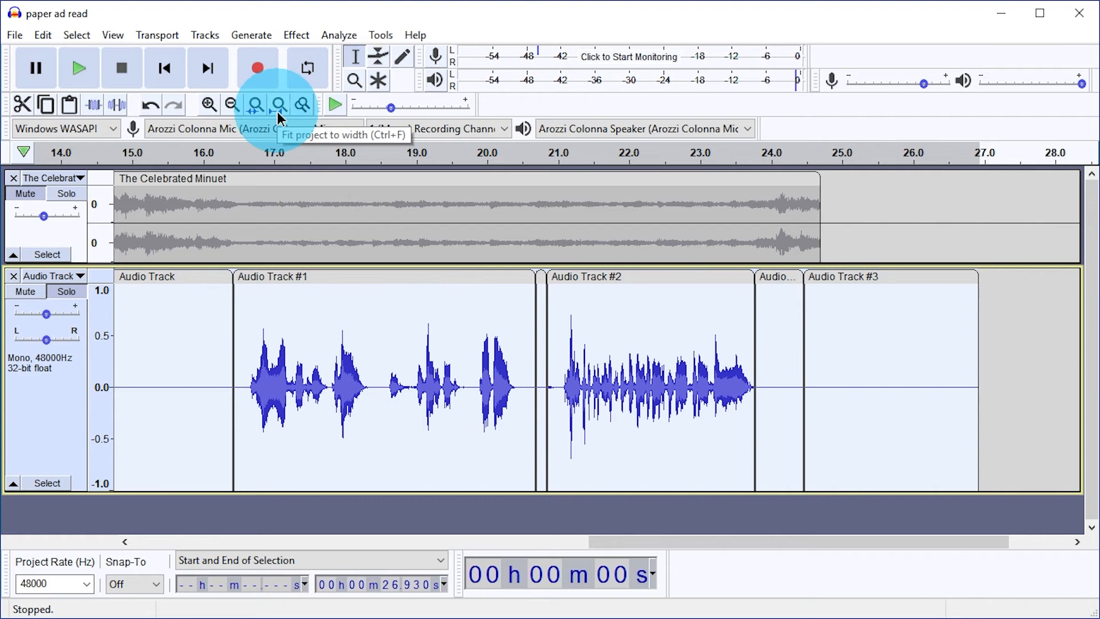
{"action": "left_click", "coordinate": [279, 105]}
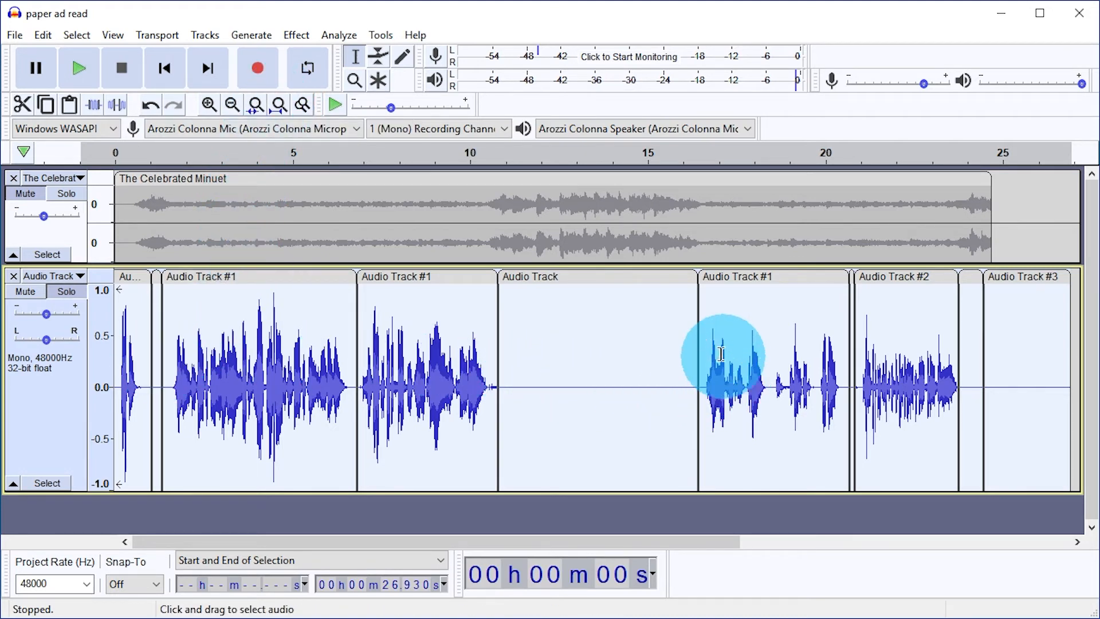
{"action": "left_click", "coordinate": [151, 105]}
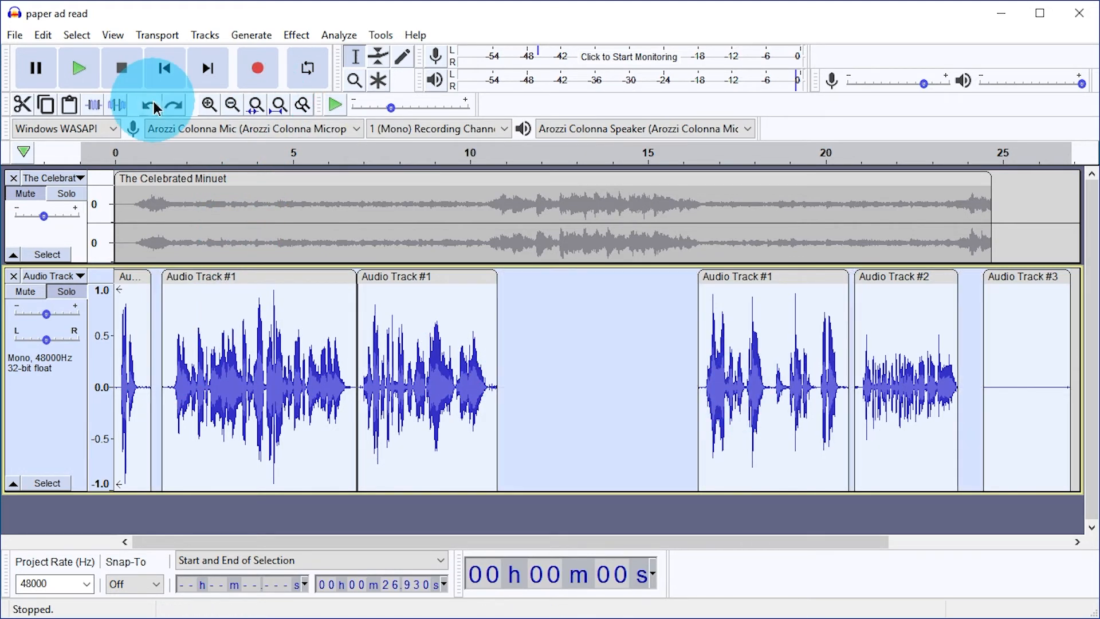
Repeat the Noise Reduction separately on each spoken clip of the voice track, from the first clip through Audio Track #2.
{"action": "double_click", "coordinate": [135, 320]}
{"action": "left_click", "coordinate": [296, 35]}
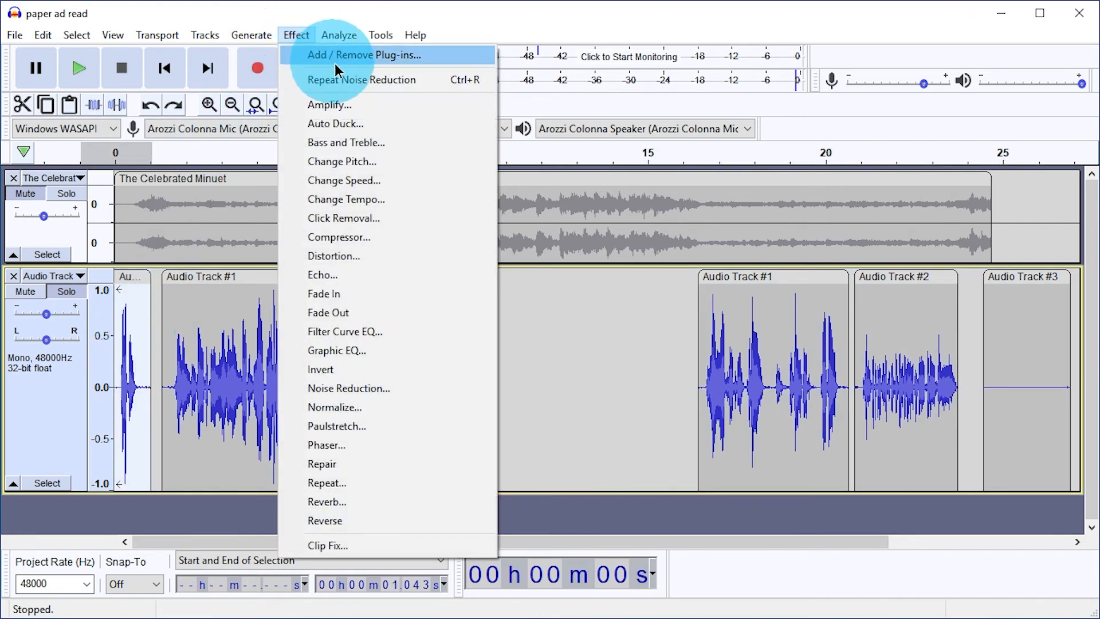
{"action": "left_click", "coordinate": [403, 84]}
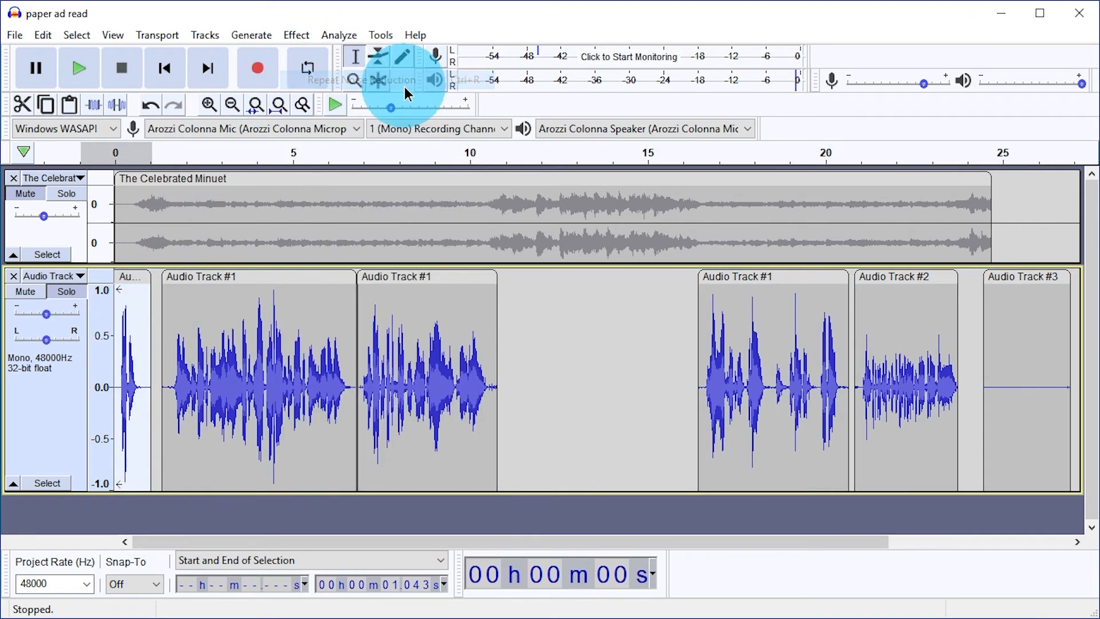
{"action": "double_click", "coordinate": [266, 381]}
{"action": "key", "text": "ctrl+r"}
{"action": "double_click", "coordinate": [405, 369]}
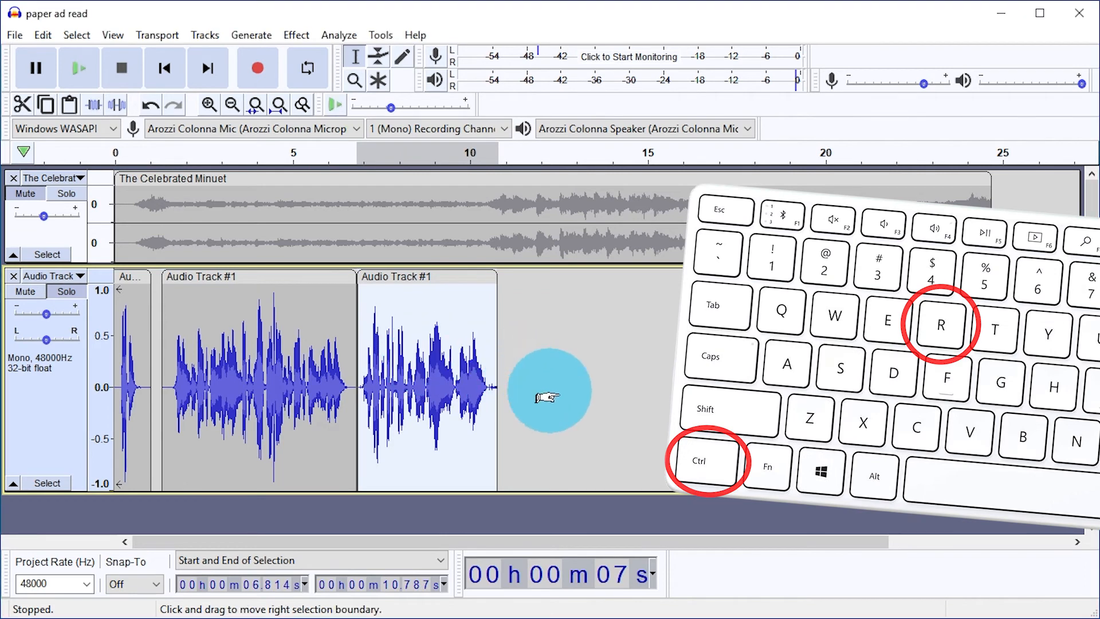
{"action": "double_click", "coordinate": [790, 368]}
{"action": "double_click", "coordinate": [911, 358]}
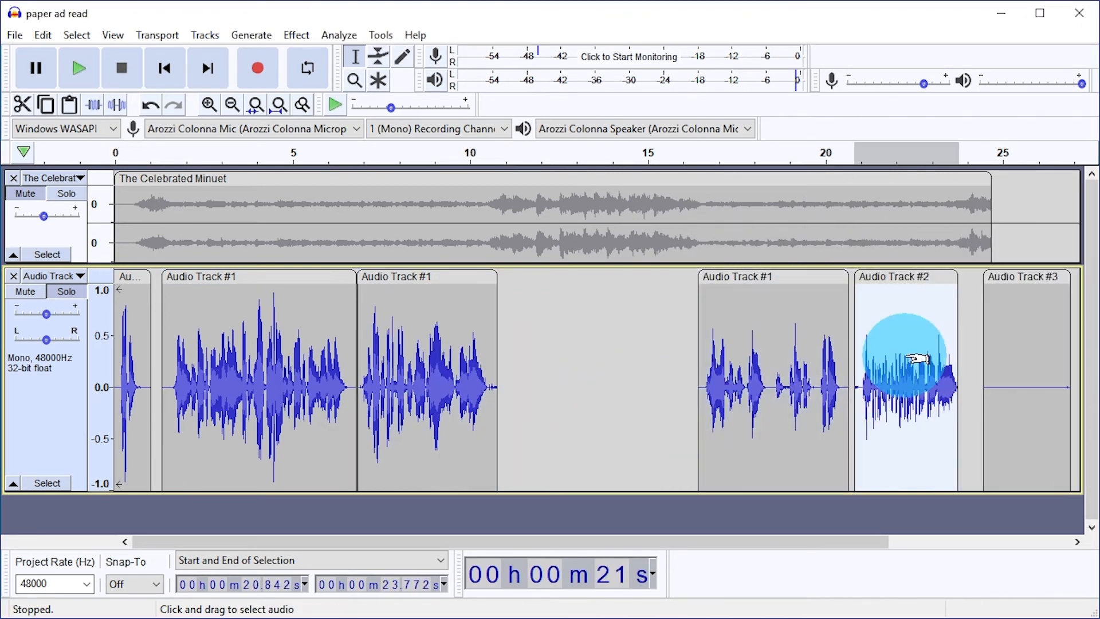
Play the voice clip starting at about 16.4 seconds without and with noise reduction to compare the background noise.
{"action": "double_click", "coordinate": [825, 395]}
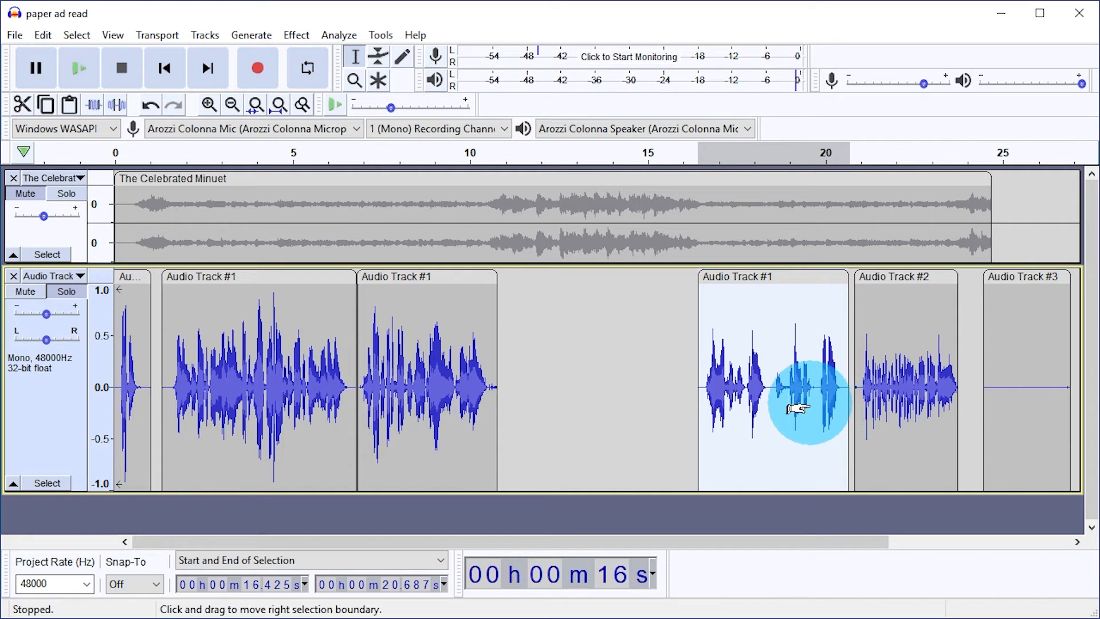
{"action": "key", "text": "space"}
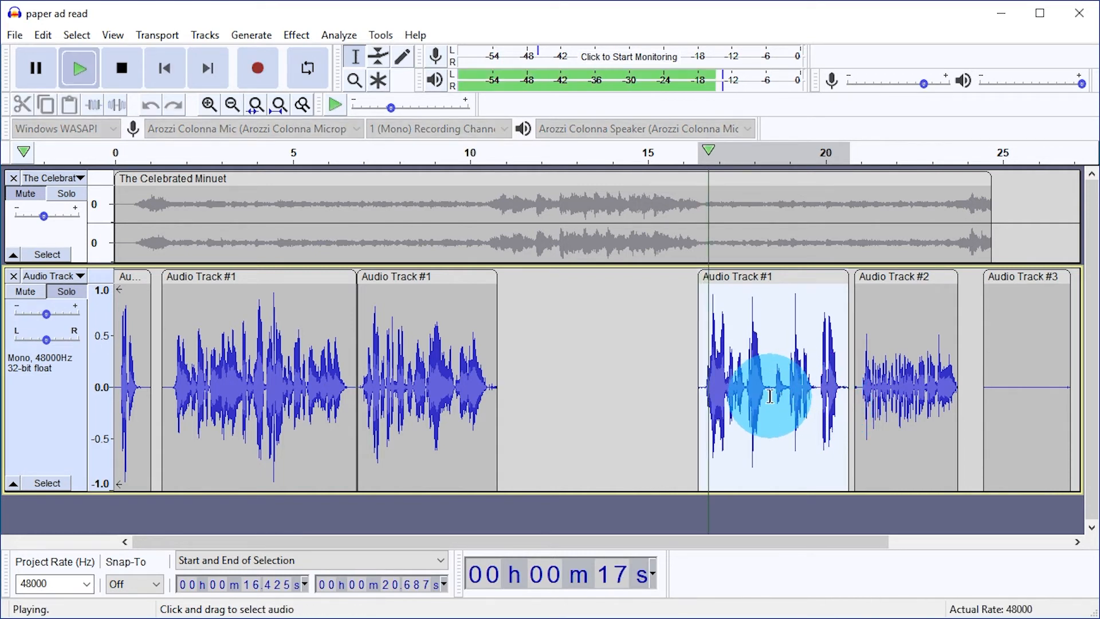
{"action": "key", "text": "space"}
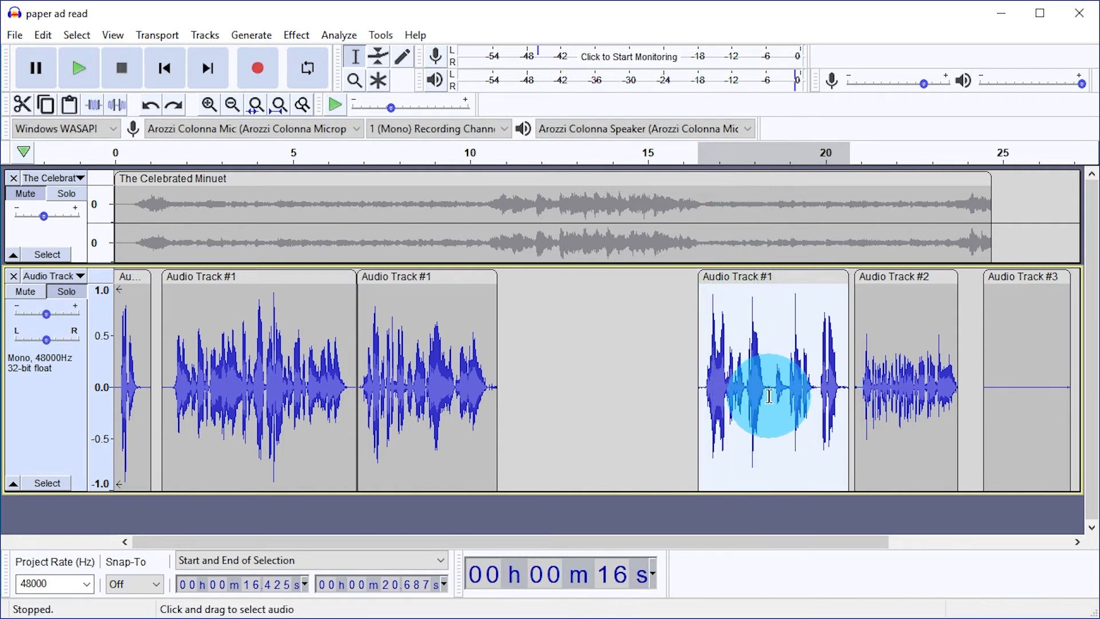
{"action": "key", "text": "space"}
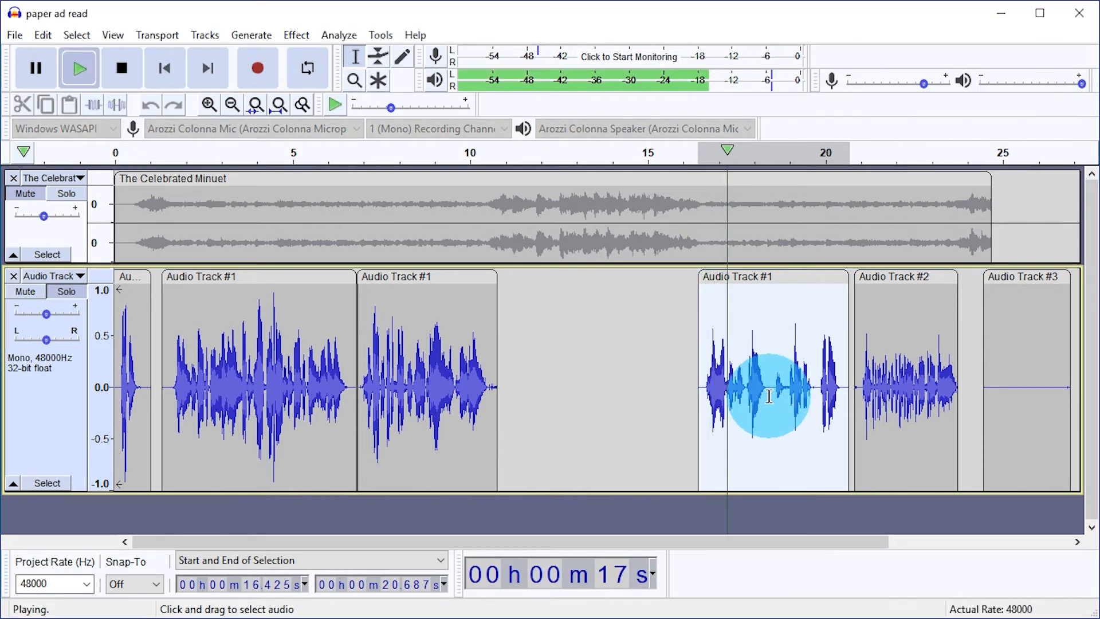
{"action": "key", "text": "space"}
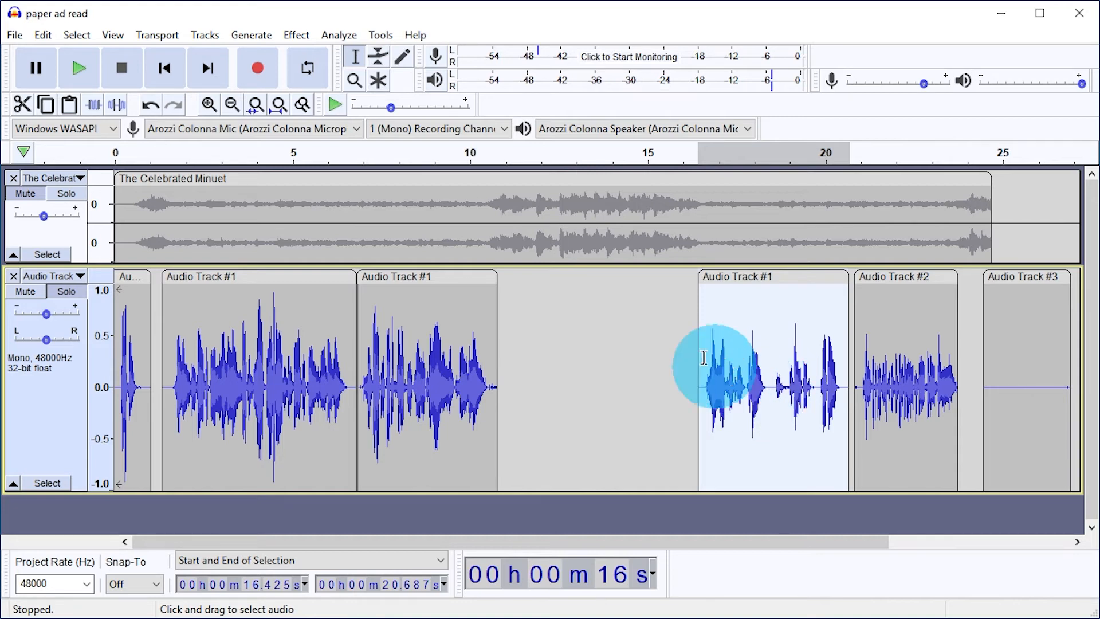
Amplify the voice clip starting at about 16.4 seconds by 3 dB.
{"action": "left_click", "coordinate": [295, 36]}
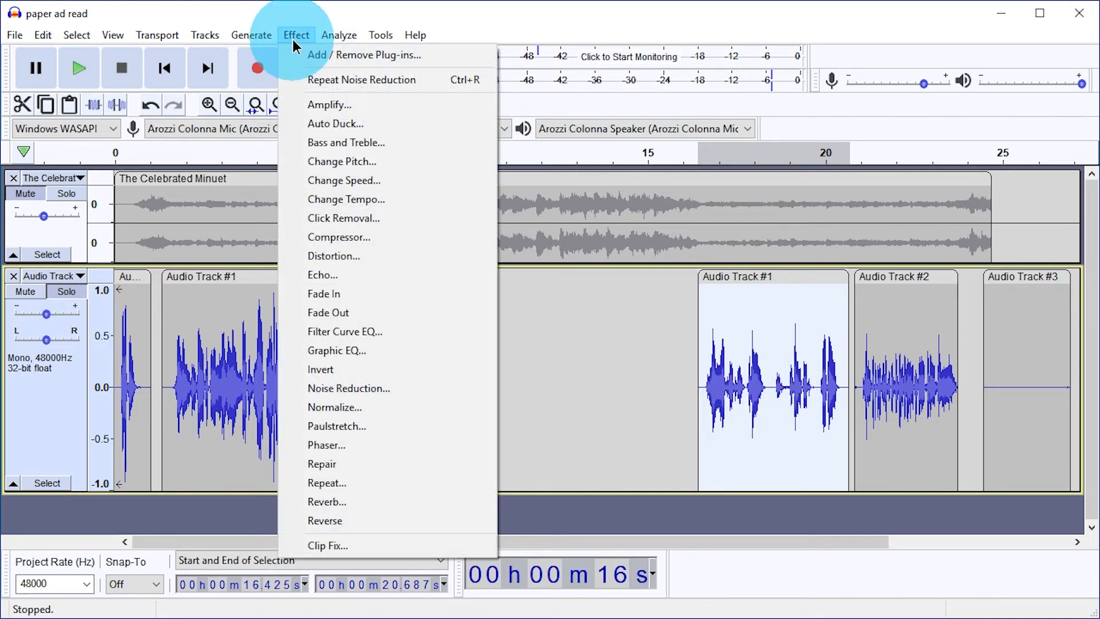
{"action": "left_click", "coordinate": [361, 104]}
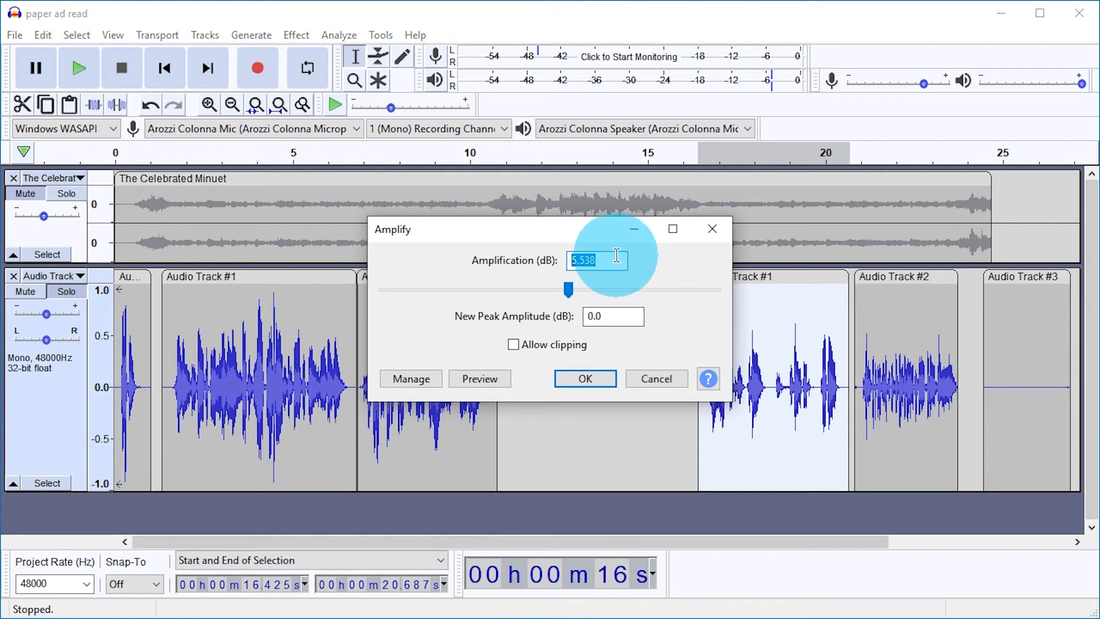
{"action": "type", "text": "3"}
{"action": "left_click", "coordinate": [584, 378]}
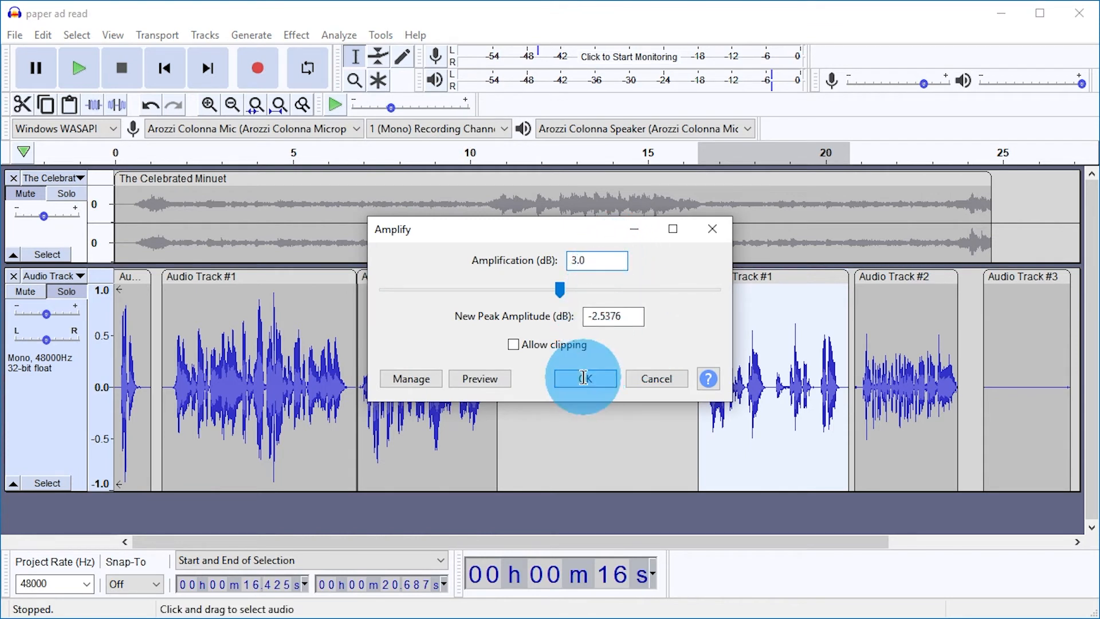
Play the amplified clip and the voice clip starting at about 6.8 seconds to compare their loudness.
{"action": "key", "text": "space"}
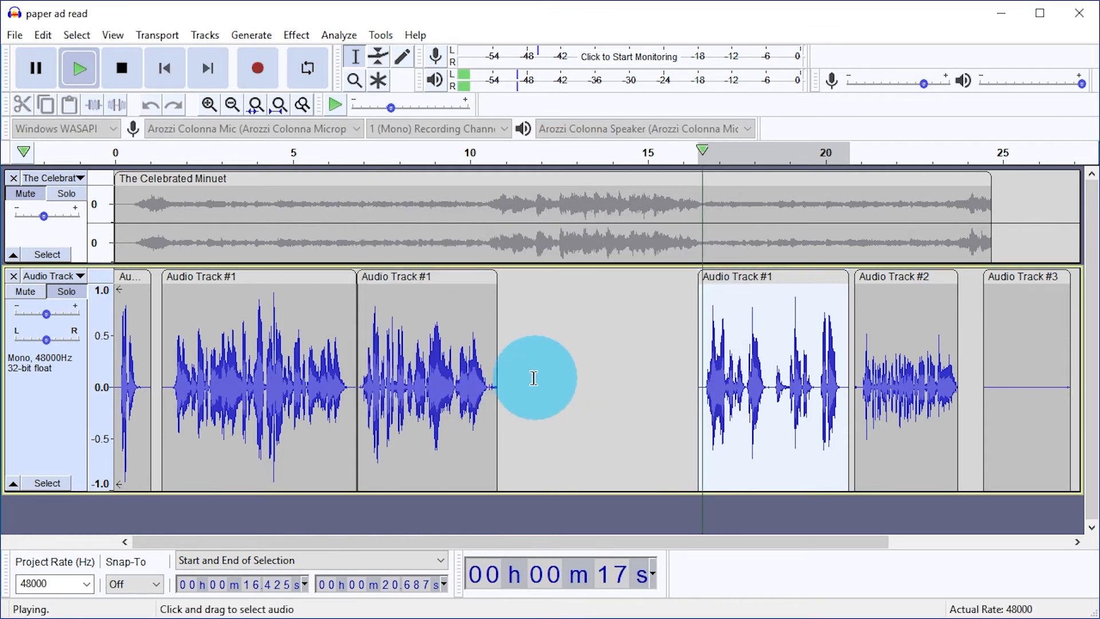
{"action": "key", "text": "space"}
{"action": "double_click", "coordinate": [407, 366]}
{"action": "key", "text": "space"}
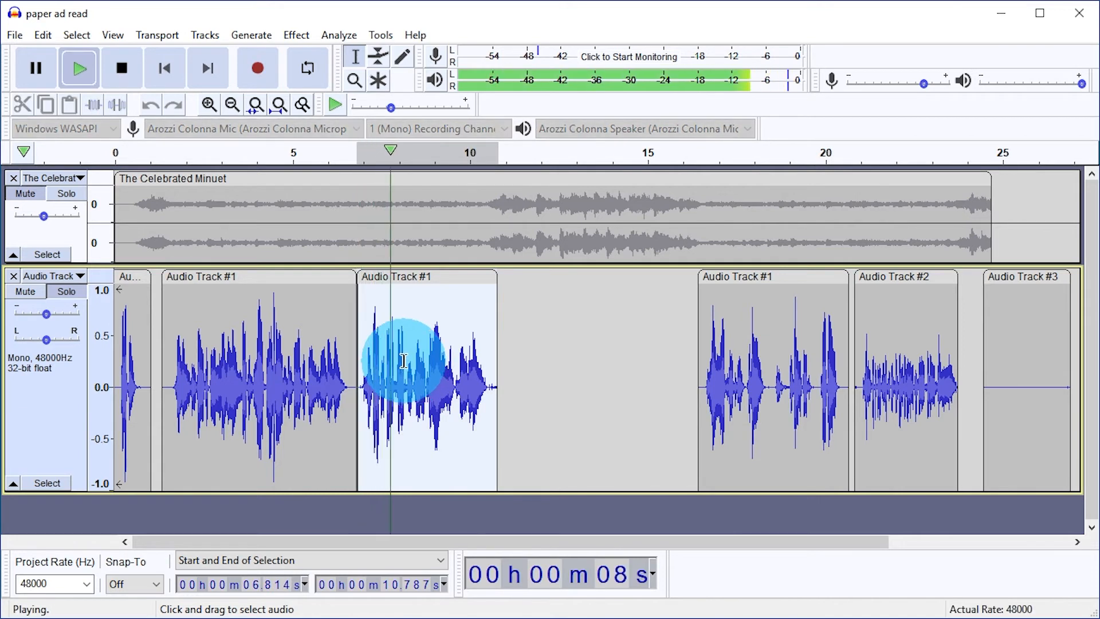
{"action": "key", "text": "space"}
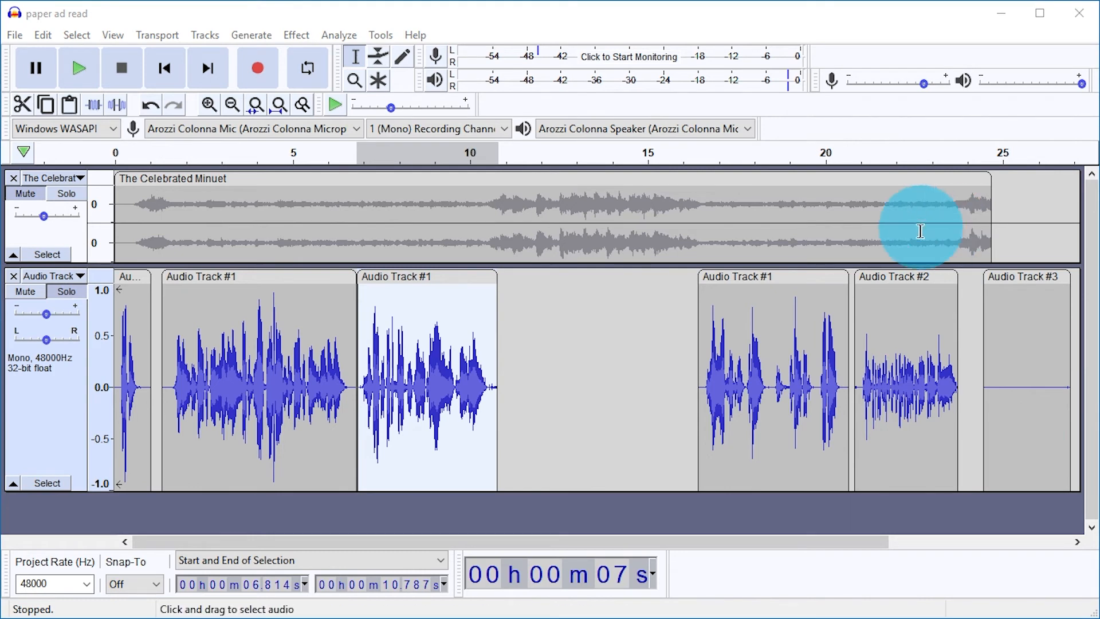
Delete the Audio Track #3 room-noise clip from the end of the voice track.
{"action": "double_click", "coordinate": [1009, 344]}
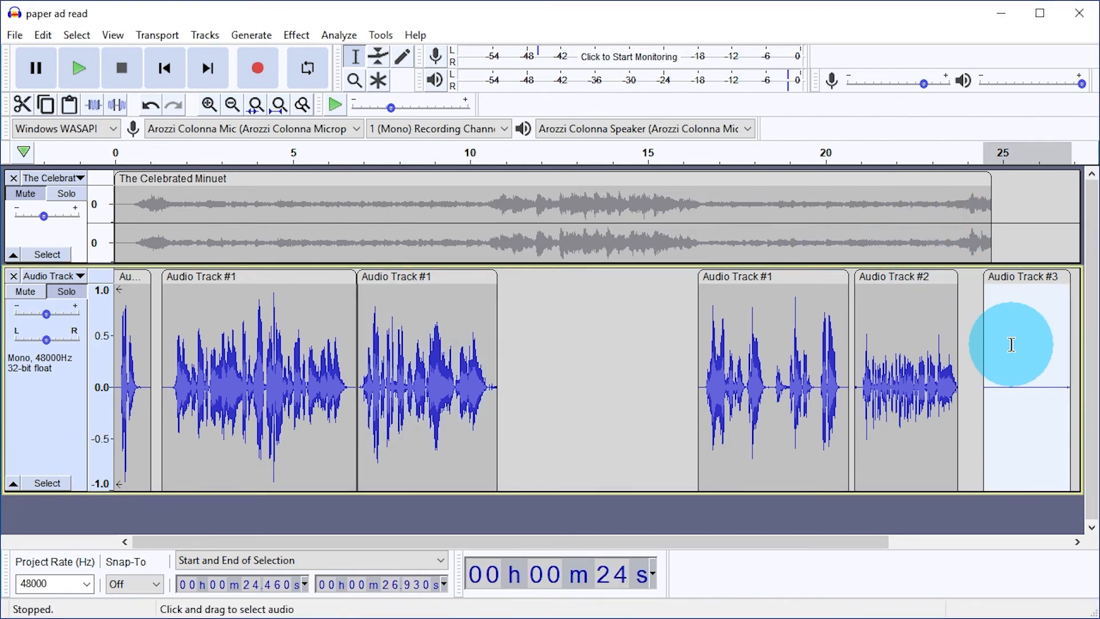
{"action": "left_click", "coordinate": [43, 35]}
{"action": "left_click", "coordinate": [109, 103]}
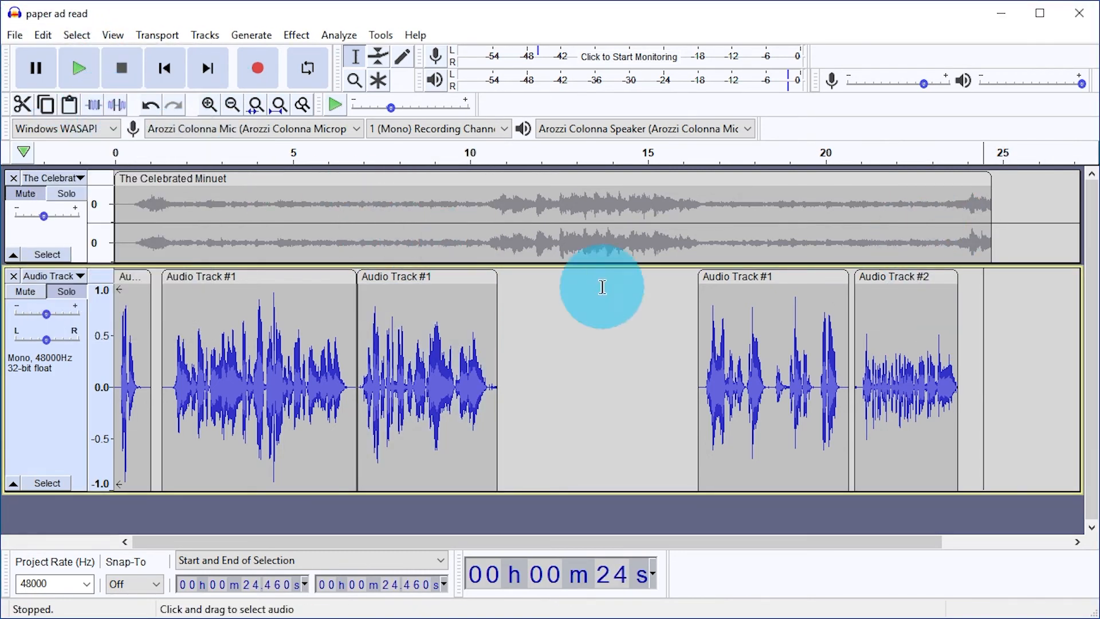
Try the Compressor on the whole voice track with a -12 dB threshold and 2:1 ratio, and undo it.
{"action": "left_click", "coordinate": [1003, 336]}
{"action": "double_click", "coordinate": [1002, 337]}
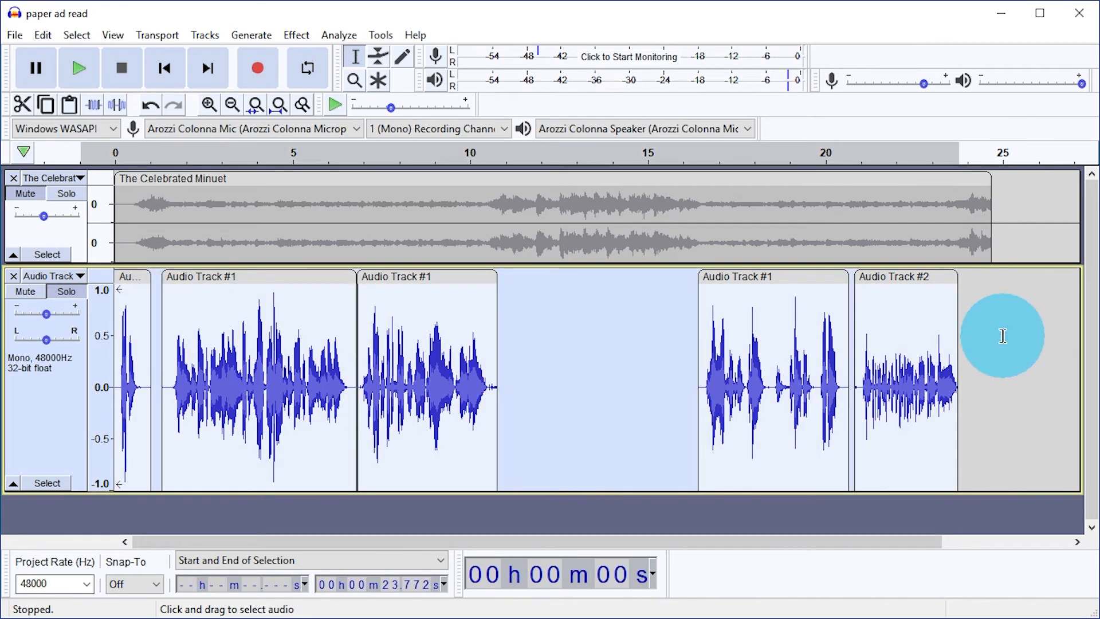
{"action": "left_click", "coordinate": [306, 37]}
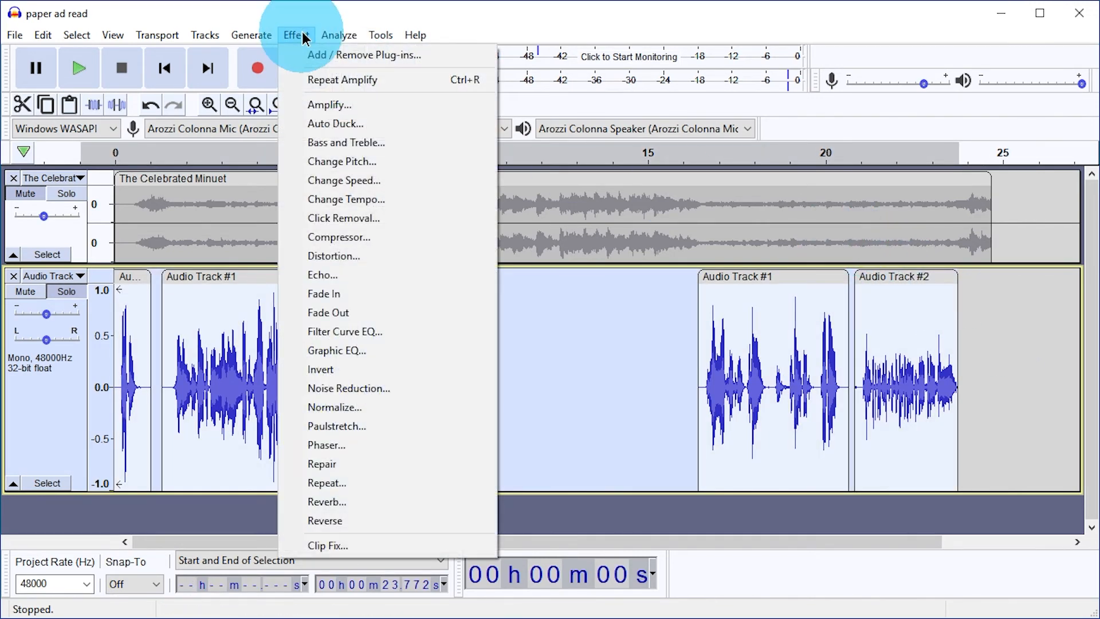
{"action": "left_click", "coordinate": [403, 237]}
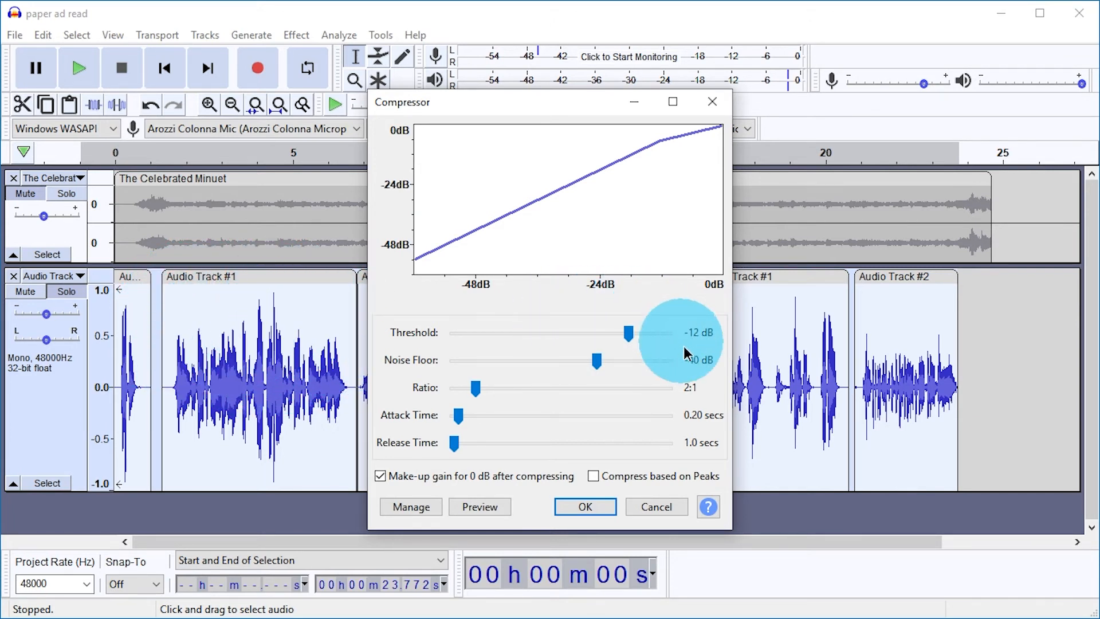
{"action": "left_click", "coordinate": [585, 507]}
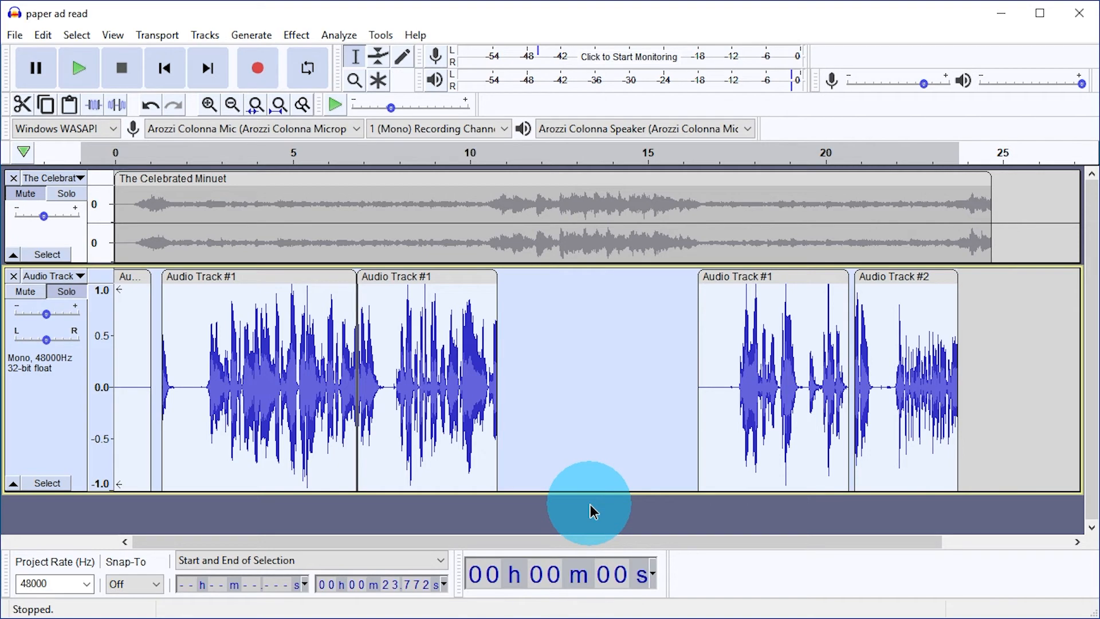
{"action": "left_click", "coordinate": [147, 108]}
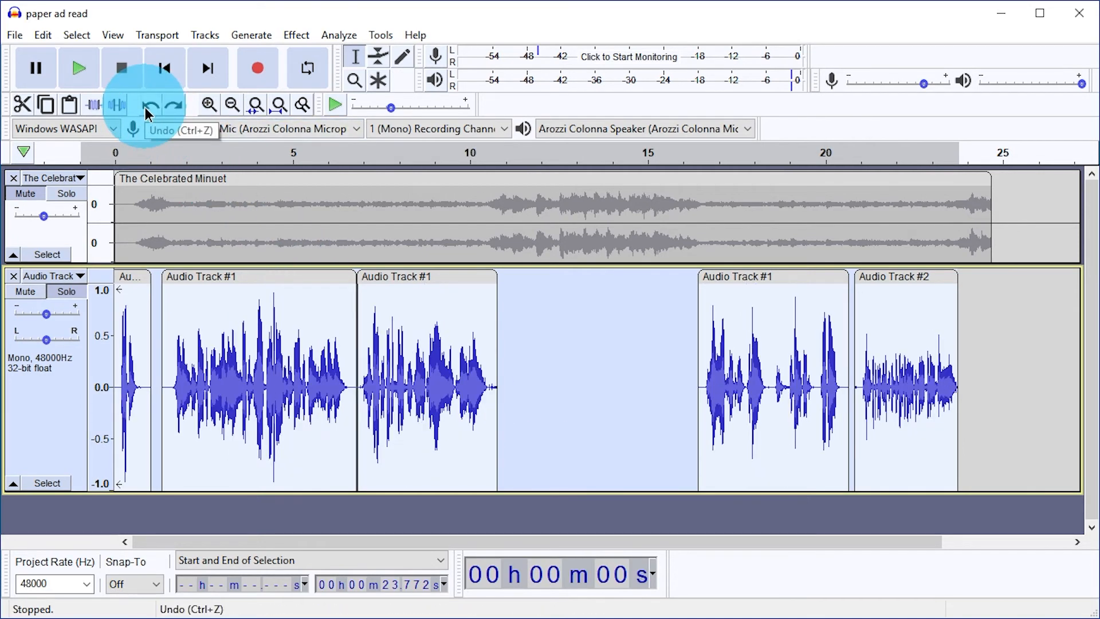
Save the current state of the paper ad read project.
{"action": "left_click", "coordinate": [22, 37]}
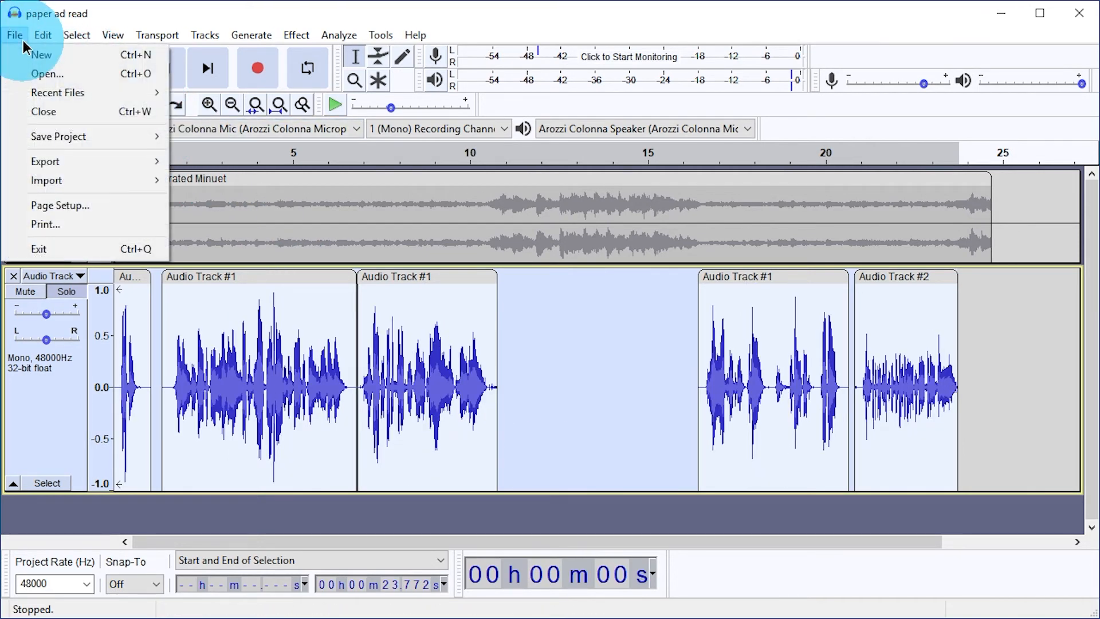
{"action": "mouse_move", "coordinate": [138, 136]}
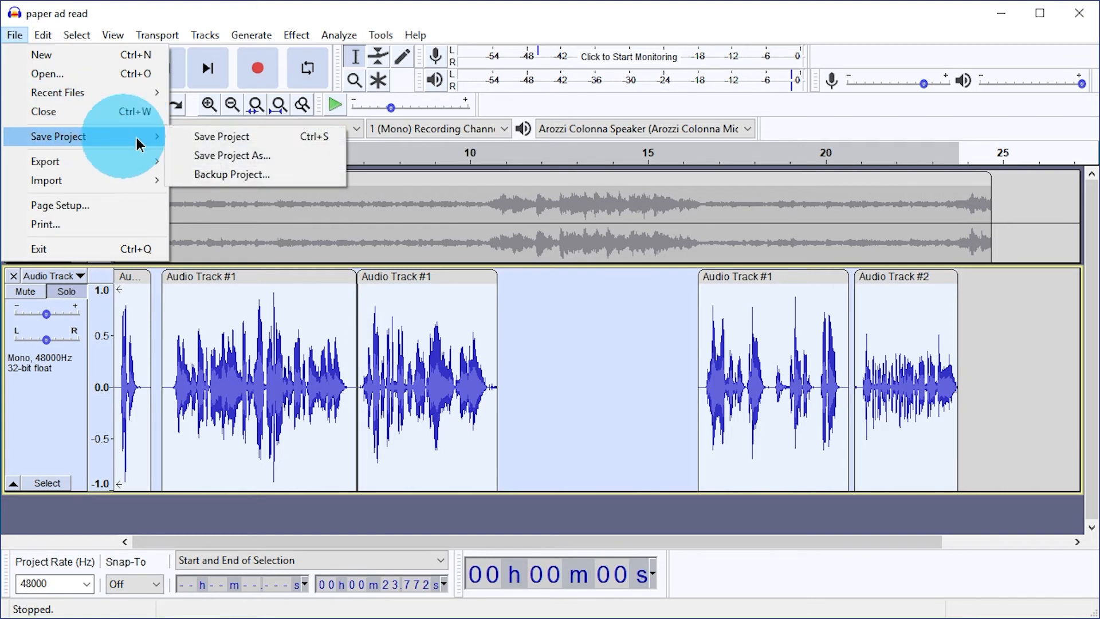
{"action": "left_click", "coordinate": [203, 137]}
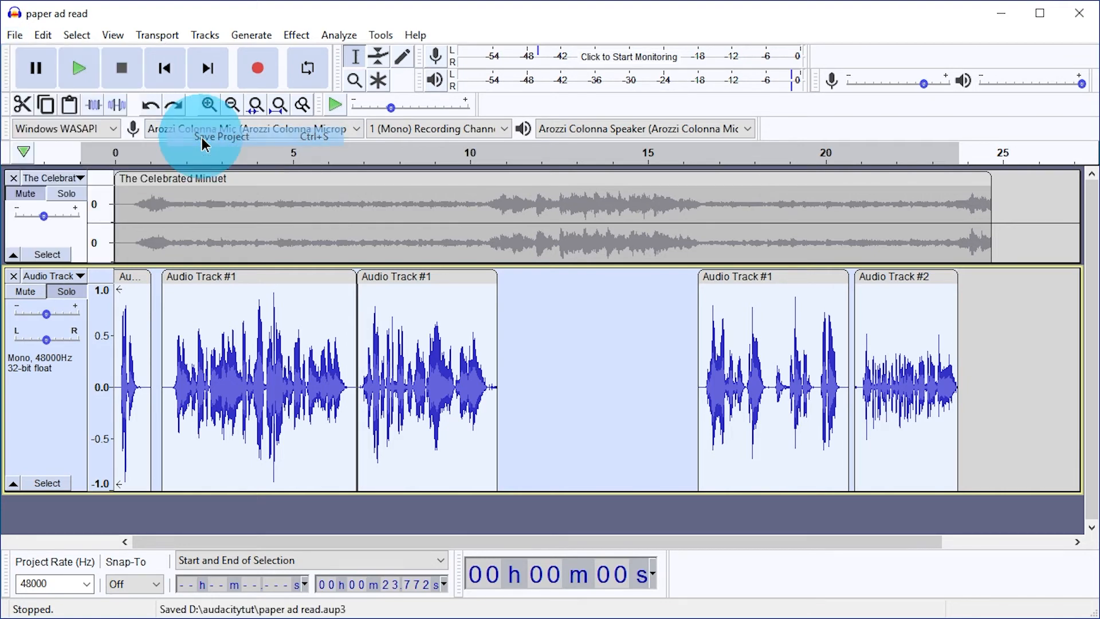
Close the project window and reopen paper ad read.aup3 from the audacitytut folder.
{"action": "left_click", "coordinate": [1079, 22]}
{"action": "left_click", "coordinate": [736, 321]}
{"action": "double_click", "coordinate": [774, 291]}
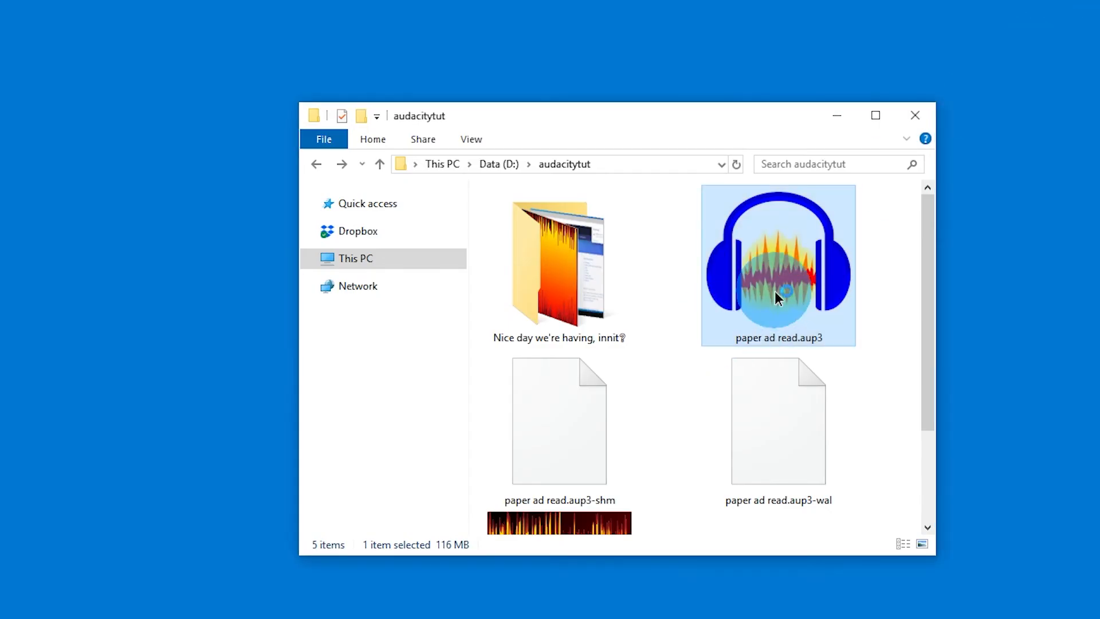
{"action": "left_click", "coordinate": [643, 338]}
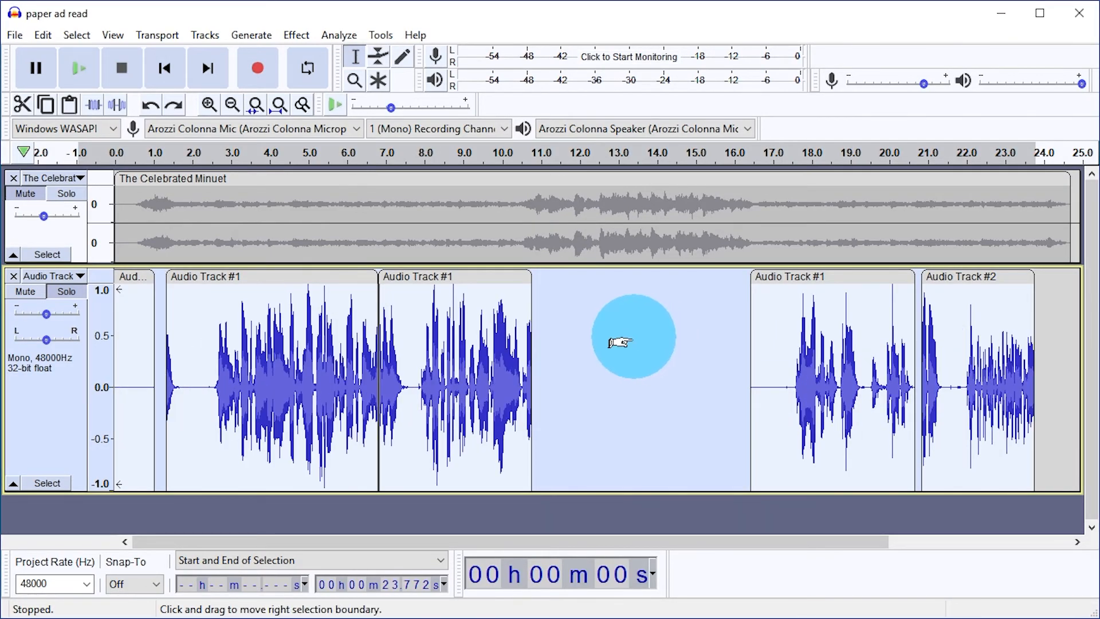
Try moving the short first voice clip to about 14.8 seconds, and return it to the start of the track.
{"action": "left_click", "coordinate": [569, 337]}
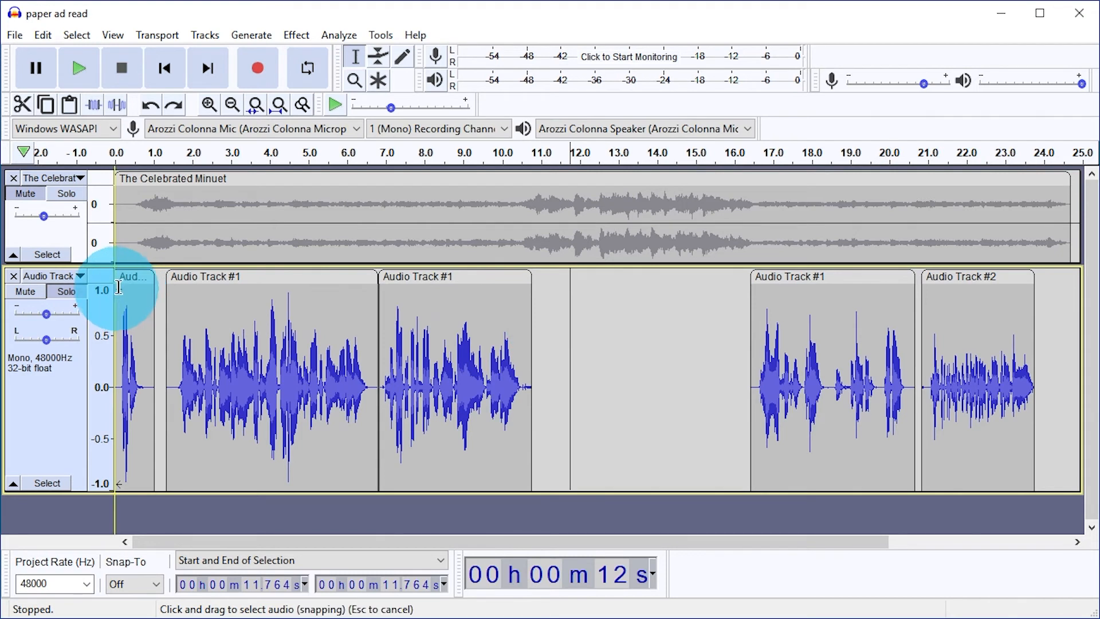
{"action": "left_click_drag", "start_coordinate": [109, 284], "coordinate": [690, 313]}
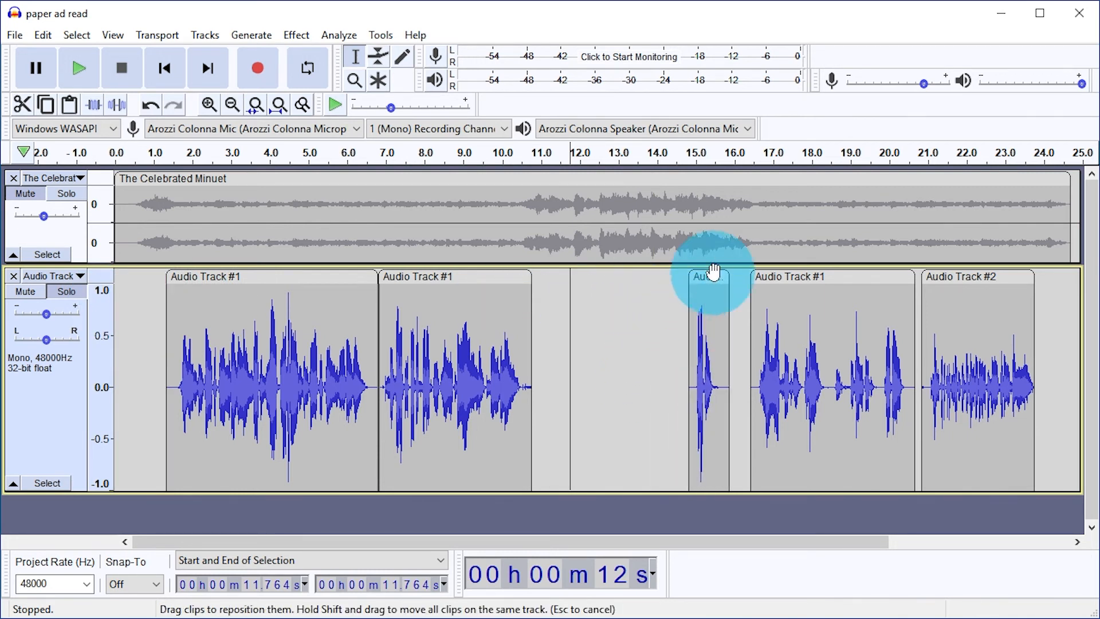
{"action": "left_click_drag", "start_coordinate": [707, 277], "coordinate": [131, 293]}
Apply the Compressor effect to the whole voice track.
{"action": "left_click", "coordinate": [626, 349]}
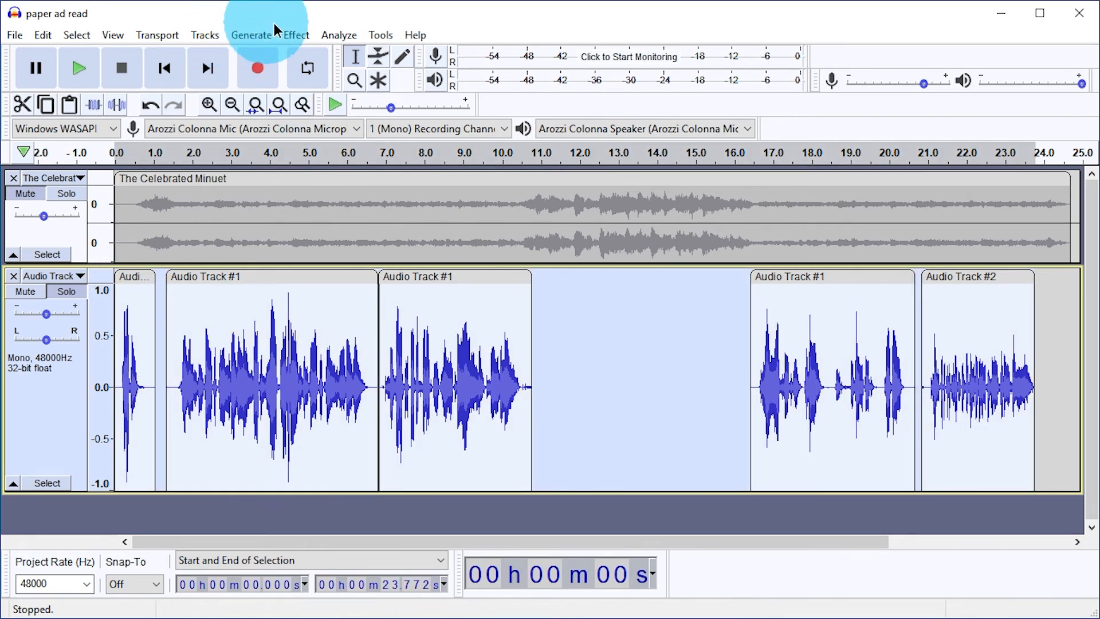
{"action": "left_click", "coordinate": [310, 36]}
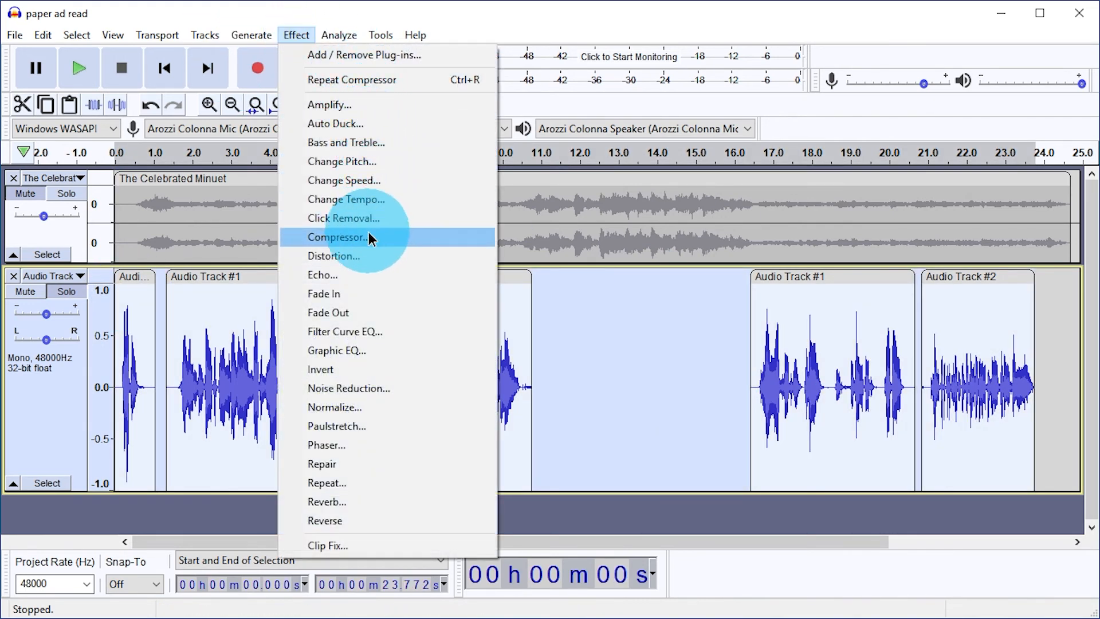
{"action": "left_click", "coordinate": [432, 239]}
{"action": "left_click", "coordinate": [589, 503]}
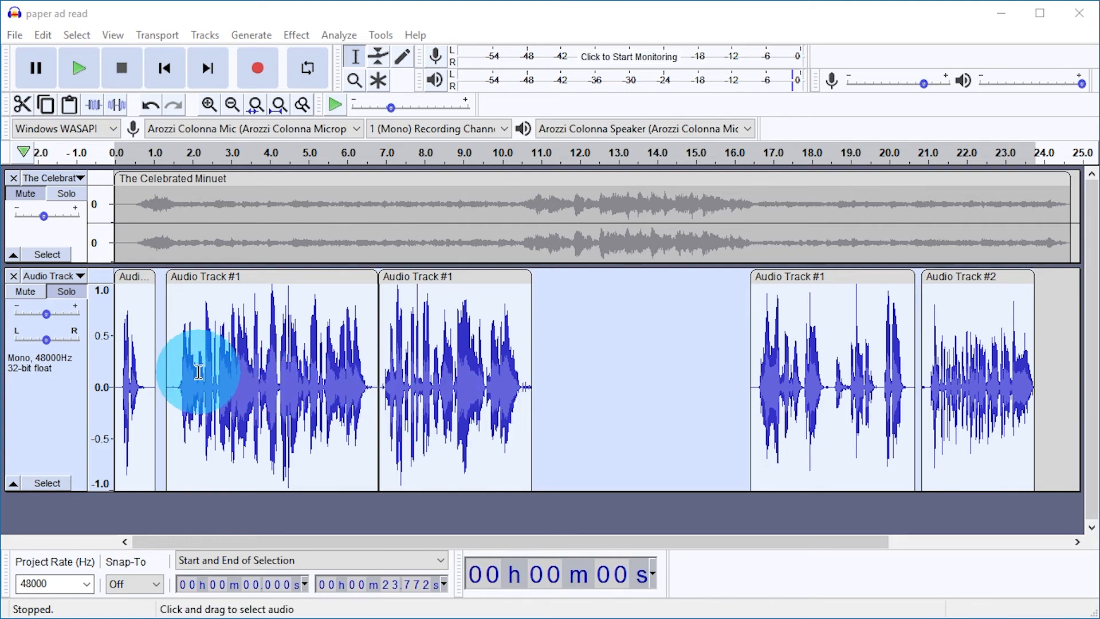
Turn off solo on the voice track and play the voice and music mix from the start.
{"action": "left_click", "coordinate": [74, 294]}
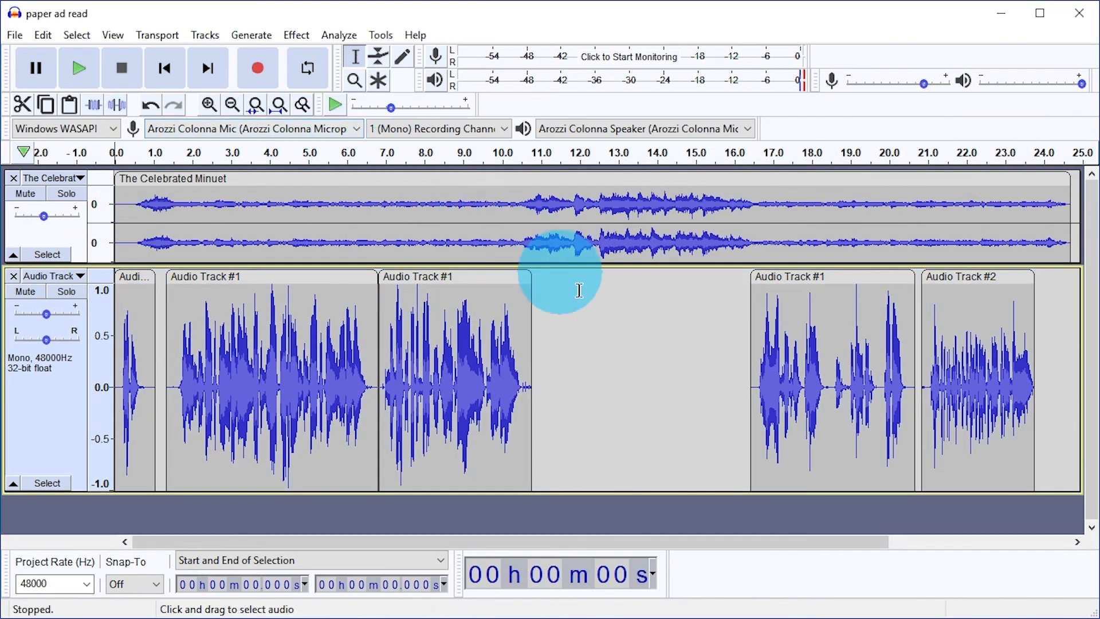
{"action": "key", "text": "space"}
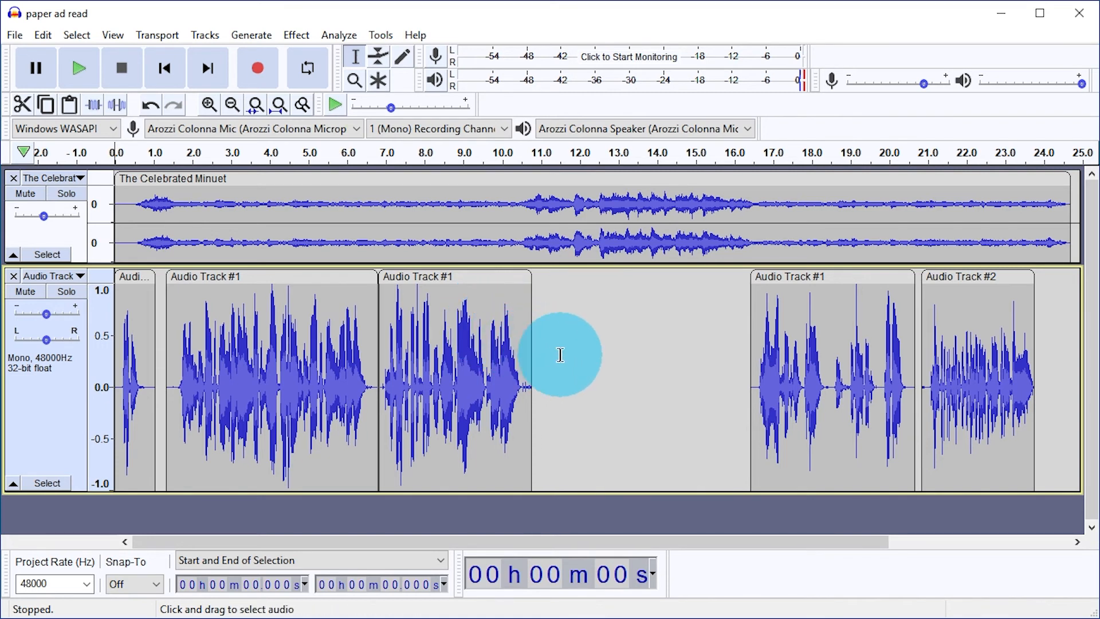
Delete the tail of the voice clip starting at about 6.8 seconds, from about 10.5 seconds to the clip's end.
{"action": "left_click_drag", "start_coordinate": [562, 351], "coordinate": [509, 349]}
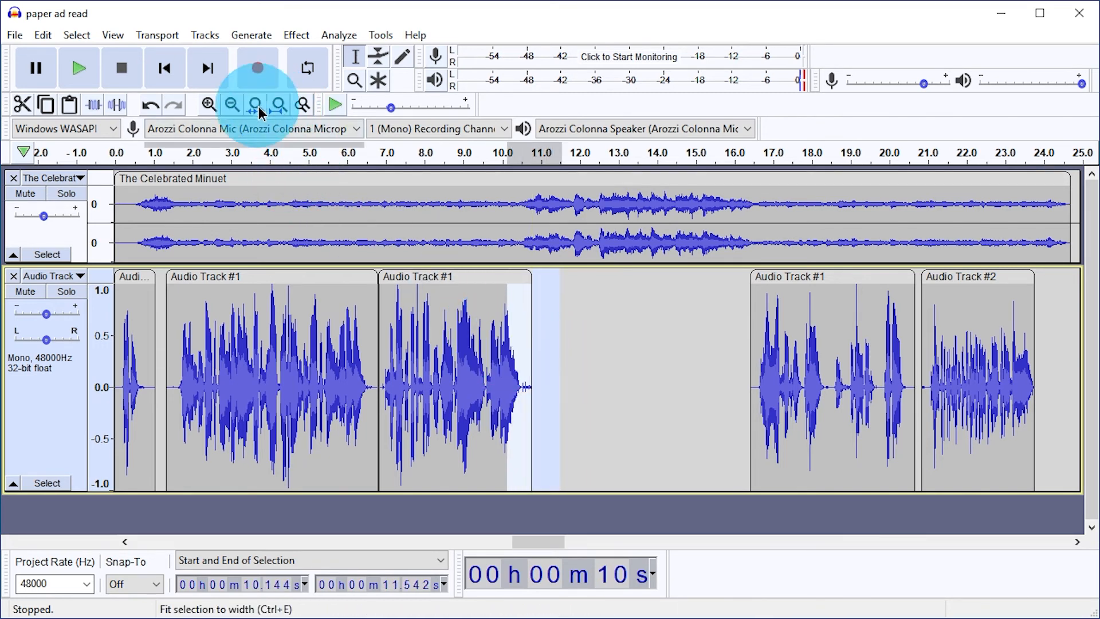
{"action": "left_click", "coordinate": [256, 105]}
{"action": "left_click_drag", "start_coordinate": [638, 389], "coordinate": [378, 396]}
{"action": "scroll", "coordinate": [388, 391], "scroll_direction": "down", "scroll_amount": 4}
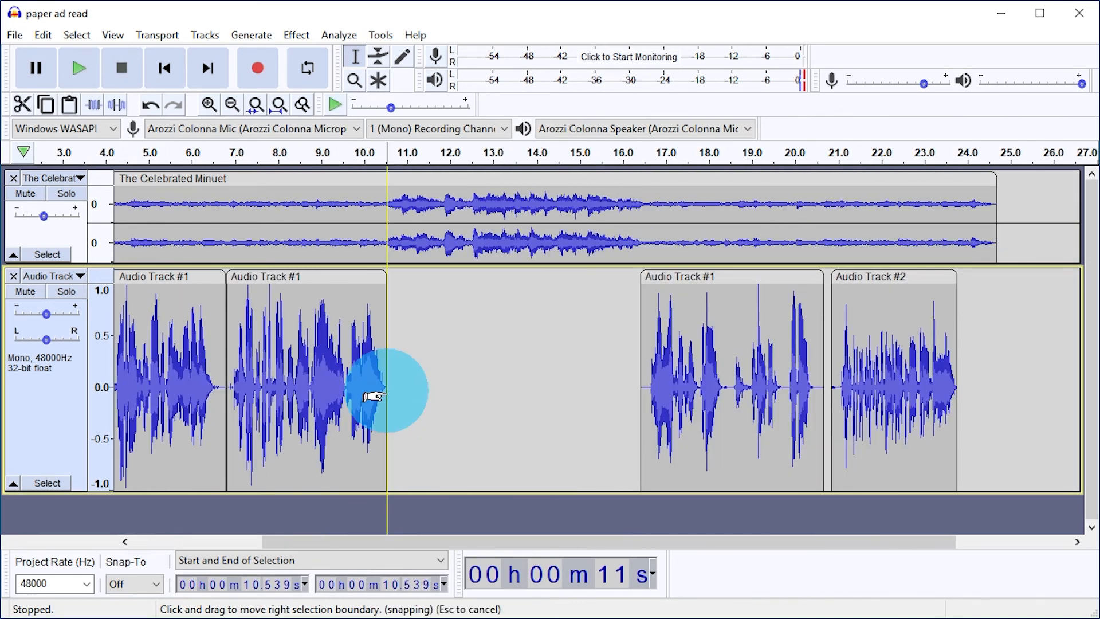
Save the project with the compressed and trimmed voice track.
{"action": "left_click", "coordinate": [15, 35]}
{"action": "mouse_move", "coordinate": [90, 137]}
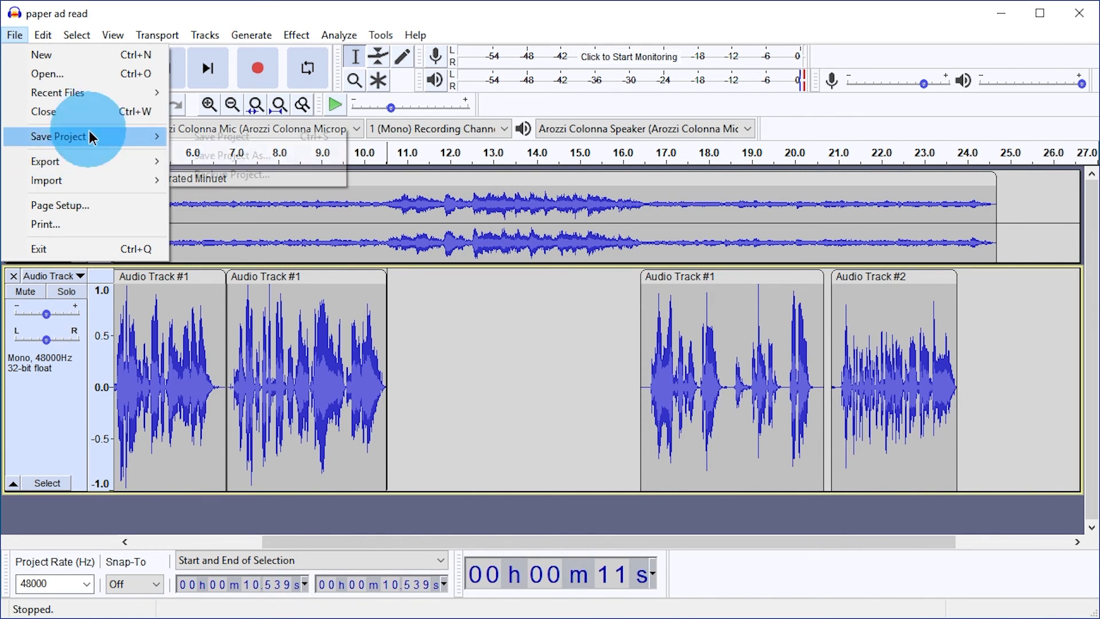
{"action": "left_click", "coordinate": [241, 136]}
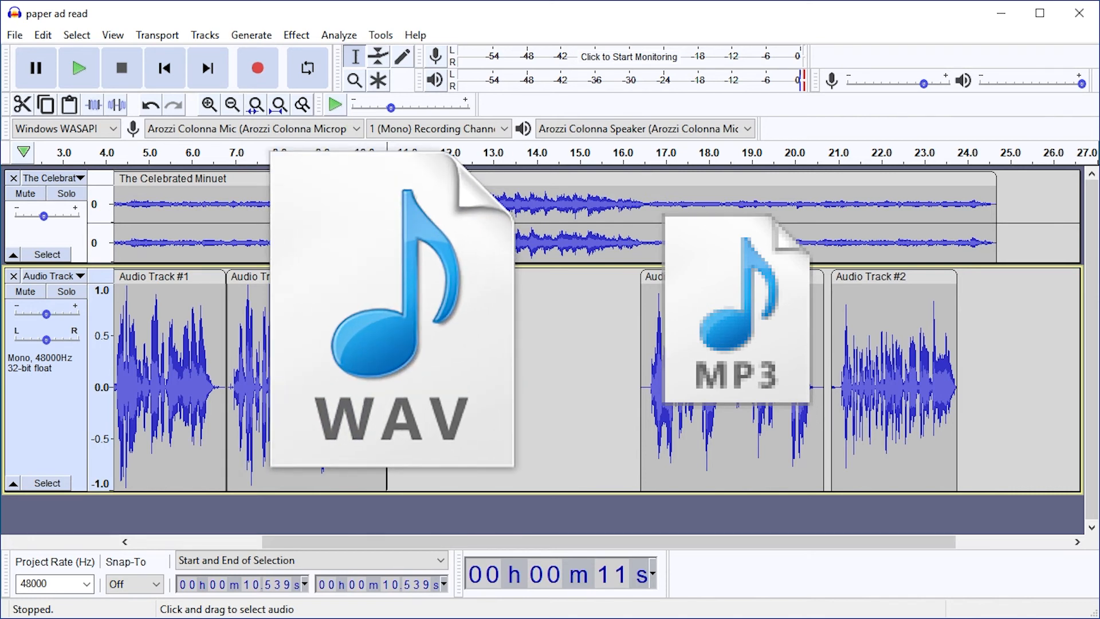
Export the mix to the audacitytut folder as paper ad read.mp3 with the Extreme, 220-260 kbps preset quality.
{"action": "left_click", "coordinate": [14, 35]}
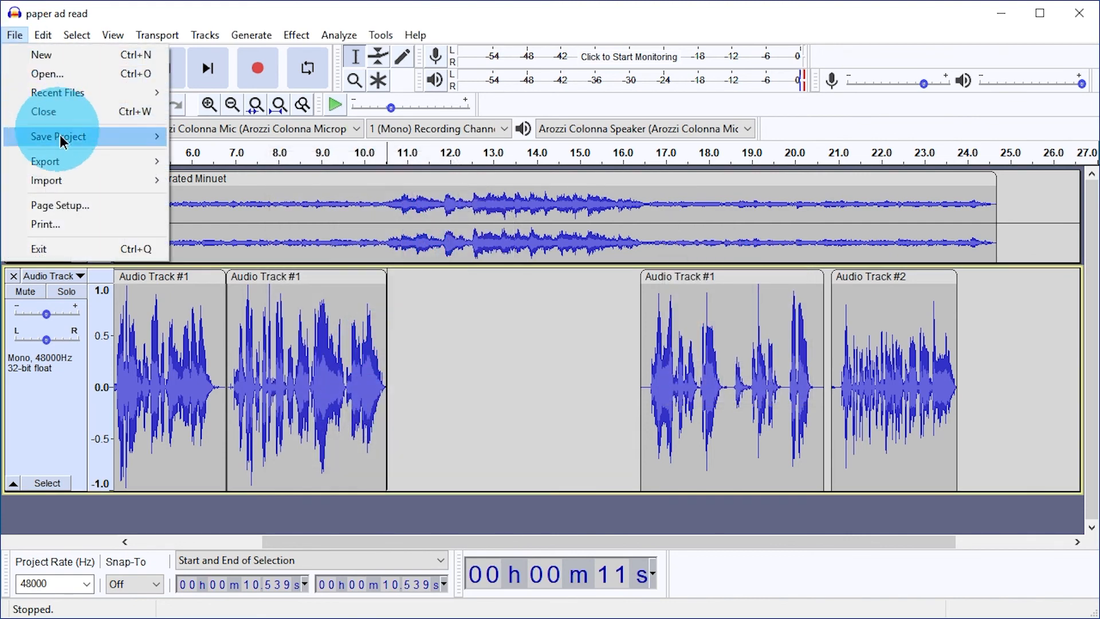
{"action": "mouse_move", "coordinate": [80, 162]}
{"action": "left_click", "coordinate": [222, 162]}
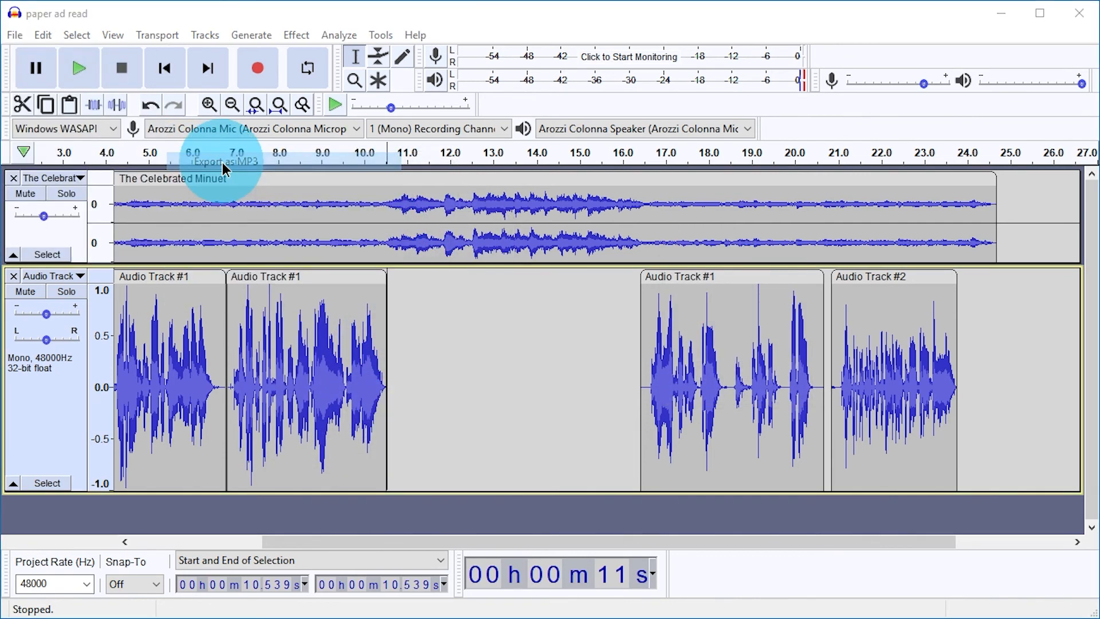
{"action": "left_click", "coordinate": [395, 521]}
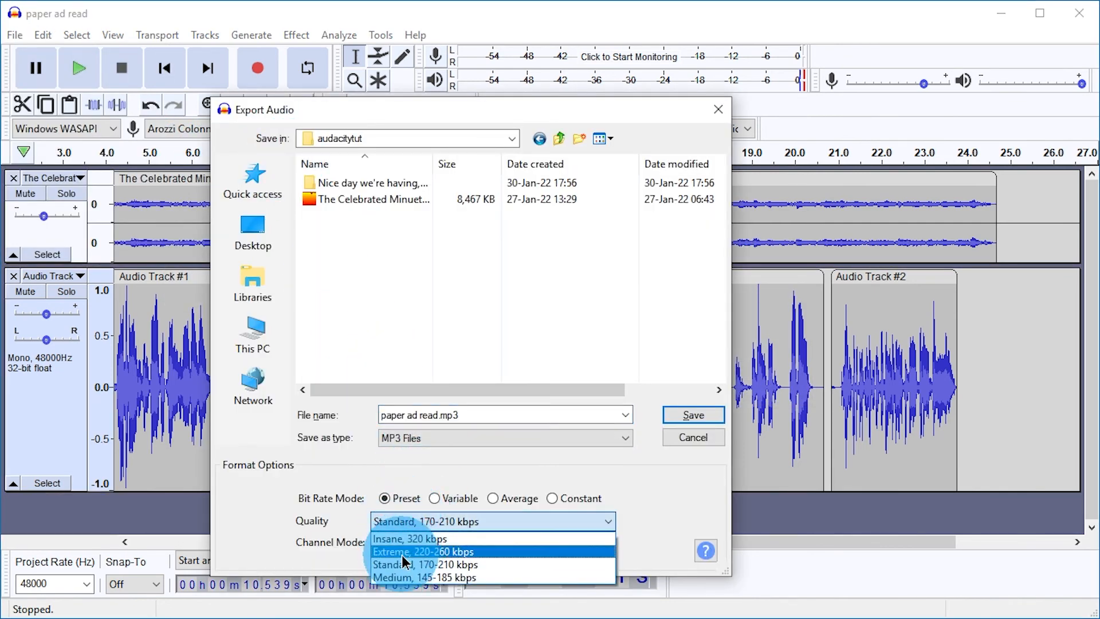
{"action": "left_click", "coordinate": [396, 548]}
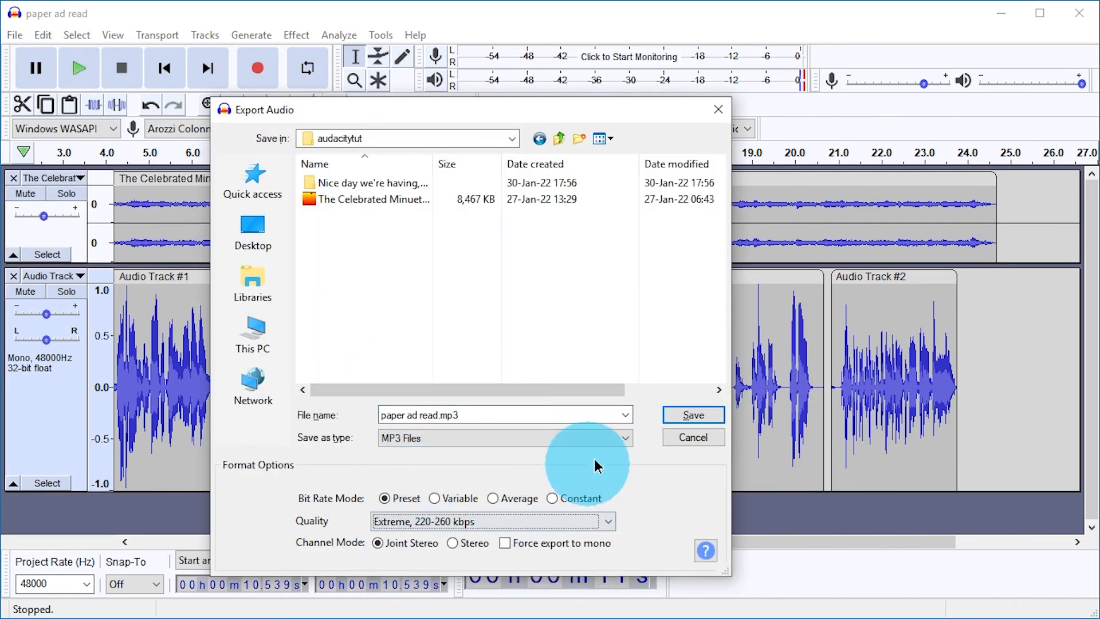
{"action": "left_click", "coordinate": [673, 421]}
Clear all metadata tags for the MP3 file and complete its export.
{"action": "left_click", "coordinate": [582, 350]}
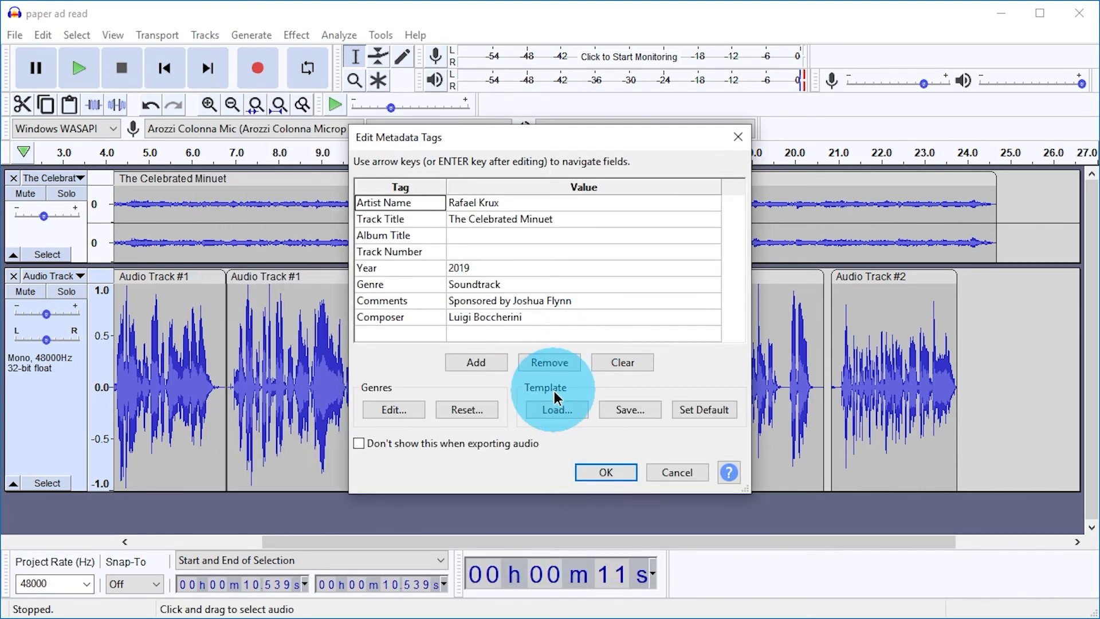
{"action": "left_click", "coordinate": [622, 362]}
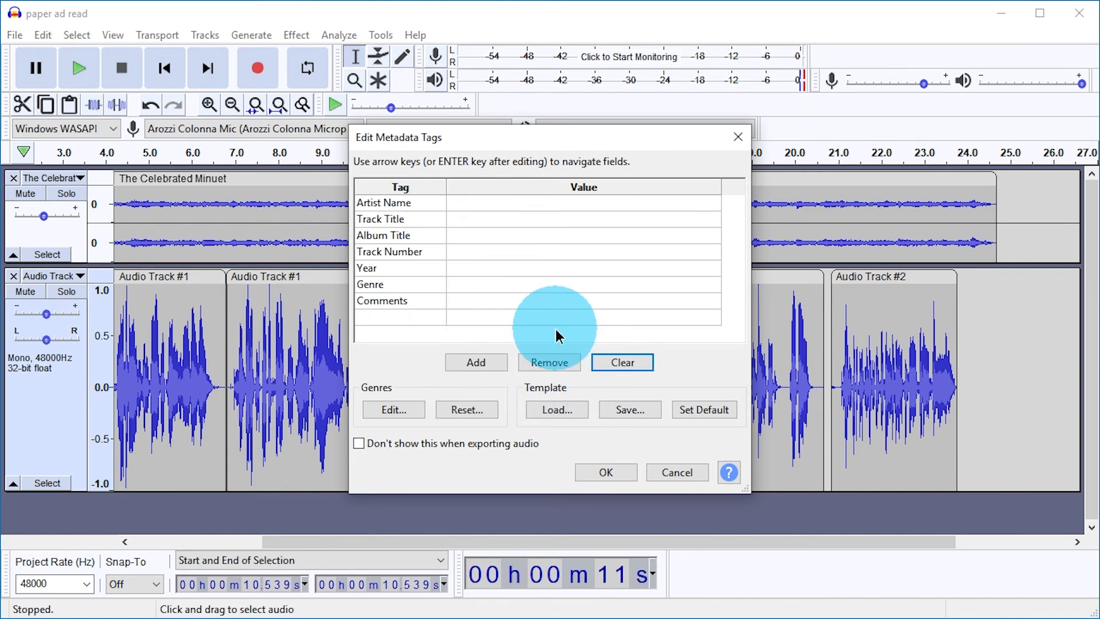
{"action": "left_click", "coordinate": [605, 470]}
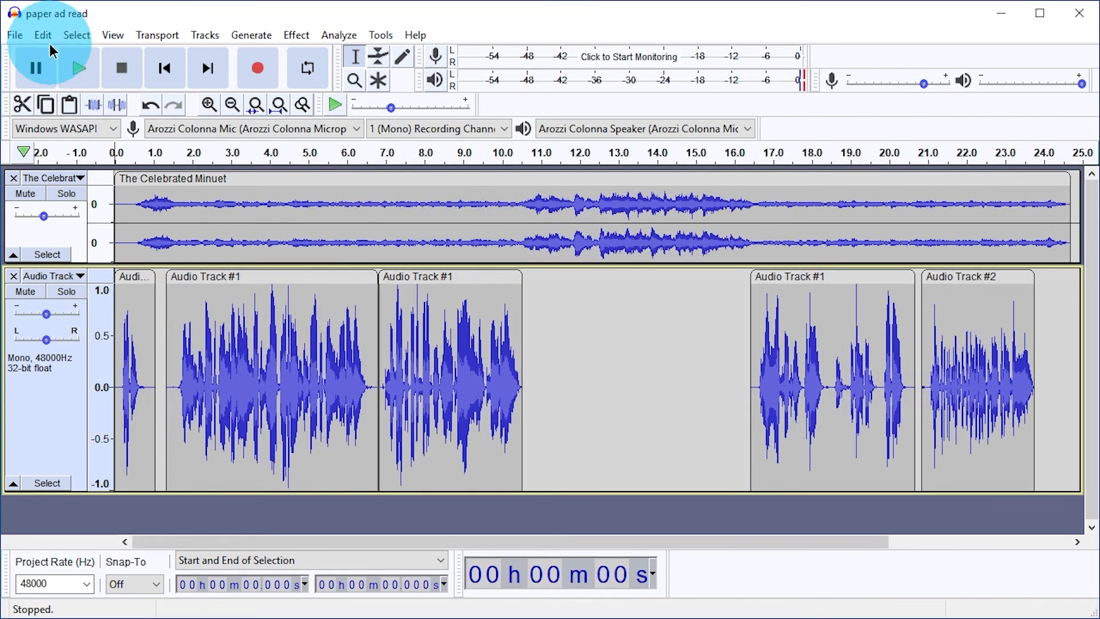
Export the mix to the audacitytut folder as paper ad read.wav with Signed 16-bit PCM encoding and blank metadata tags.
{"action": "left_click", "coordinate": [14, 35]}
{"action": "left_click", "coordinate": [119, 163]}
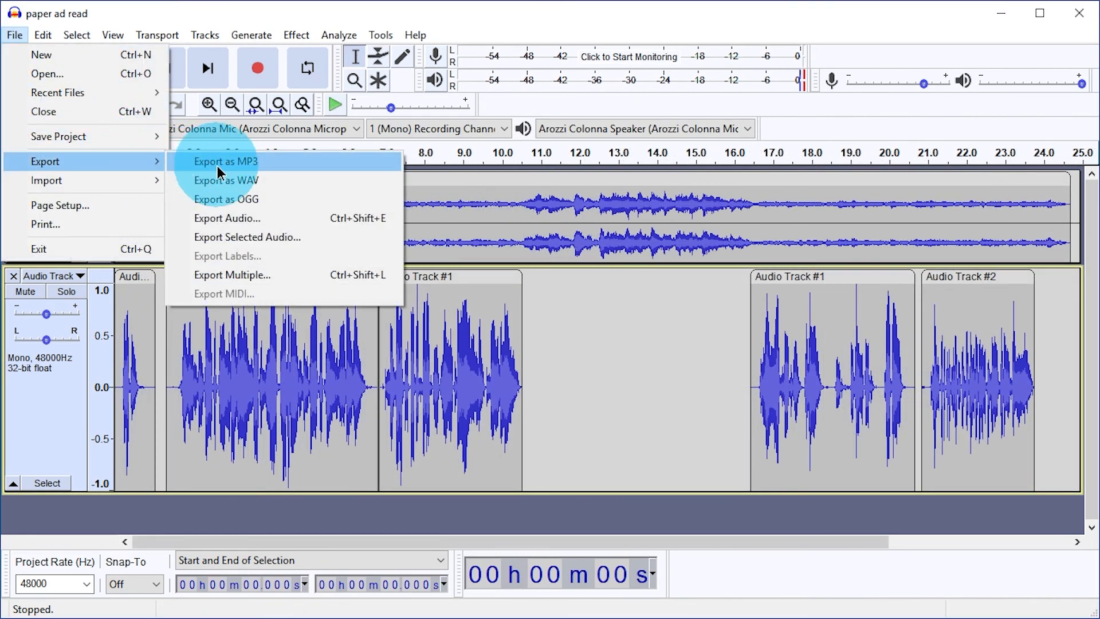
{"action": "left_click", "coordinate": [239, 181]}
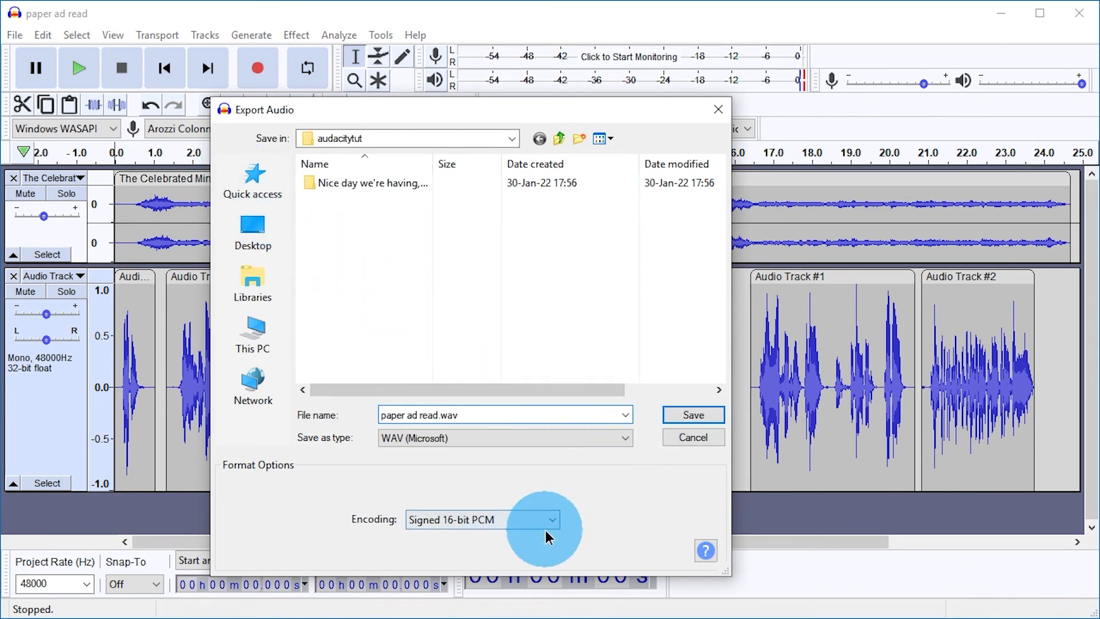
{"action": "left_click", "coordinate": [544, 520]}
{"action": "left_click", "coordinate": [544, 531]}
{"action": "left_click", "coordinate": [676, 418]}
{"action": "left_click", "coordinate": [578, 349]}
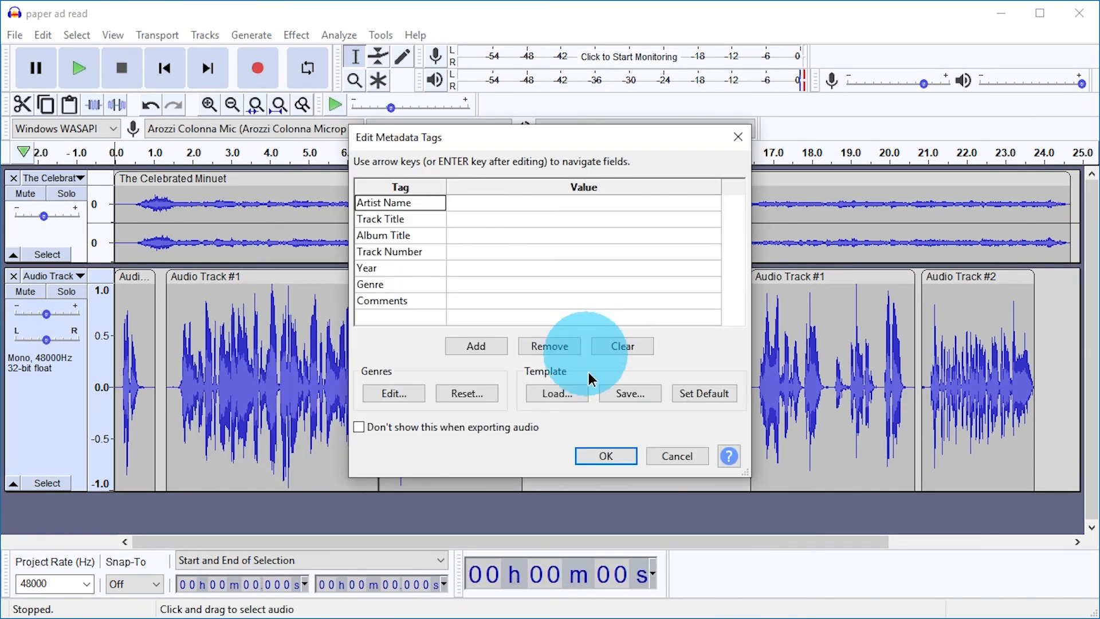
{"action": "left_click", "coordinate": [592, 454]}
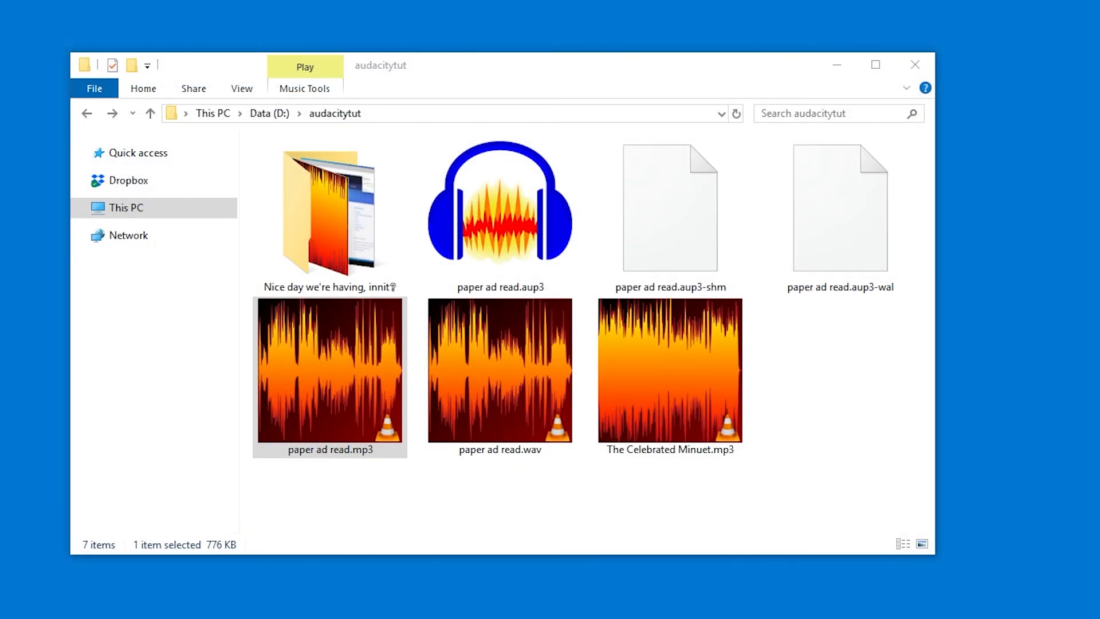
Compare the exported paper ad read.mp3 and paper ad read.wav files in the audacitytut folder.
{"action": "left_click", "coordinate": [339, 375]}
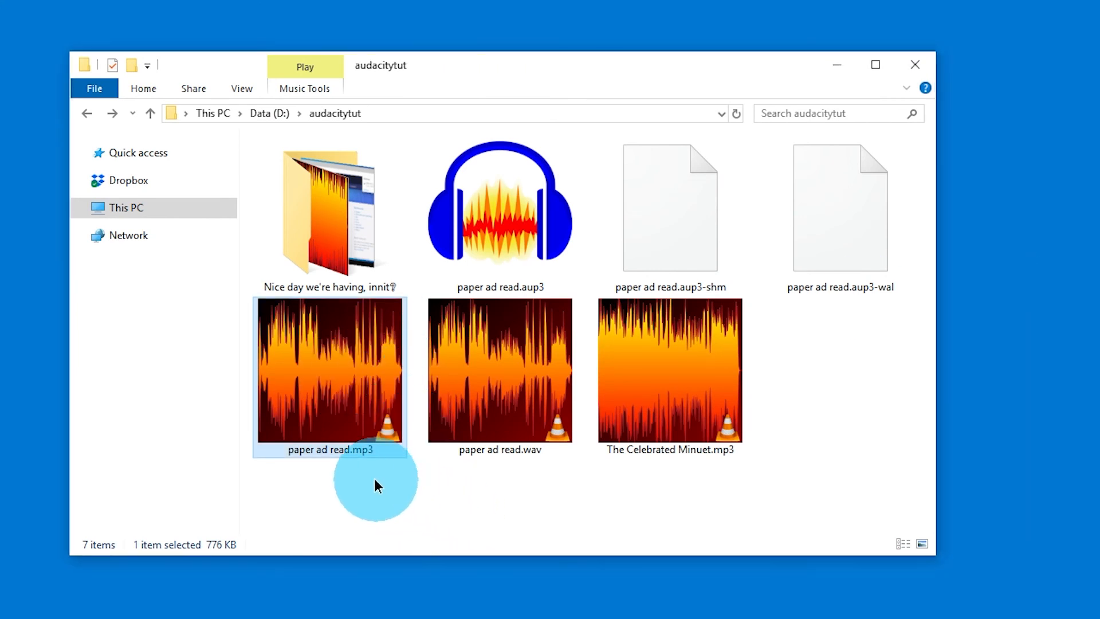
{"action": "left_click", "coordinate": [510, 431]}
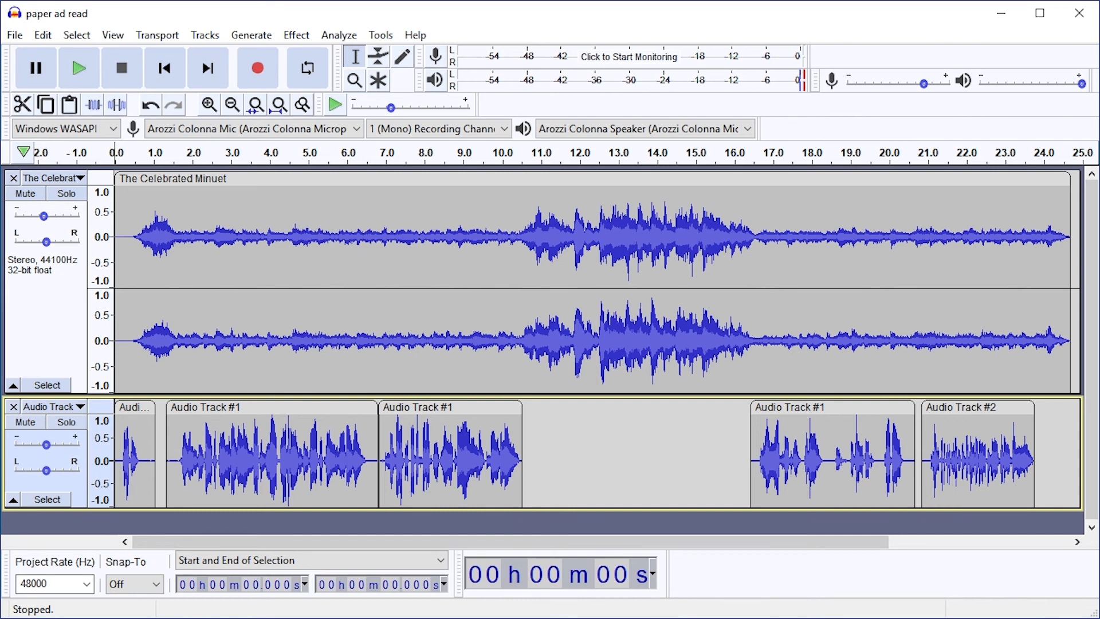
Switch the interface theme to Dark in the preferences.
{"action": "left_click", "coordinate": [42, 34]}
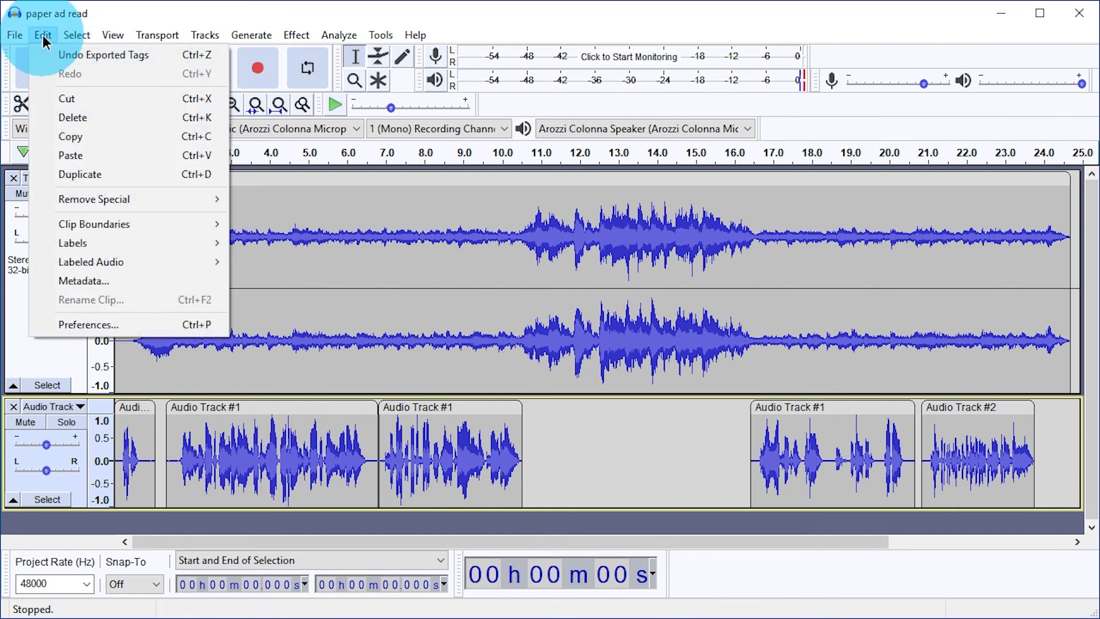
{"action": "left_click", "coordinate": [144, 324]}
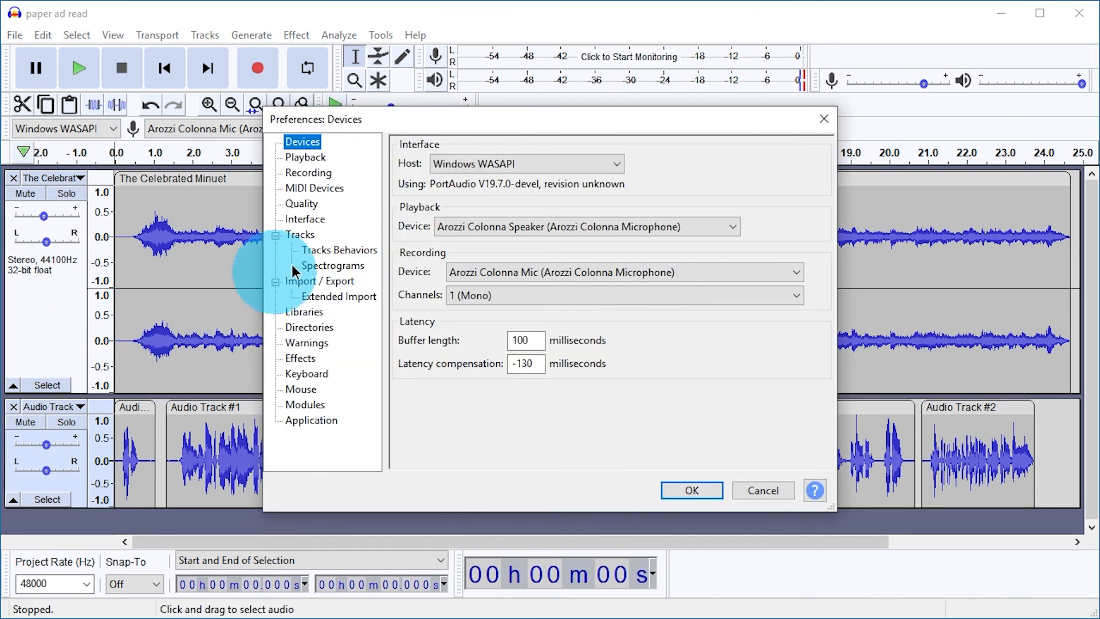
{"action": "left_click", "coordinate": [306, 219]}
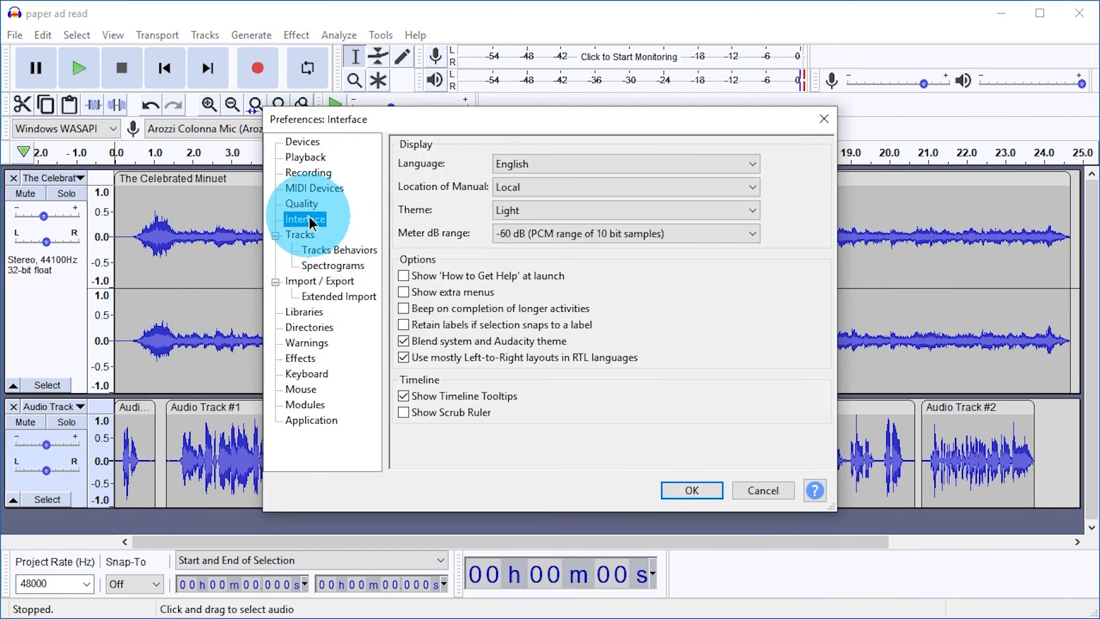
{"action": "left_click", "coordinate": [507, 210]}
{"action": "left_click", "coordinate": [536, 253]}
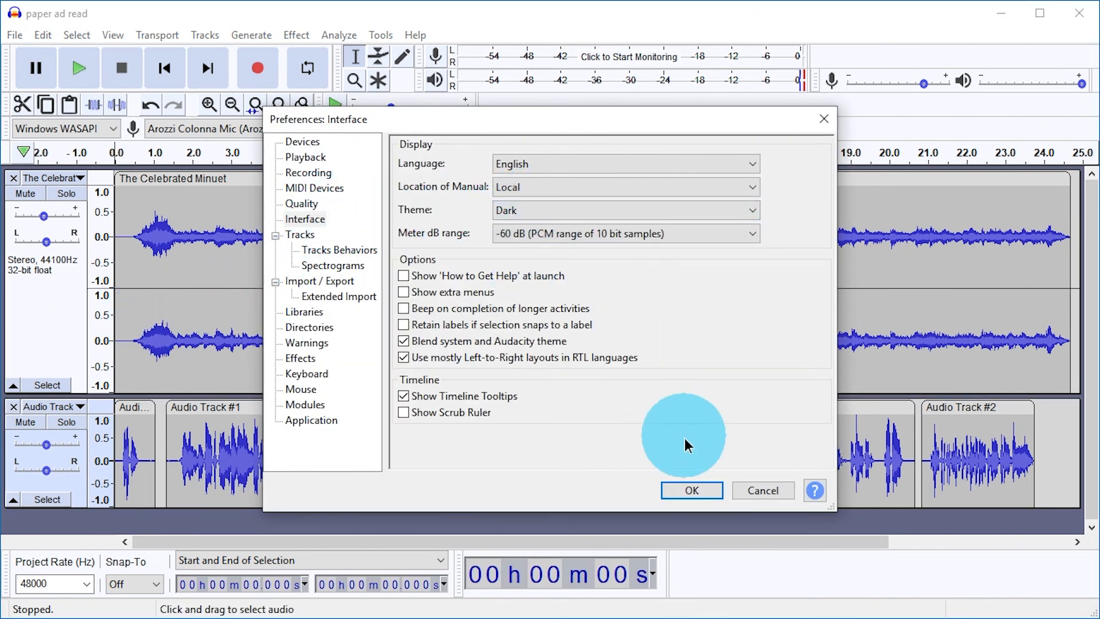
{"action": "left_click", "coordinate": [687, 489]}
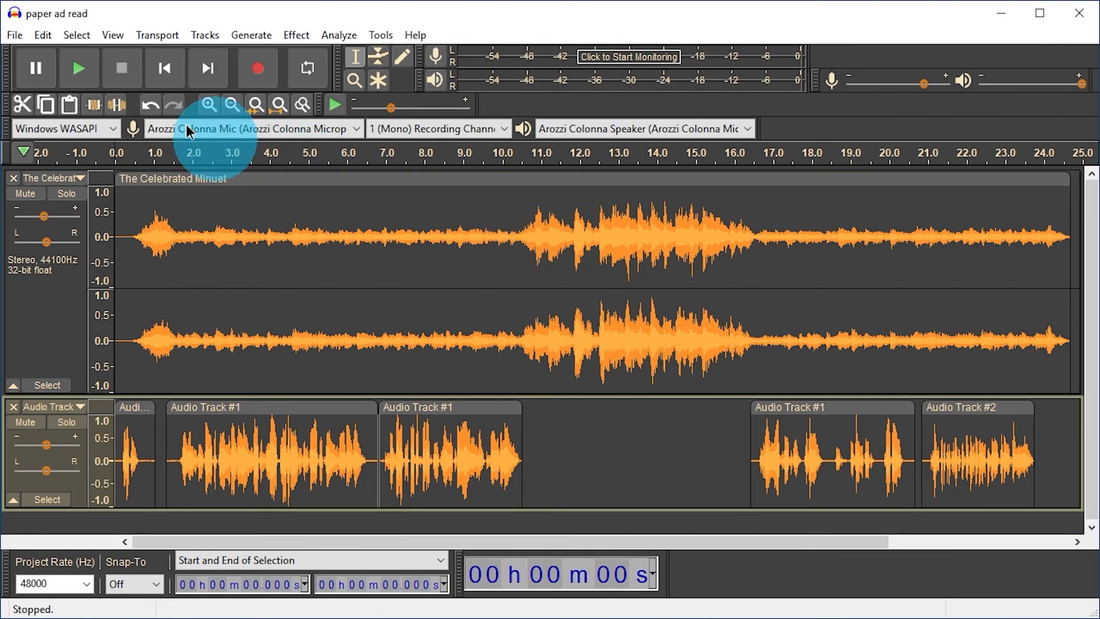
Switch the interface theme to High Contrast in the preferences.
{"action": "left_click", "coordinate": [43, 35]}
{"action": "left_click", "coordinate": [121, 325]}
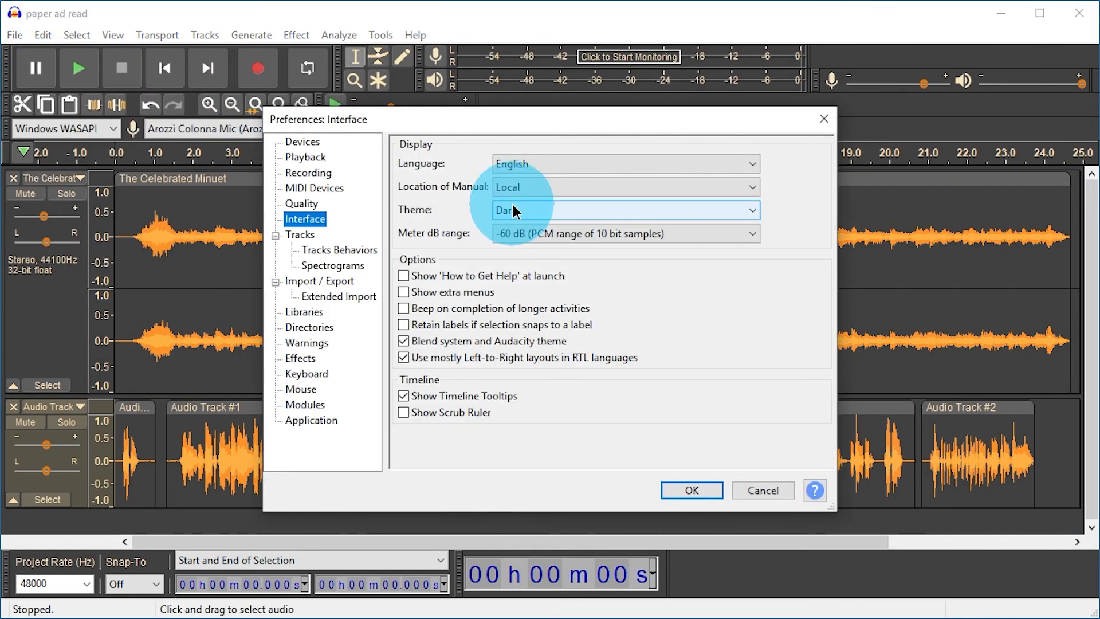
{"action": "left_click", "coordinate": [514, 211]}
{"action": "left_click", "coordinate": [560, 265]}
{"action": "left_click", "coordinate": [690, 488]}
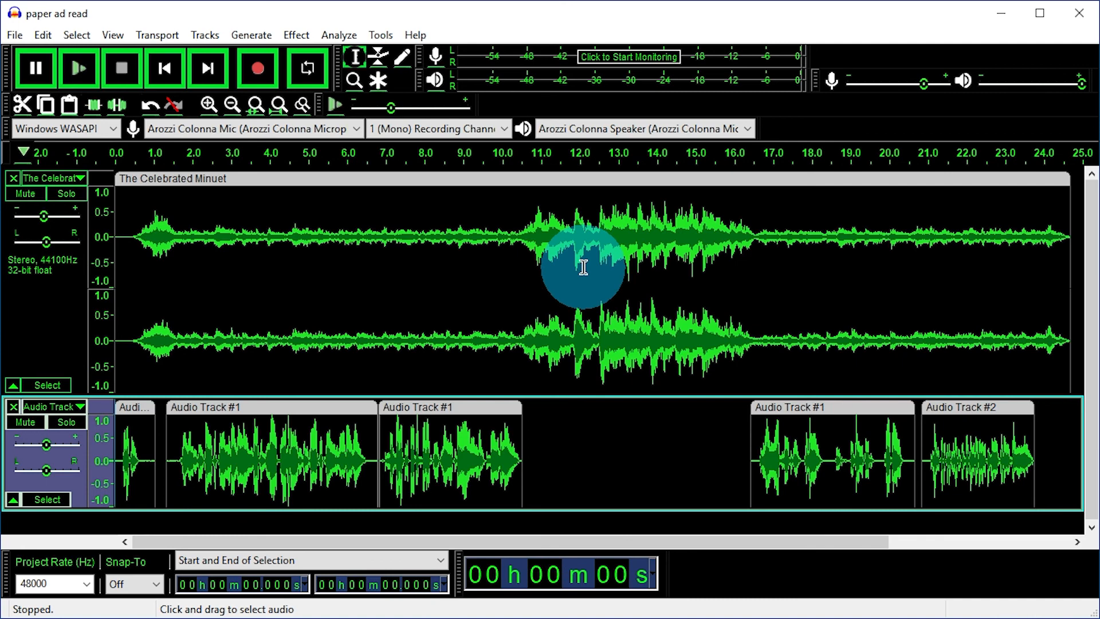
Change the interface theme to Classic in the preferences.
{"action": "key", "text": "ctrl+p"}
{"action": "left_click", "coordinate": [570, 213]}
{"action": "left_click", "coordinate": [570, 233]}
{"action": "left_click", "coordinate": [690, 557]}
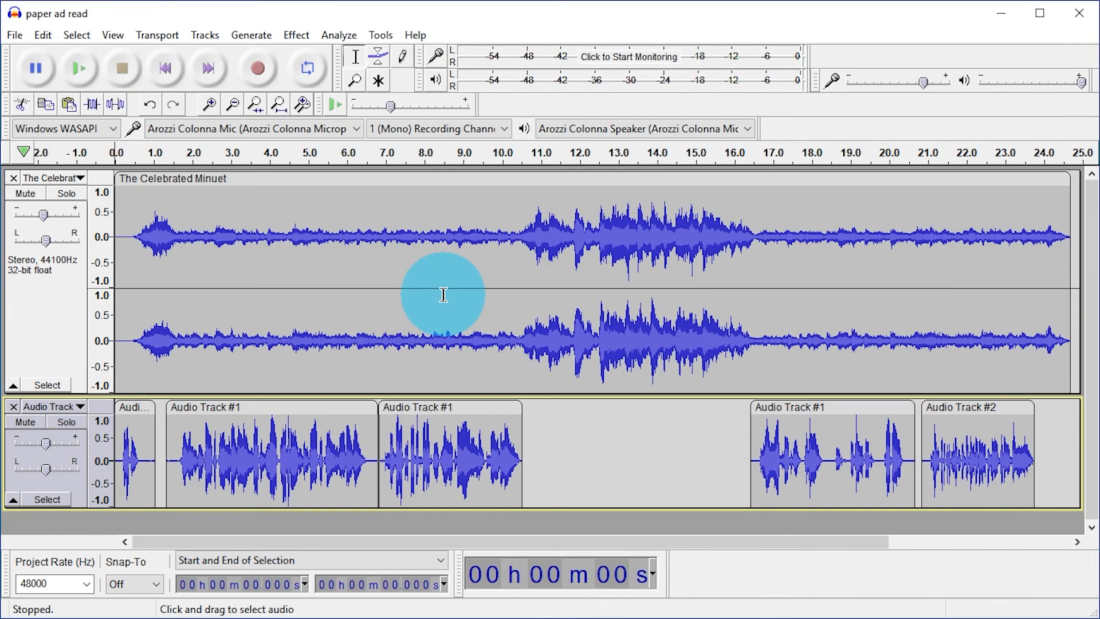
Set the interface theme to Light in the preferences.
{"action": "key", "text": "ctrl+p"}
{"action": "left_click", "coordinate": [528, 211]}
{"action": "left_click", "coordinate": [535, 238]}
{"action": "left_click", "coordinate": [691, 491]}
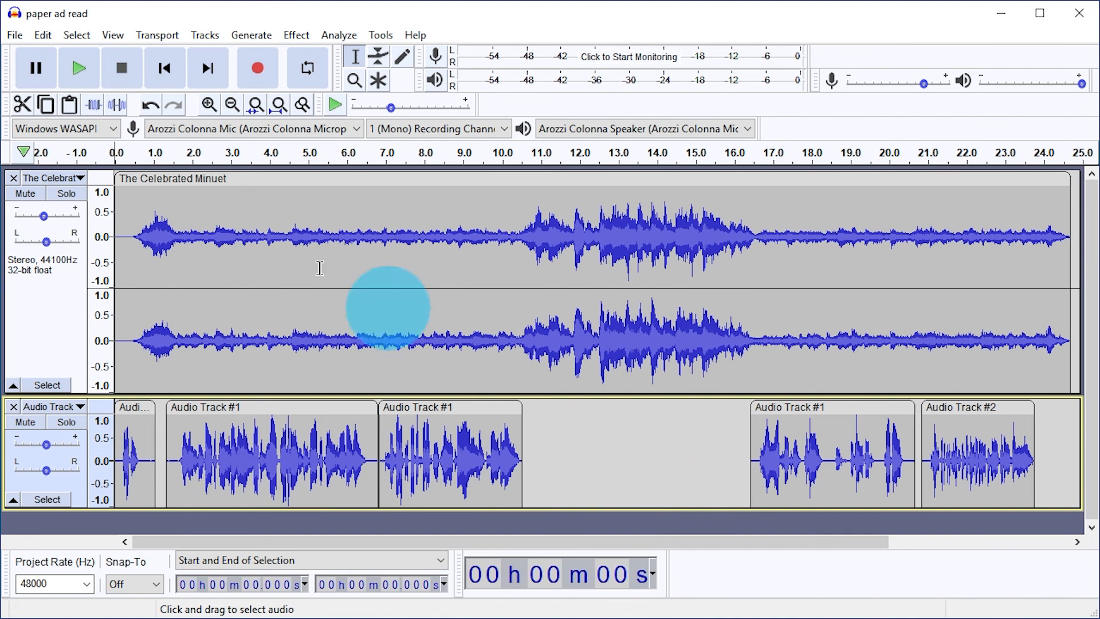
Find the fade commands in the Keyboard preferences and bind the comma key to Fade In, overriding any existing assignment.
{"action": "left_click", "coordinate": [43, 35]}
{"action": "left_click", "coordinate": [156, 327]}
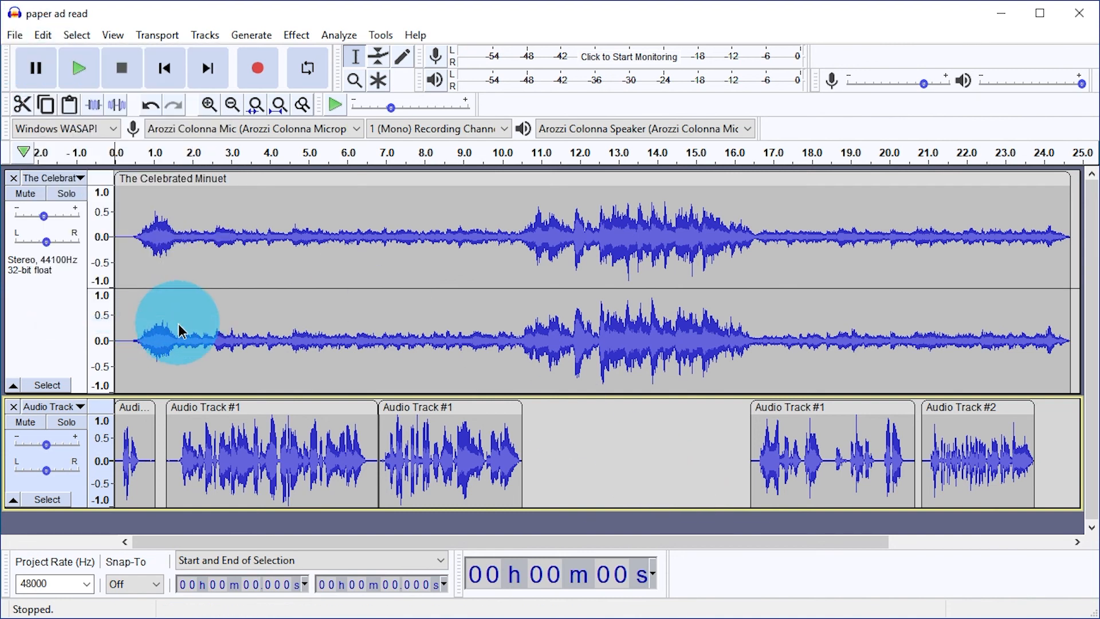
{"action": "left_click", "coordinate": [321, 375]}
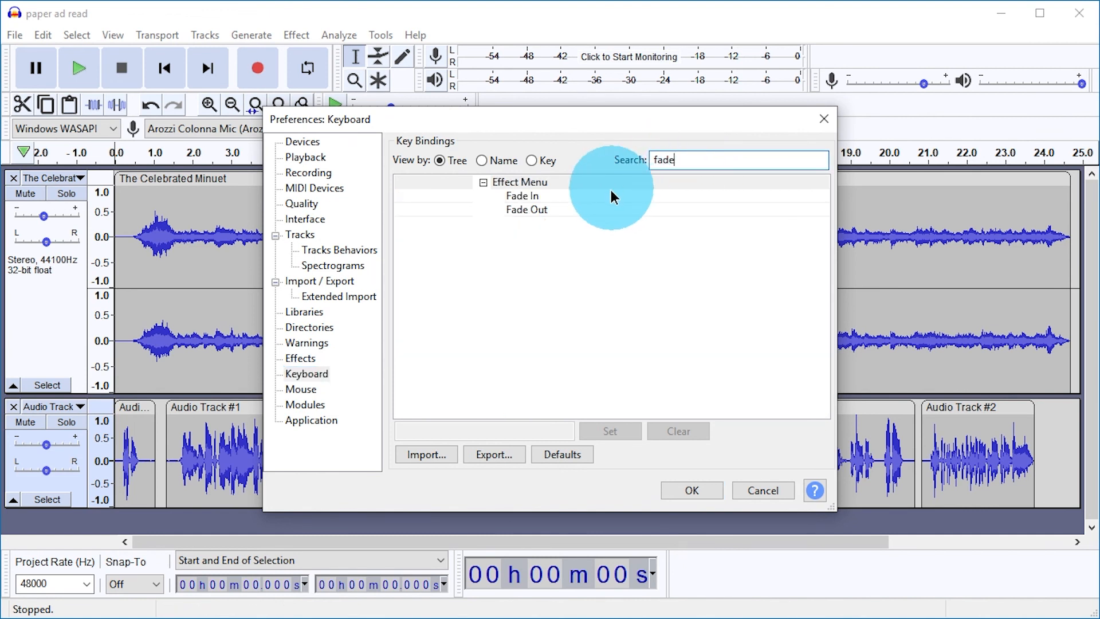
{"action": "left_click", "coordinate": [593, 198]}
{"action": "left_click", "coordinate": [566, 432]}
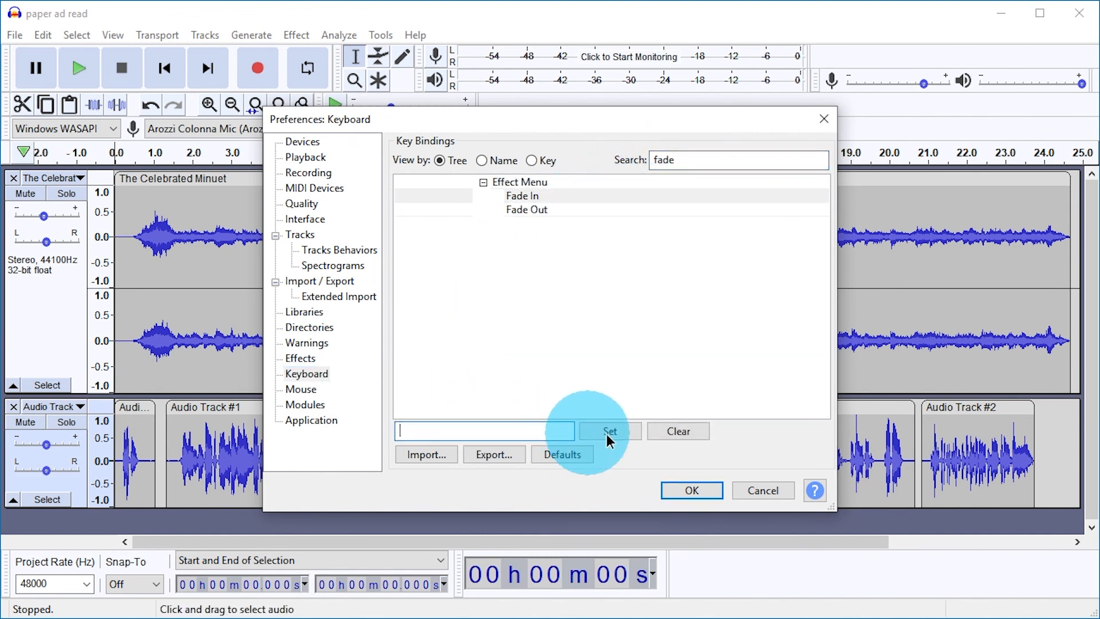
{"action": "key", "text": "comma"}
{"action": "left_click", "coordinate": [614, 432]}
{"action": "left_click", "coordinate": [588, 382]}
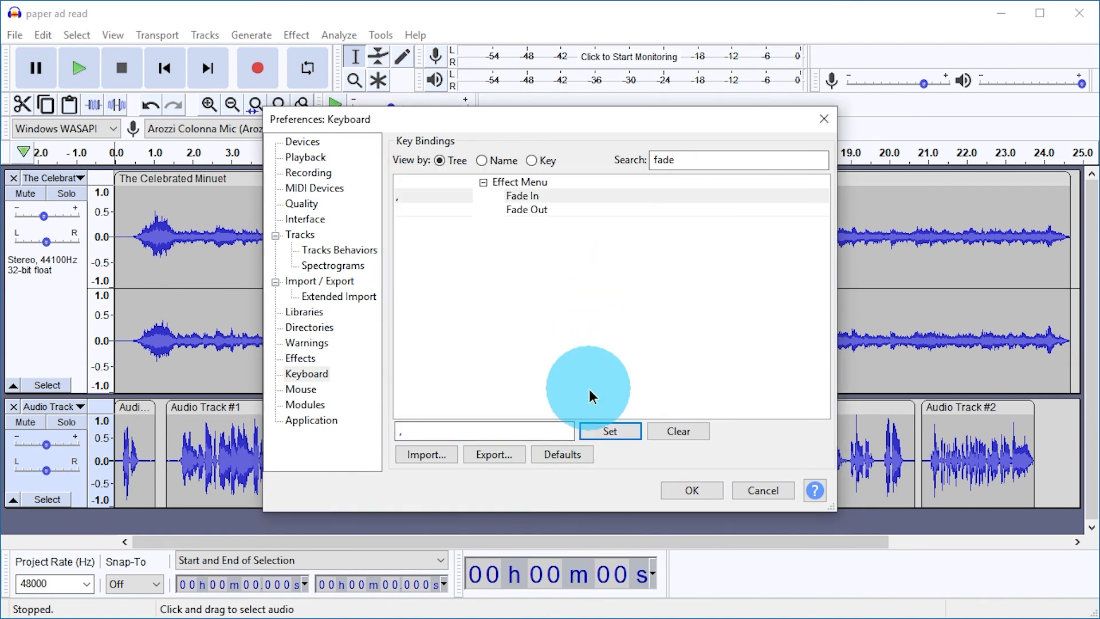
Bind the period key to Fade Out, replacing its existing assignment.
{"action": "left_click", "coordinate": [533, 210]}
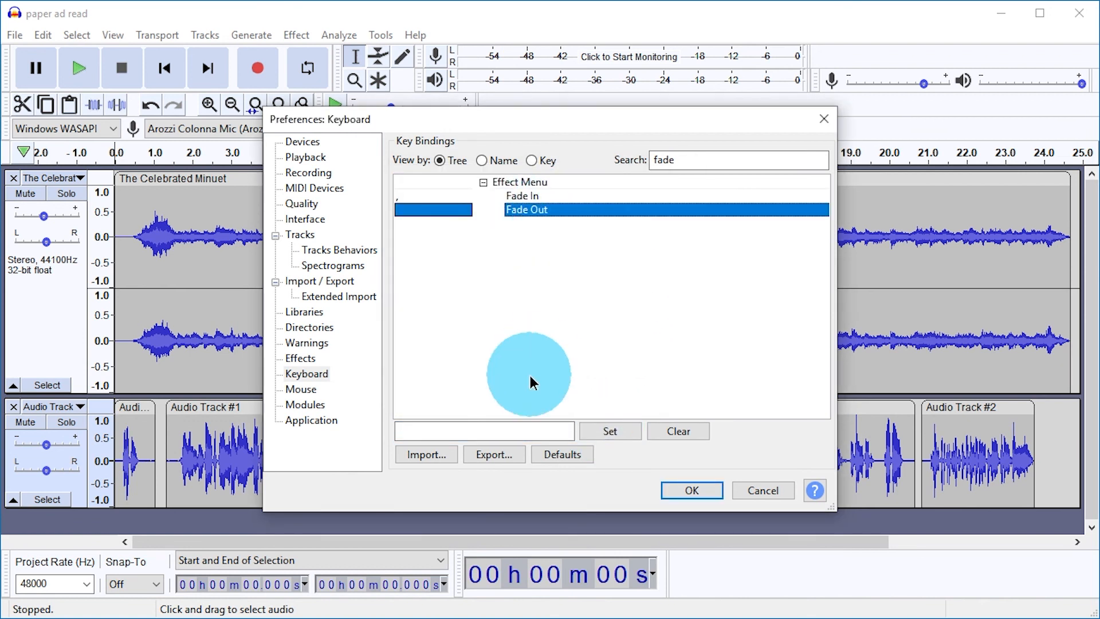
{"action": "left_click", "coordinate": [511, 430]}
{"action": "key", "text": "period"}
{"action": "left_click", "coordinate": [610, 432]}
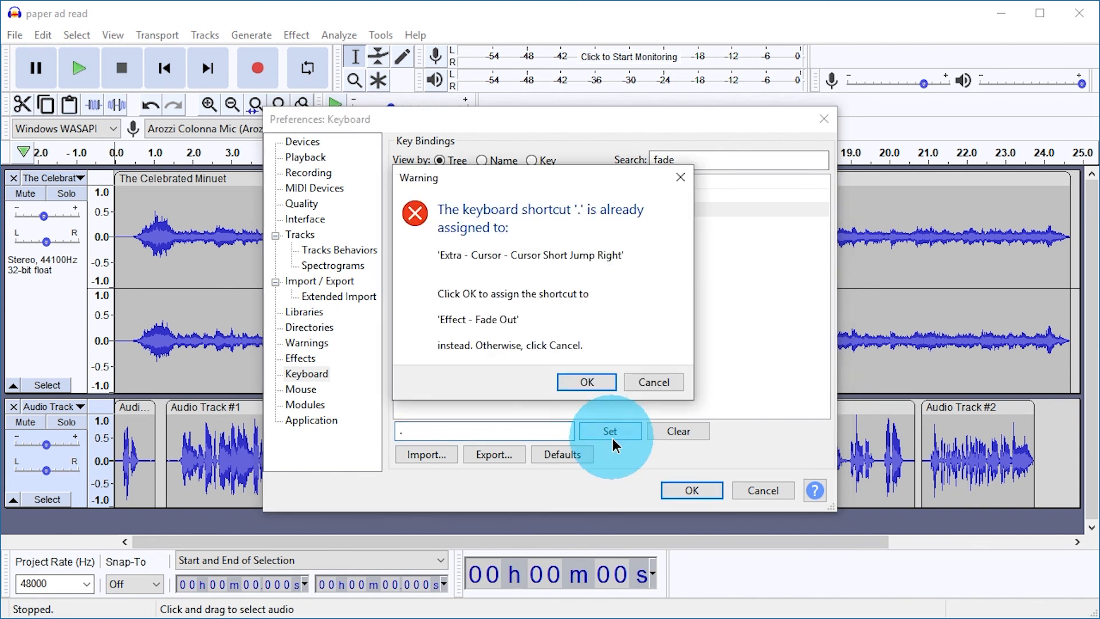
{"action": "left_click", "coordinate": [583, 381]}
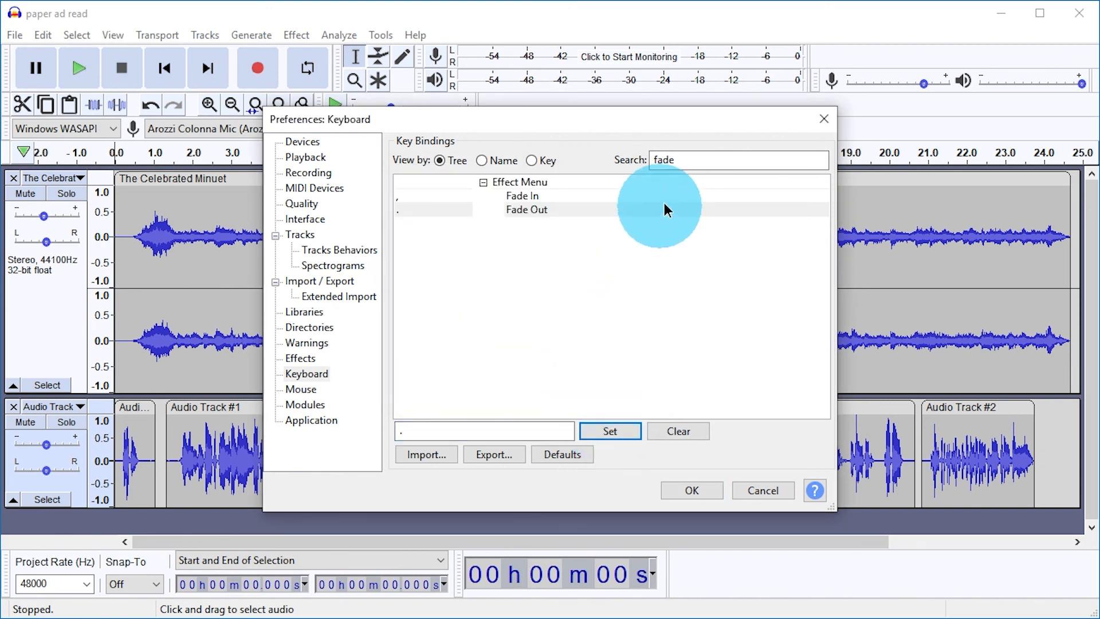
Search the key bindings for split and bind R to Split under Clip Boundaries, replacing its existing assignment.
{"action": "double_click", "coordinate": [679, 162]}
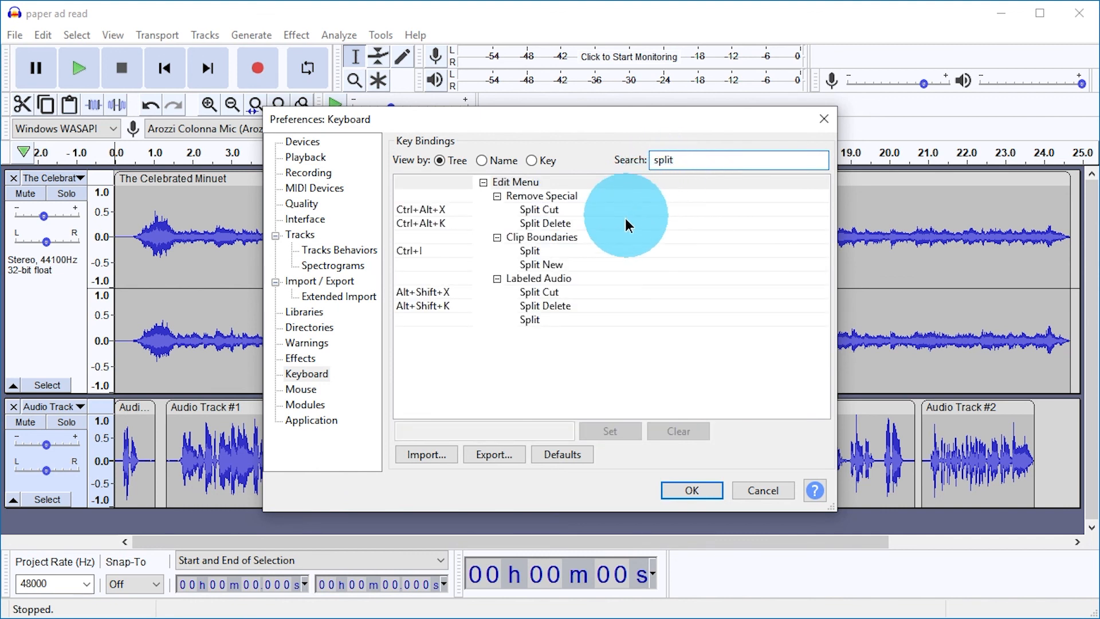
{"action": "left_click", "coordinate": [555, 250]}
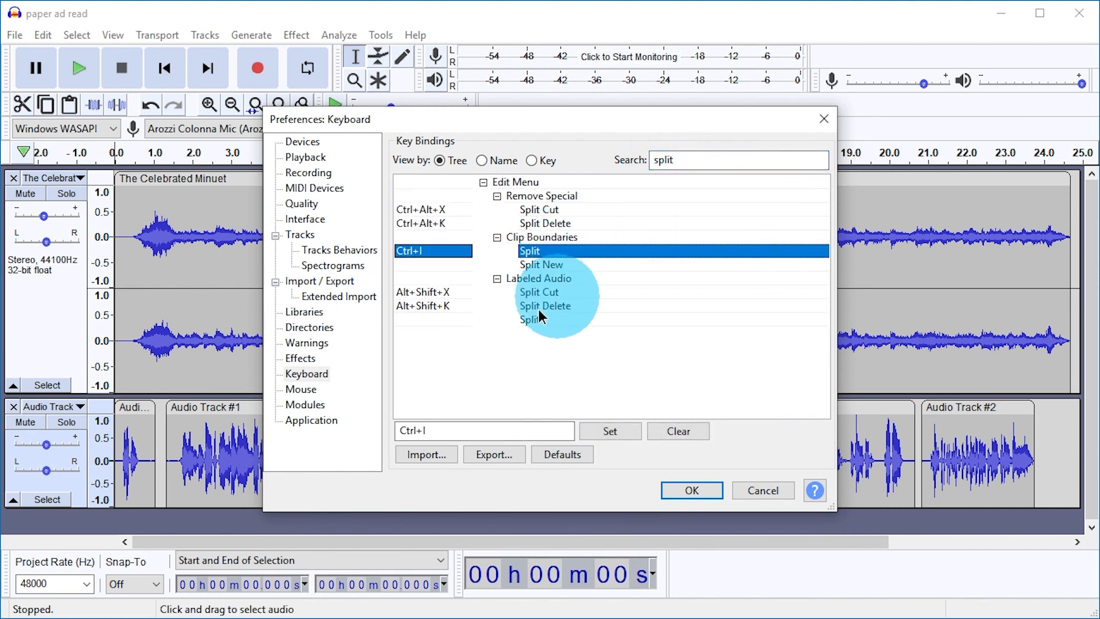
{"action": "left_click", "coordinate": [491, 428]}
{"action": "key", "text": "r"}
{"action": "left_click", "coordinate": [594, 432]}
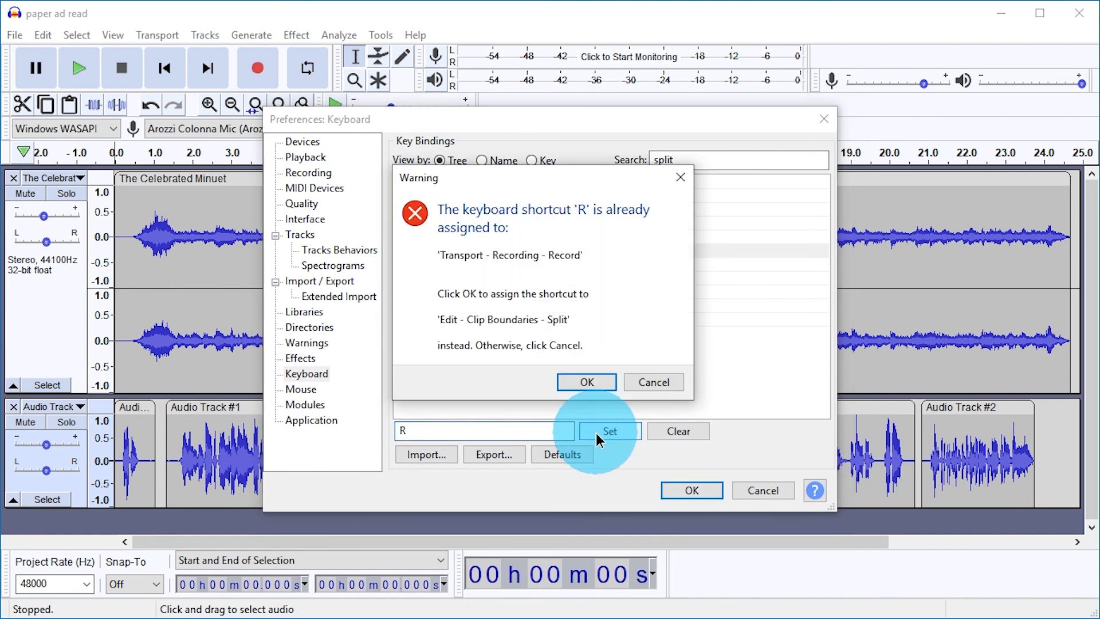
{"action": "left_click", "coordinate": [586, 382]}
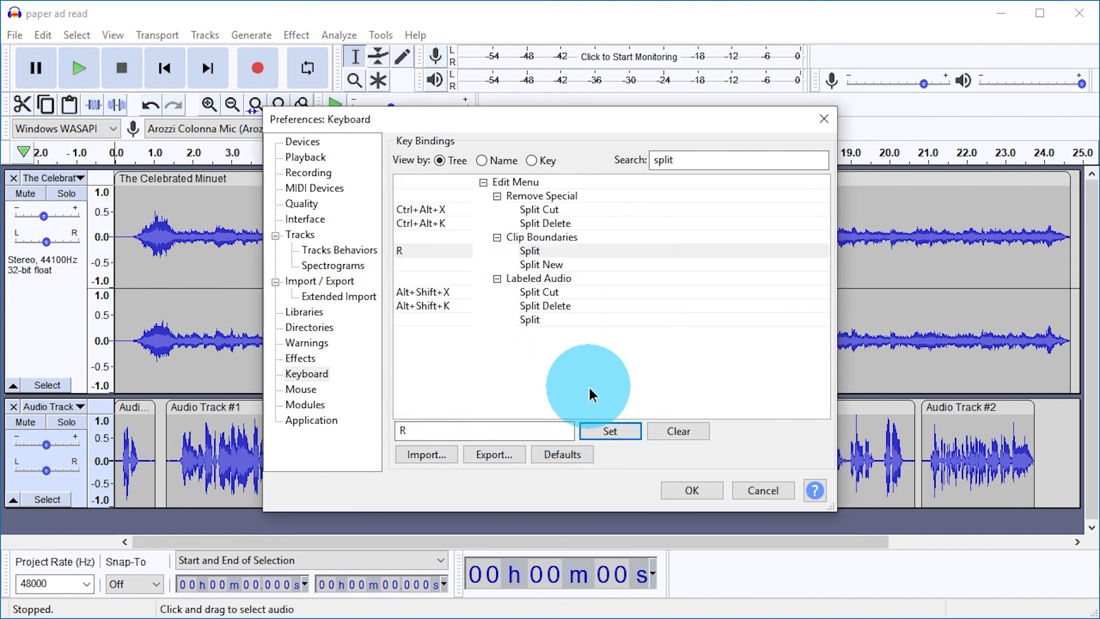
Search the key bindings for normal, assign a key to the Normalize effect and save the preferences.
{"action": "double_click", "coordinate": [673, 147]}
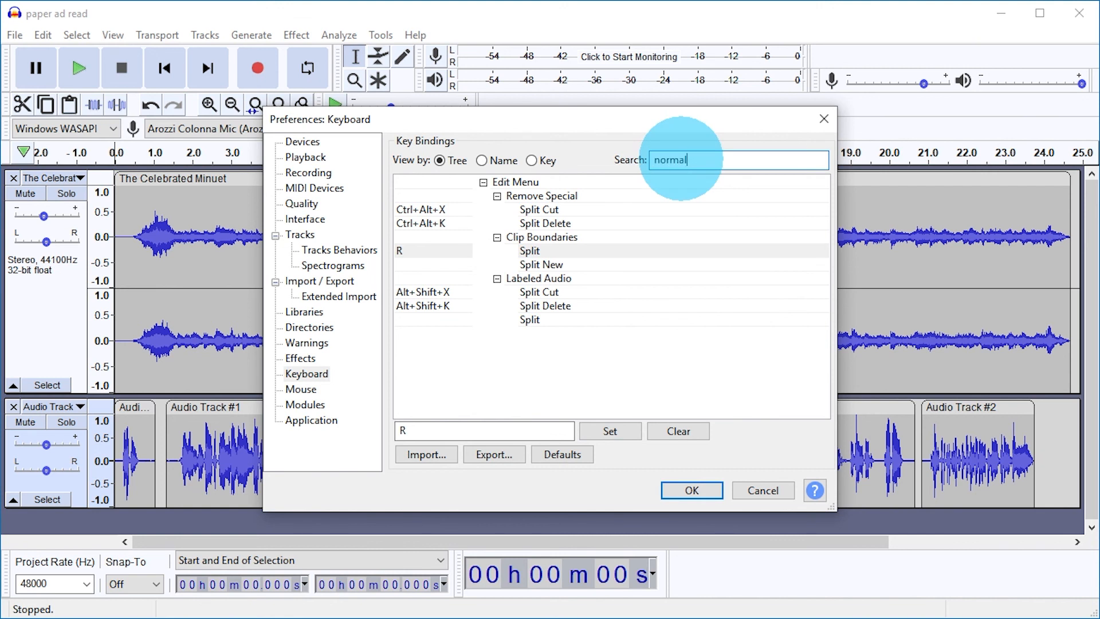
{"action": "left_click", "coordinate": [554, 239]}
{"action": "left_click", "coordinate": [546, 430]}
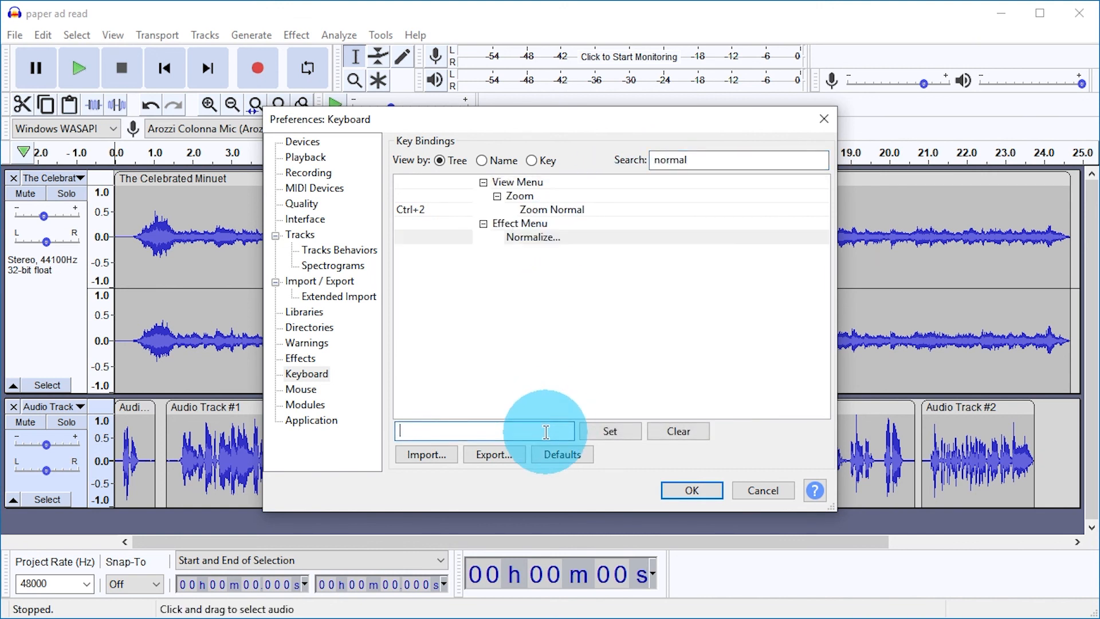
{"action": "left_click", "coordinate": [691, 491]}
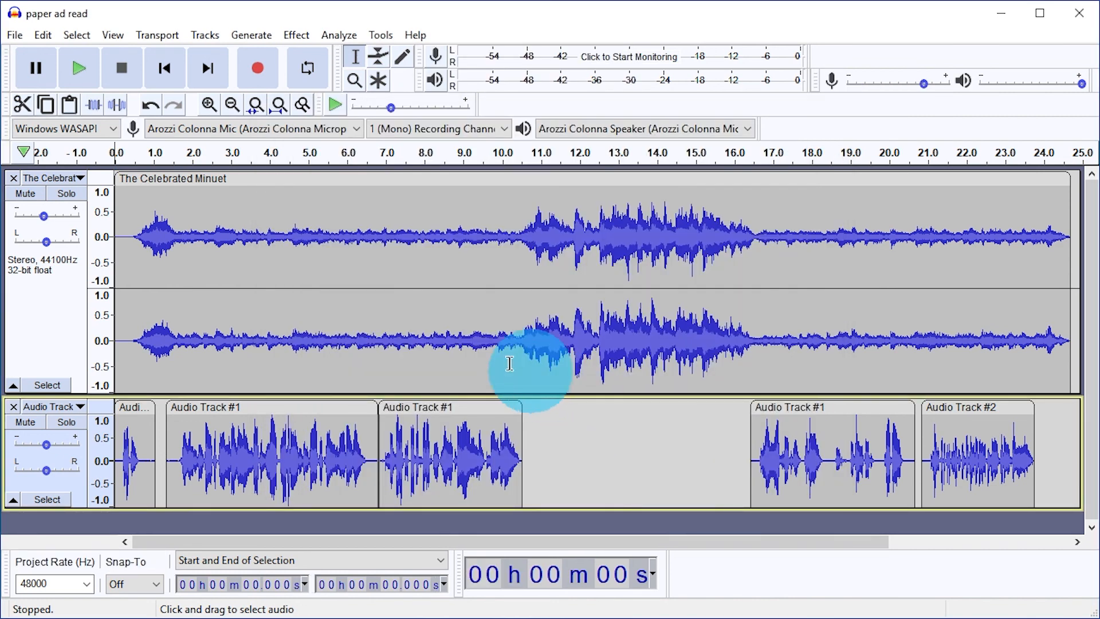
Apply Fade In and Fade Out to The Celebrated Minuet from about 0.7 to 8.3 seconds.
{"action": "left_click_drag", "start_coordinate": [144, 286], "coordinate": [437, 276]}
{"action": "key", "text": "i"}
{"action": "key", "text": "o"}
Fade in The Celebrated Minuet from about 10.1 to 11.2 seconds and fade it out from about 13.2 to 14.7 seconds.
{"action": "left_click_drag", "start_coordinate": [506, 290], "coordinate": [548, 295]}
{"action": "key", "text": "i"}
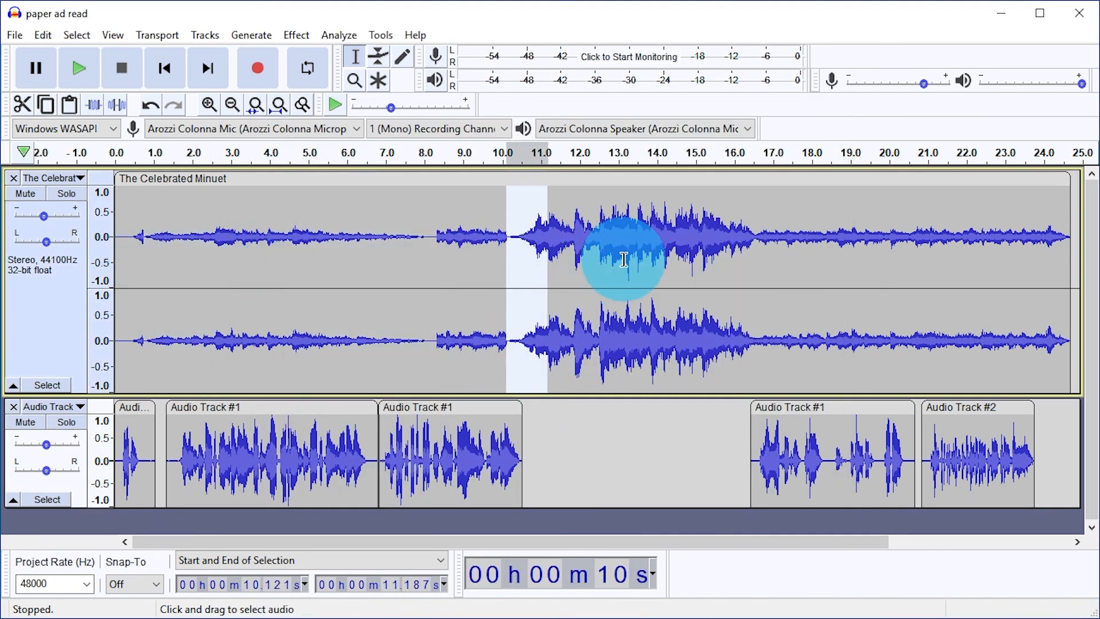
{"action": "left_click_drag", "start_coordinate": [626, 262], "coordinate": [686, 284]}
{"action": "key", "text": "o"}
Split The Celebrated Minuet track at about 12.5, 8, 4.7 and 16.7 seconds.
{"action": "left_click", "coordinate": [598, 252]}
{"action": "key", "text": "ctrl+i"}
{"action": "left_click", "coordinate": [423, 258]}
{"action": "key", "text": "ctrl+i"}
{"action": "left_click", "coordinate": [296, 258]}
{"action": "key", "text": "ctrl+i"}
{"action": "left_click", "coordinate": [760, 255]}
{"action": "key", "text": "ctrl+i"}
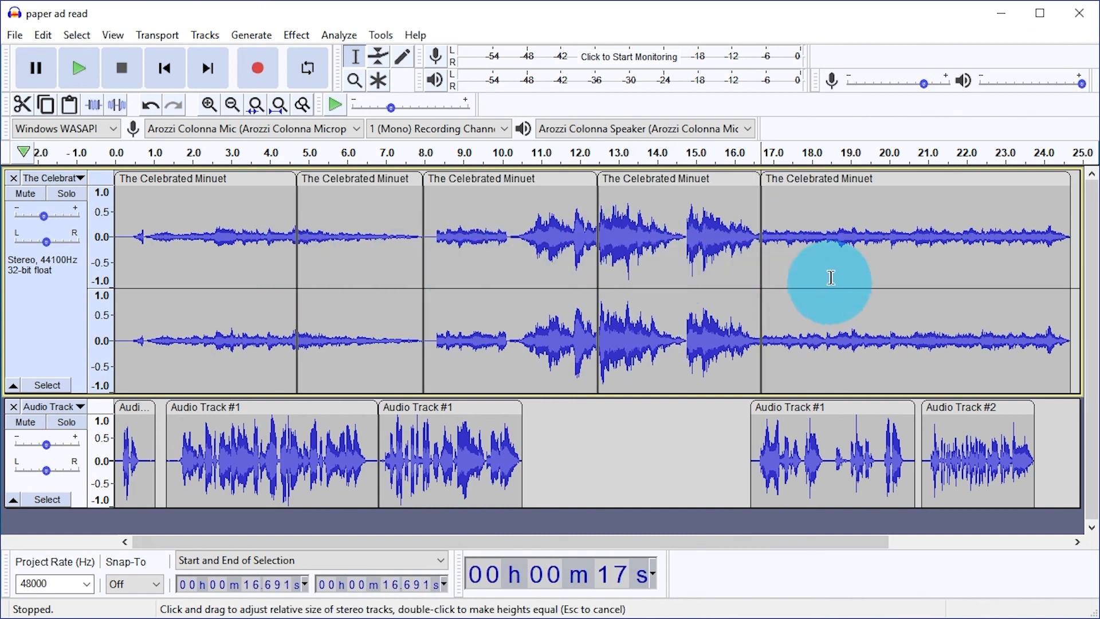
Normalize the Minuet section at about 18.8 to 20.1 seconds, the third clip and the first clip to a -1.0 dB peak.
{"action": "key", "text": "n"}
{"action": "left_click", "coordinate": [602, 362]}
{"action": "double_click", "coordinate": [553, 245]}
{"action": "key", "text": "n"}
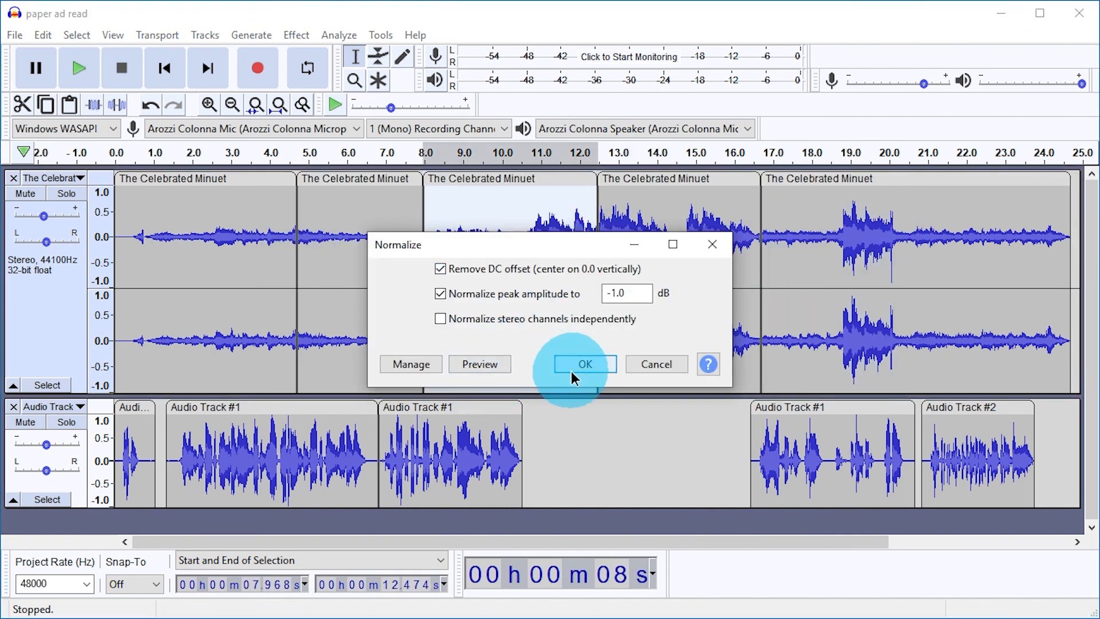
{"action": "left_click", "coordinate": [574, 368]}
{"action": "double_click", "coordinate": [202, 331]}
{"action": "key", "text": "n"}
{"action": "left_click", "coordinate": [584, 364]}
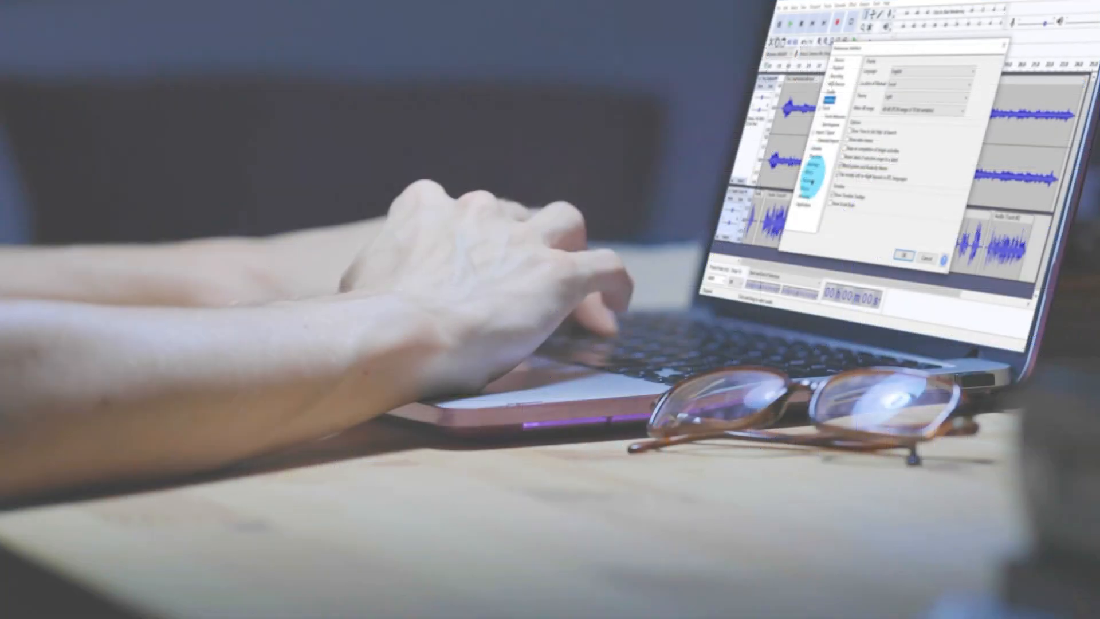
{"action": "left_click", "coordinate": [946, 68]}
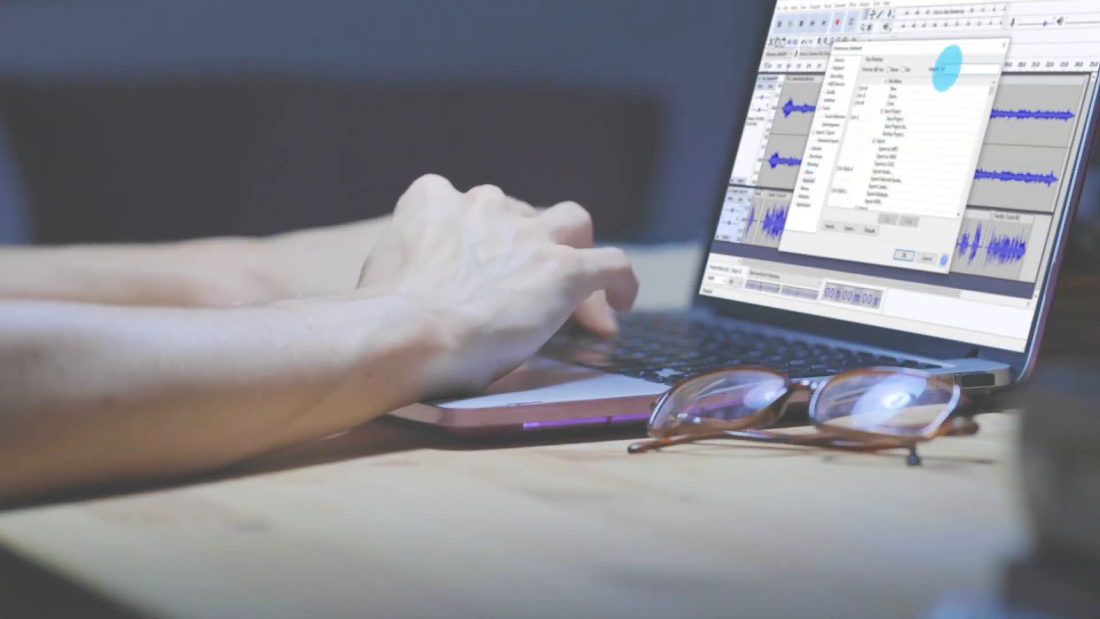
{"action": "type", "text": "fade"}
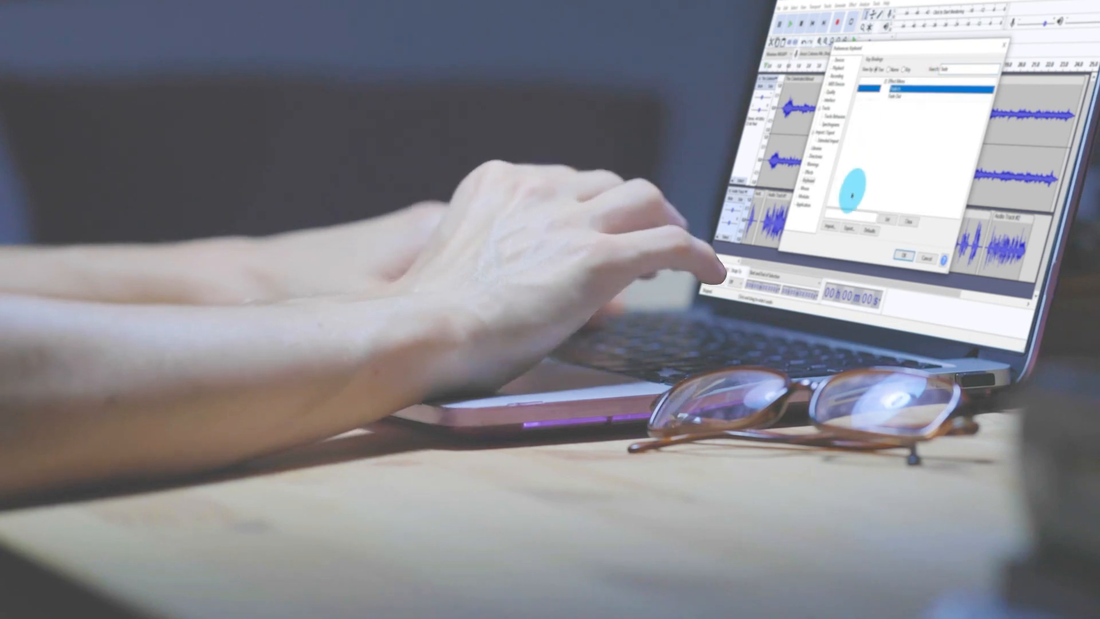
{"action": "left_click", "coordinate": [887, 220]}
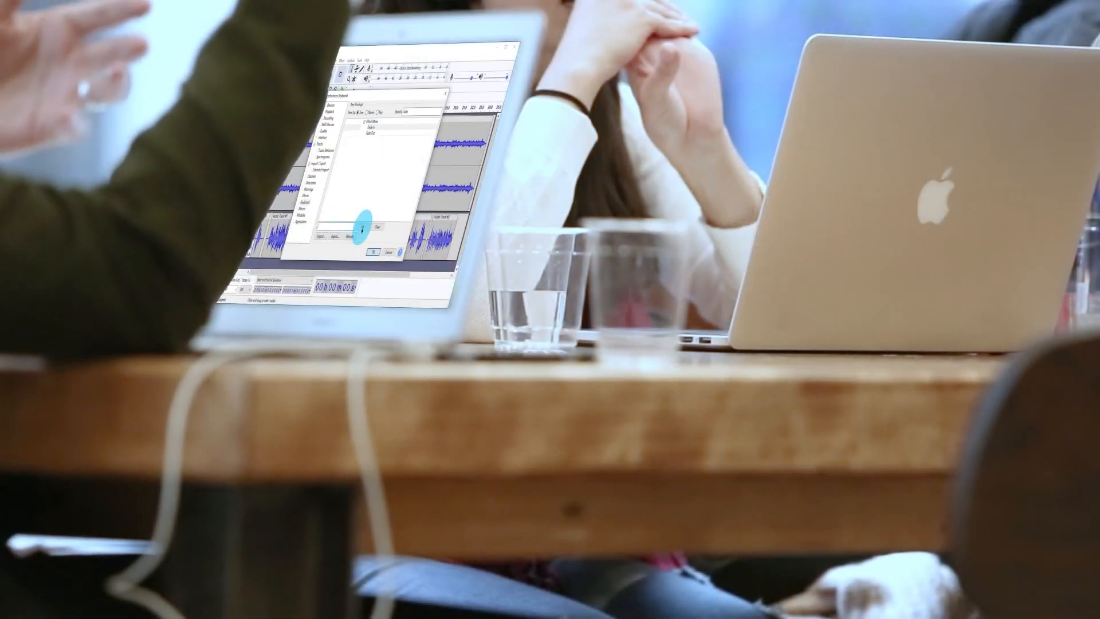
{"action": "left_click", "coordinate": [362, 206]}
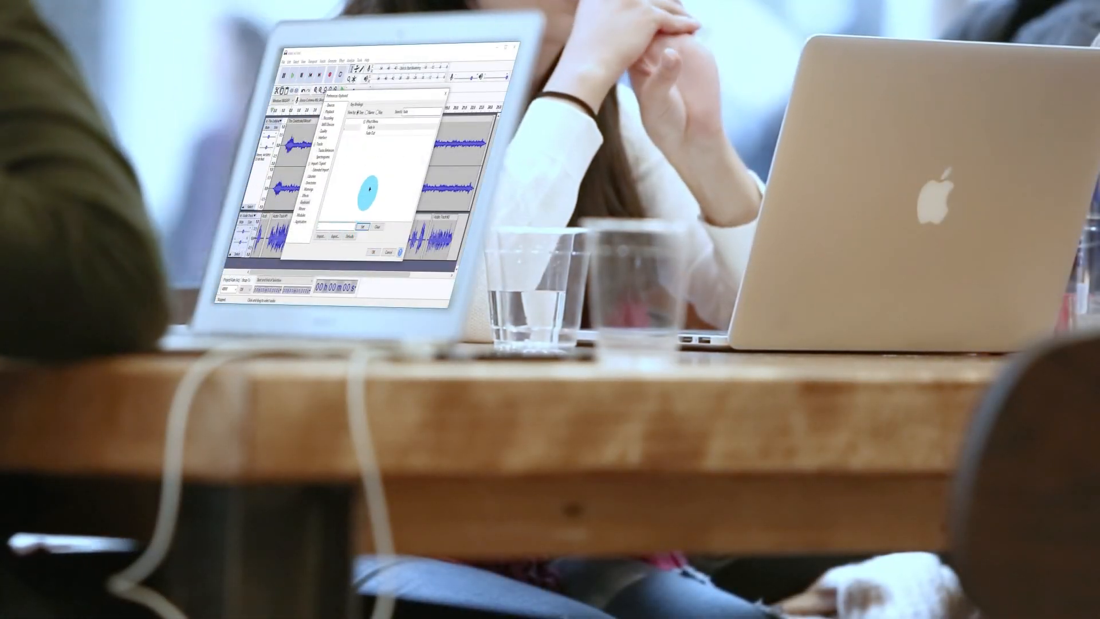
{"action": "left_click", "coordinate": [342, 226]}
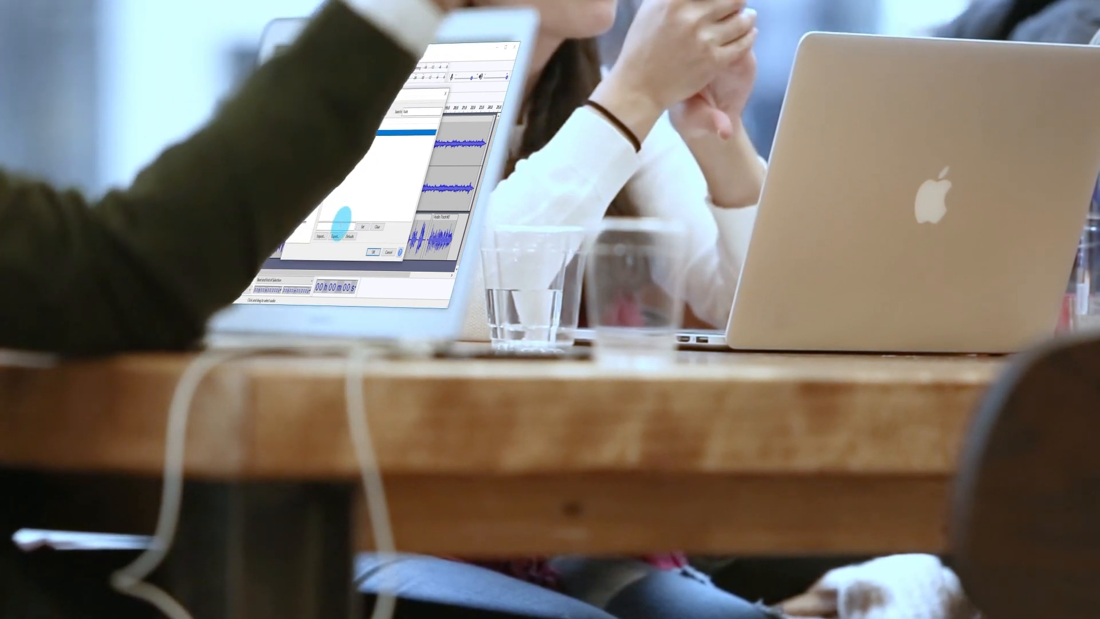
{"action": "left_click", "coordinate": [361, 229]}
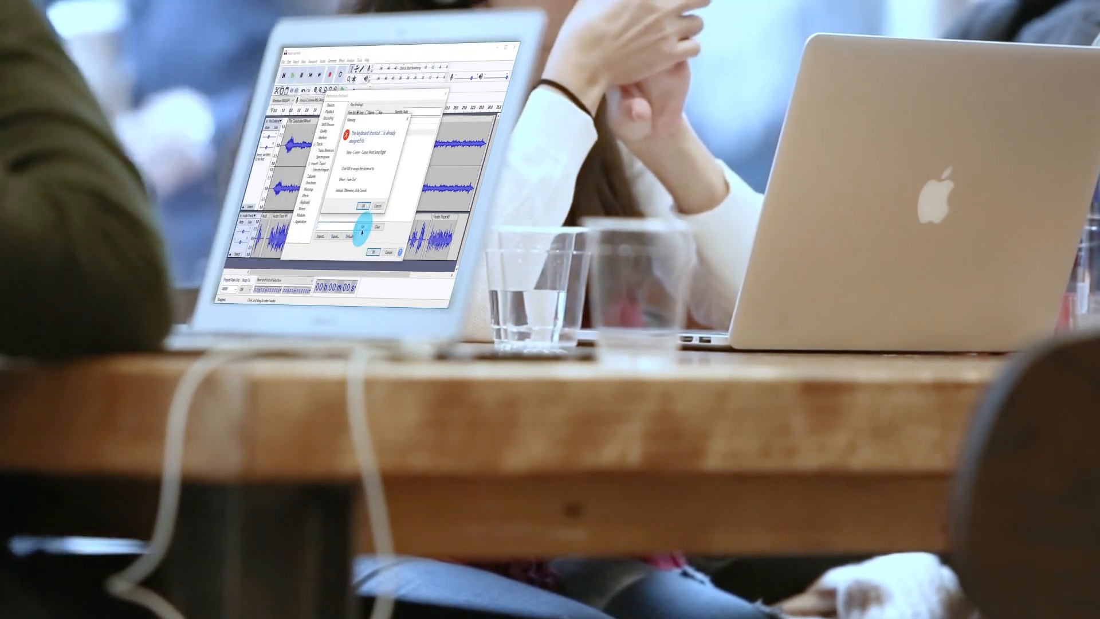
{"action": "left_click", "coordinate": [362, 206]}
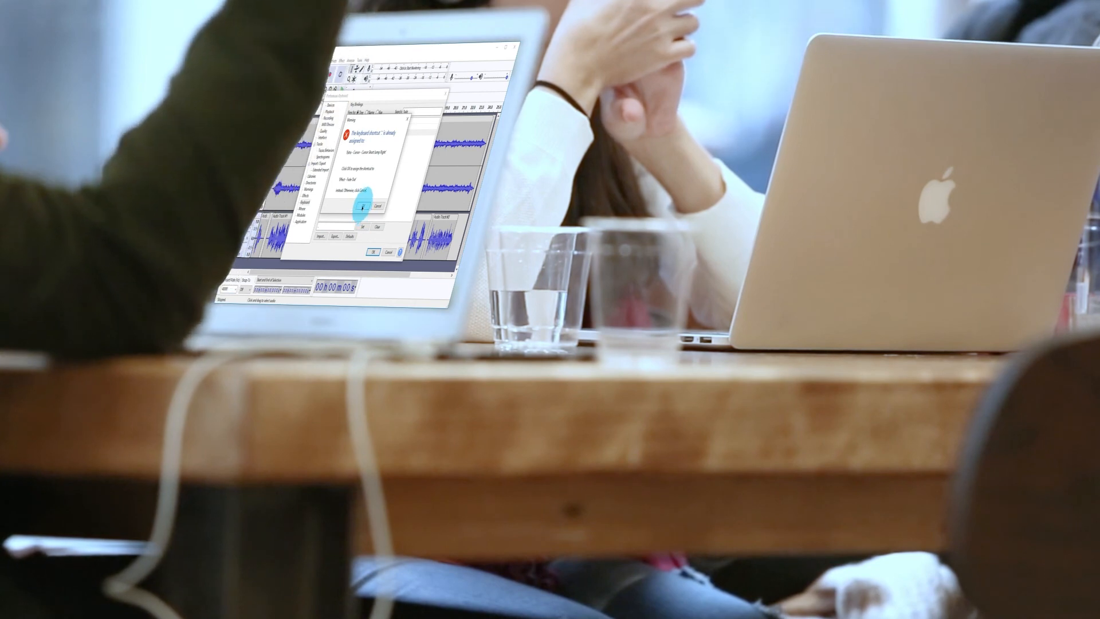
{"action": "left_click", "coordinate": [406, 111]}
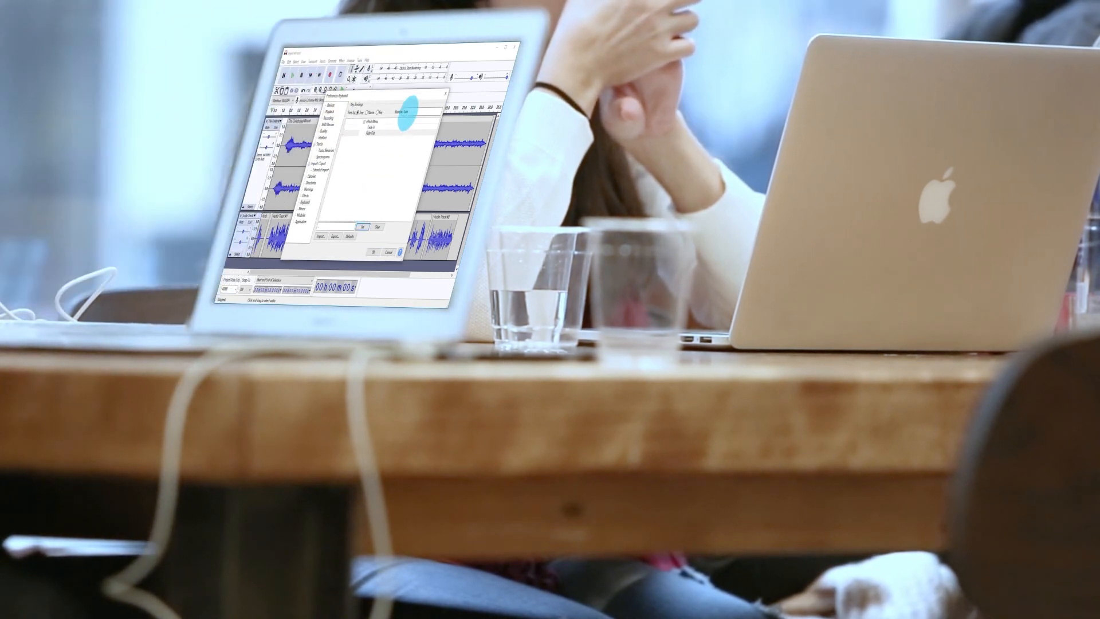